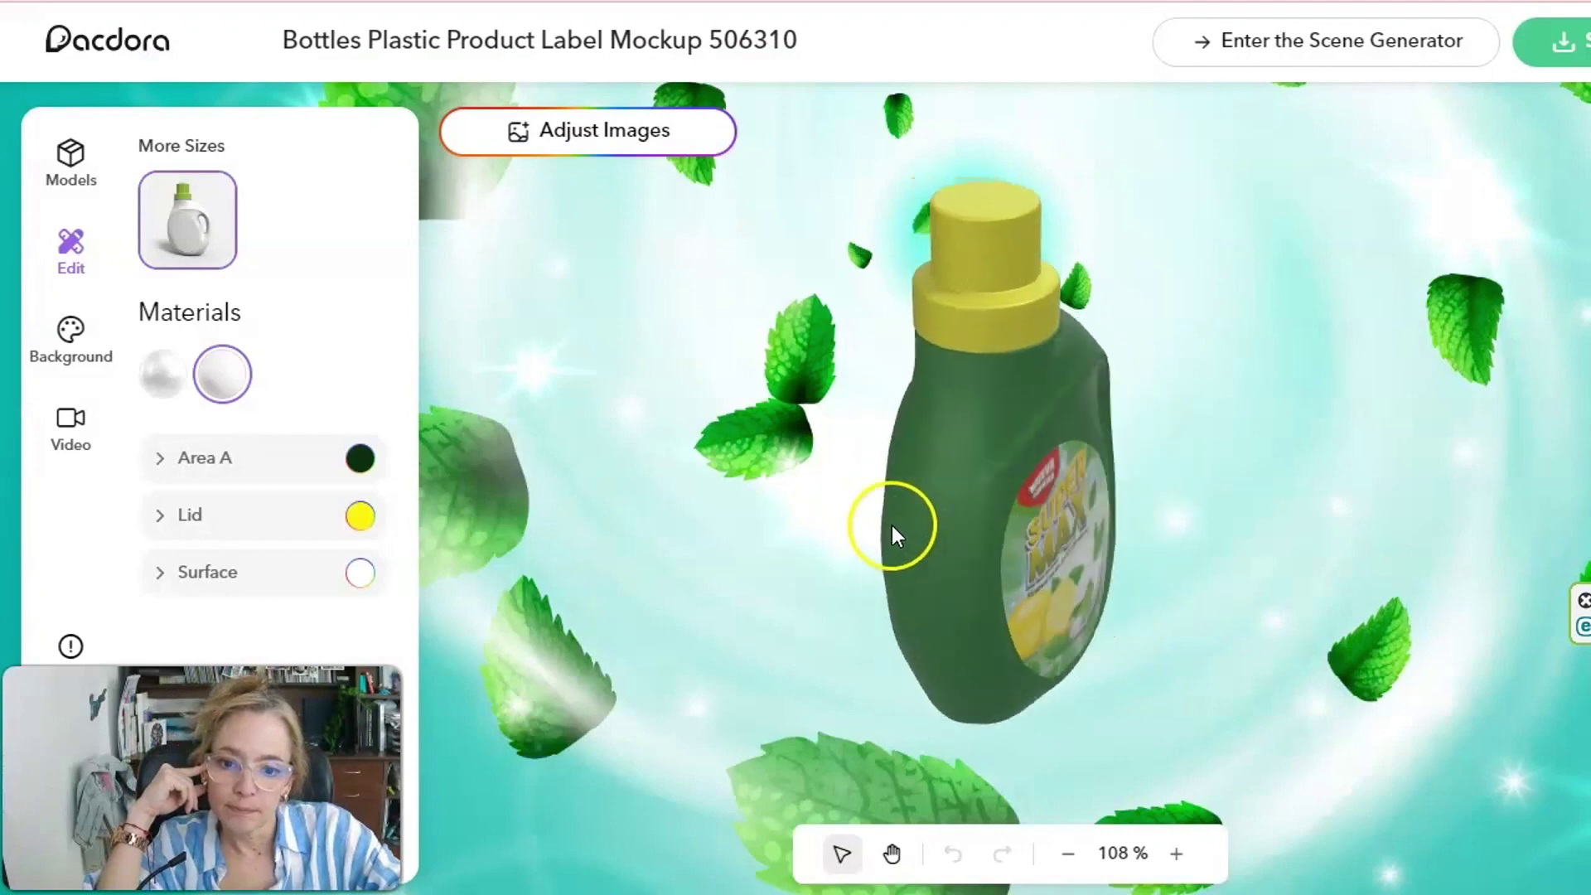
Rotate the green Super Max bottle back and forth to show its label.
drag(892, 533, 928, 618)
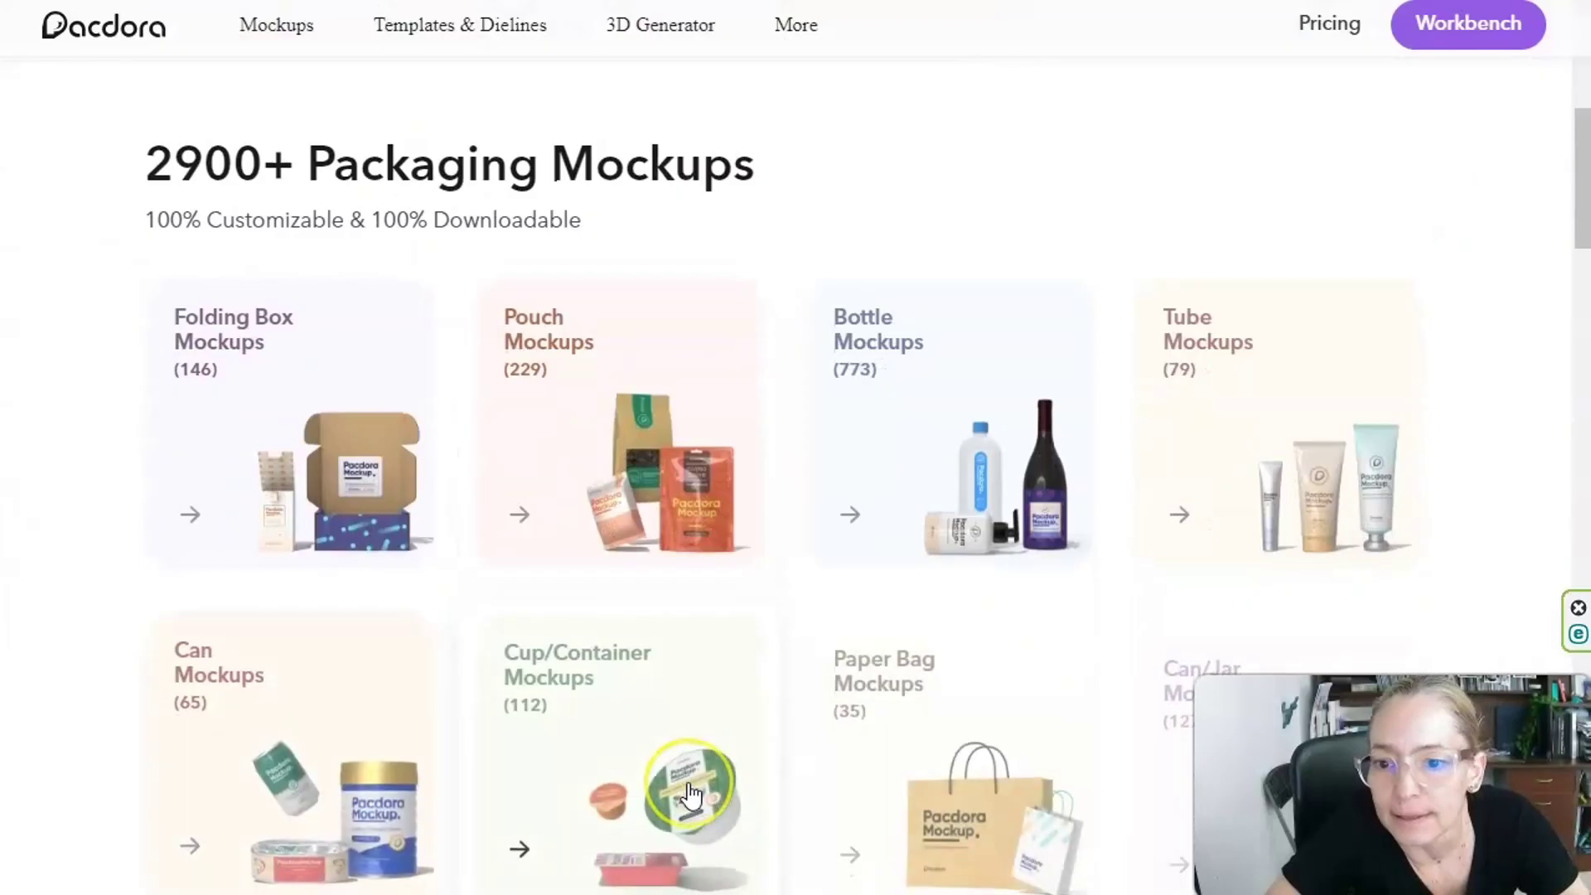
Set the tuck end box to Length 150, Width 50, Height 180 mm and open the board material list.
scroll(688, 793, down, 2)
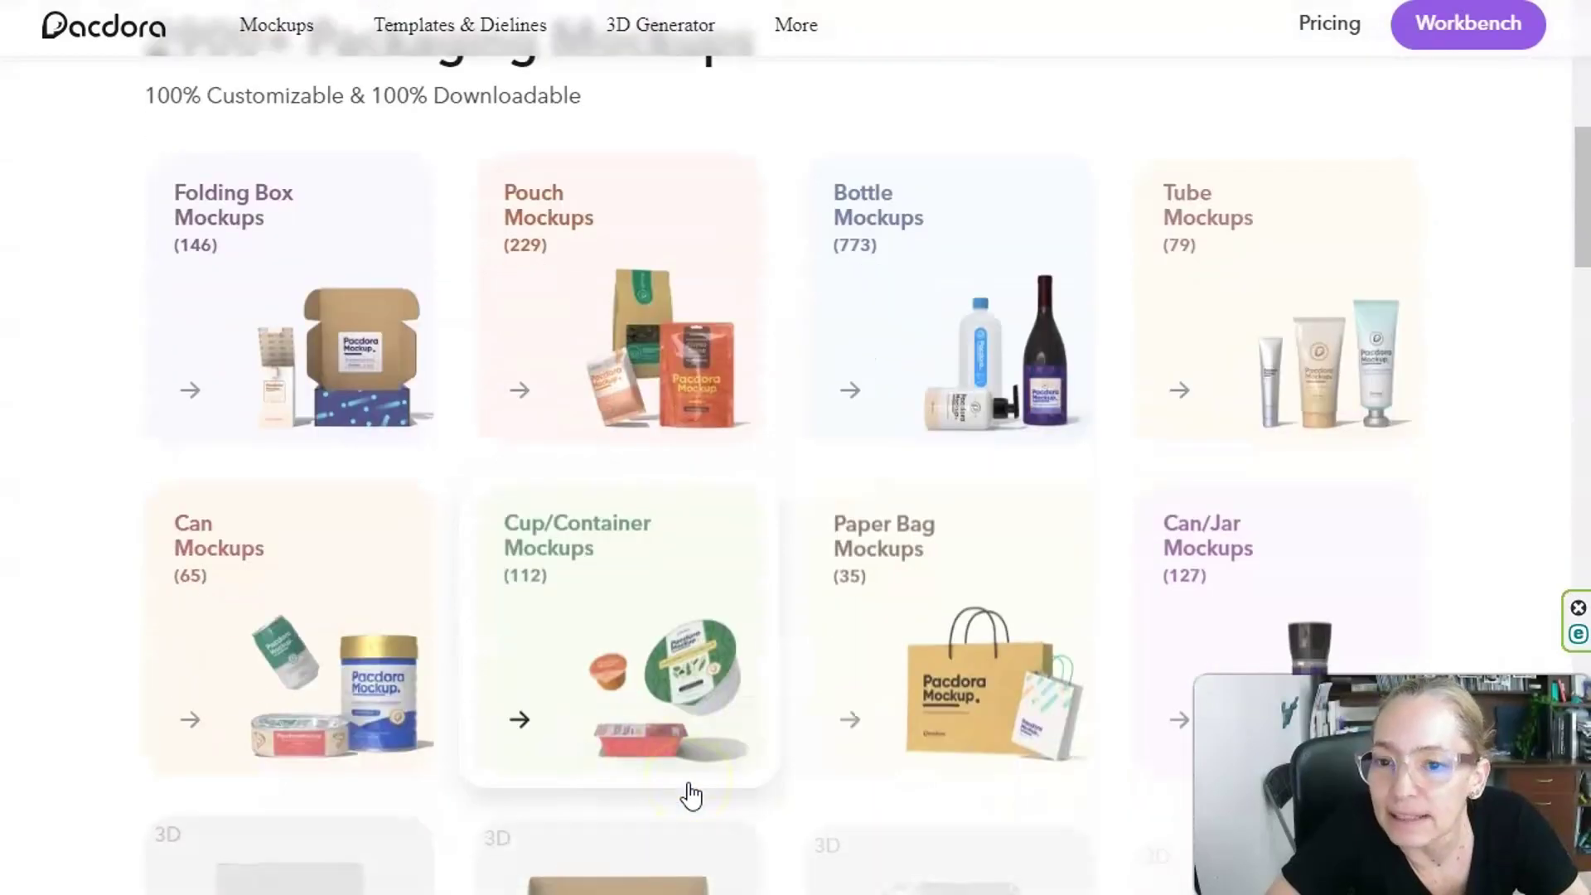
scroll(691, 796, up, 2)
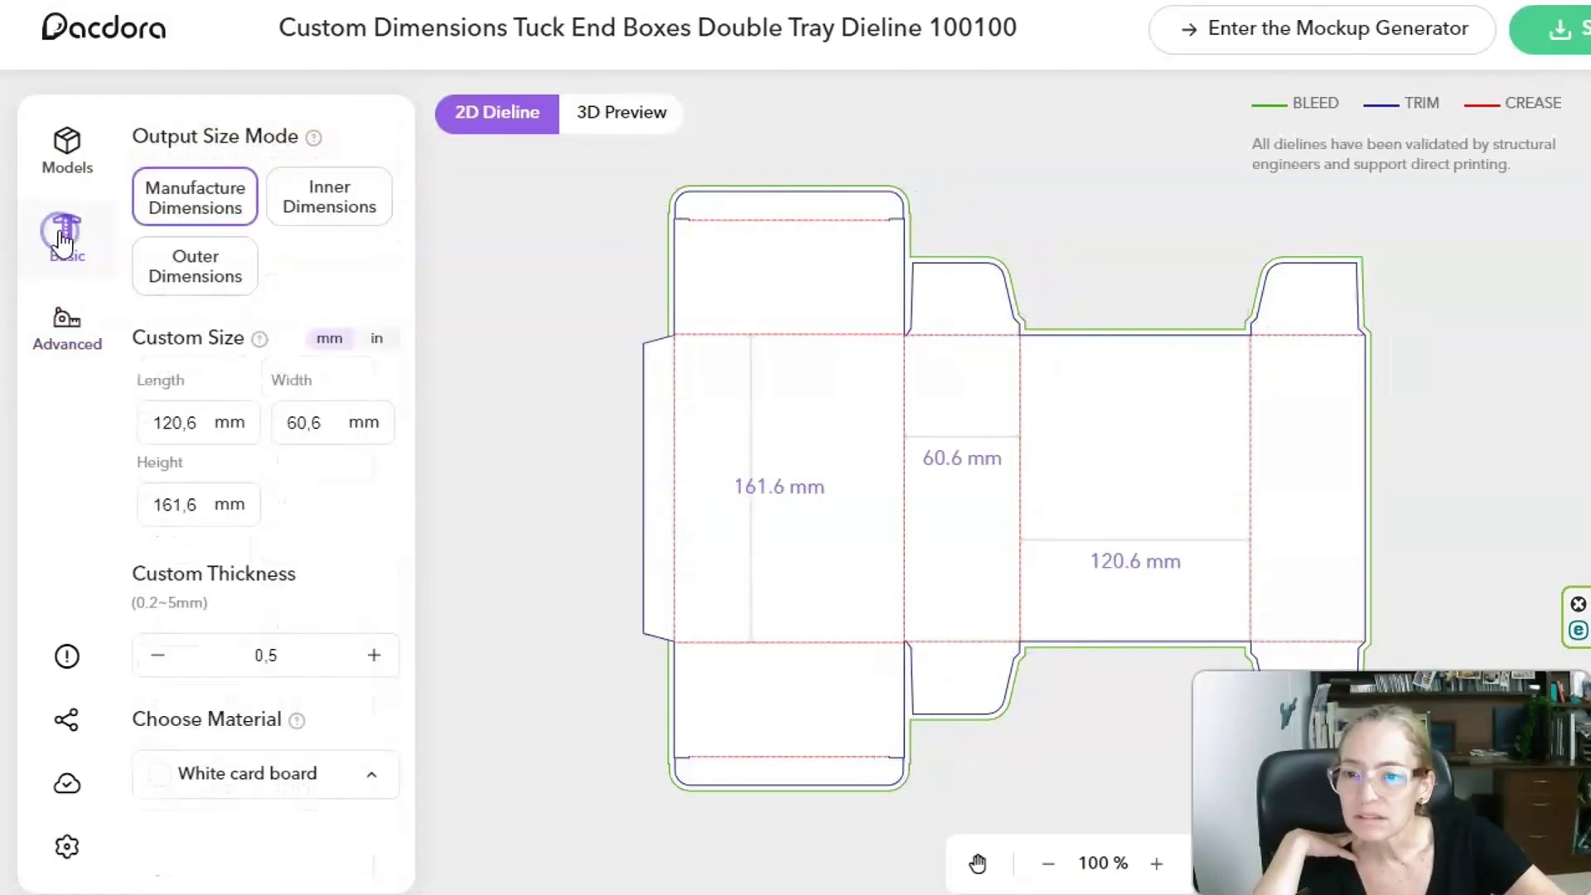
drag(199, 423, 127, 426)
key(Tab)
text(5)
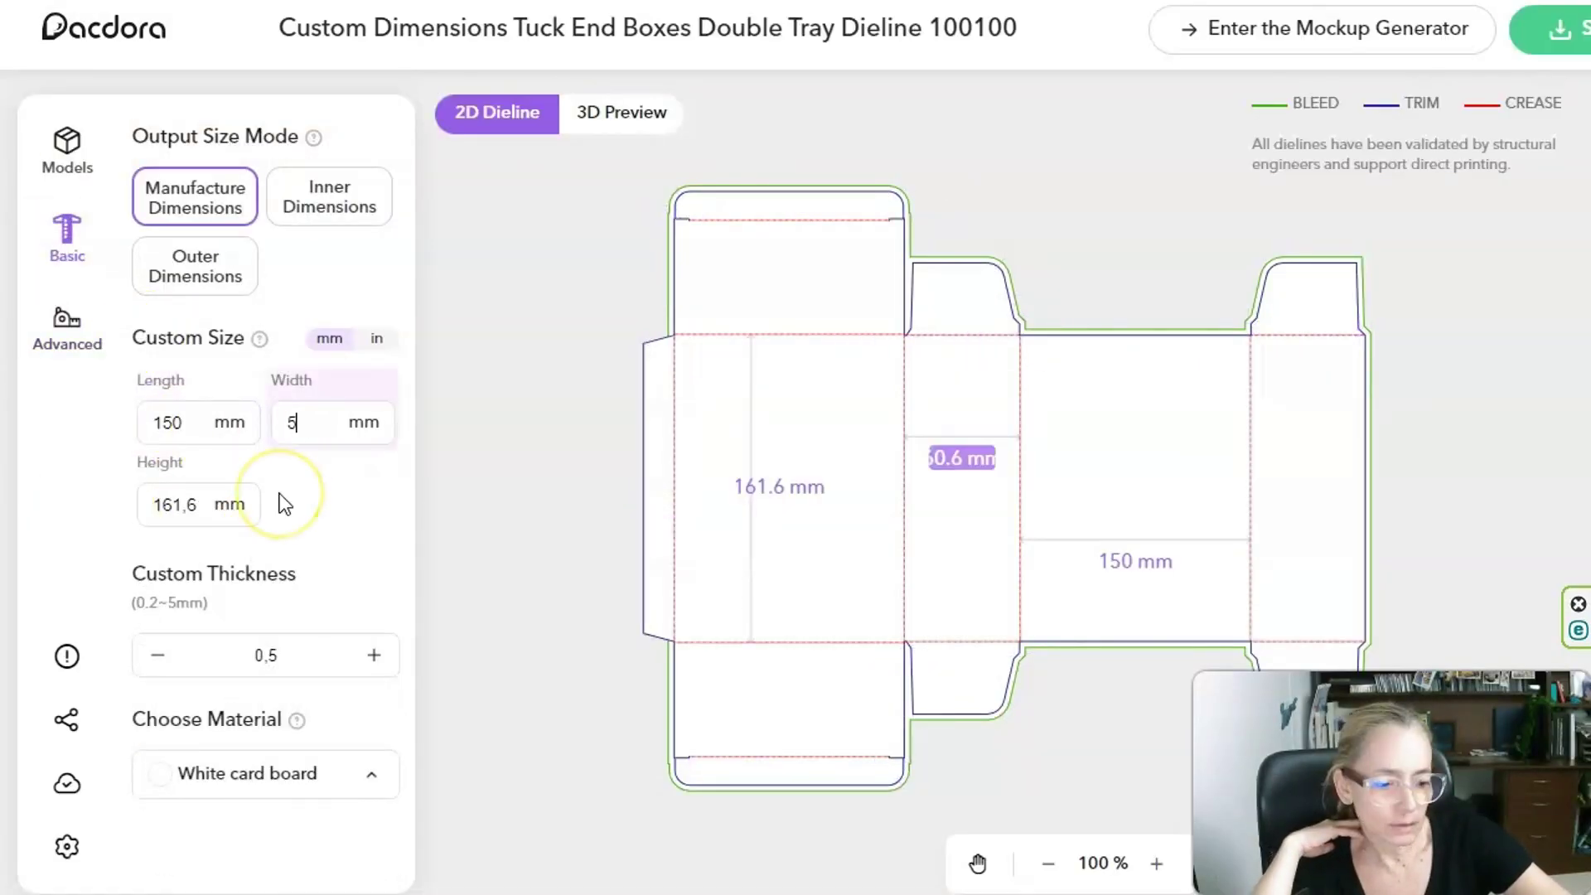
text(0)
key(Tab)
text(180)
key(Tab)
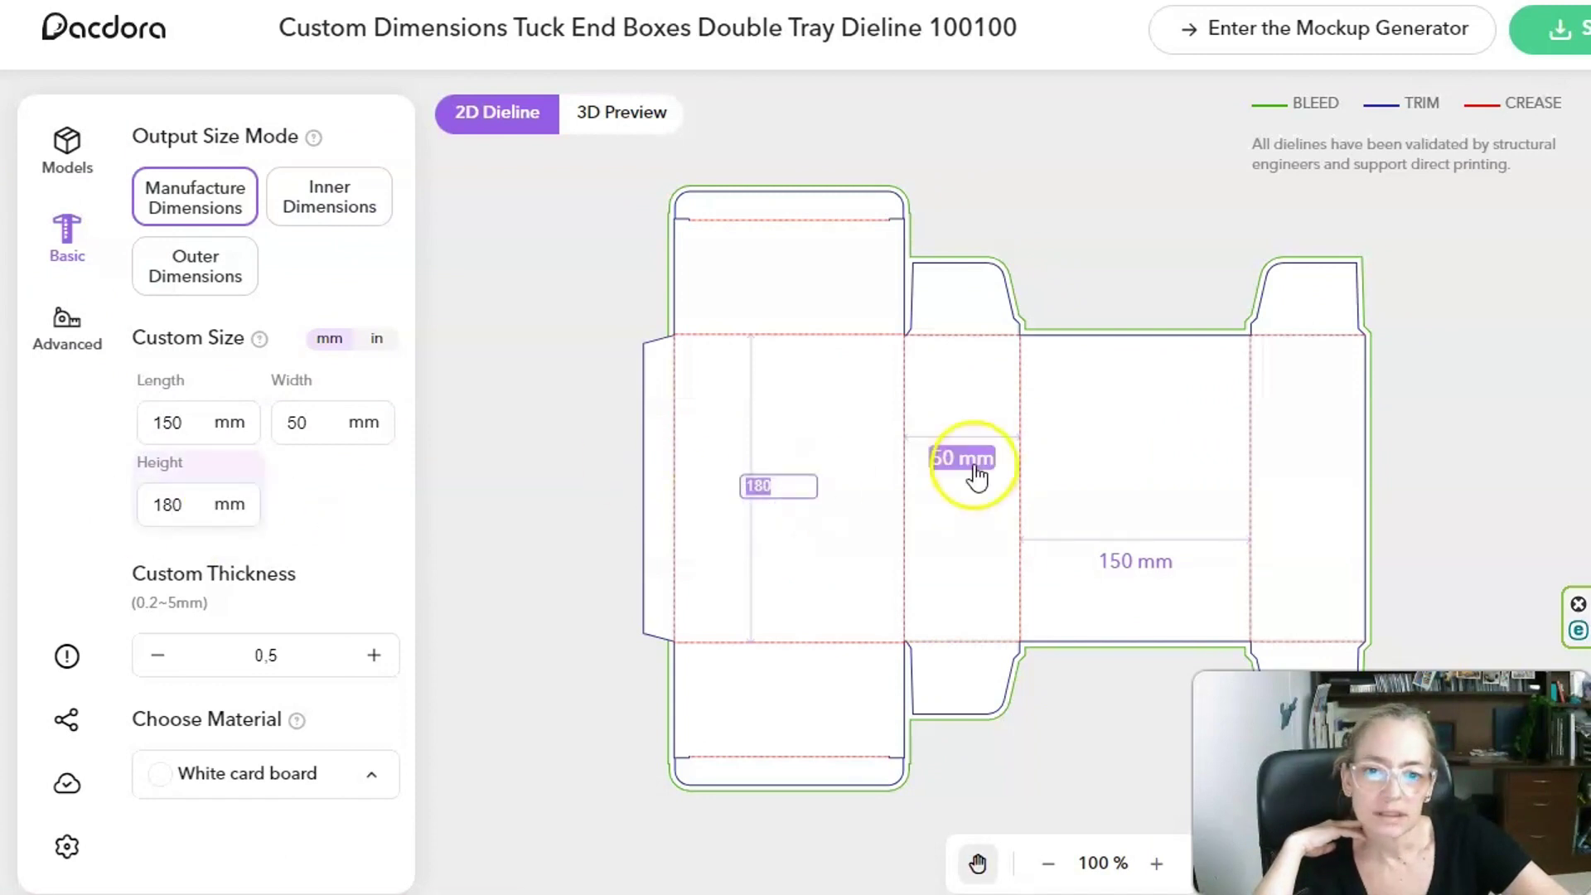
click(190, 783)
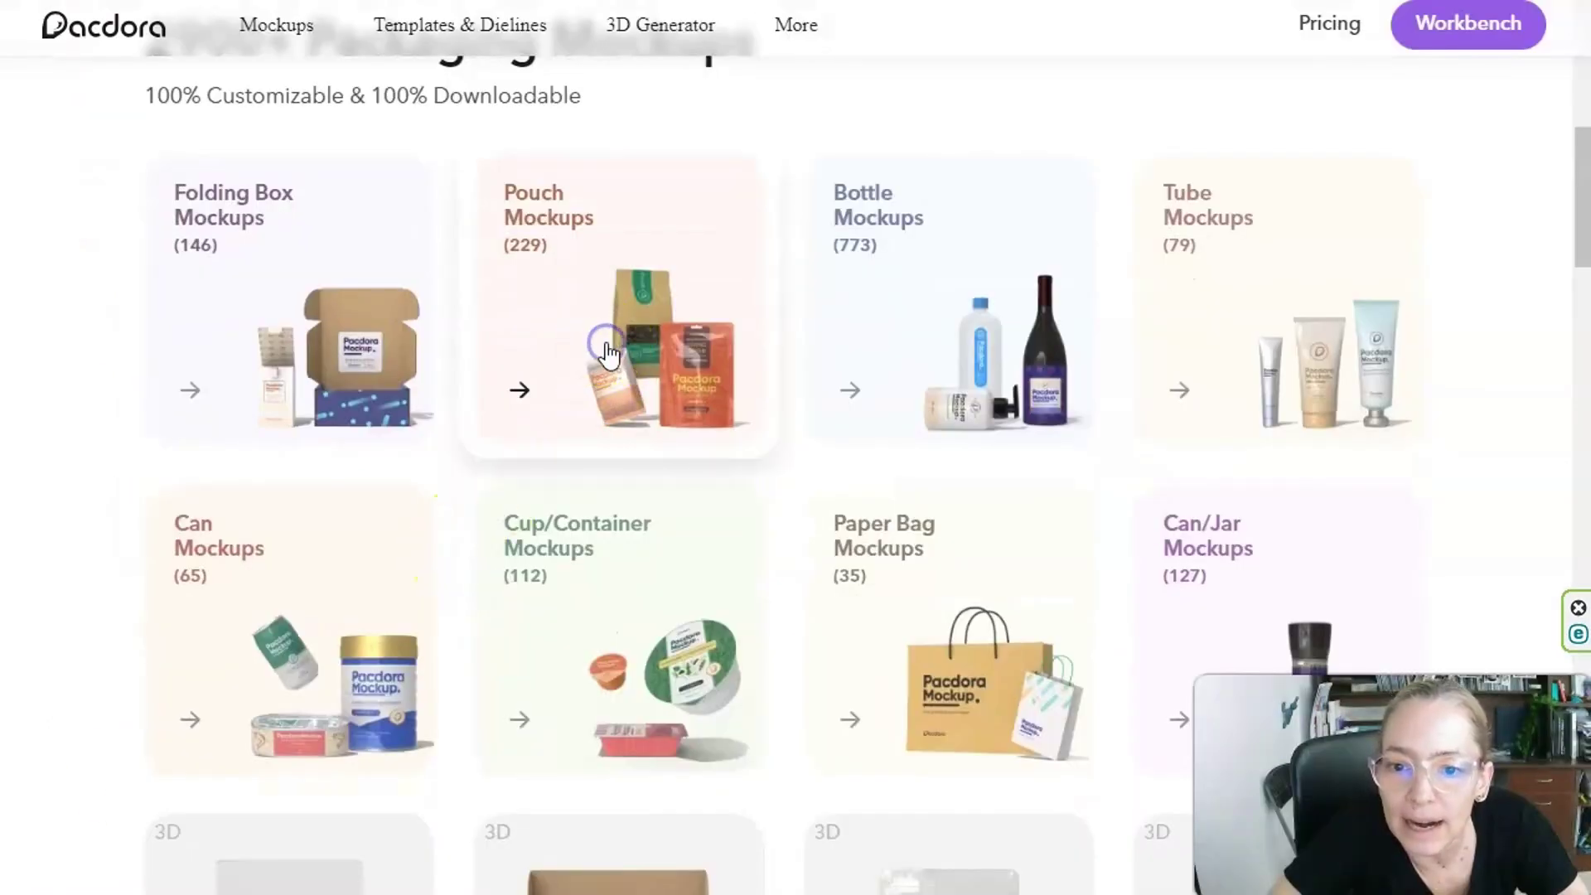
Browse the Pouch Mockups and preview the pillow pouch in METAL_MATT finish.
click(609, 355)
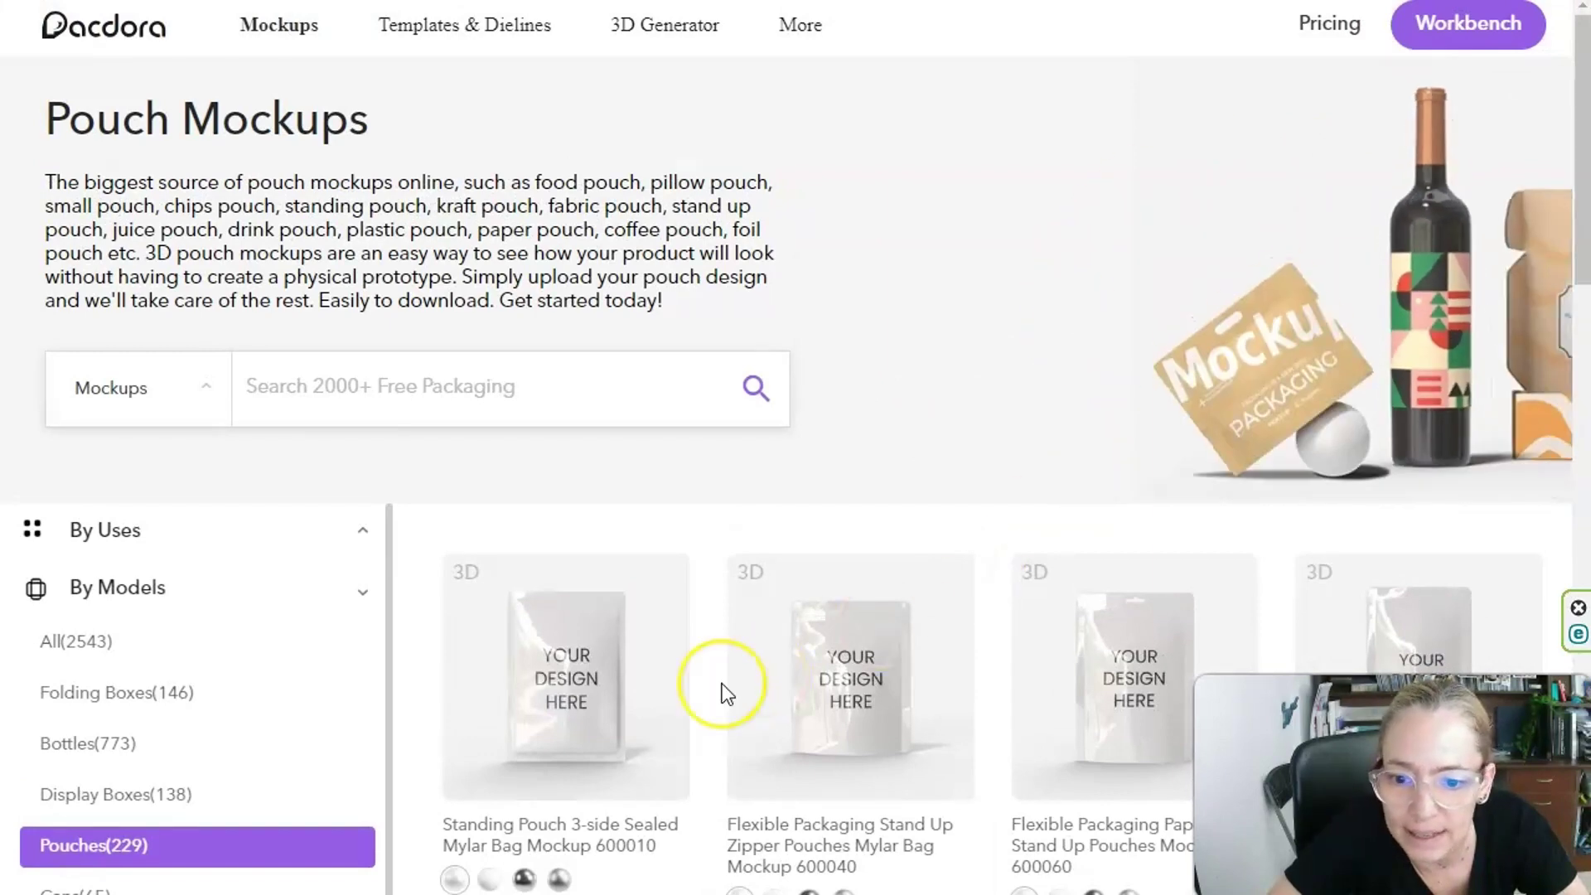
scroll(725, 692, down, 5)
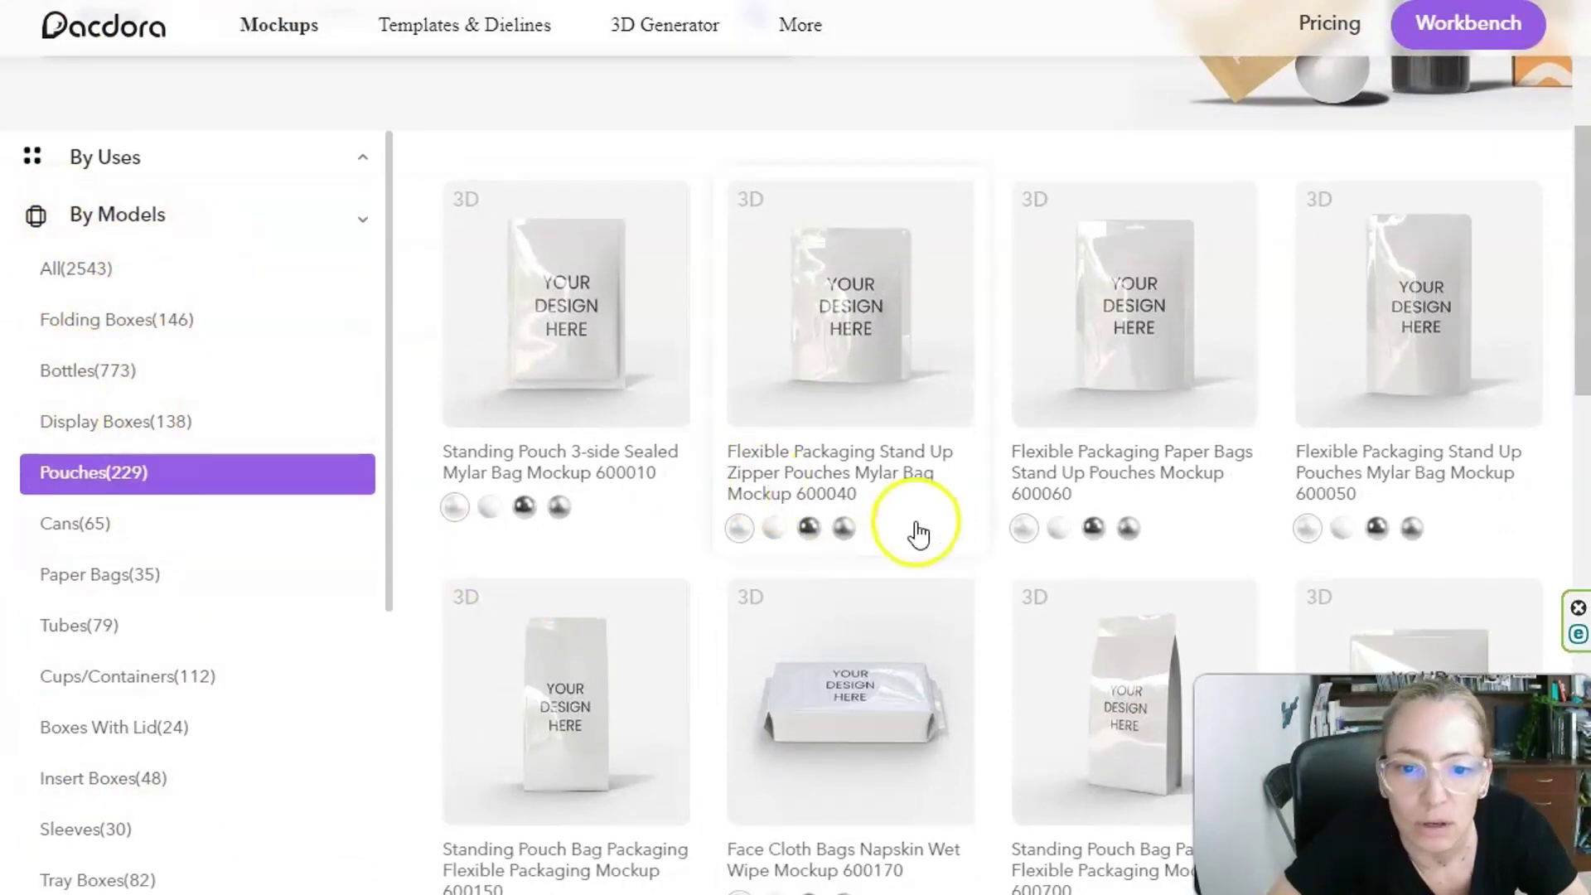
scroll(918, 533, down, 4)
scroll(917, 540, down, 3)
scroll(916, 540, down, 3)
scroll(916, 540, down, 3)
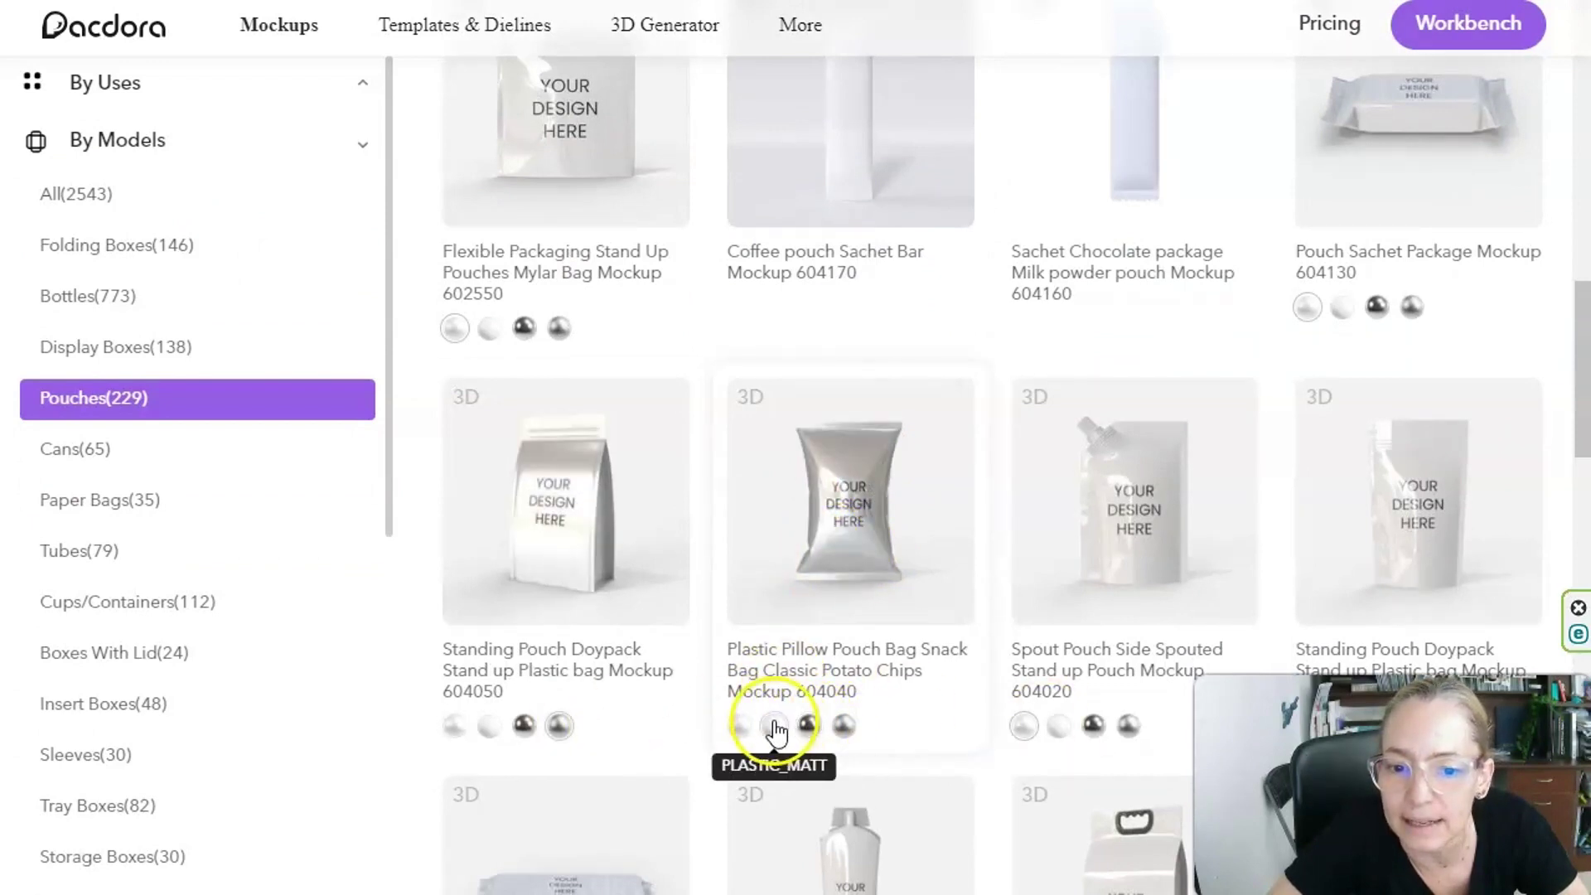
click(846, 727)
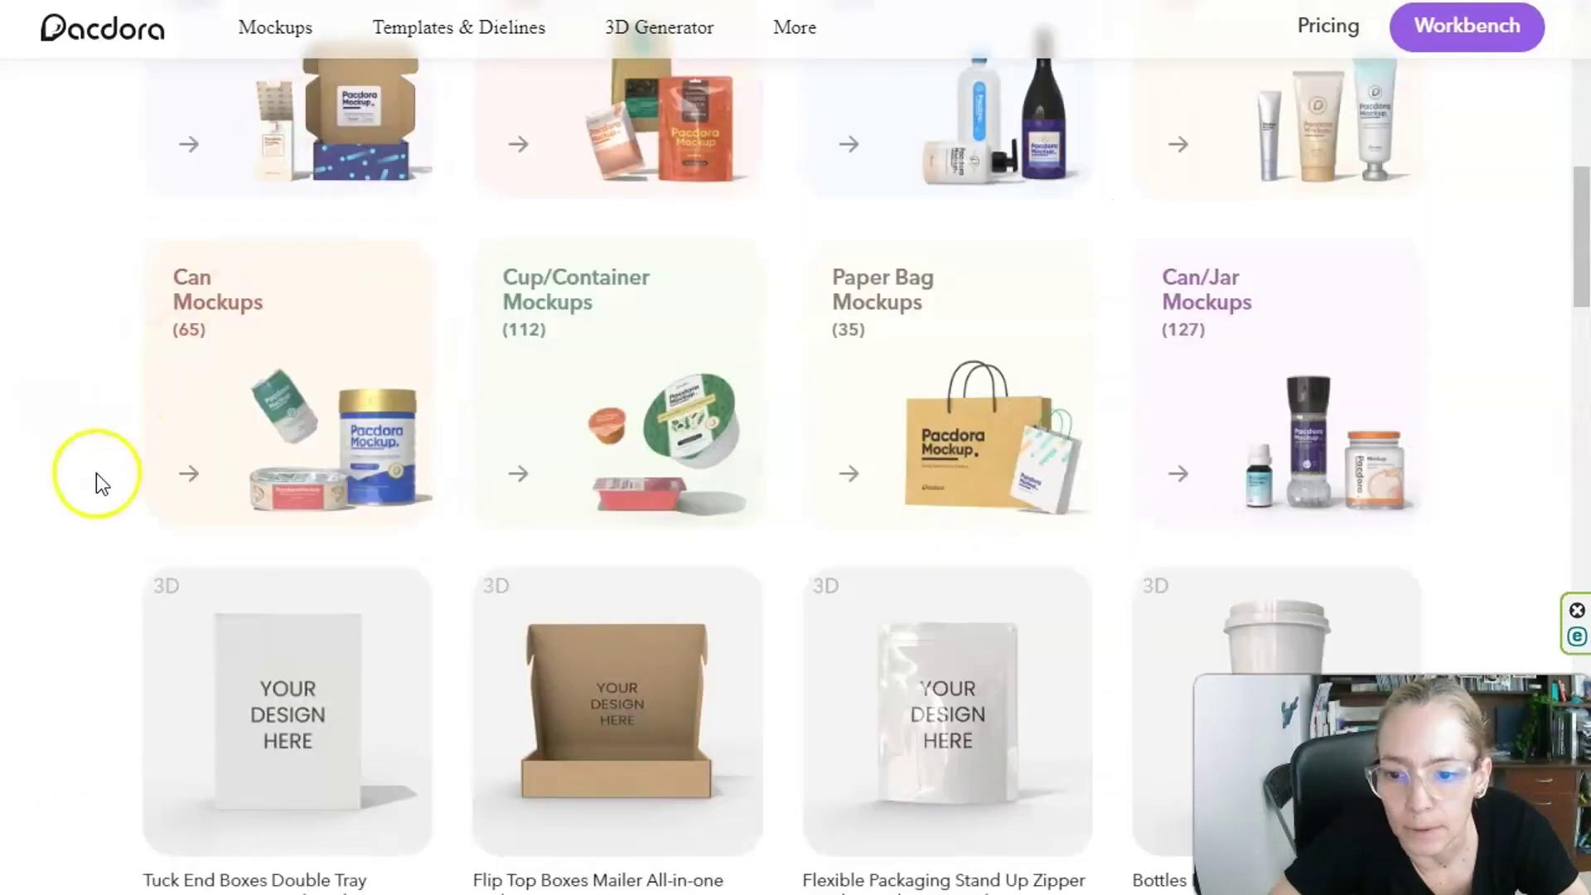
Open the Tuck End Box Variations under Packaging Dielines.
scroll(96, 475, down, 3)
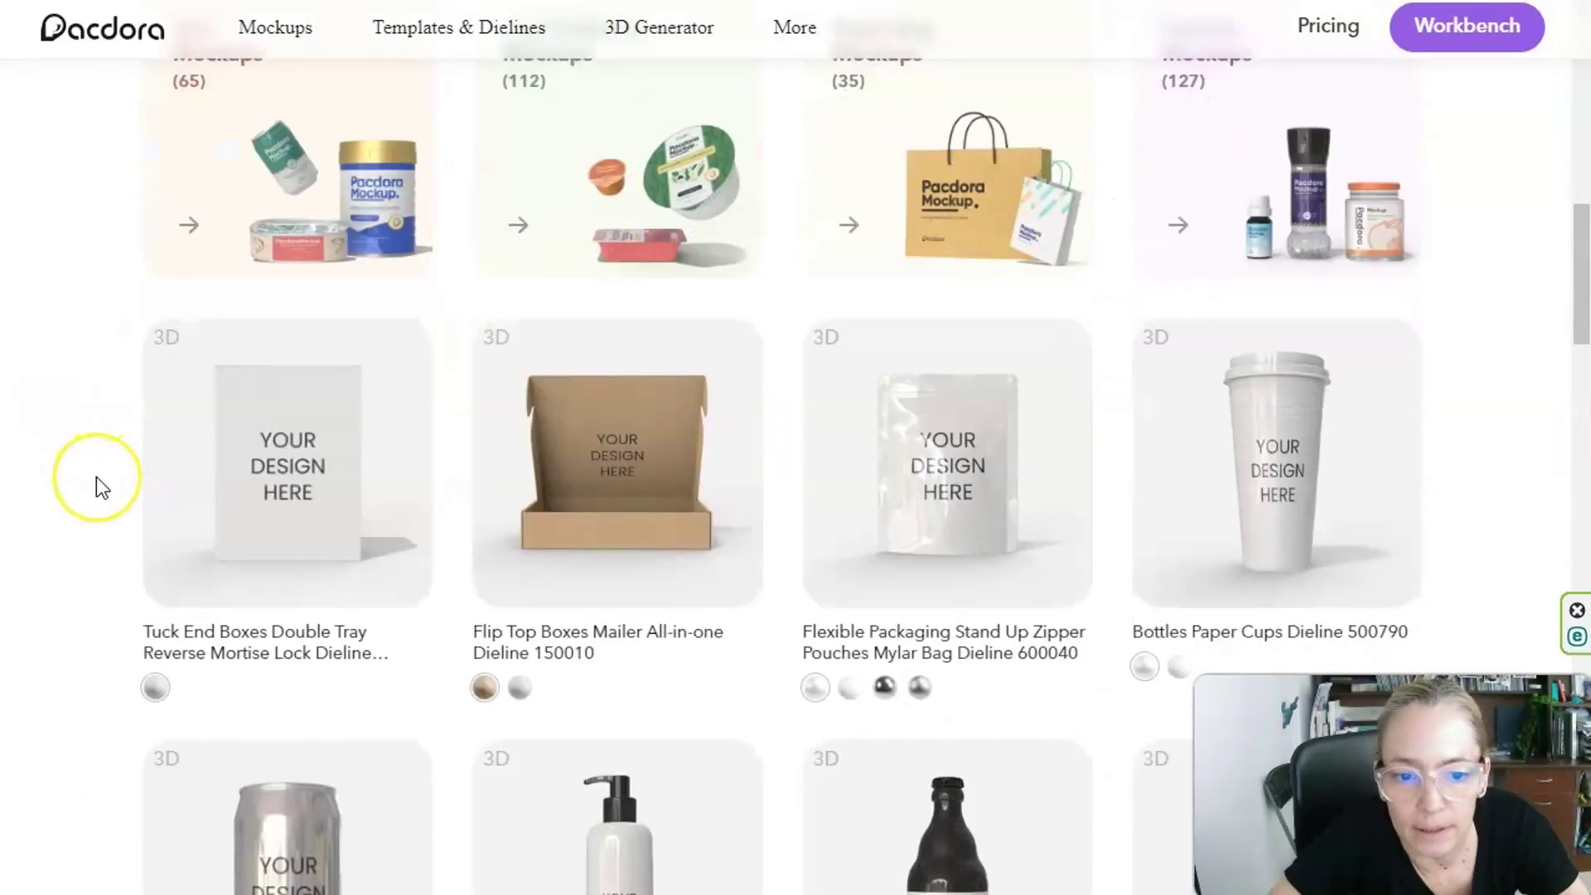
scroll(96, 475, down, 2)
scroll(96, 475, down, 2)
scroll(96, 487, down, 3)
scroll(96, 487, down, 2)
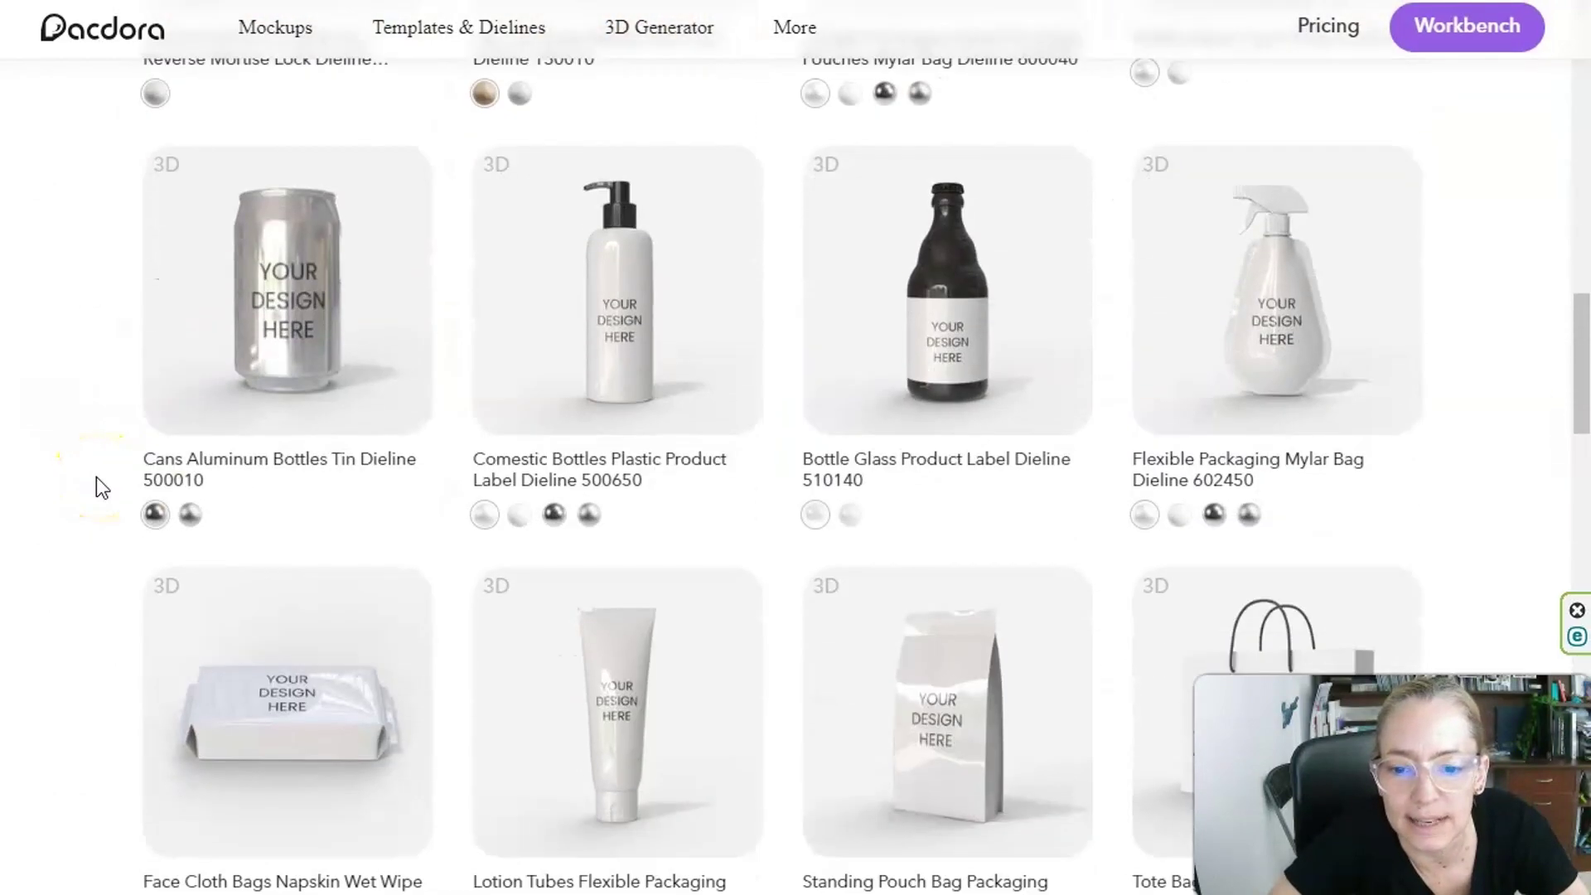
scroll(96, 487, down, 2)
scroll(97, 480, down, 3)
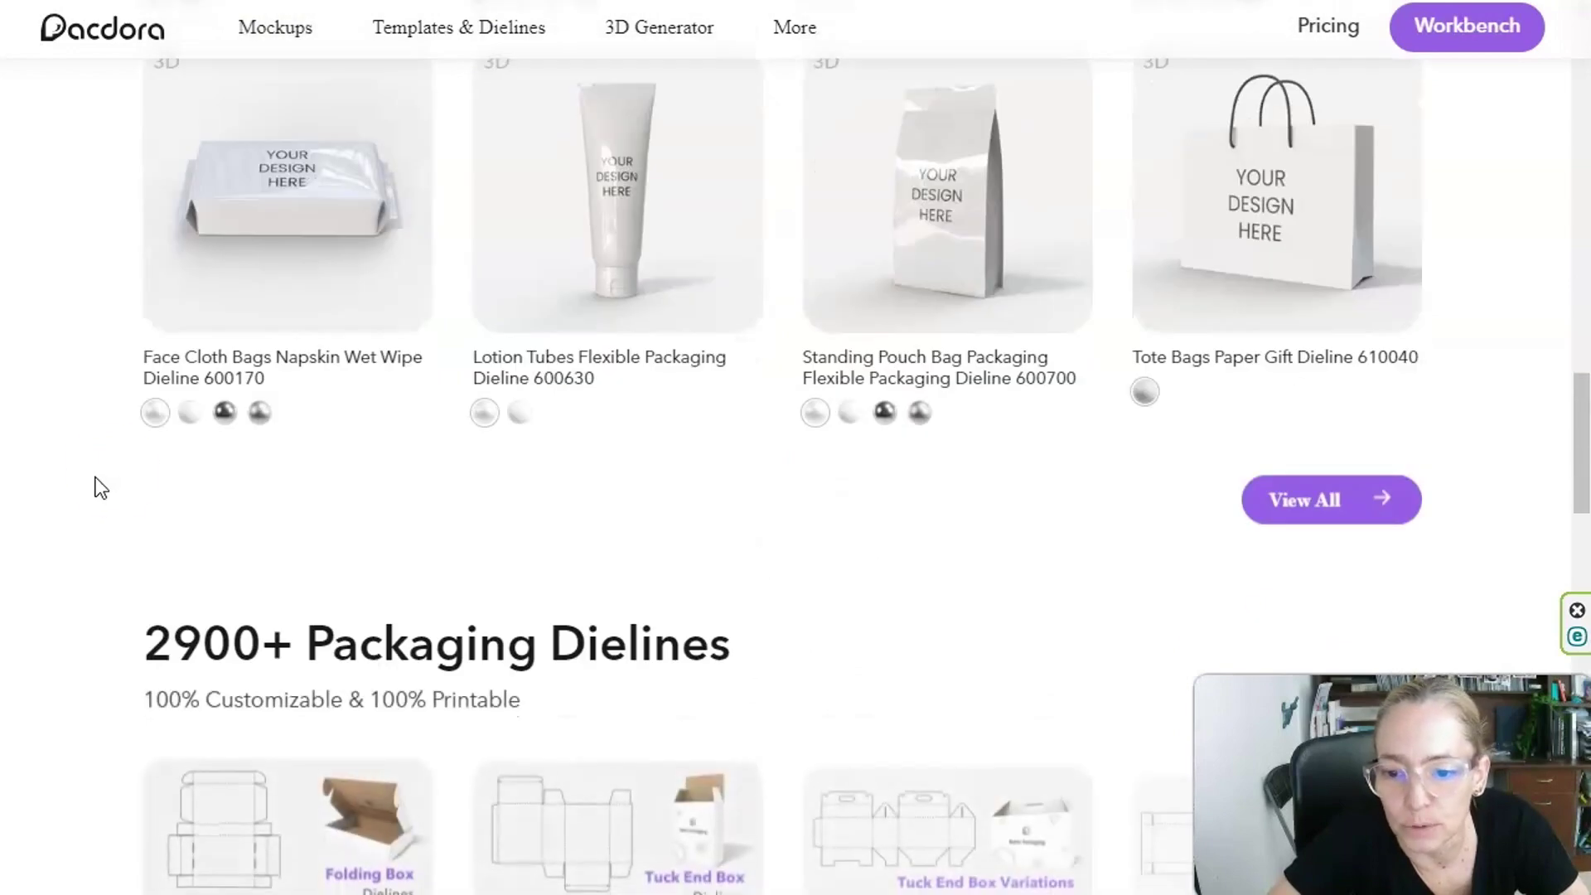
scroll(116, 472, down, 3)
click(121, 471)
scroll(121, 471, down, 4)
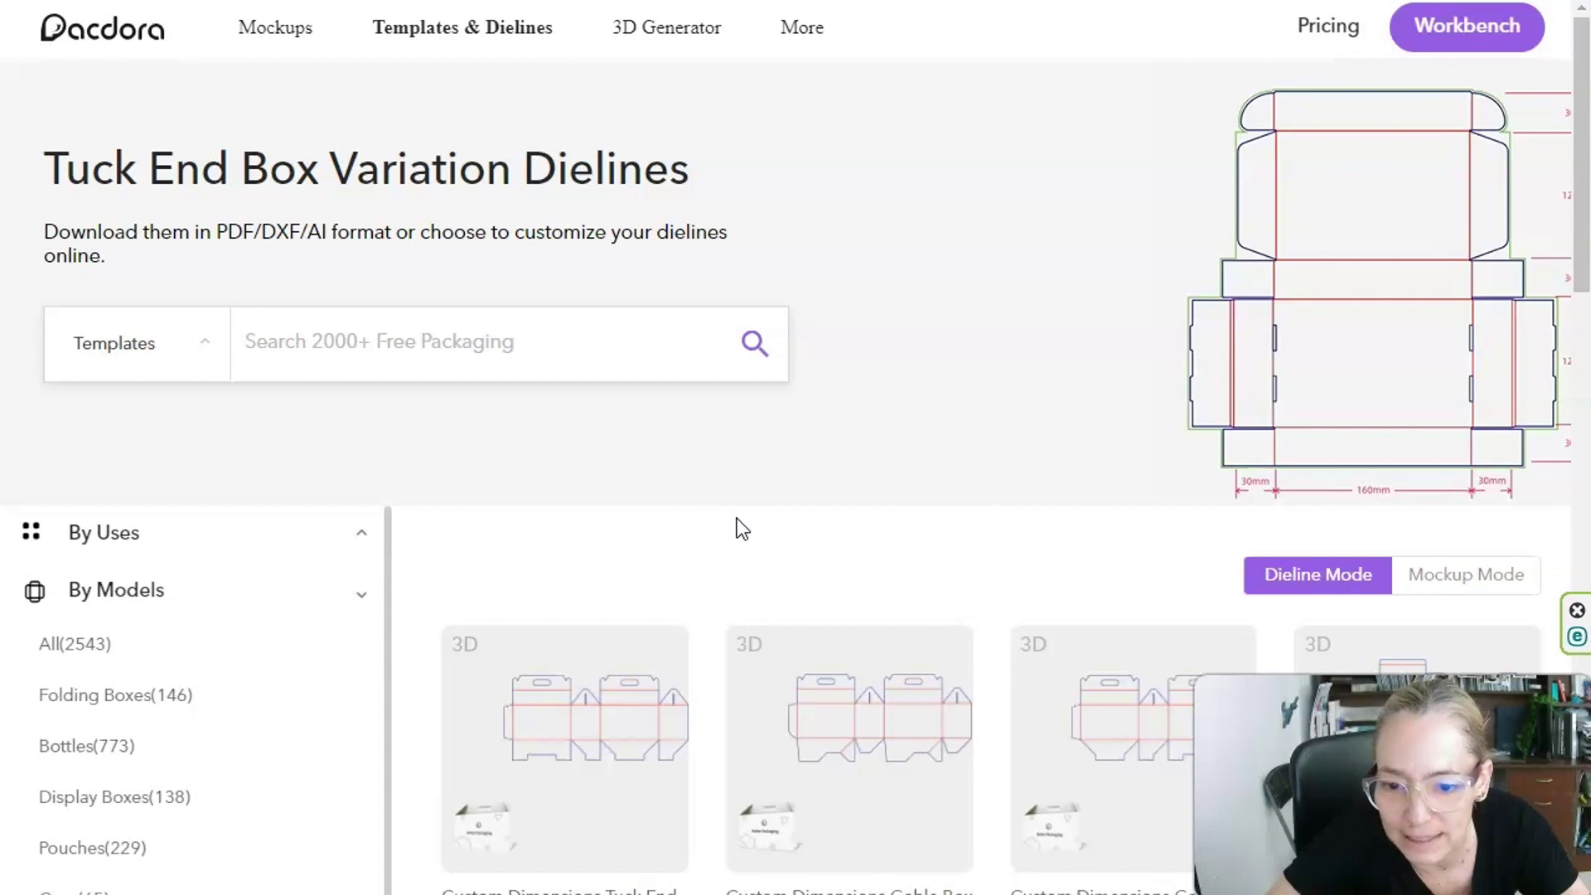
Open the first tuck end box template, view its Advanced dimensions, and unfold its 3D preview.
click(580, 723)
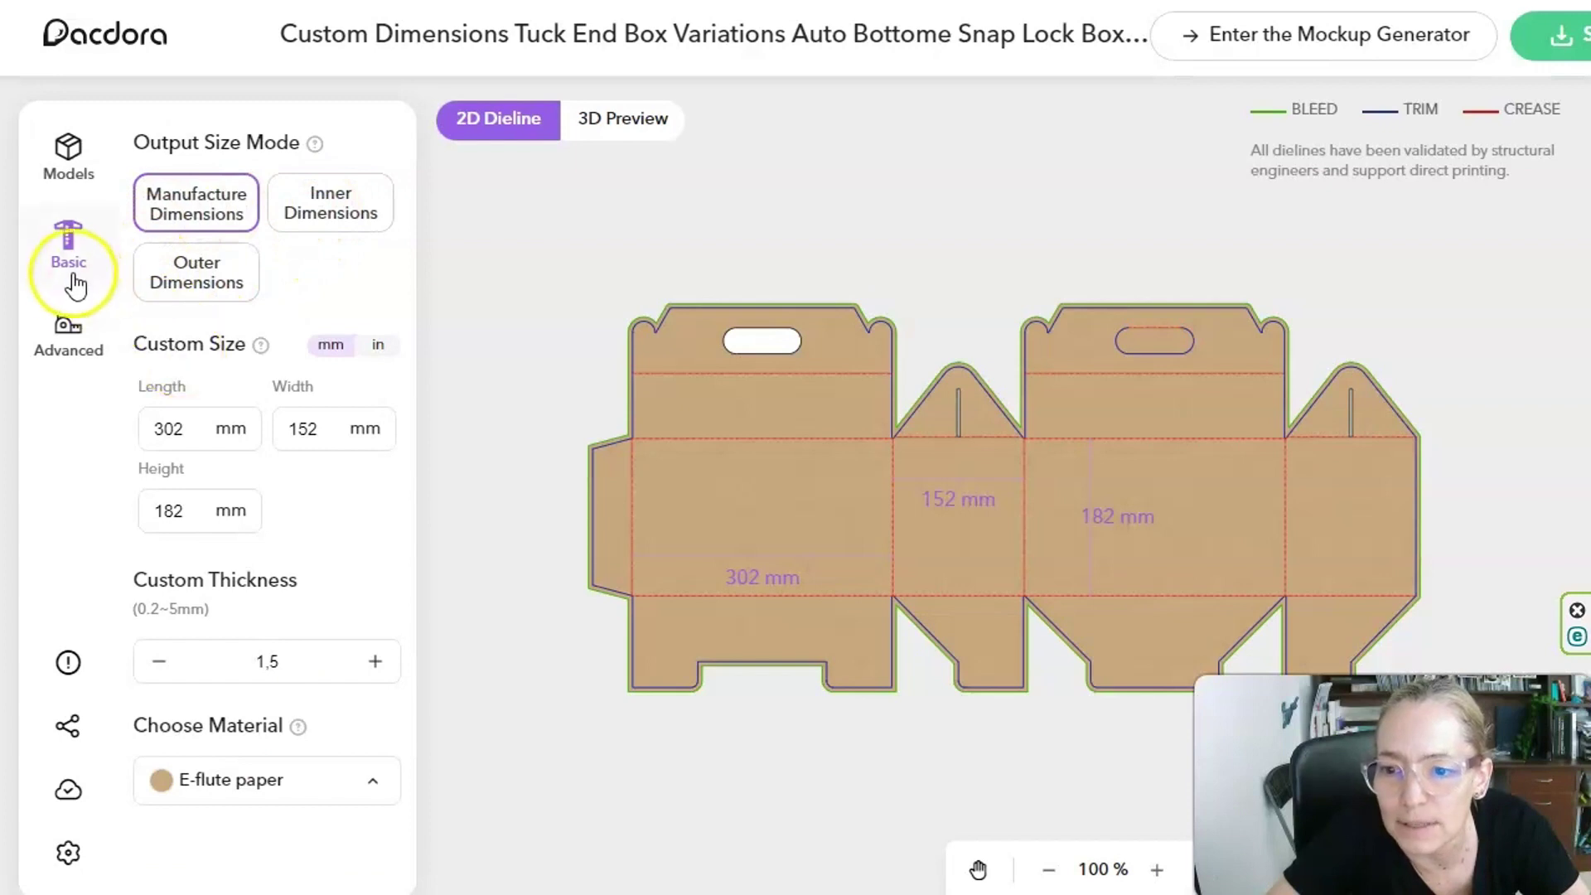
click(66, 332)
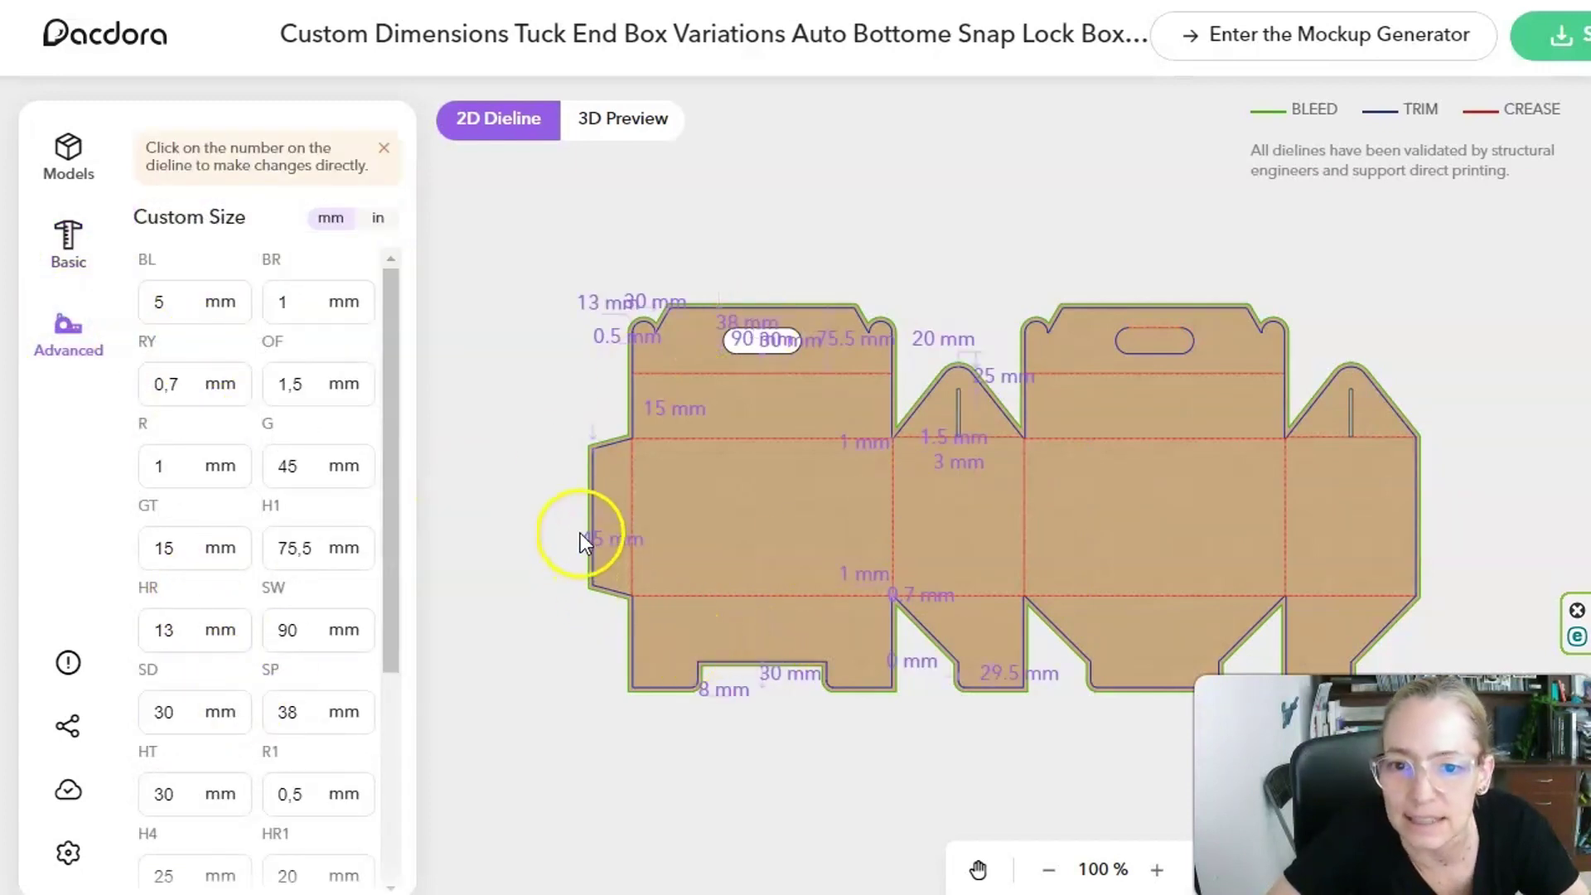
click(632, 129)
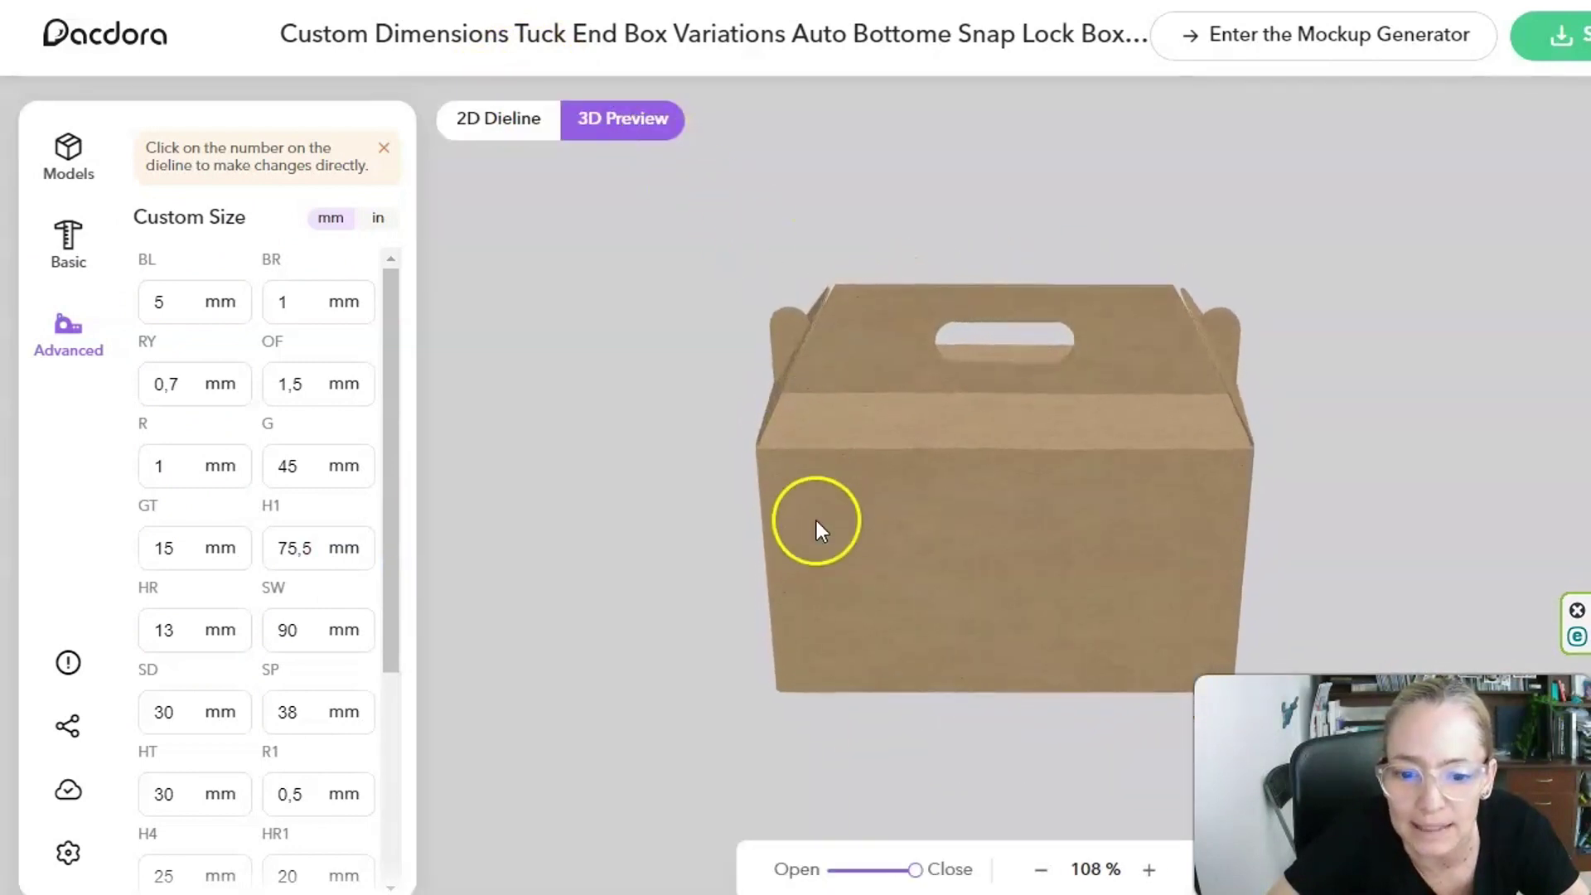
mouse_move(915, 870)
mouse_down()
mouse_move(802, 870)
mouse_move(922, 879)
mouse_up()
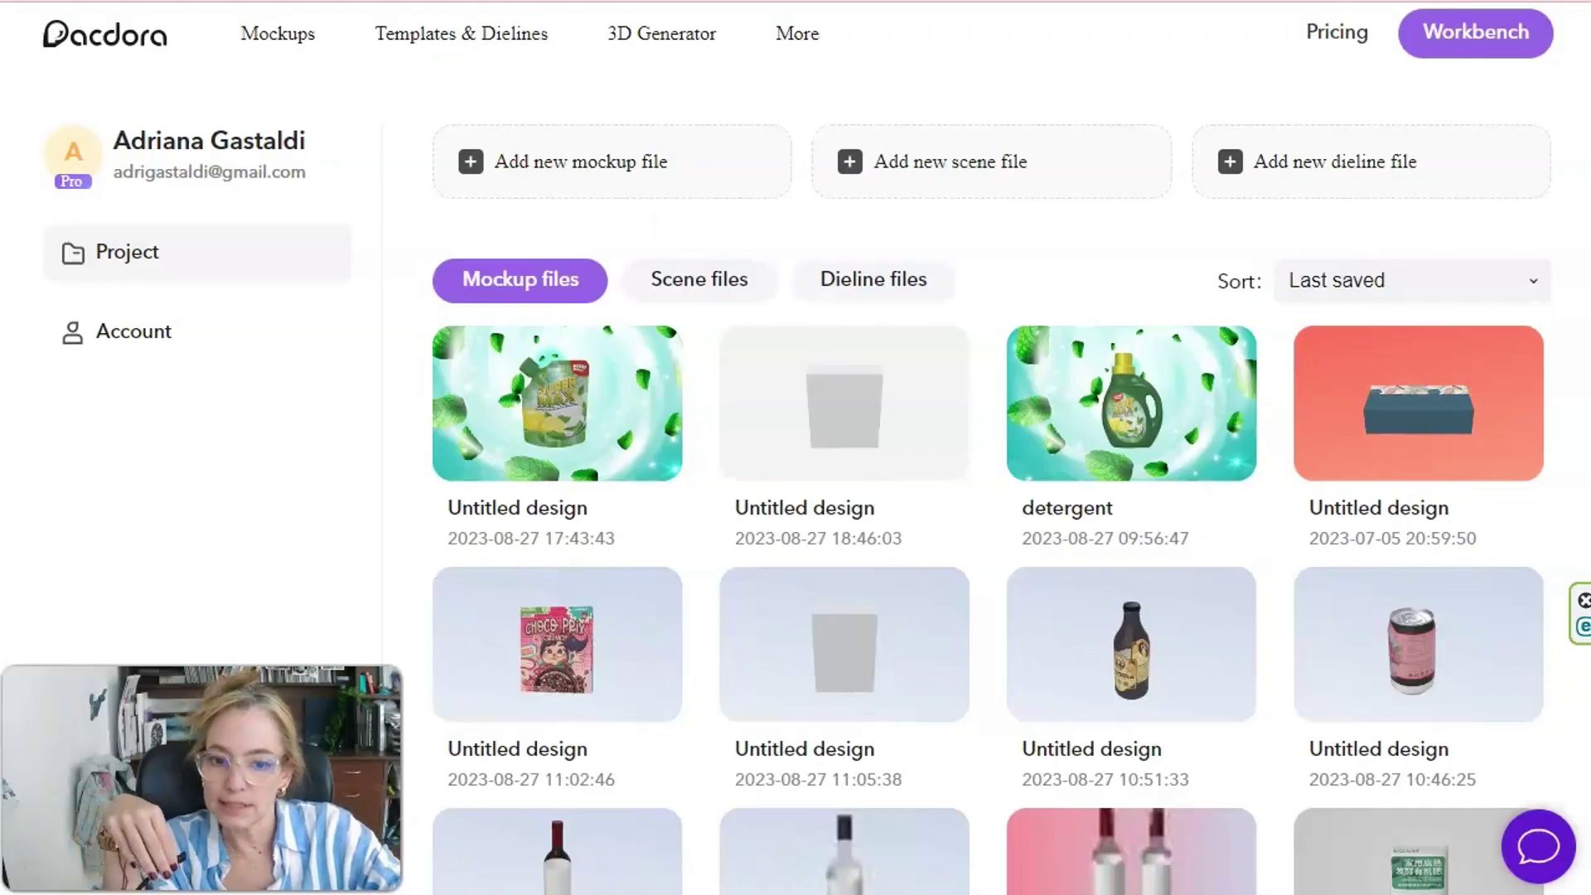
Open the saved detergent bottle mockup and orbit it to view it upright and from above.
click(1096, 378)
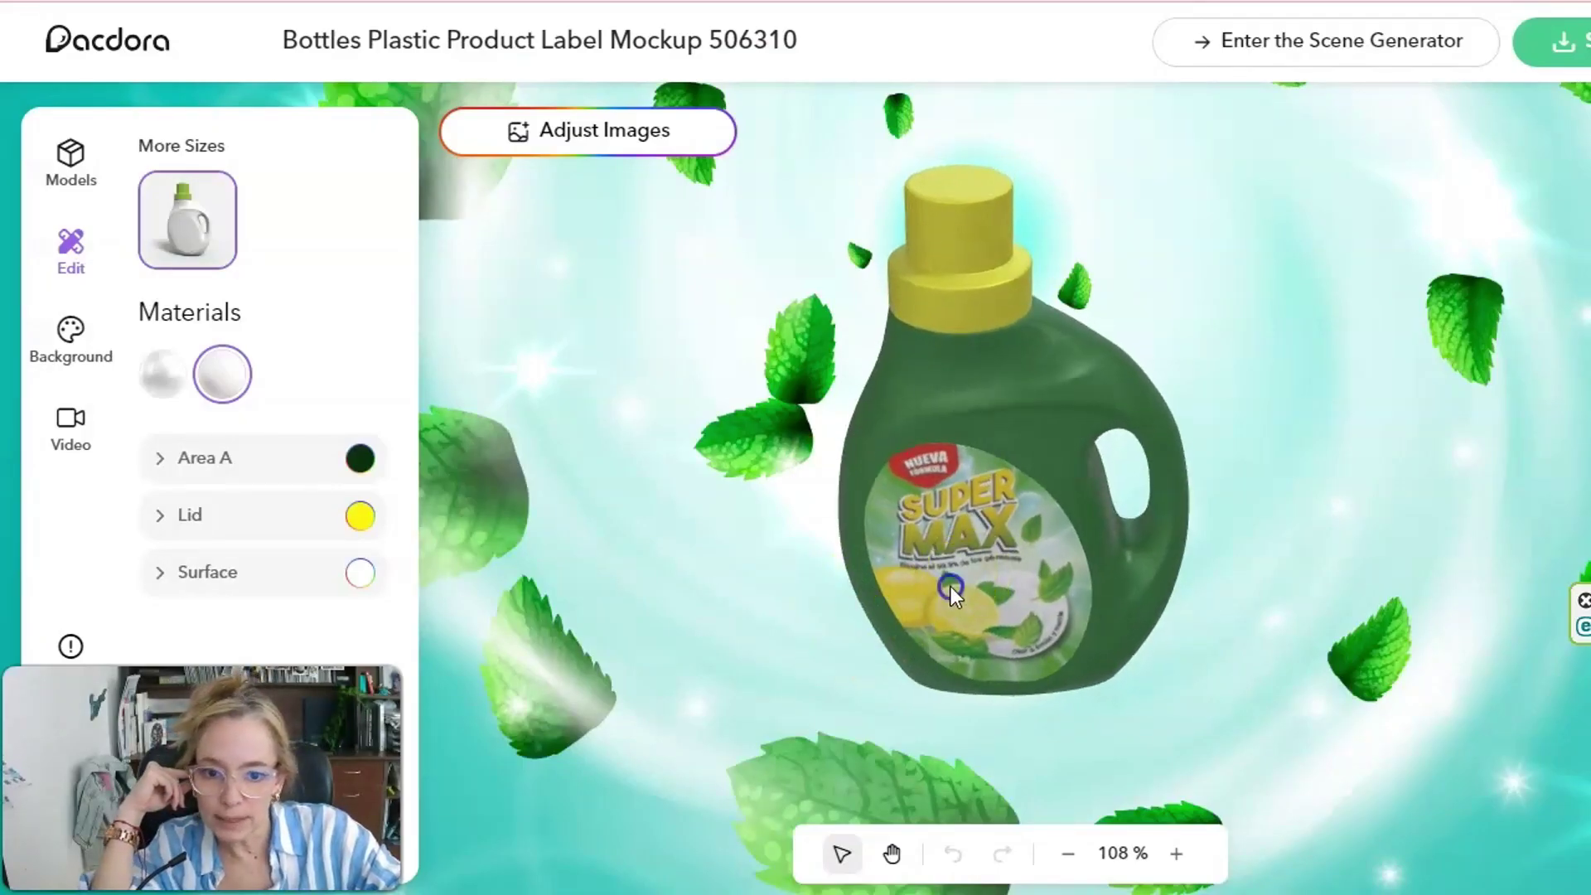
mouse_move(952, 585)
mouse_down()
mouse_move(1053, 529)
mouse_move(689, 589)
mouse_move(511, 568)
mouse_move(1187, 588)
mouse_up()
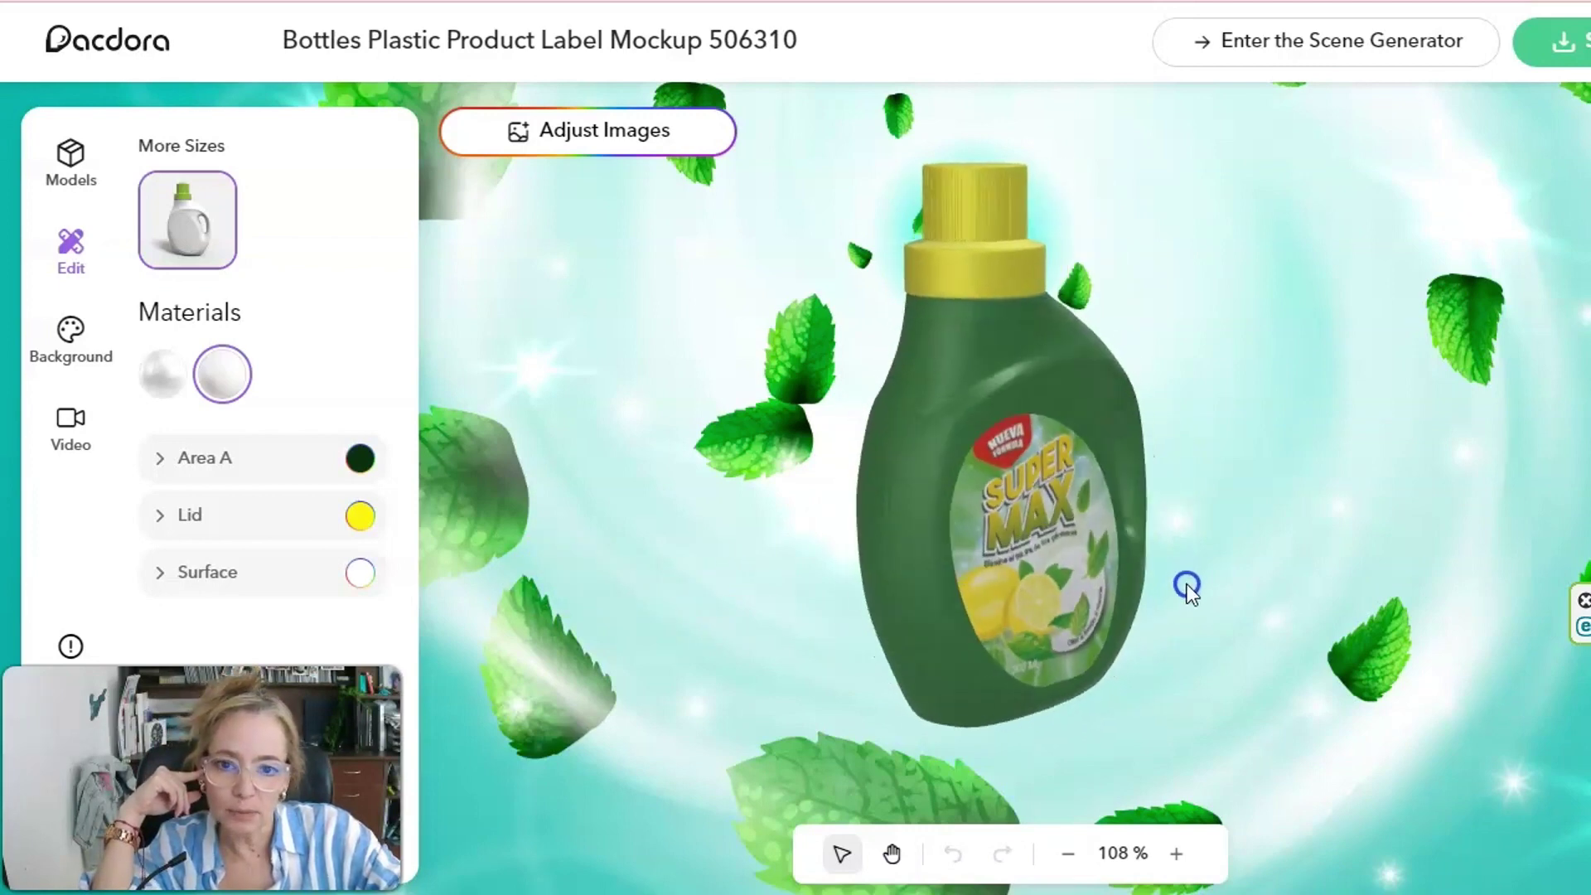
click(1021, 487)
drag(982, 522, 988, 379)
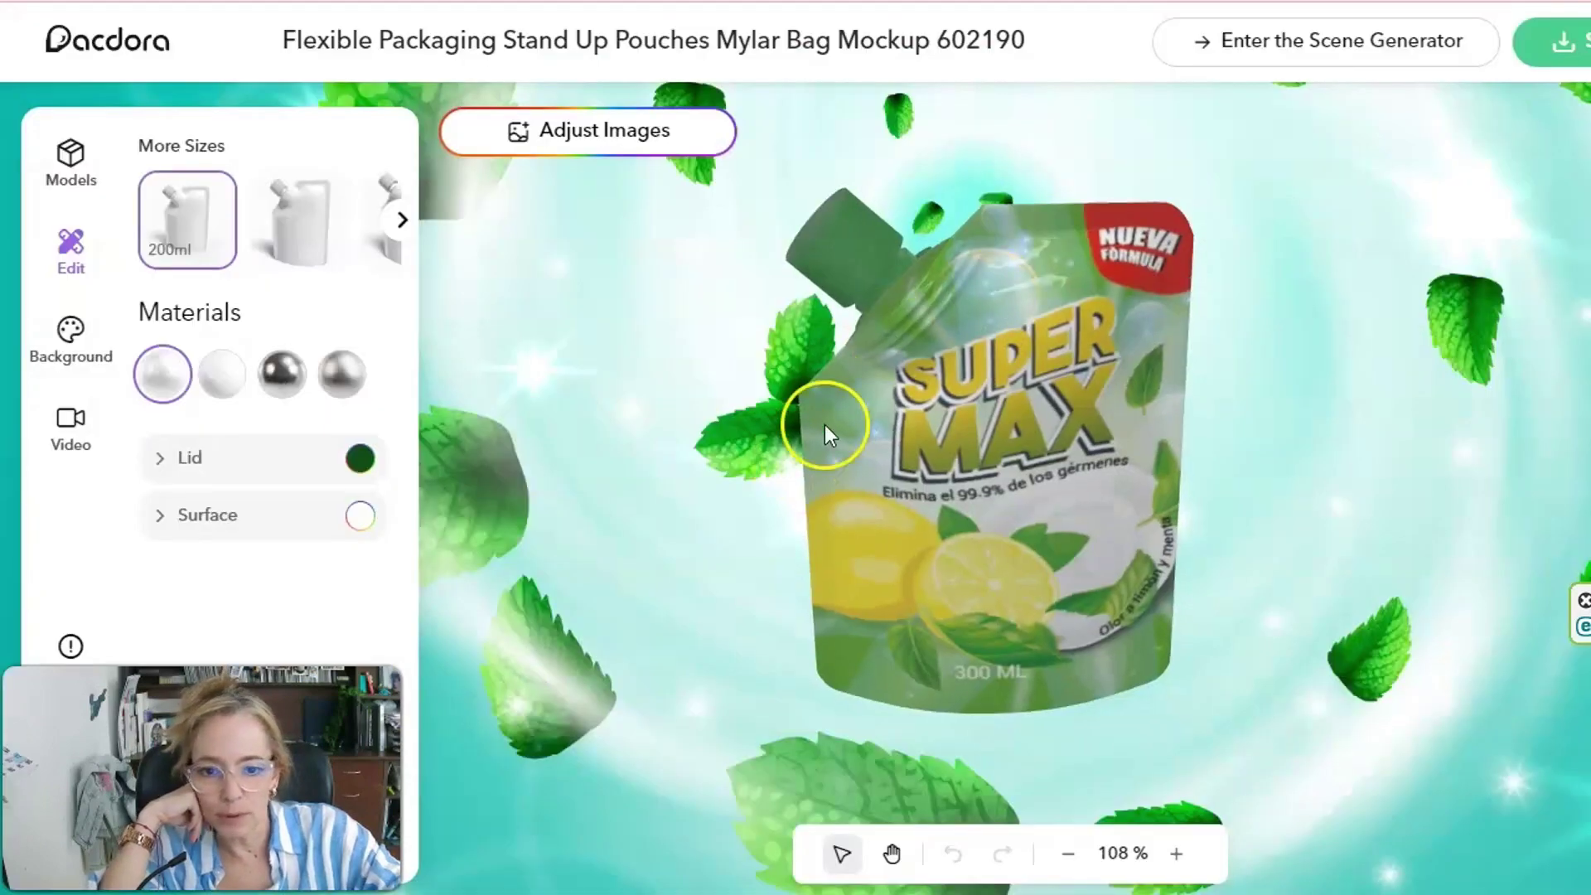
Rotate the spout pouch to see its side and back, then leave the editor and confirm saving.
drag(824, 424, 1031, 534)
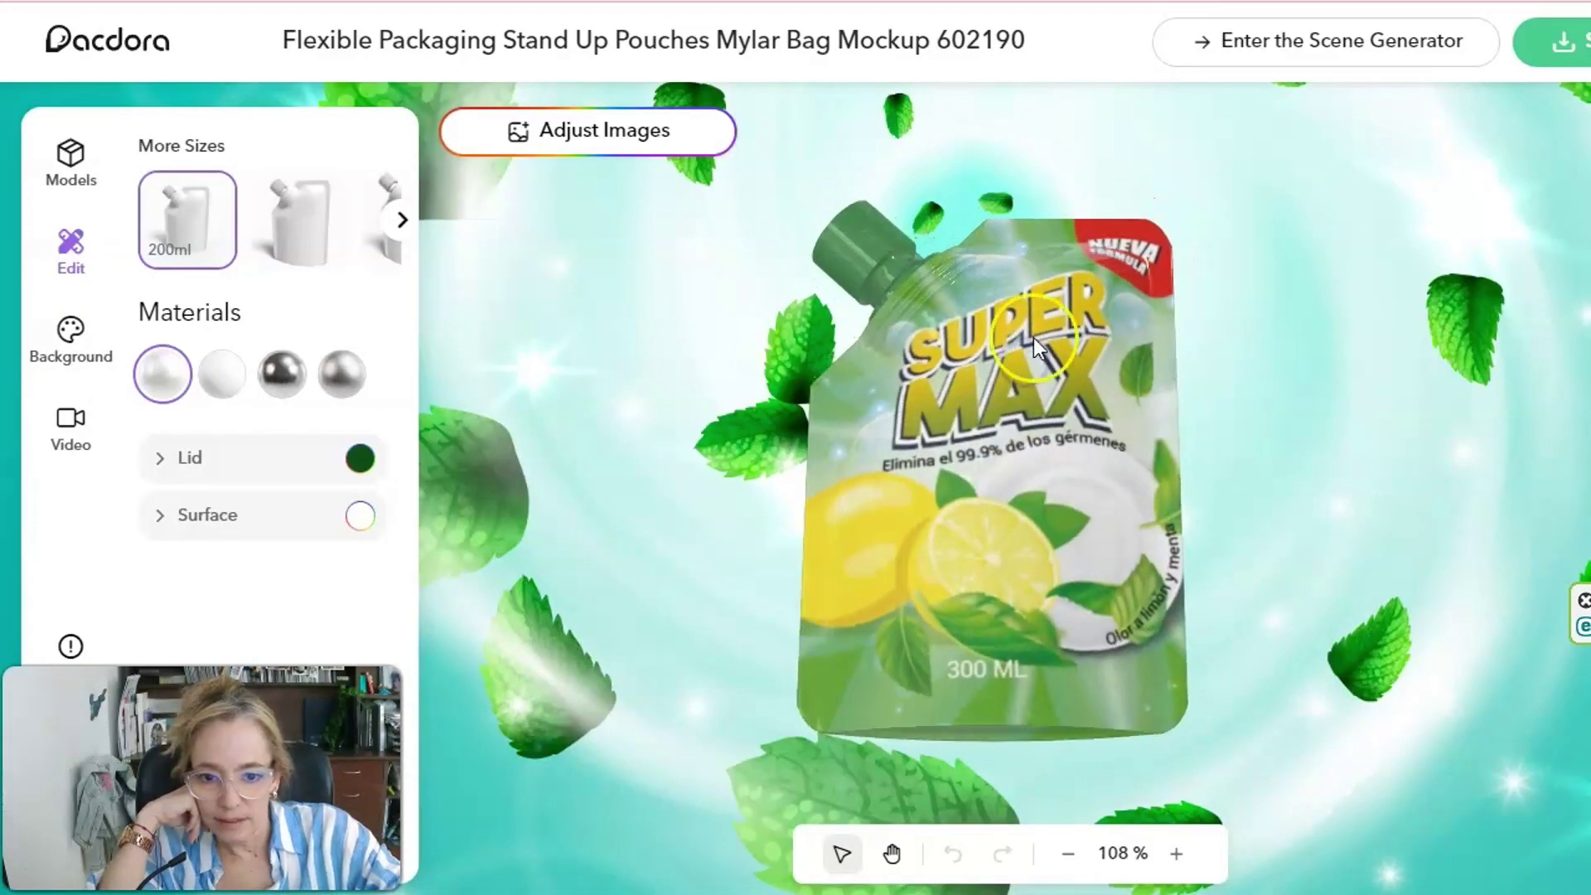
drag(978, 441, 1184, 485)
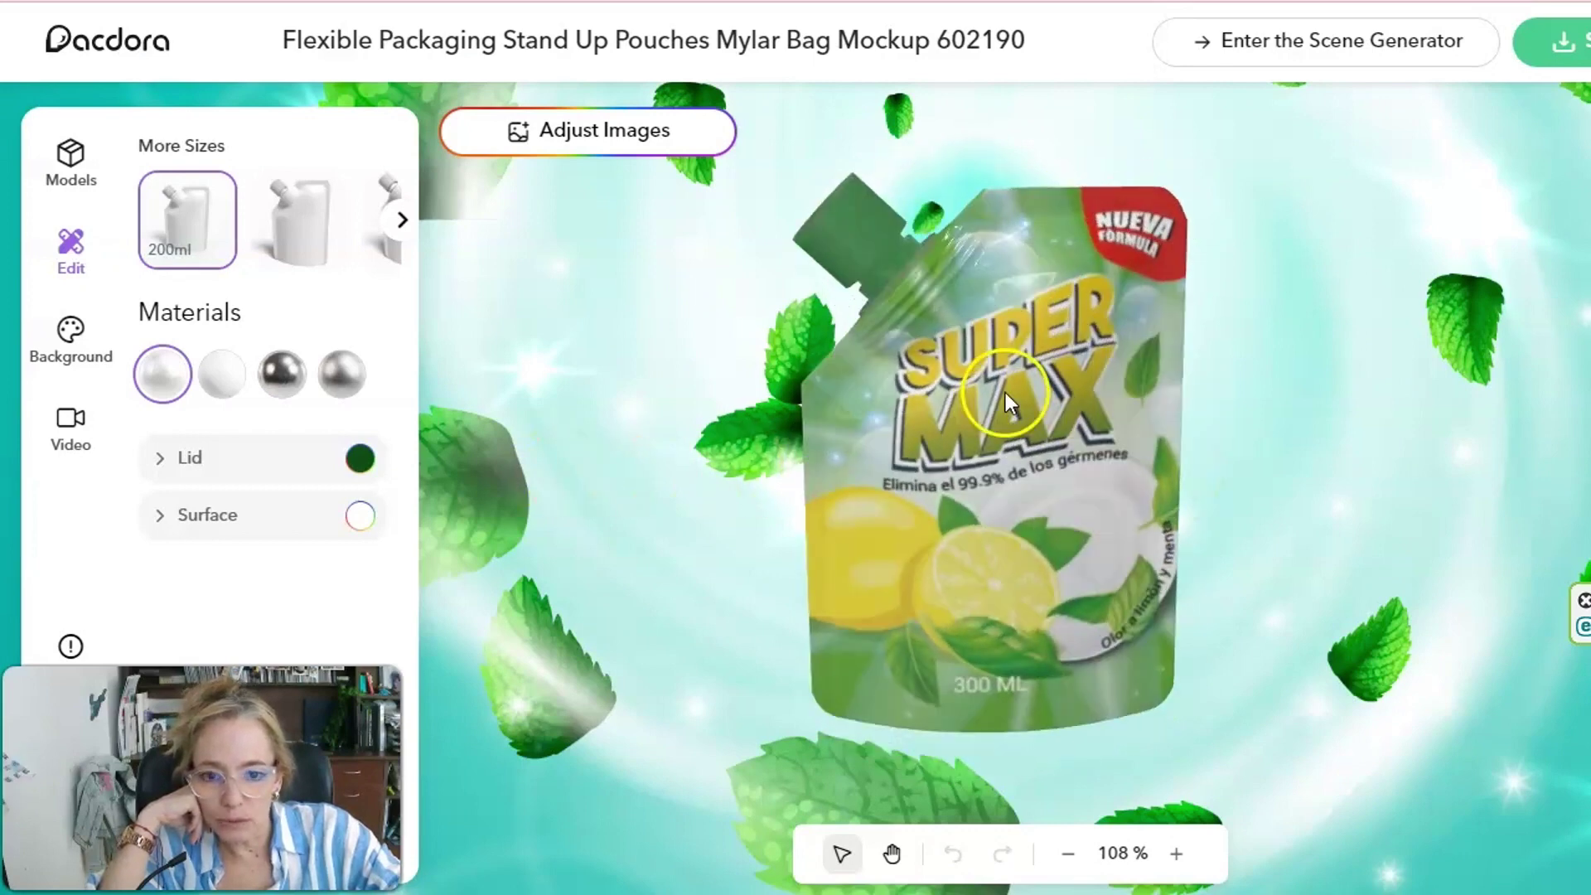
click(88, 45)
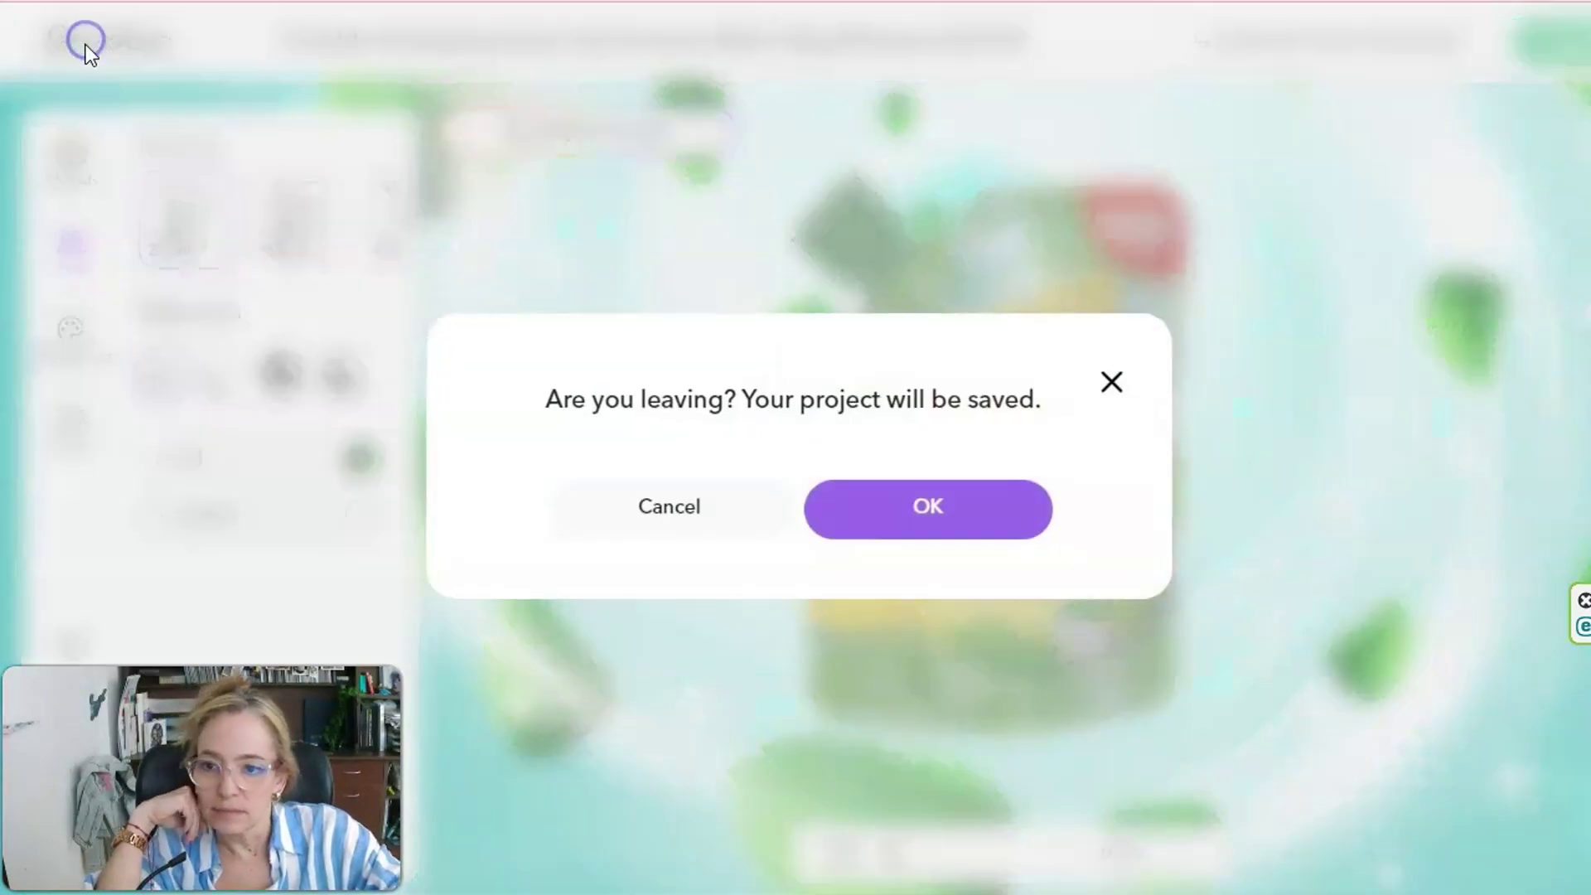
click(936, 507)
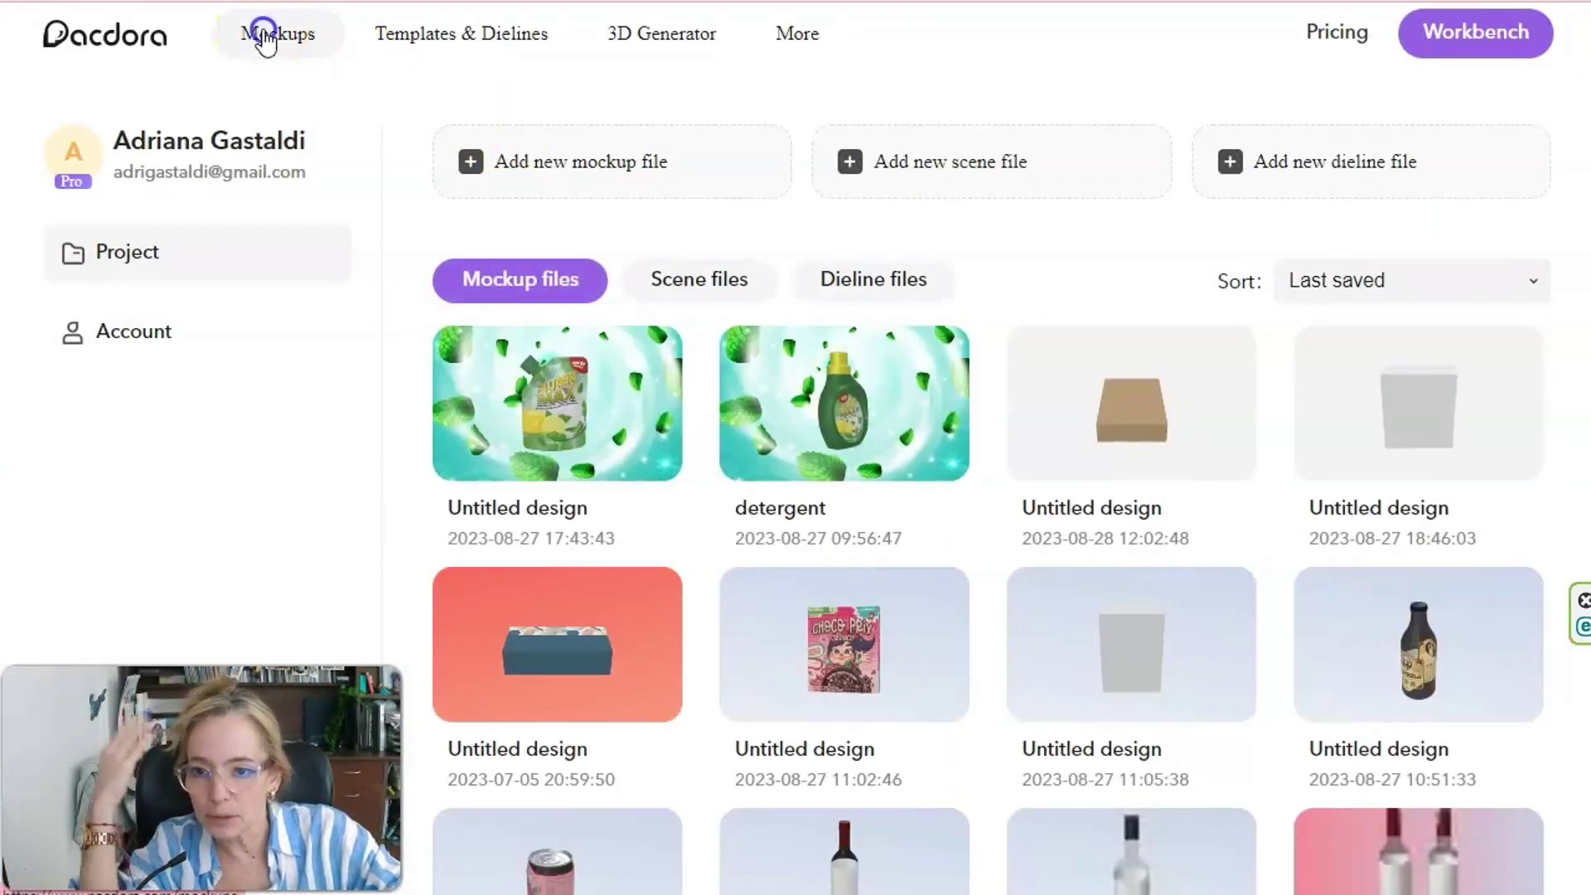
Browse the packaging mockups catalogue, then the Templates & Dielines catalogue.
click(265, 38)
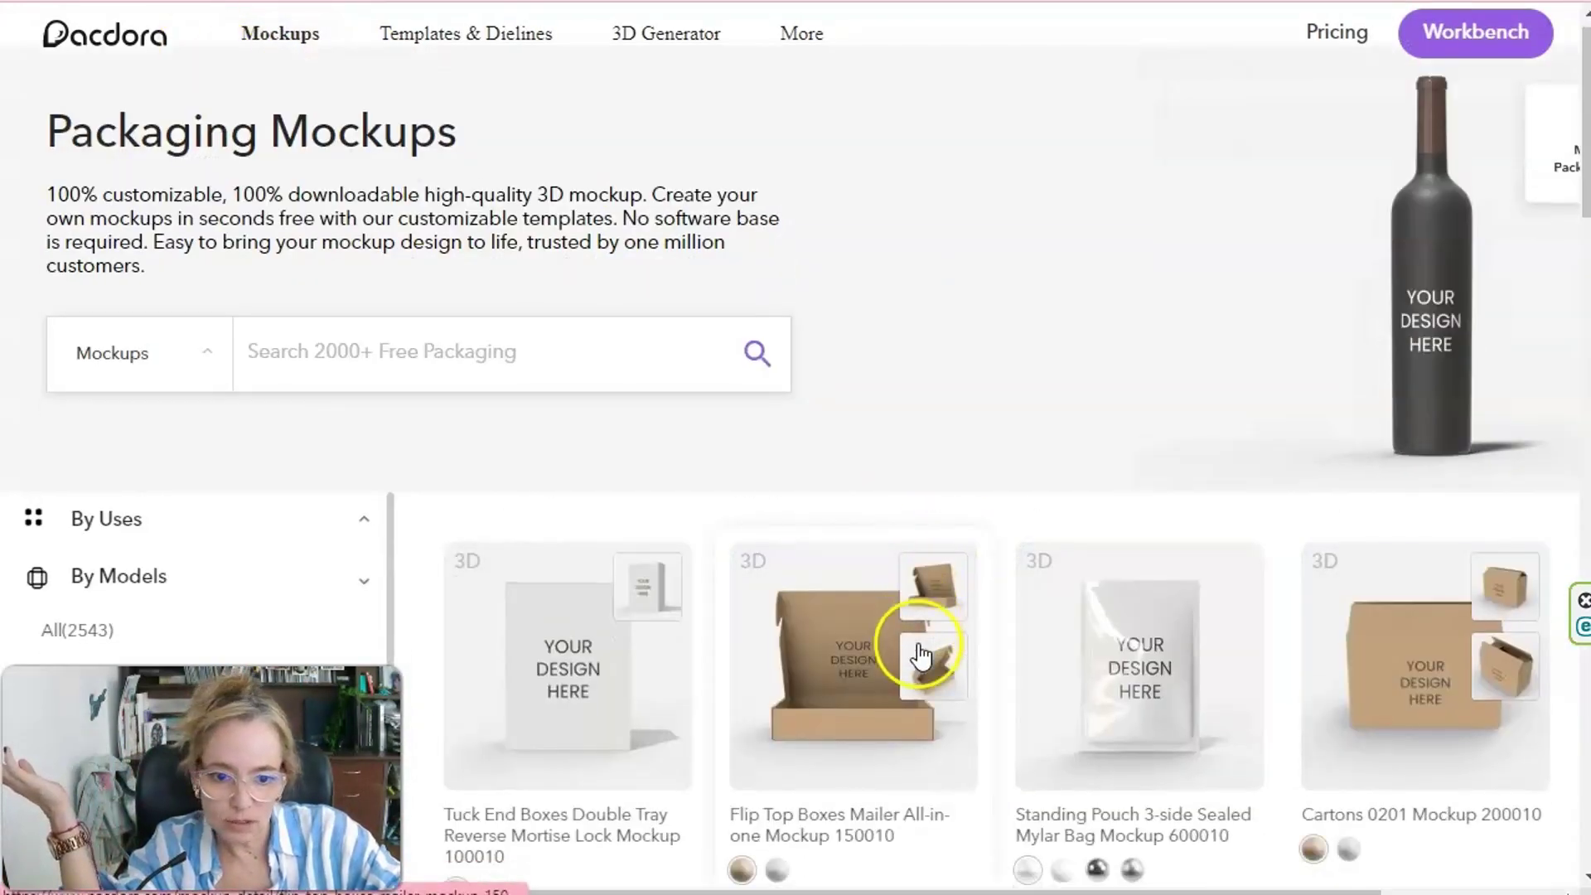
scroll(919, 655, down, 10)
scroll(915, 663, down, 5)
scroll(915, 667, up, 7)
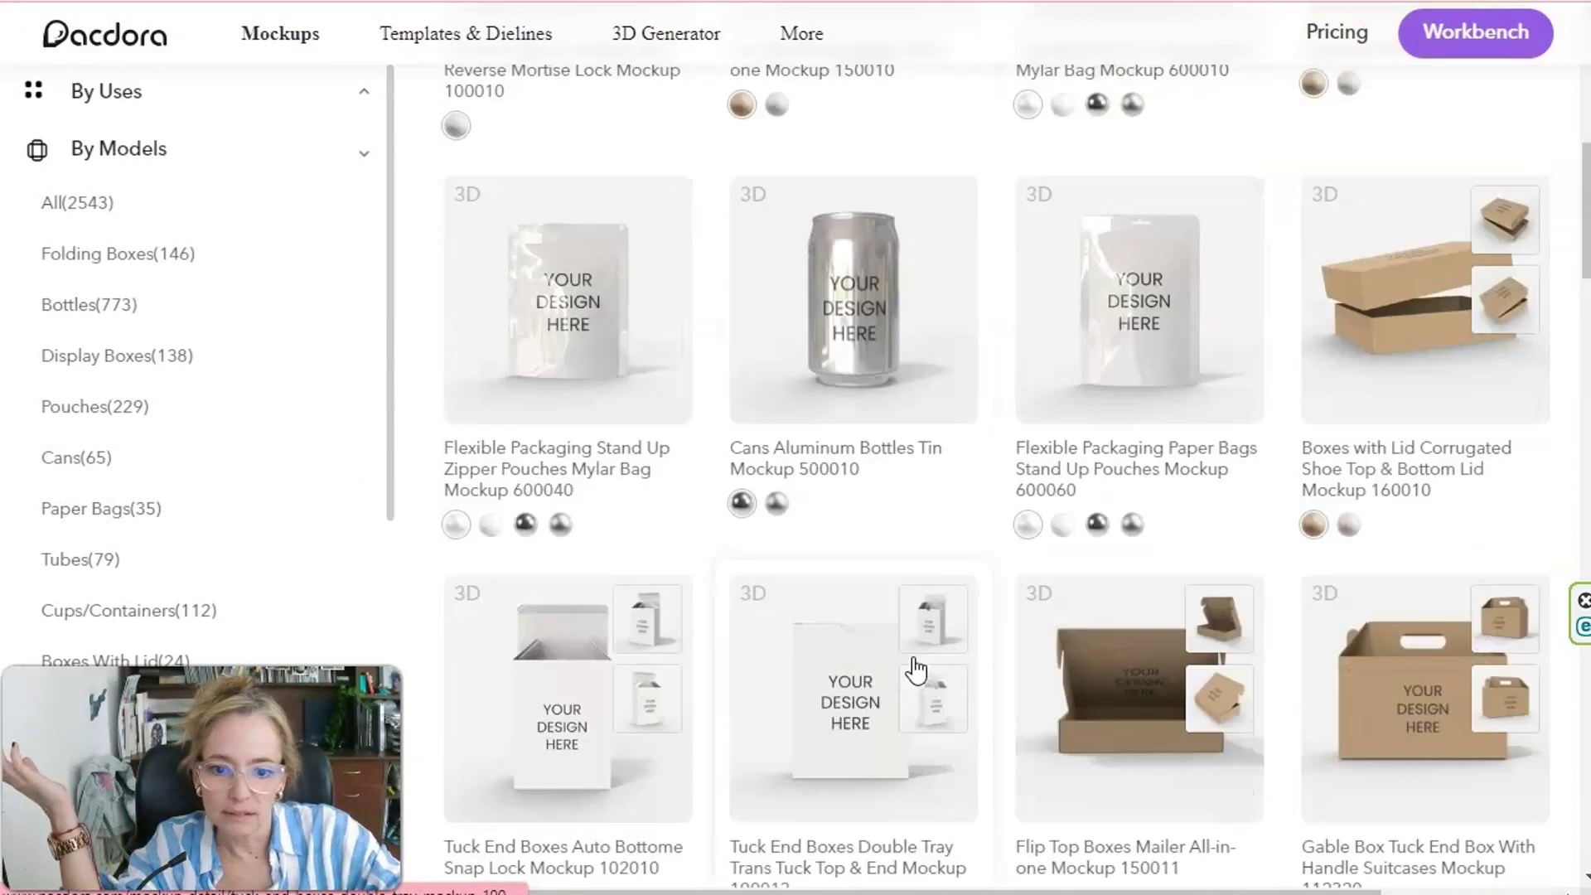
scroll(915, 667, up, 8)
click(484, 39)
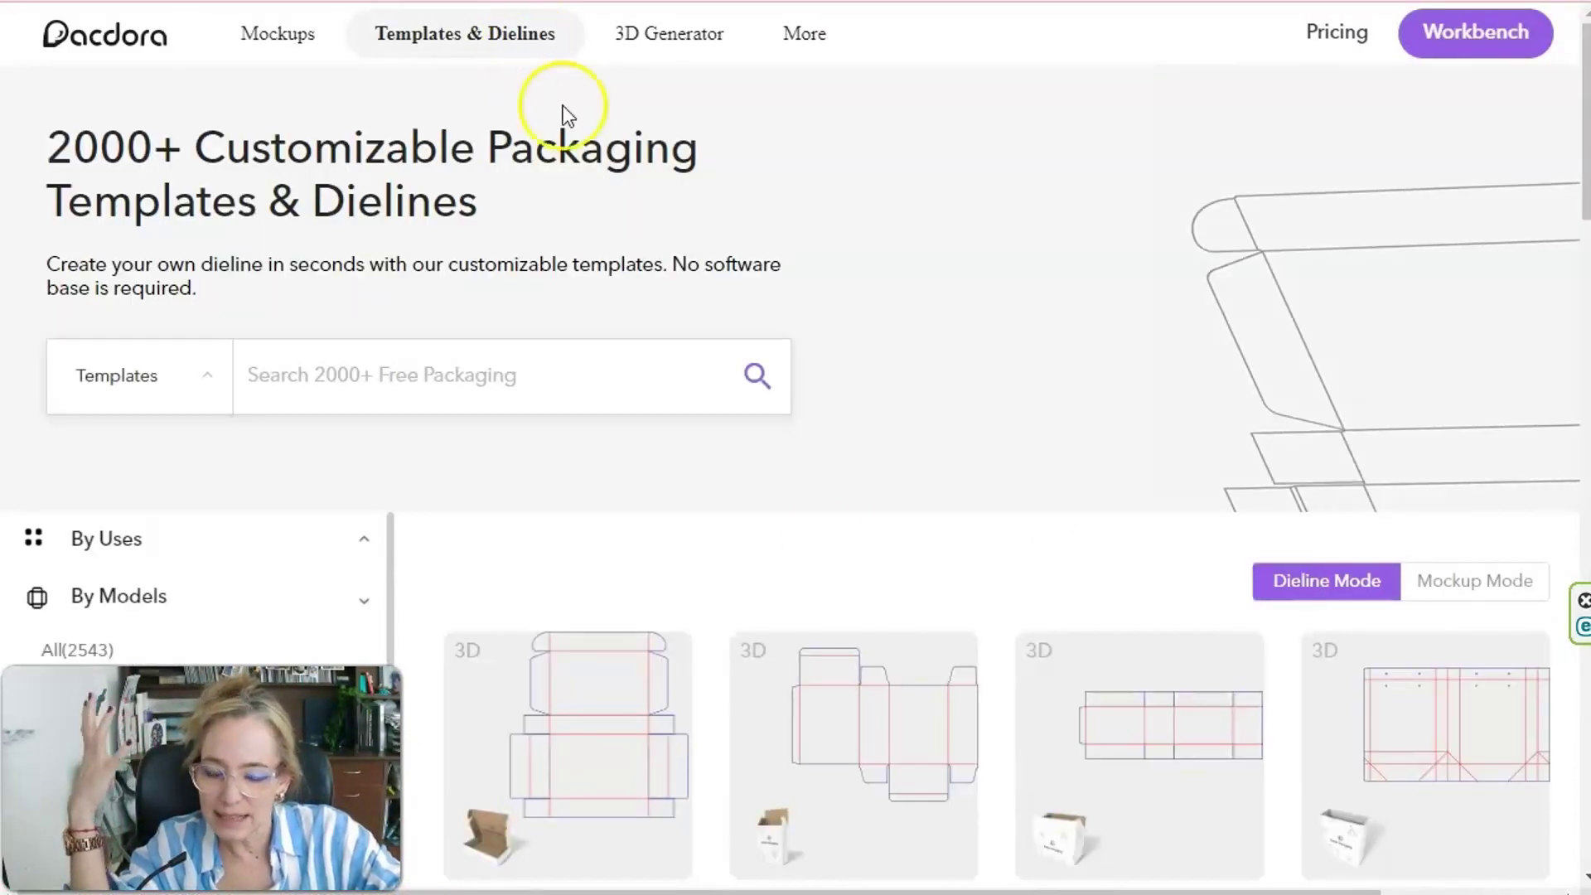
scroll(824, 727, down, 7)
scroll(824, 727, down, 4)
scroll(824, 728, down, 5)
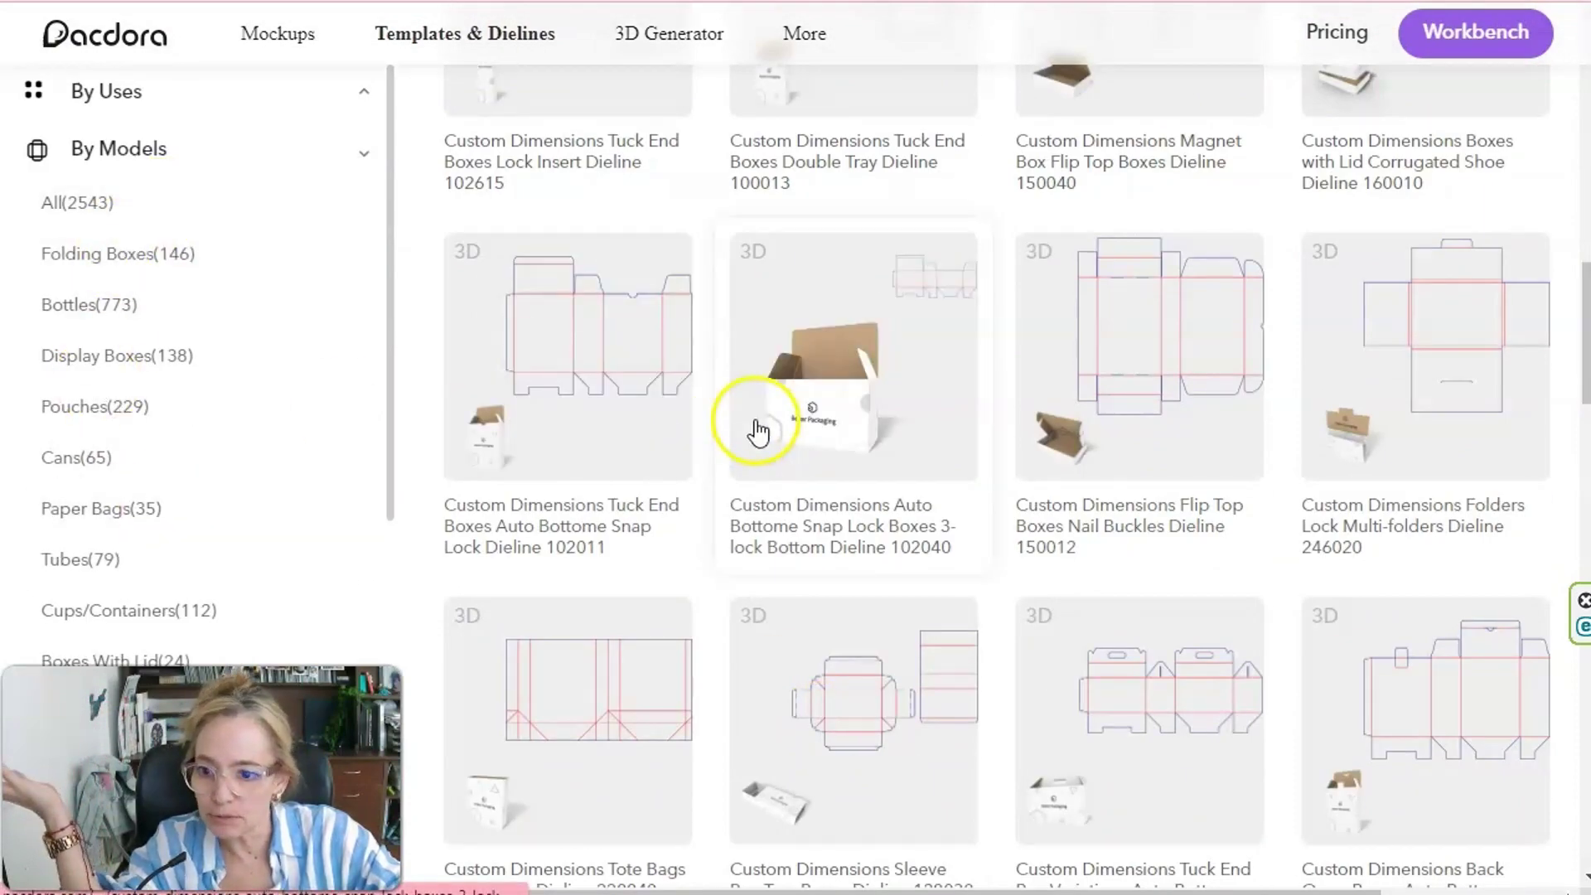
Look through the Cans(65) dieline templates.
click(51, 458)
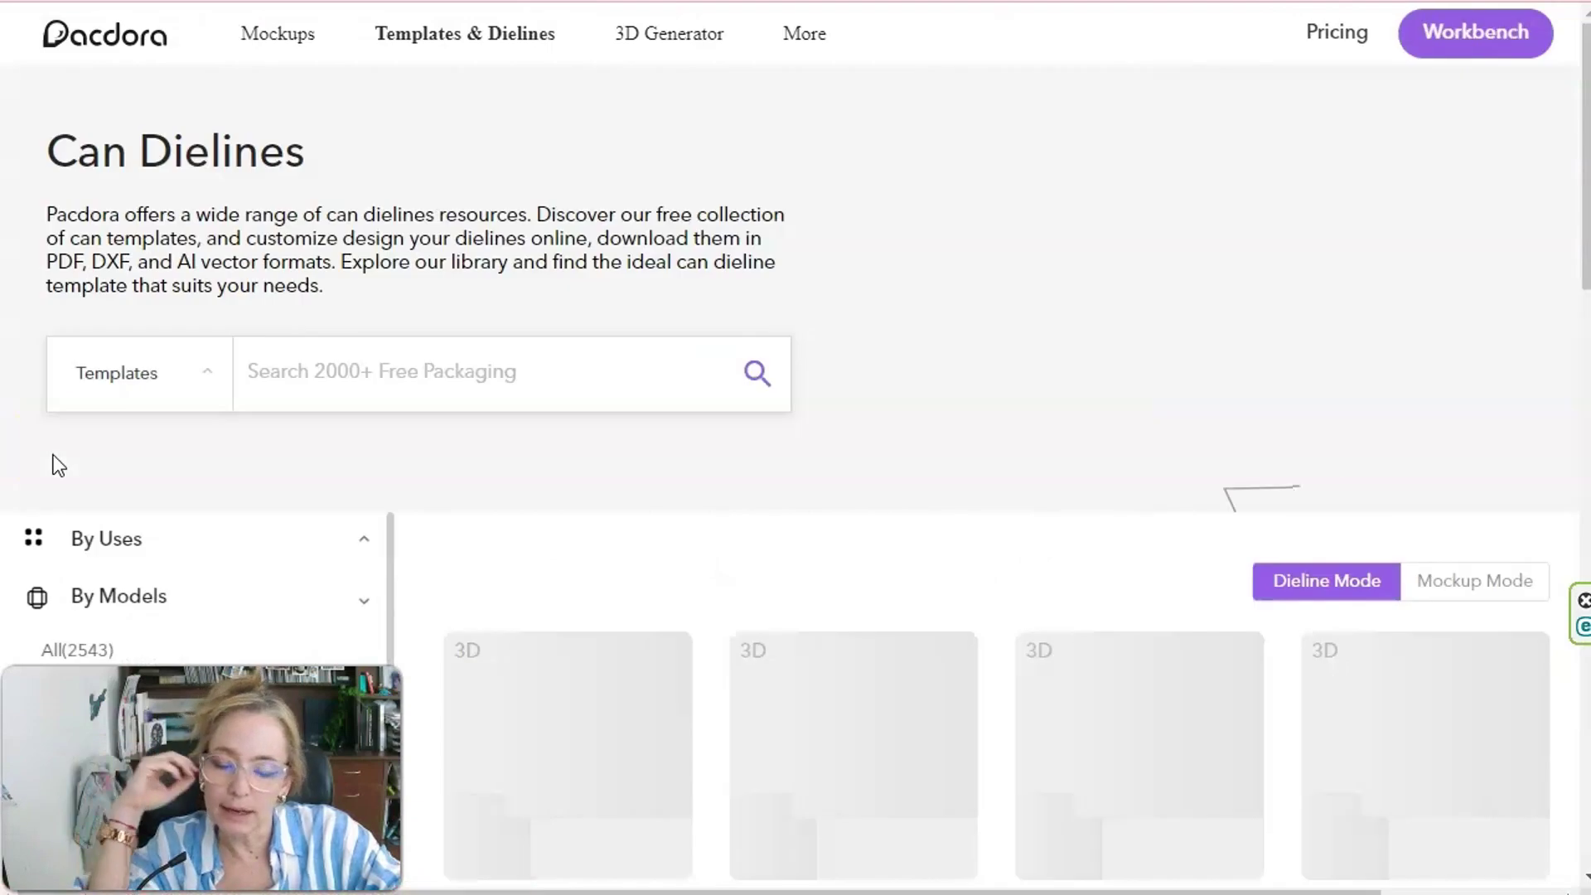
scroll(825, 595, down, 1)
scroll(828, 590, down, 7)
scroll(827, 604, up, 2)
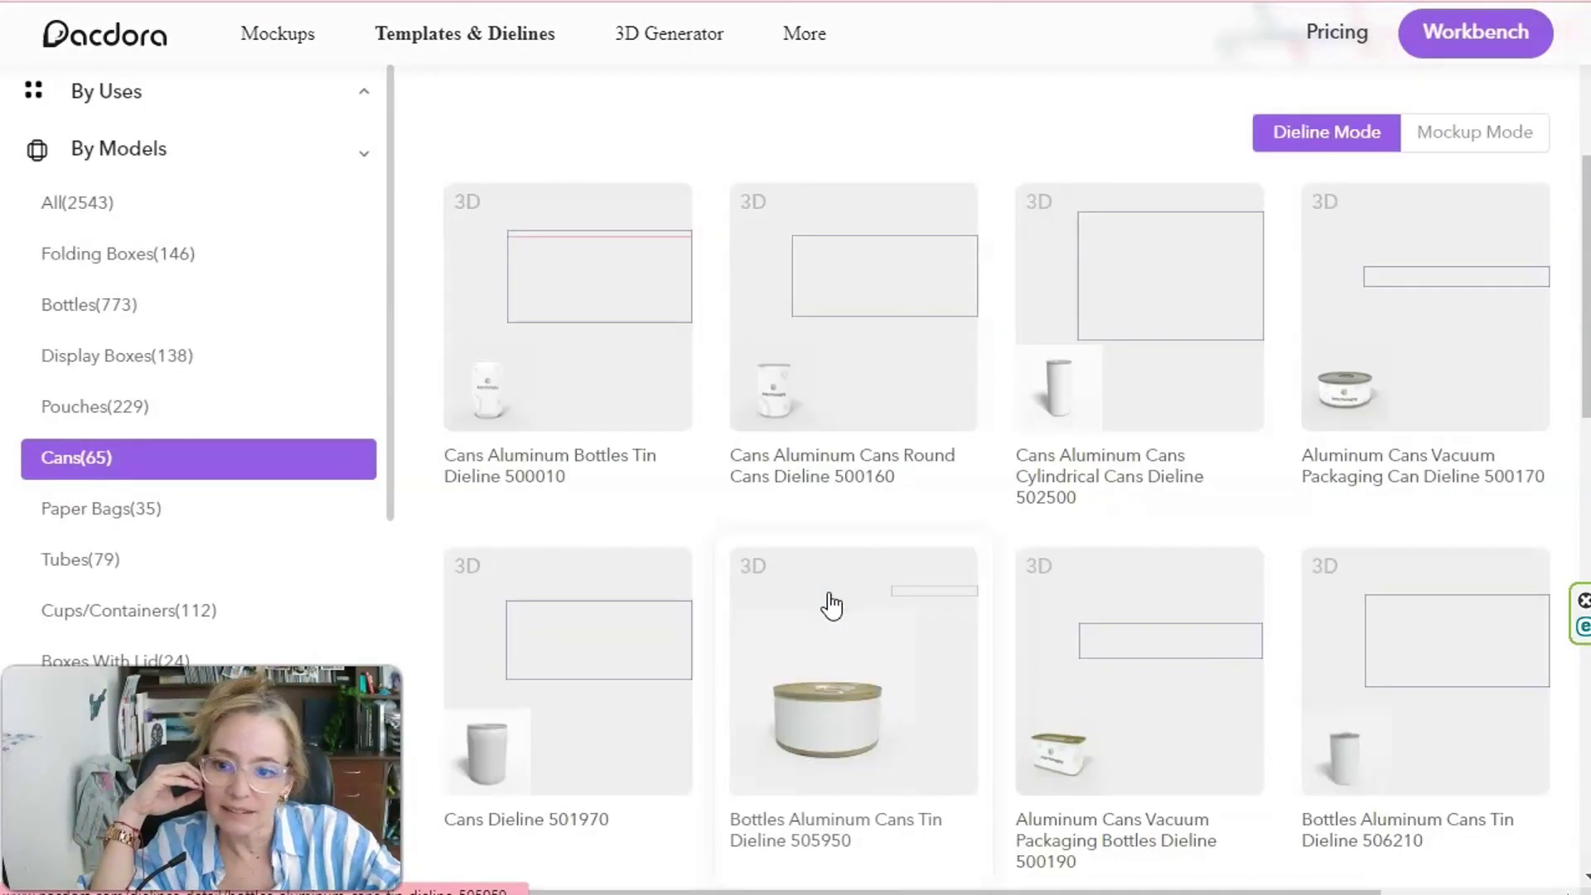
scroll(53, 569, up, 2)
Switch to the Pouches(229) dieline templates and put the cursor in the search box.
click(69, 607)
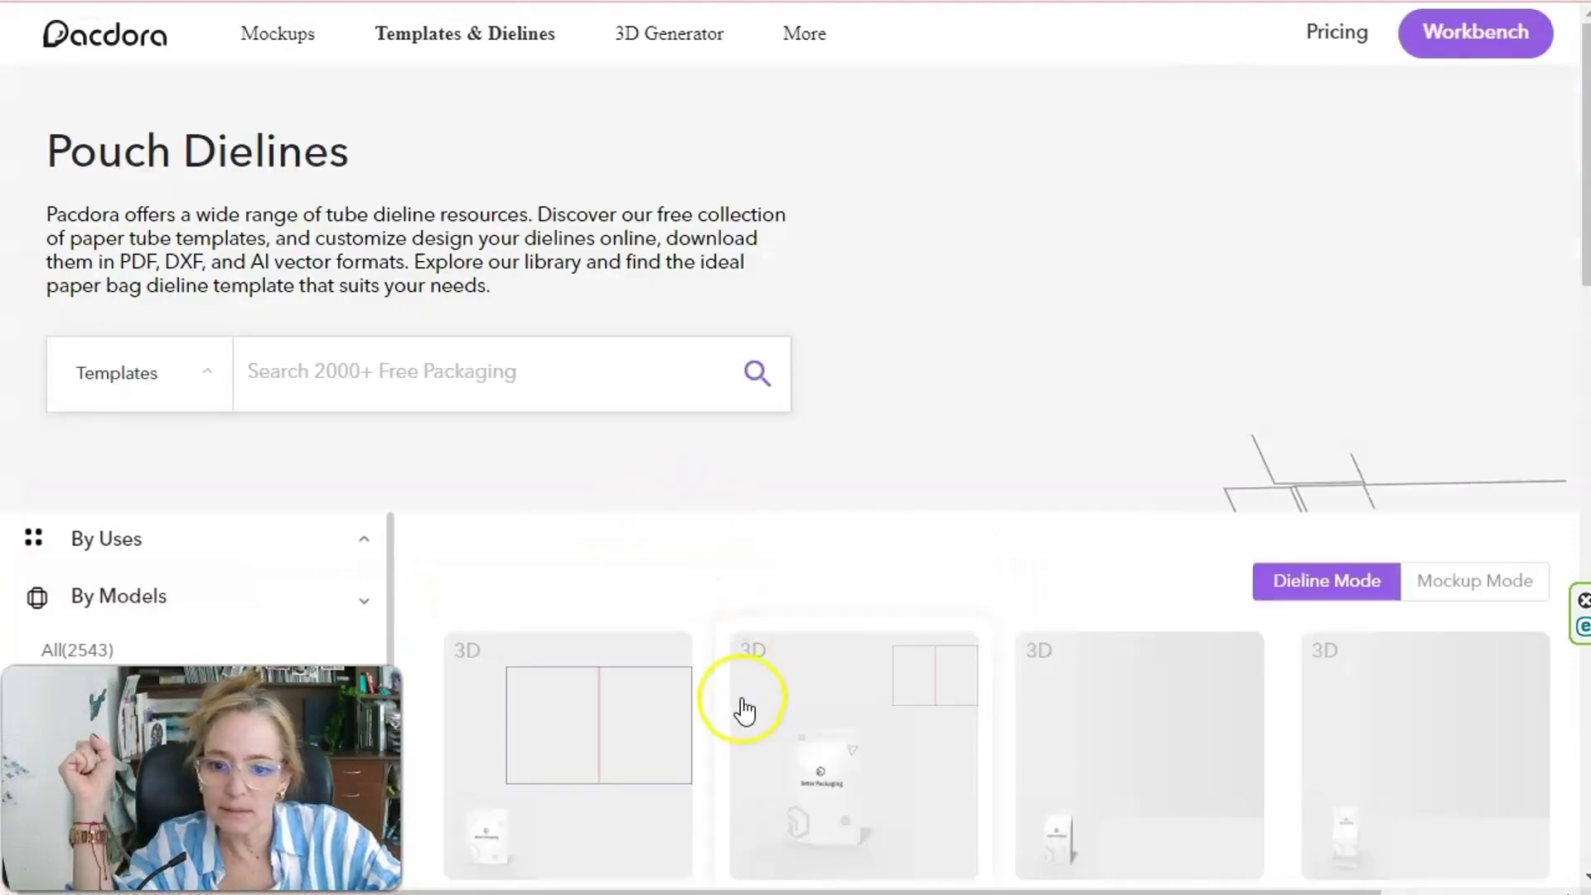
scroll(743, 710, down, 3)
scroll(744, 708, down, 4)
scroll(744, 708, down, 2)
scroll(740, 708, down, 4)
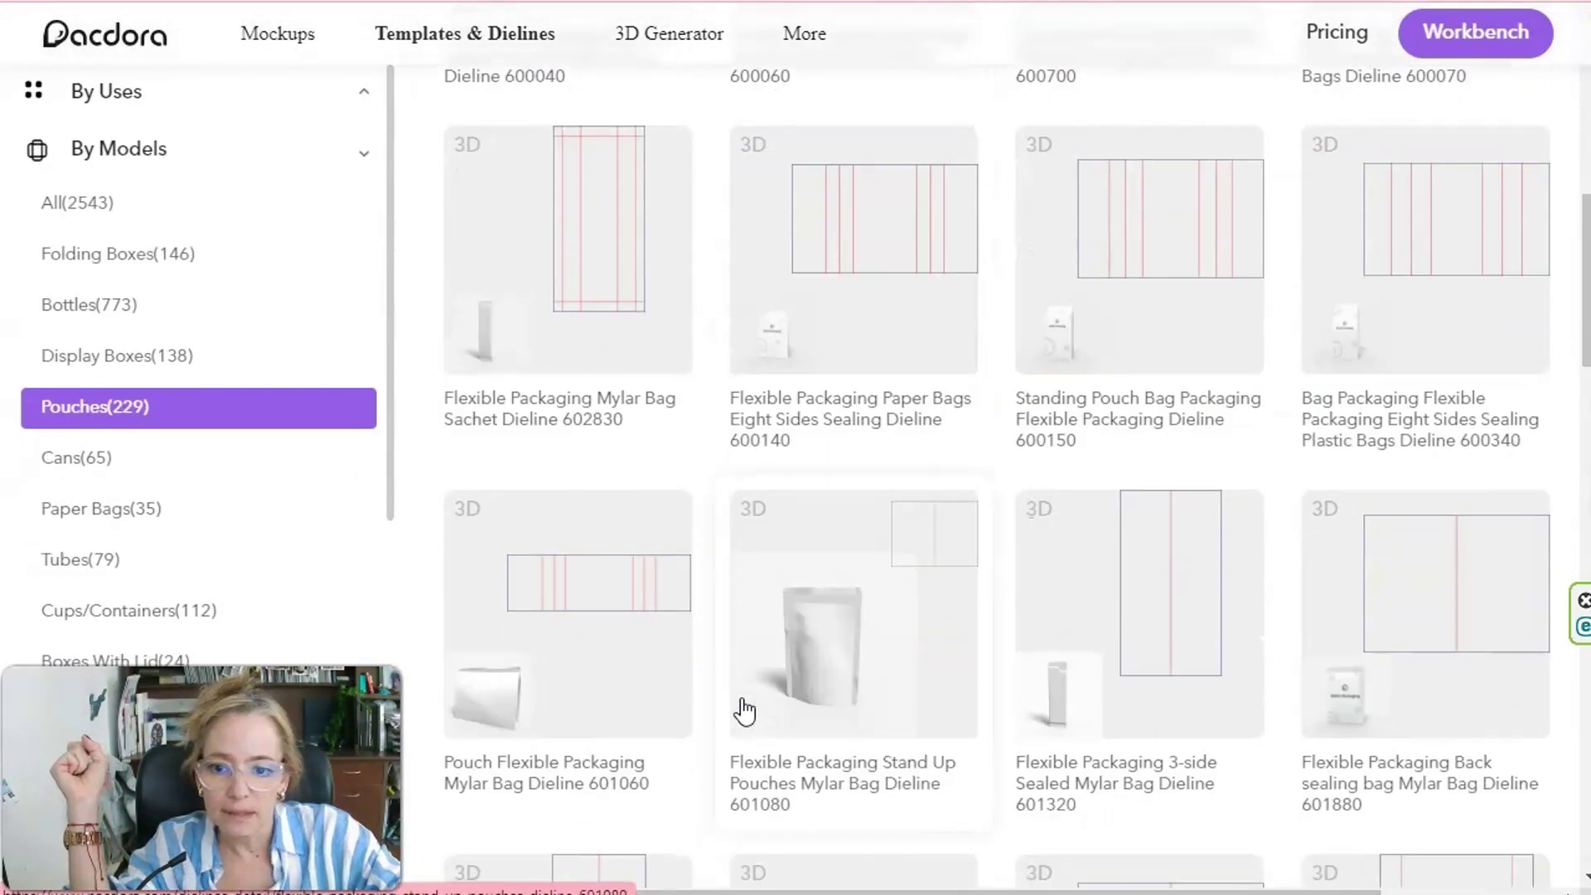
scroll(740, 709, up, 15)
click(327, 401)
click(347, 383)
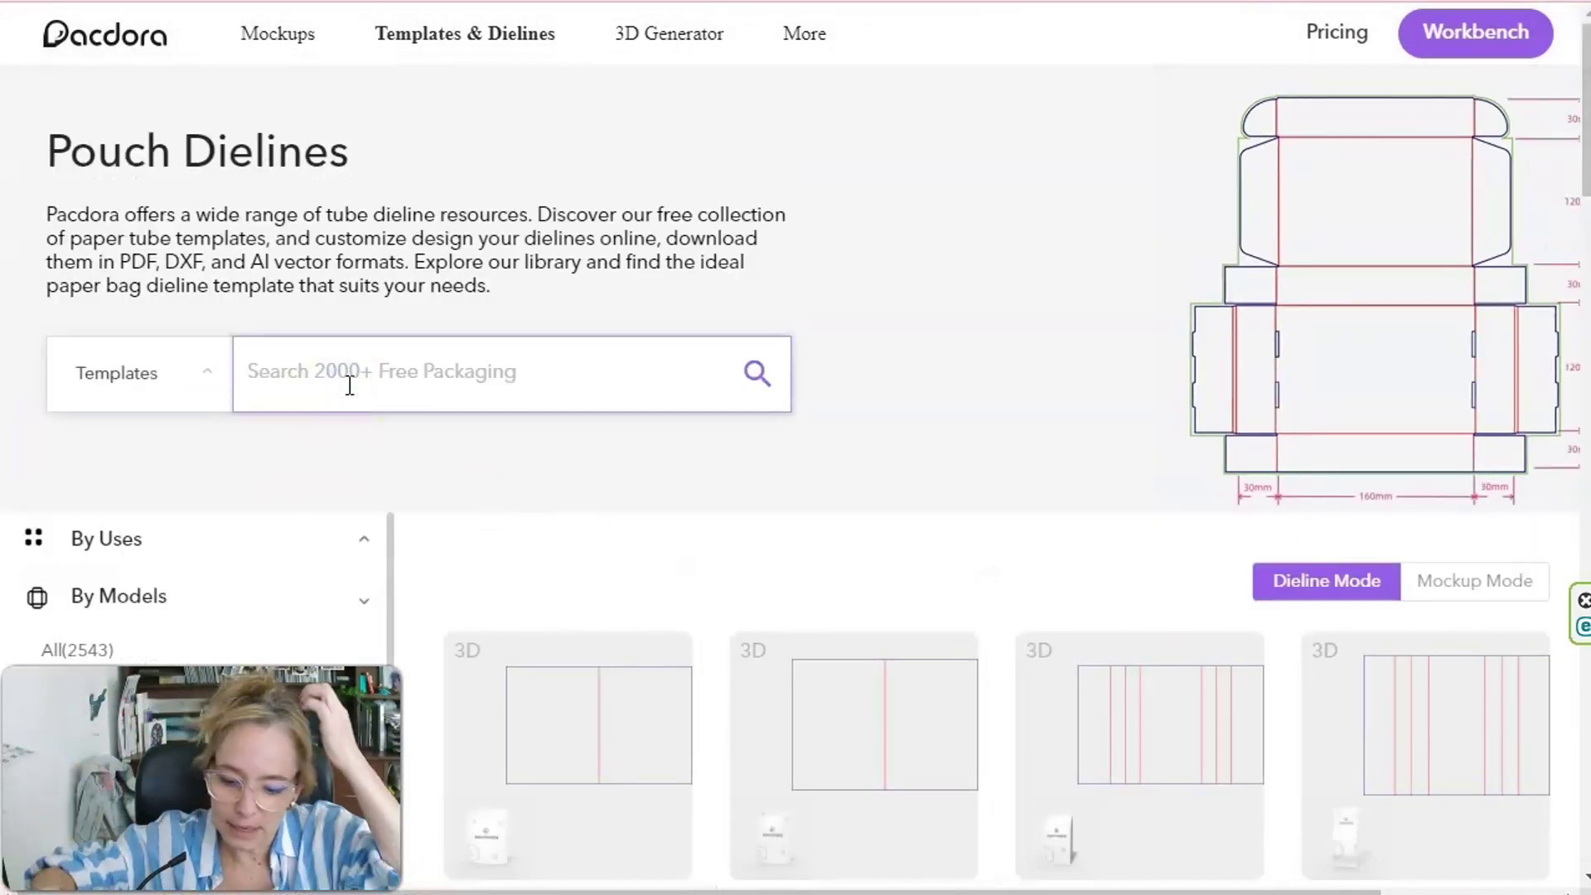
Search 'deter' and show the Detergents packaging results.
text(deter)
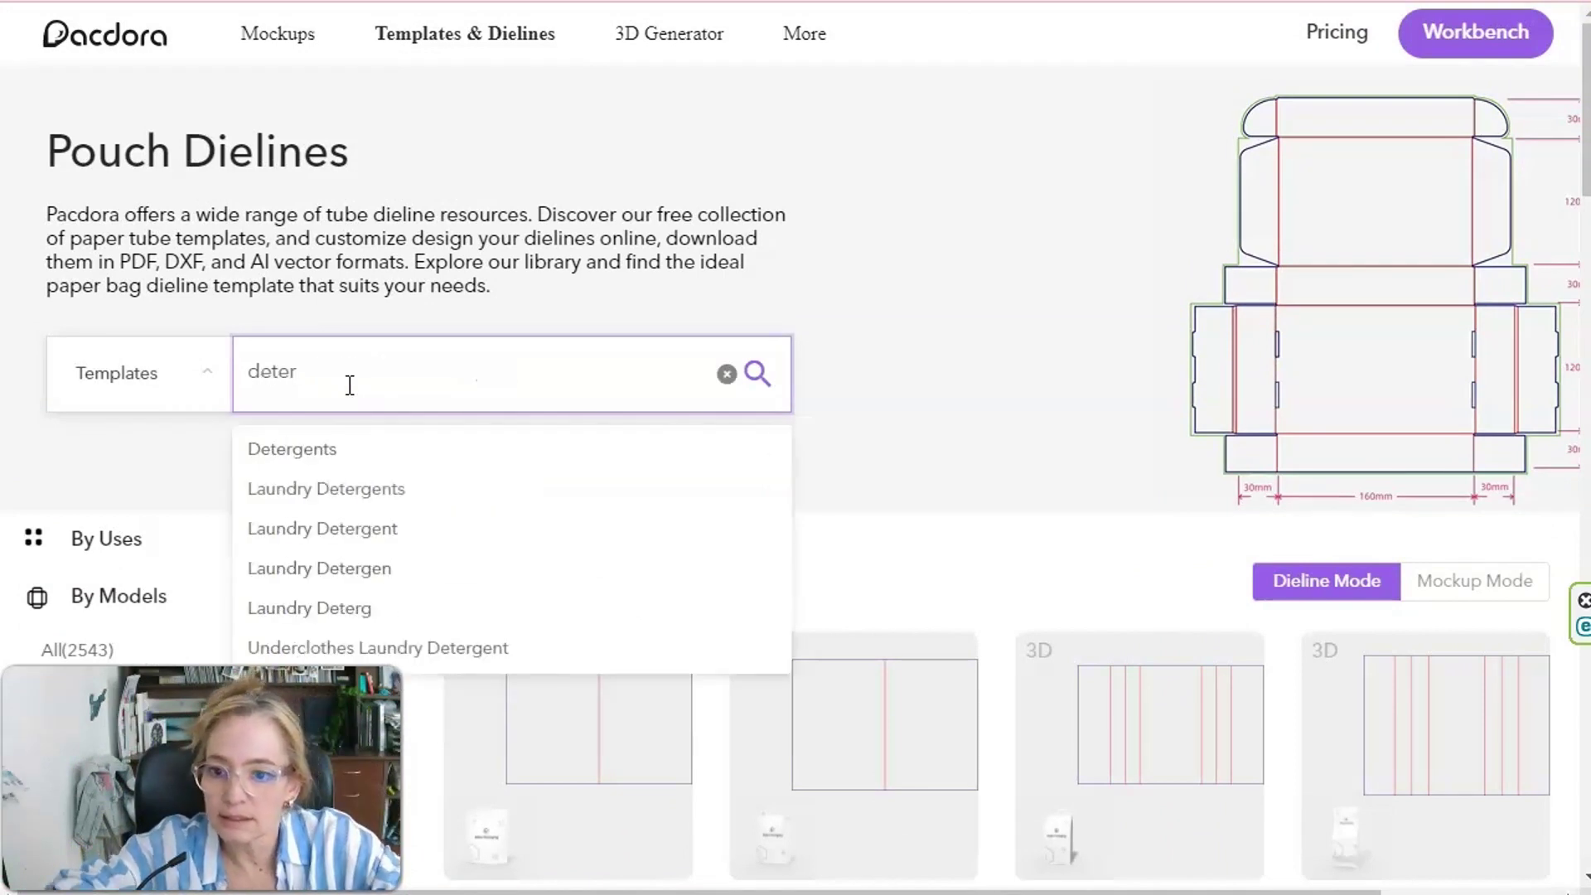
click(312, 454)
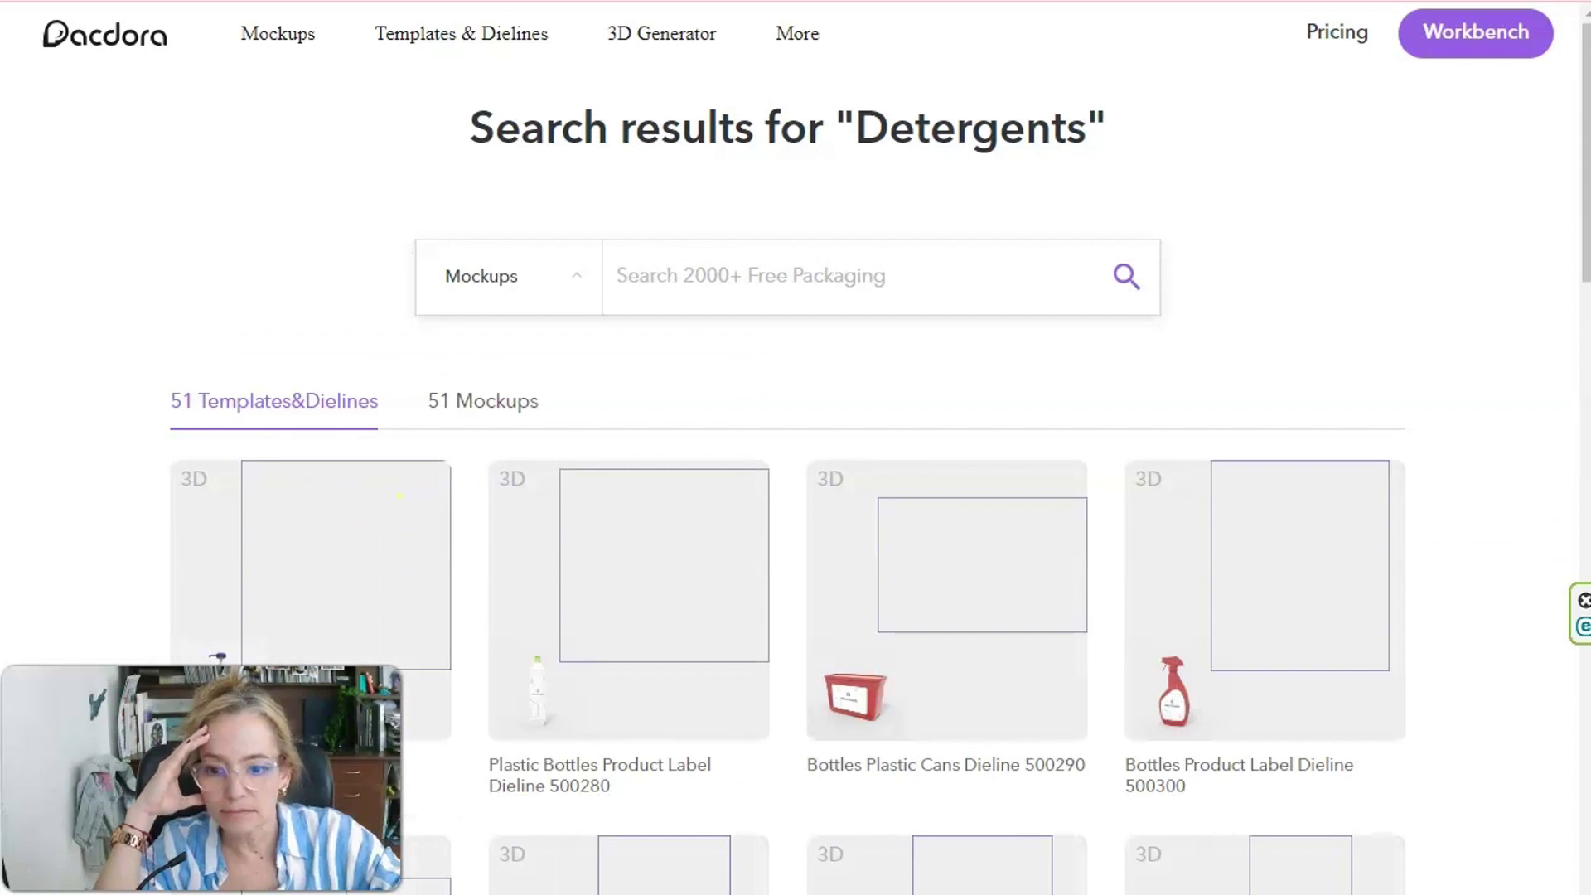
scroll(594, 694, down, 3)
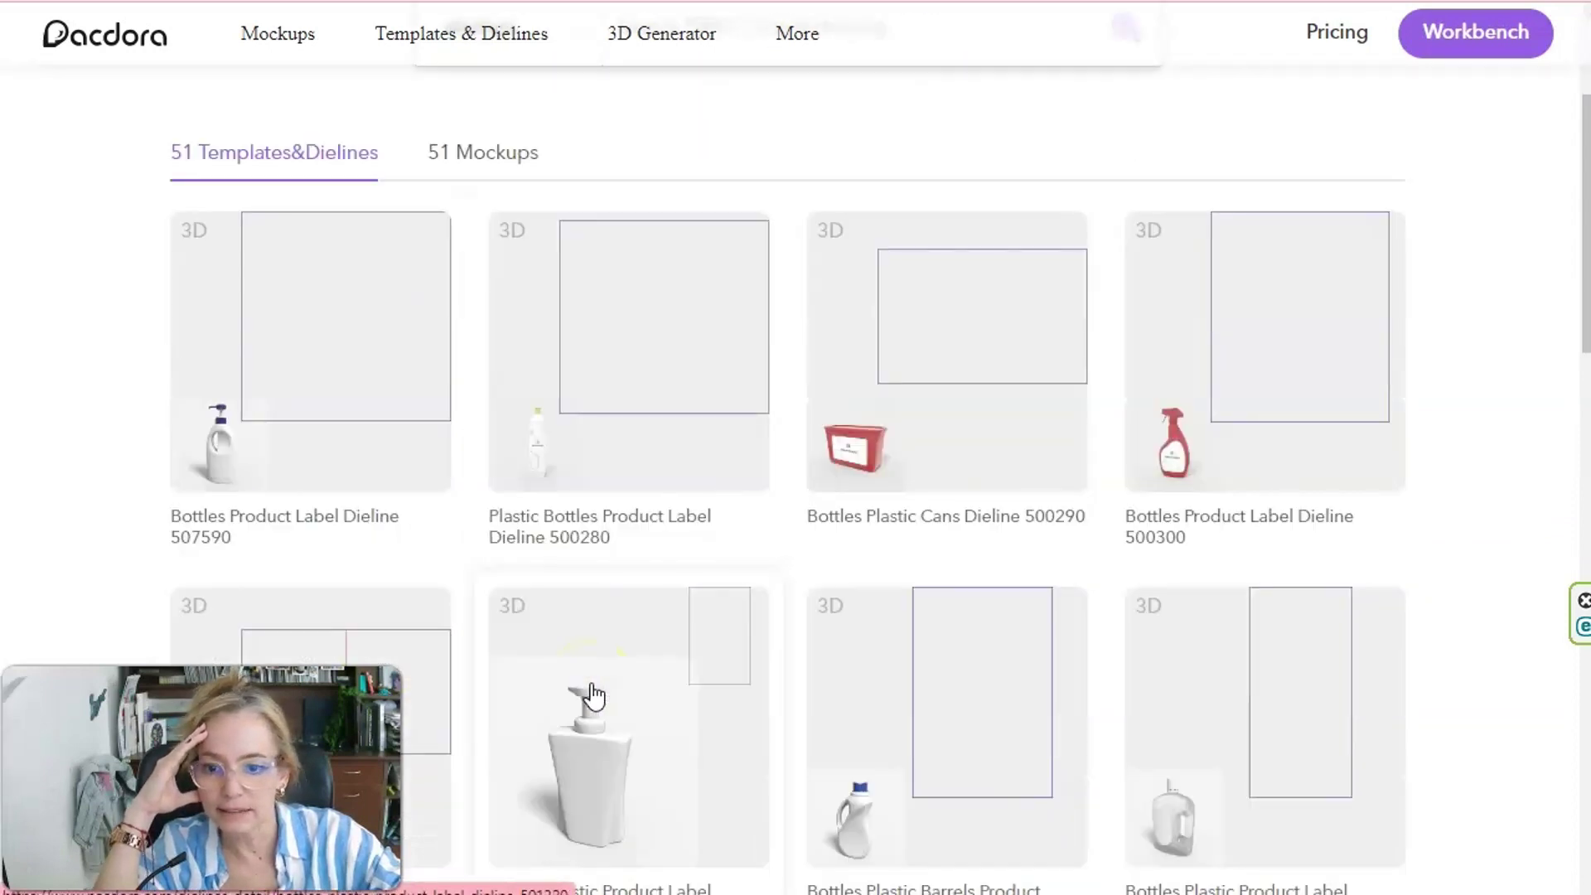
scroll(594, 694, down, 5)
scroll(594, 695, down, 2)
scroll(590, 693, down, 3)
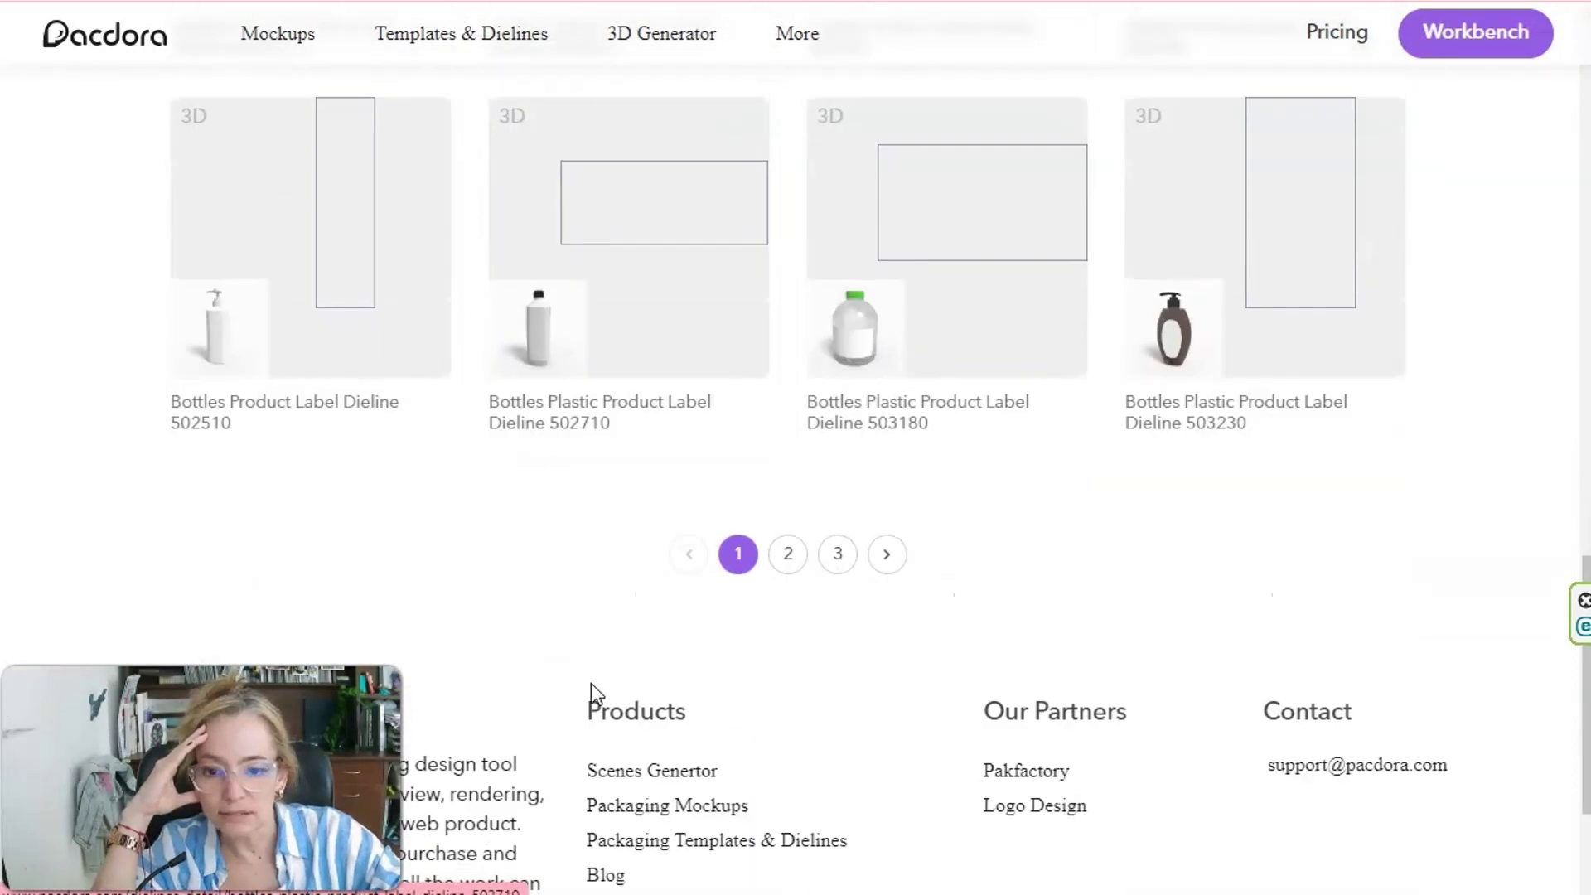
scroll(762, 481, down, 2)
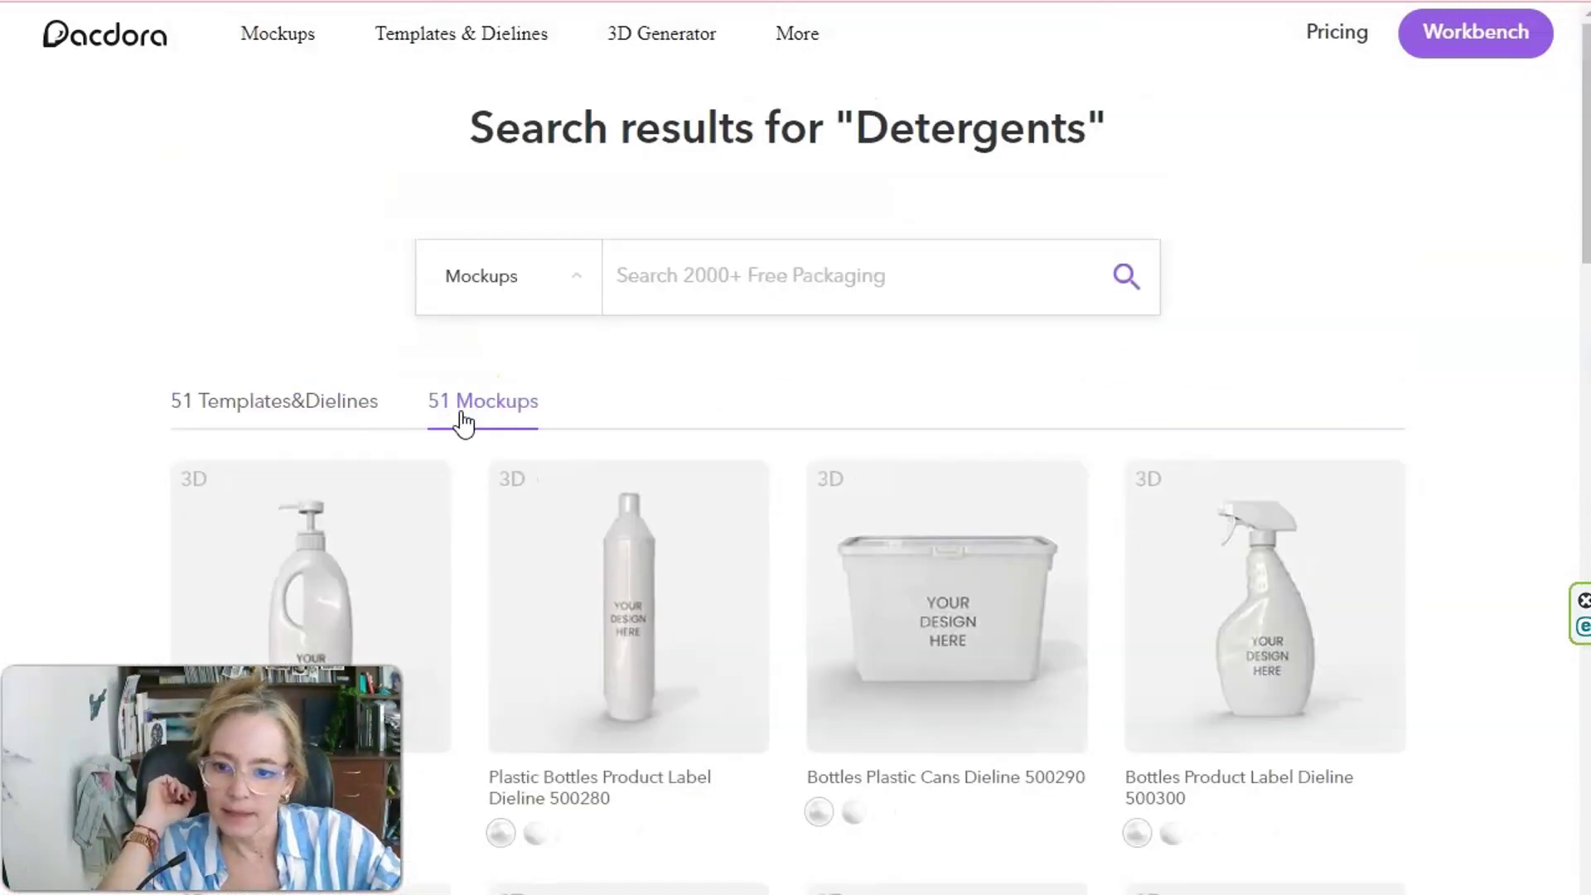
Compare the Templates&Dielines and Mockups results, then open stand-up pouch mockup 602190.
click(309, 417)
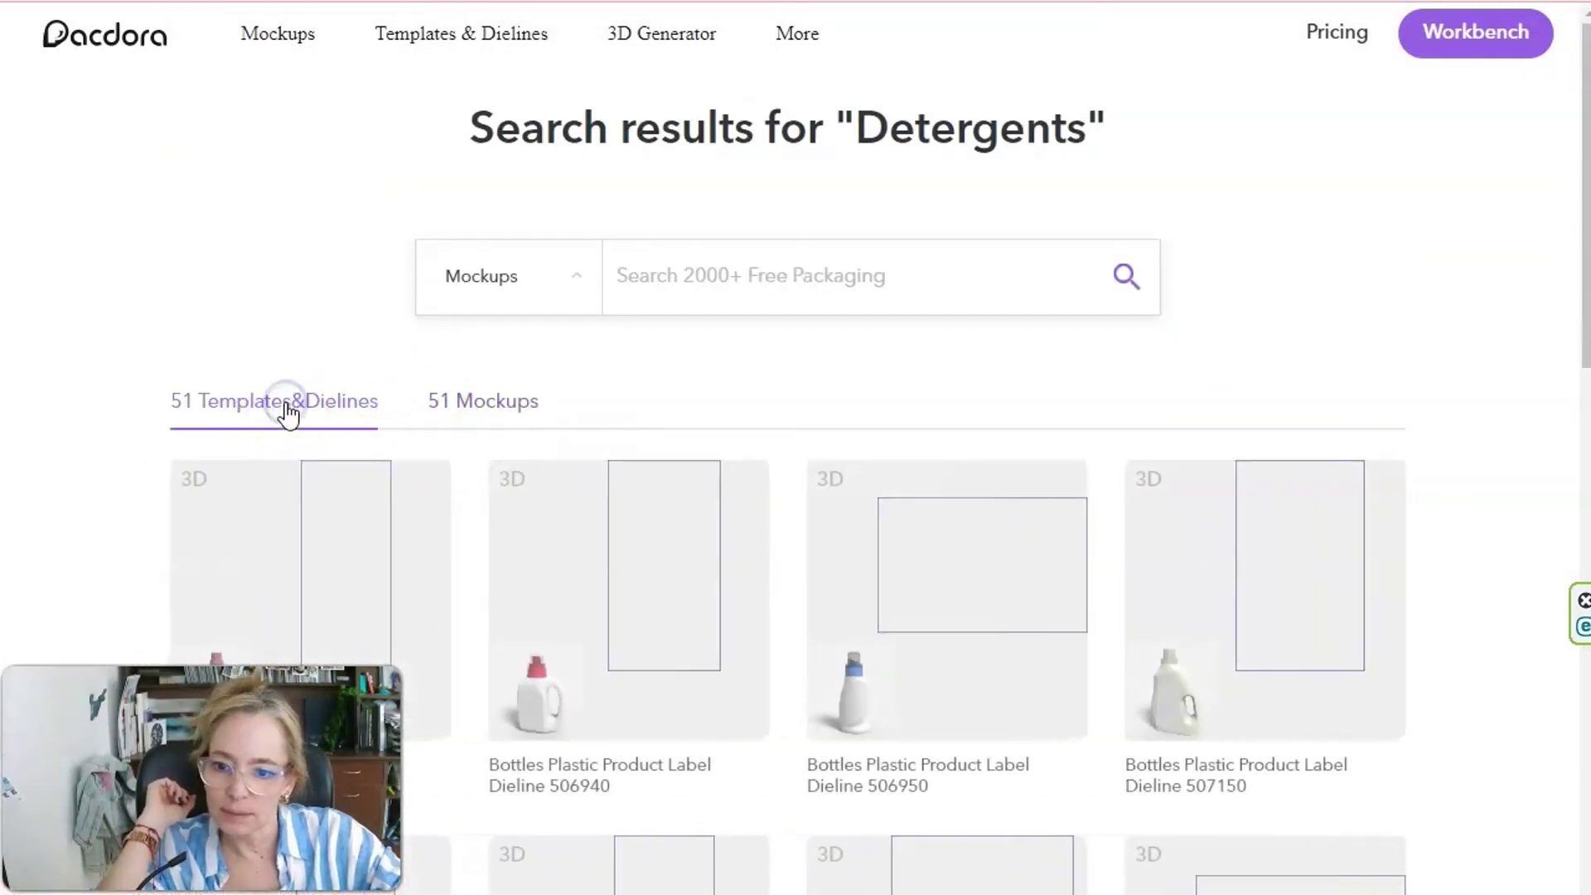
click(489, 414)
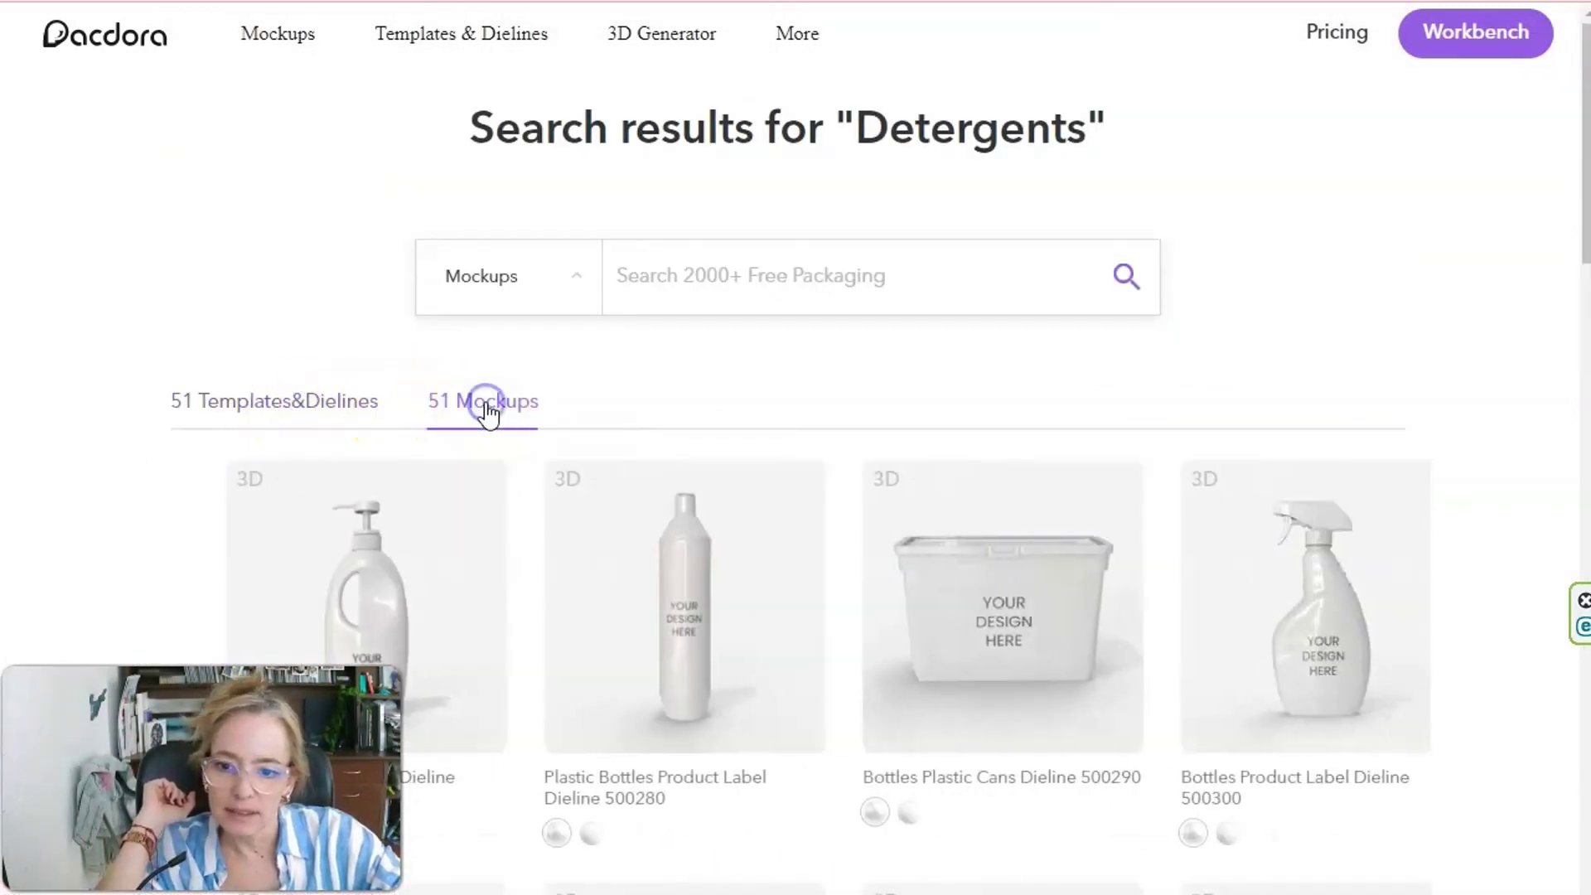
scroll(643, 750, down, 5)
scroll(646, 754, down, 15)
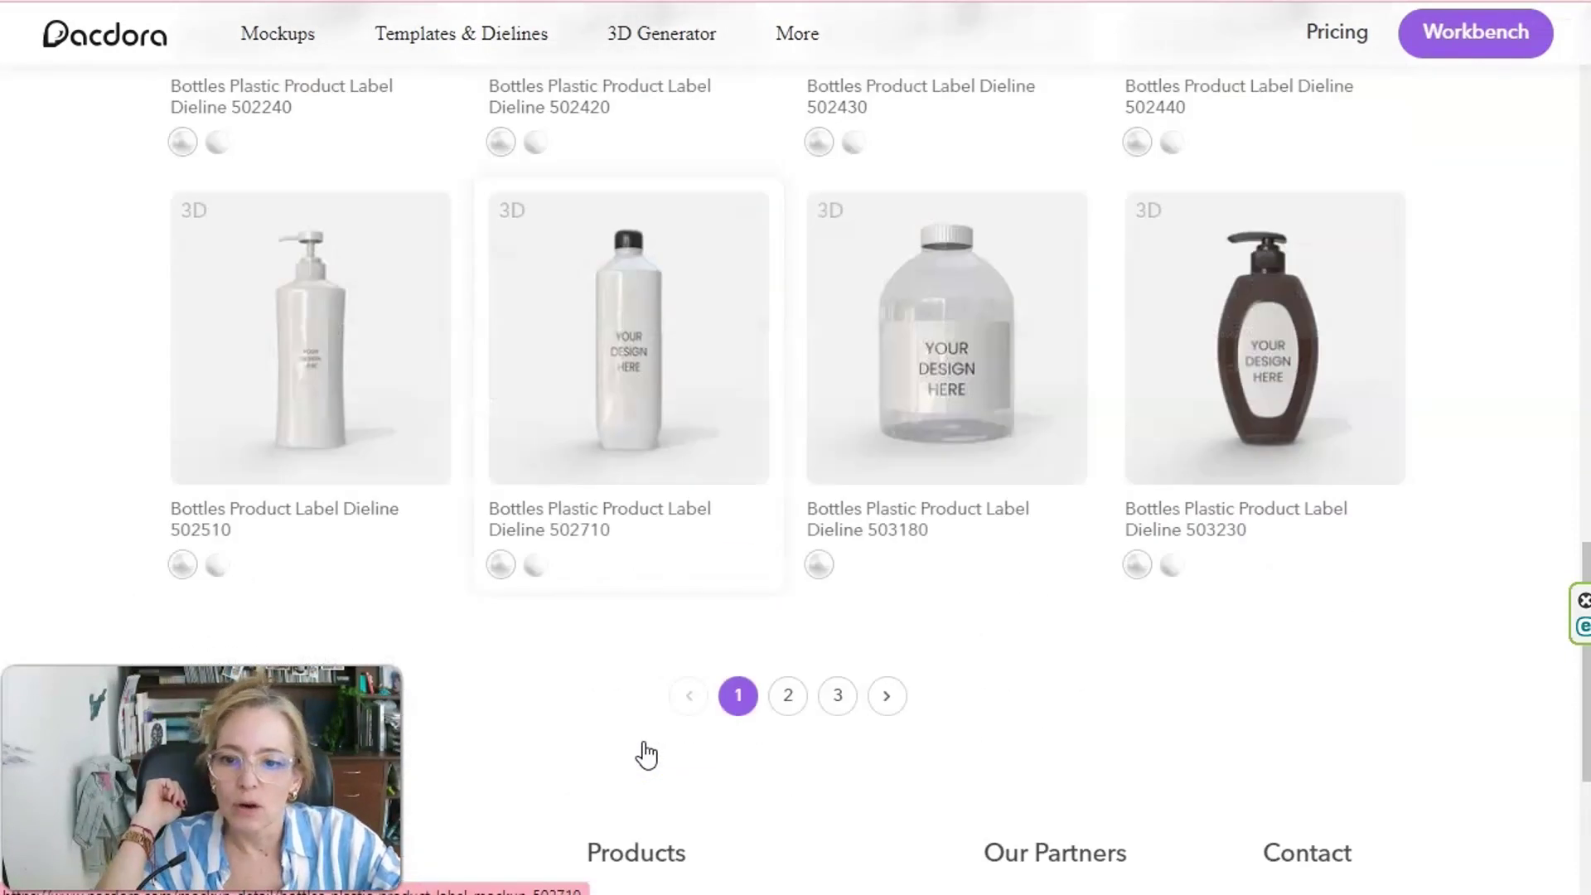
scroll(643, 752, up, 8)
scroll(644, 752, up, 4)
scroll(597, 533, up, 4)
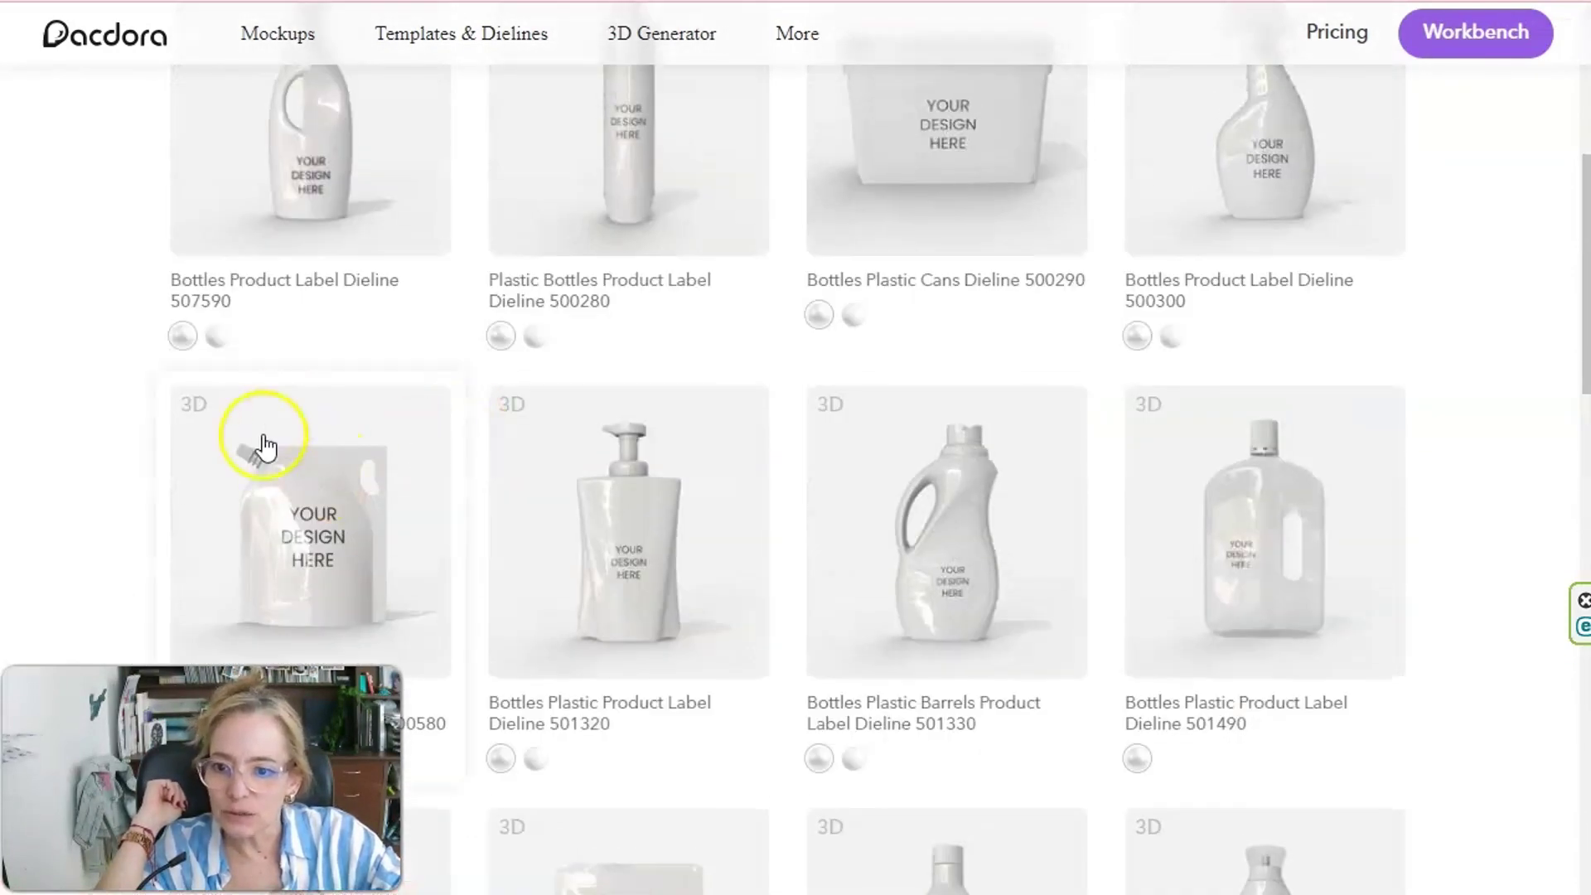
scroll(451, 450, down, 3)
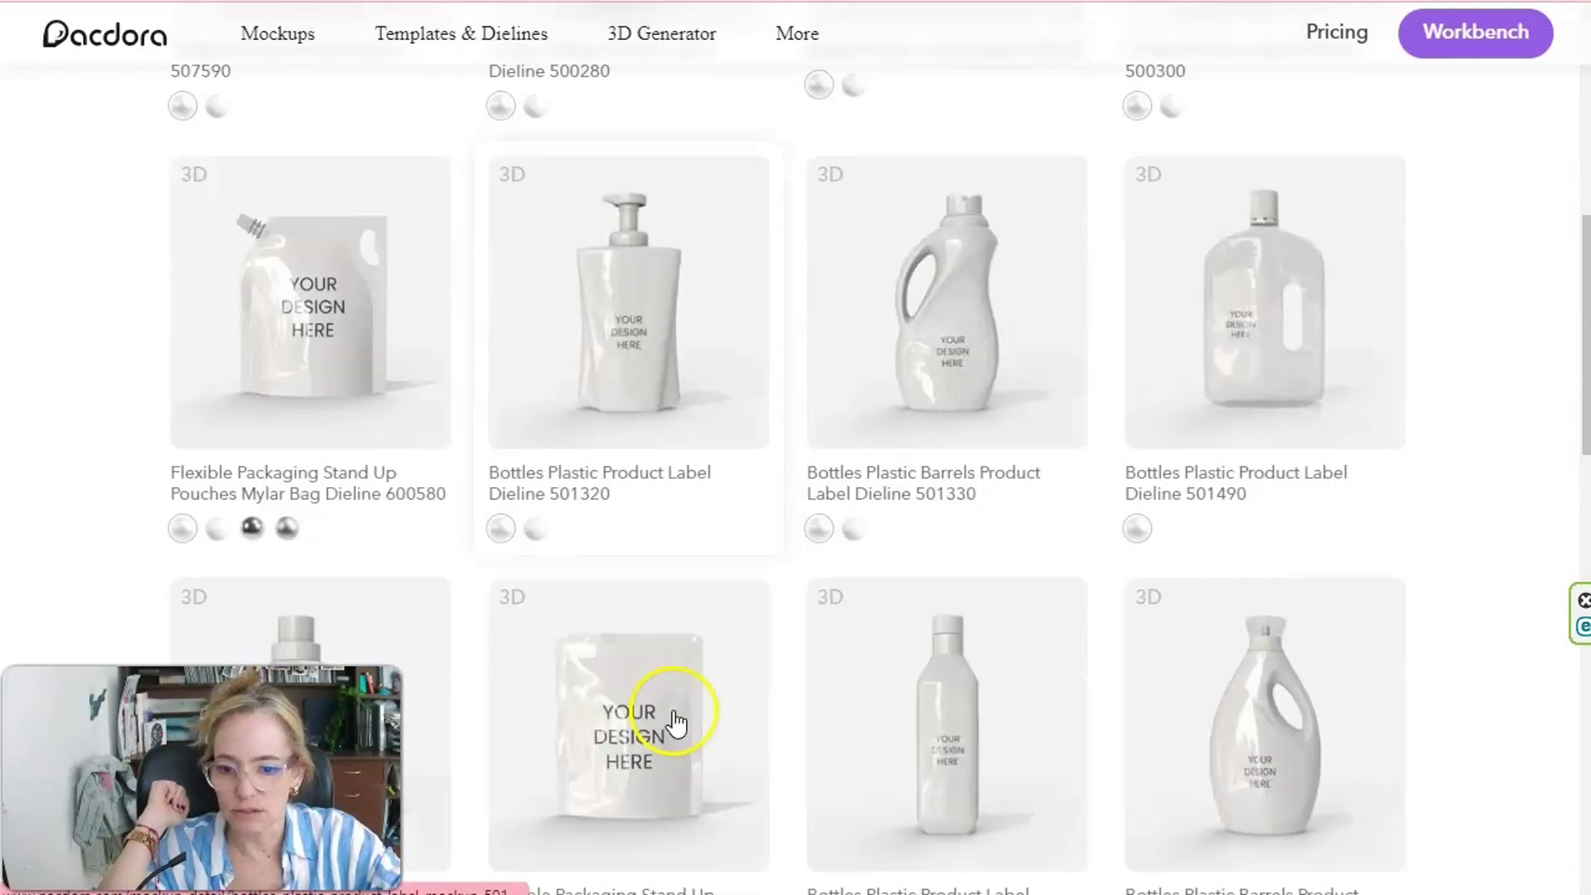
scroll(674, 633, down, 5)
click(240, 431)
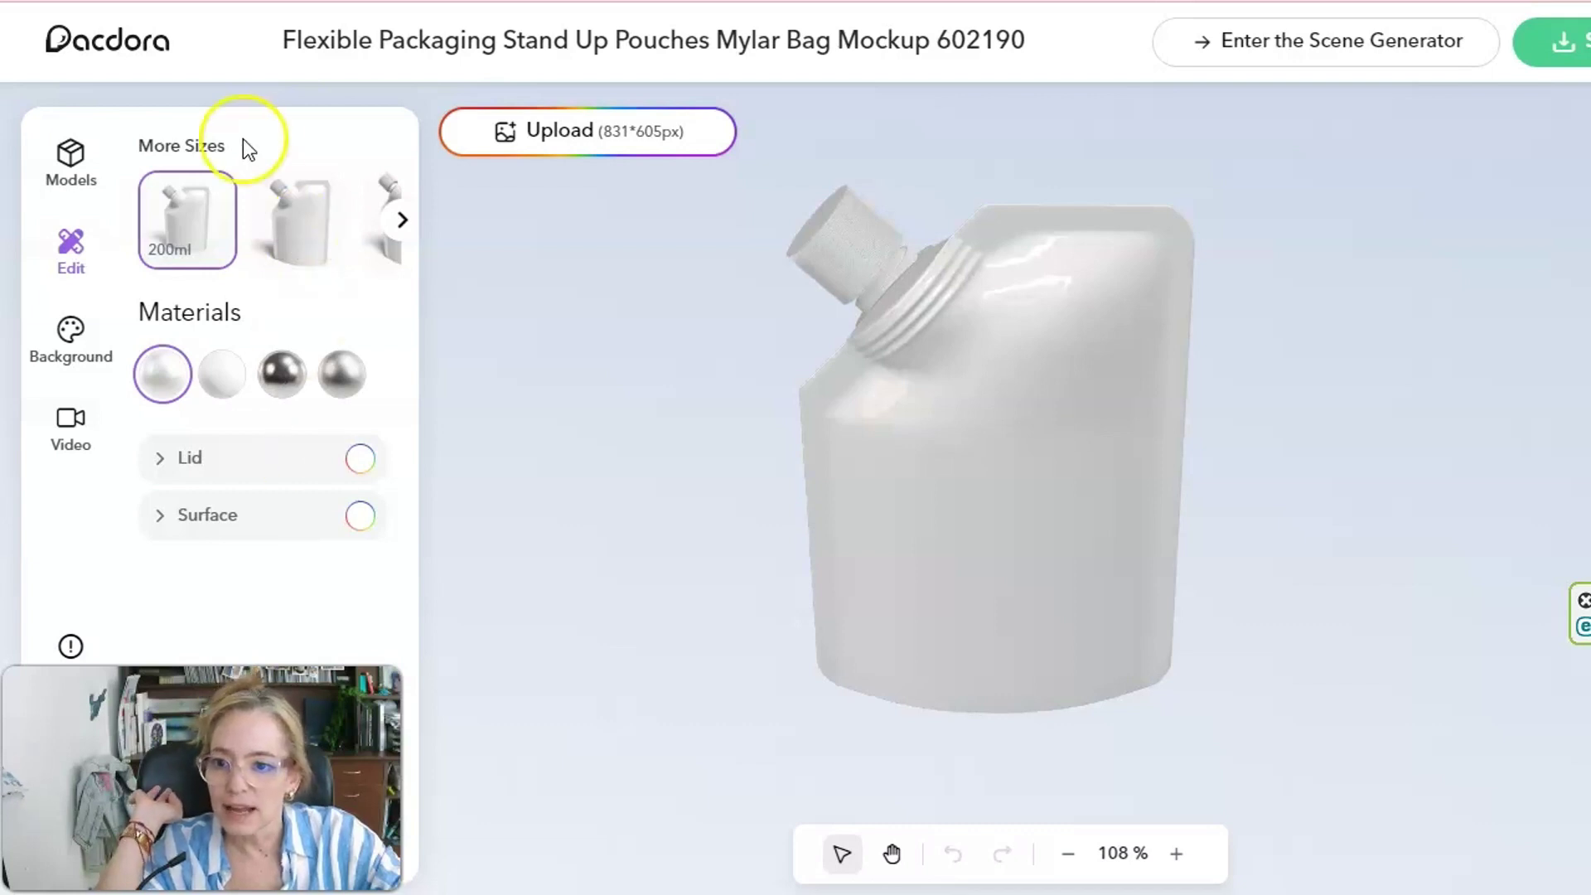
Try matt plastic, glossy metal and matt metal finishes, then return to Plastic glossy.
click(393, 218)
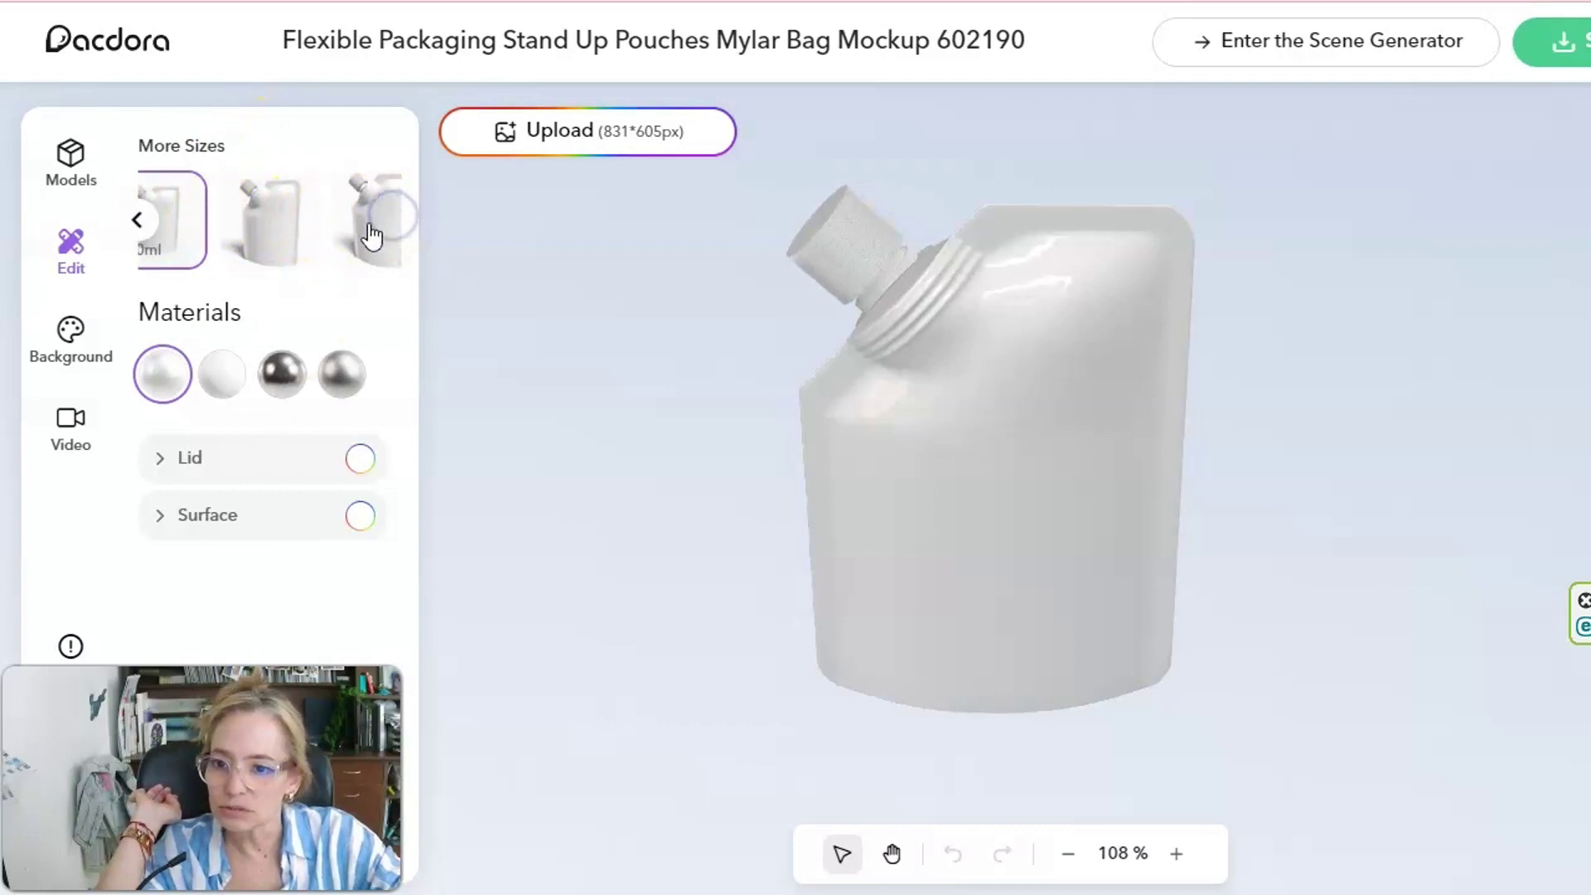
click(224, 384)
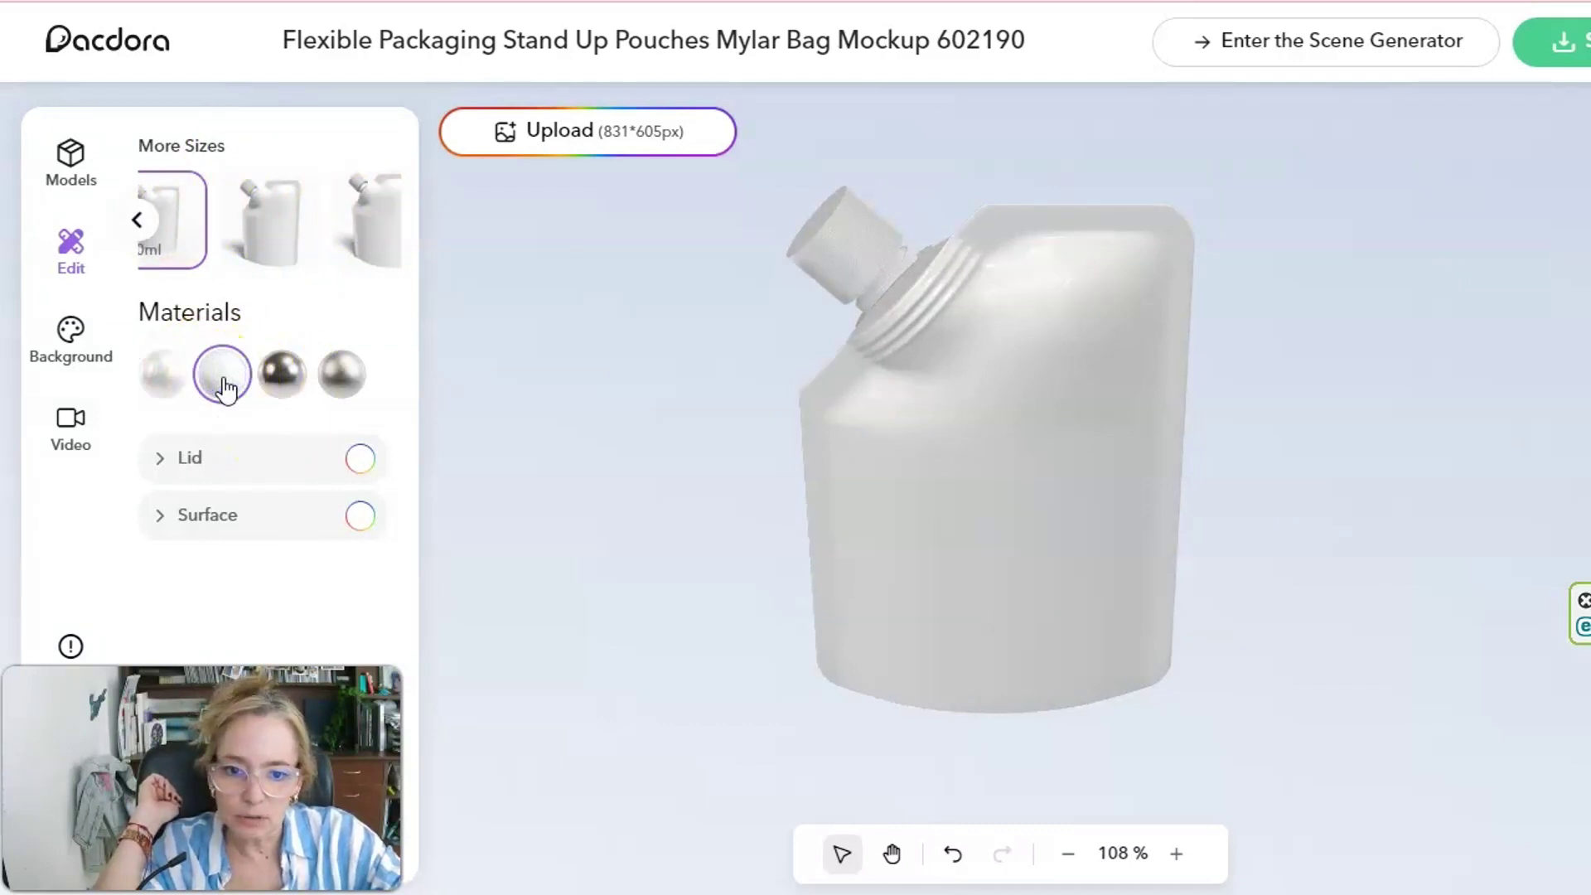
click(282, 384)
click(340, 383)
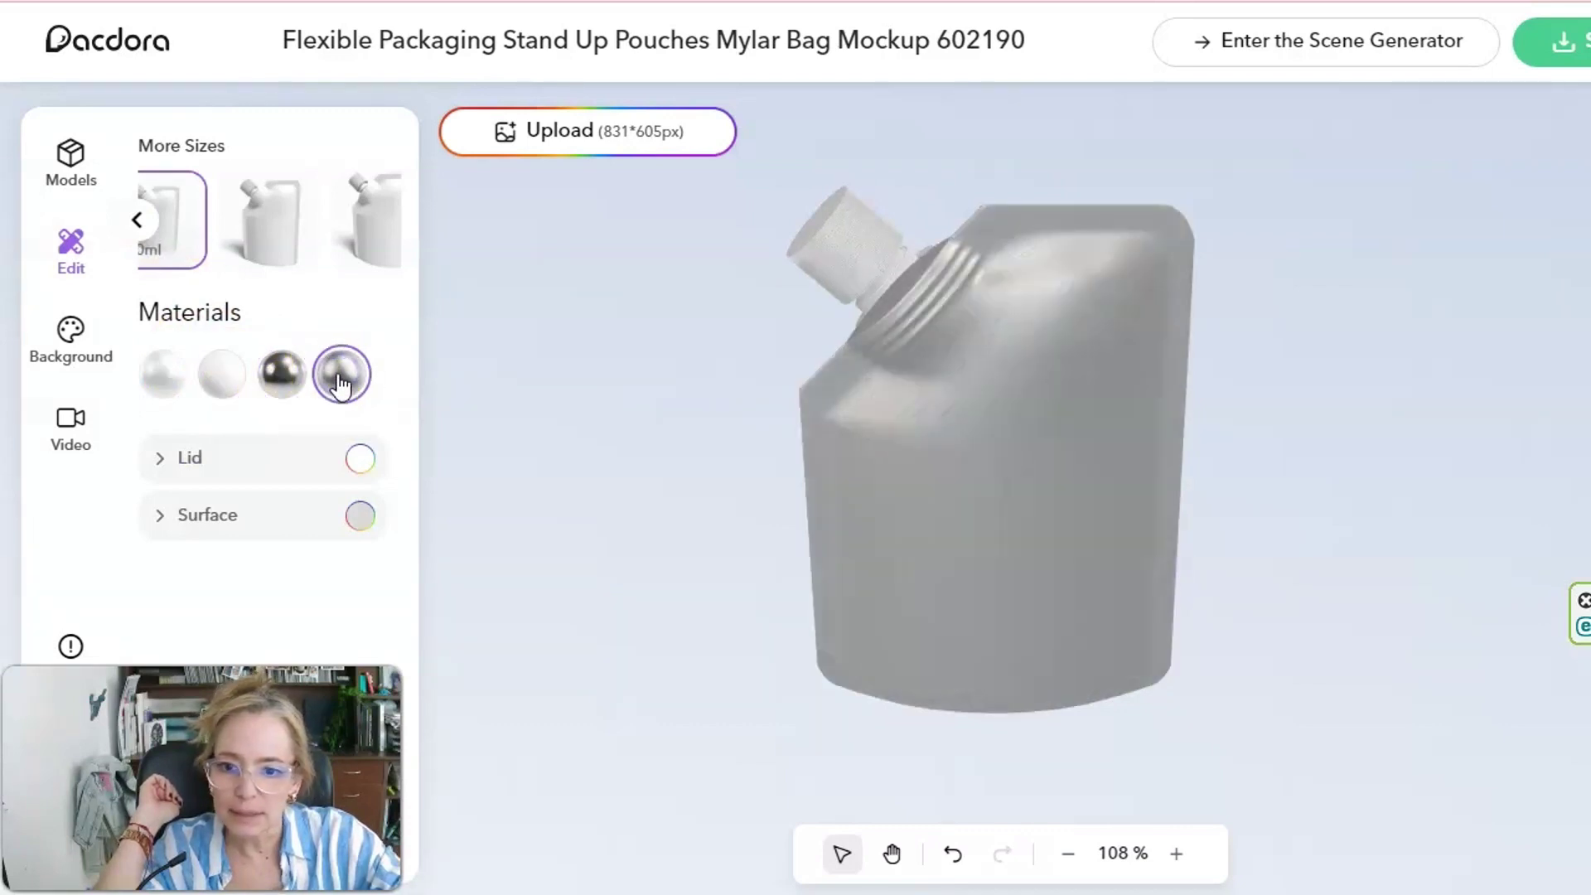
click(162, 390)
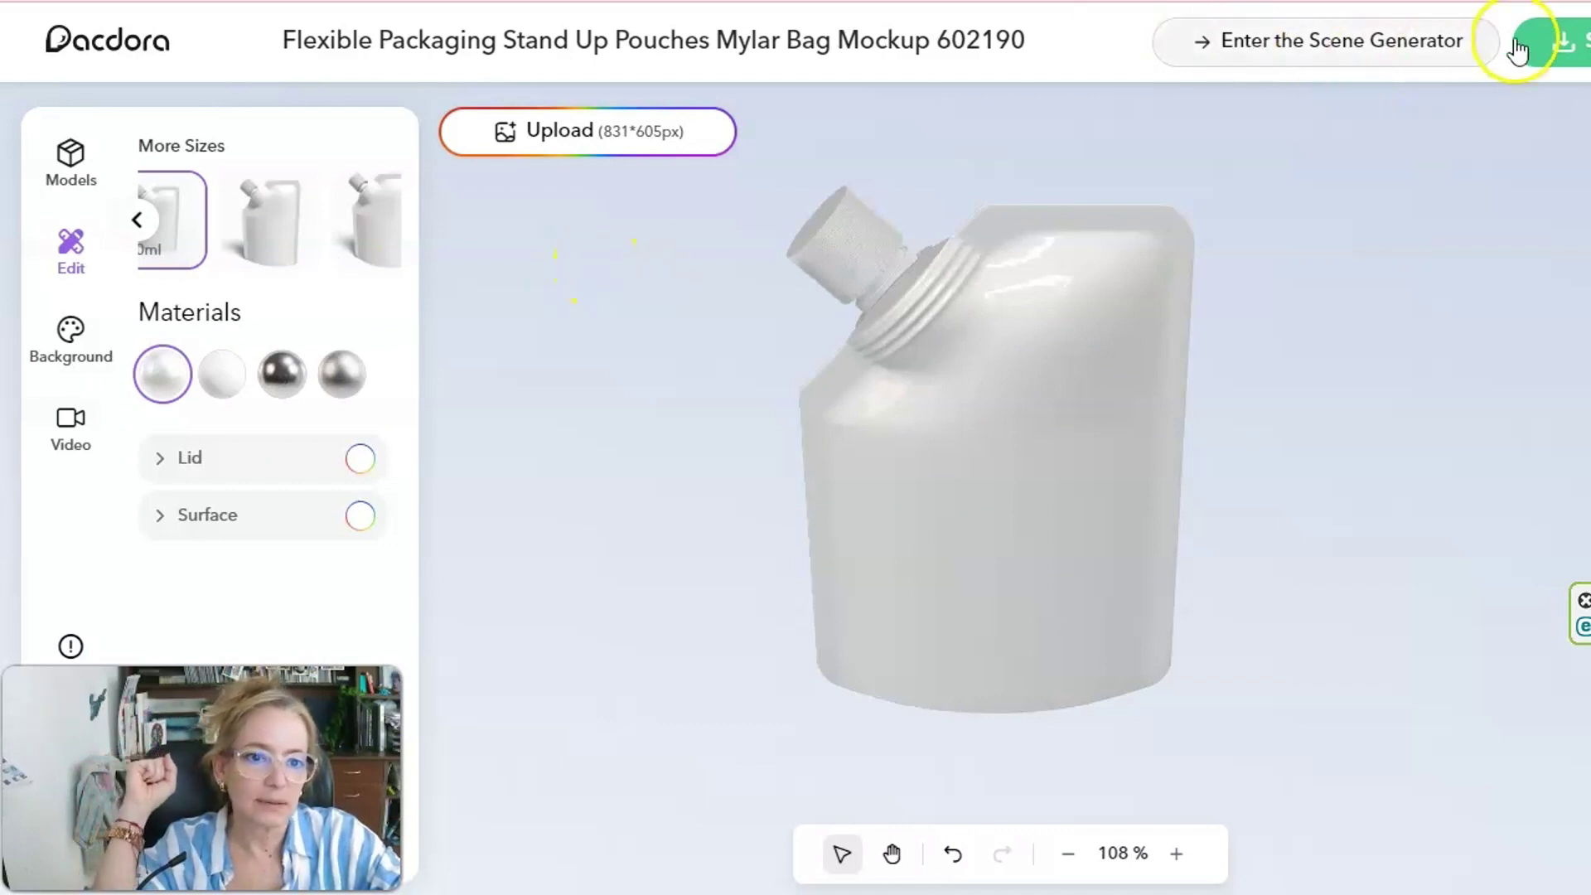
Export the pouch dieline as a CMYK AI file.
click(1549, 40)
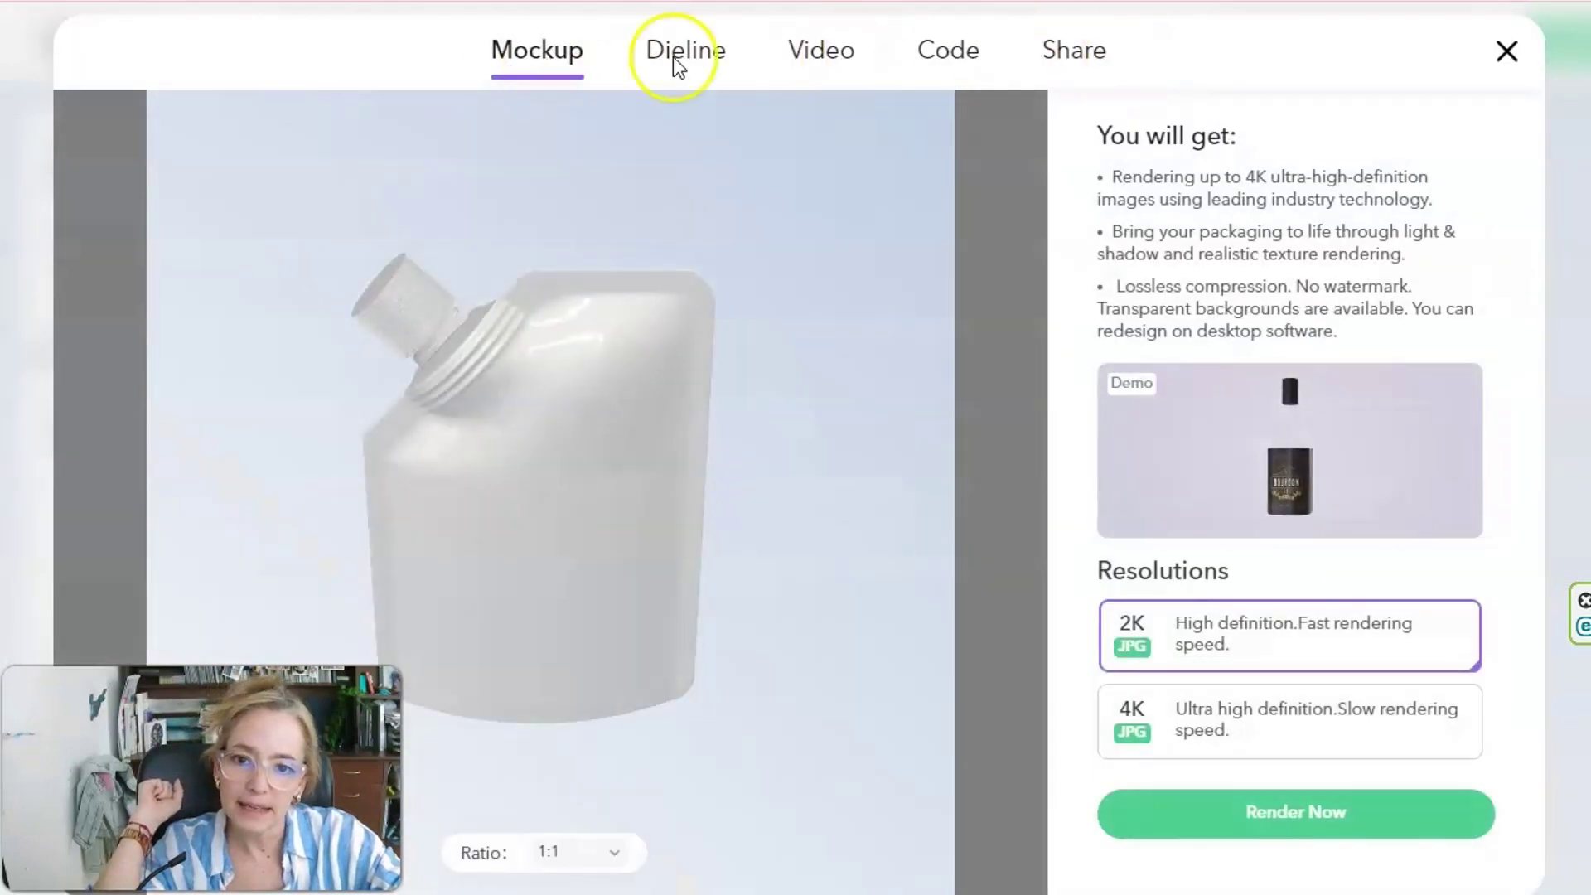
click(712, 51)
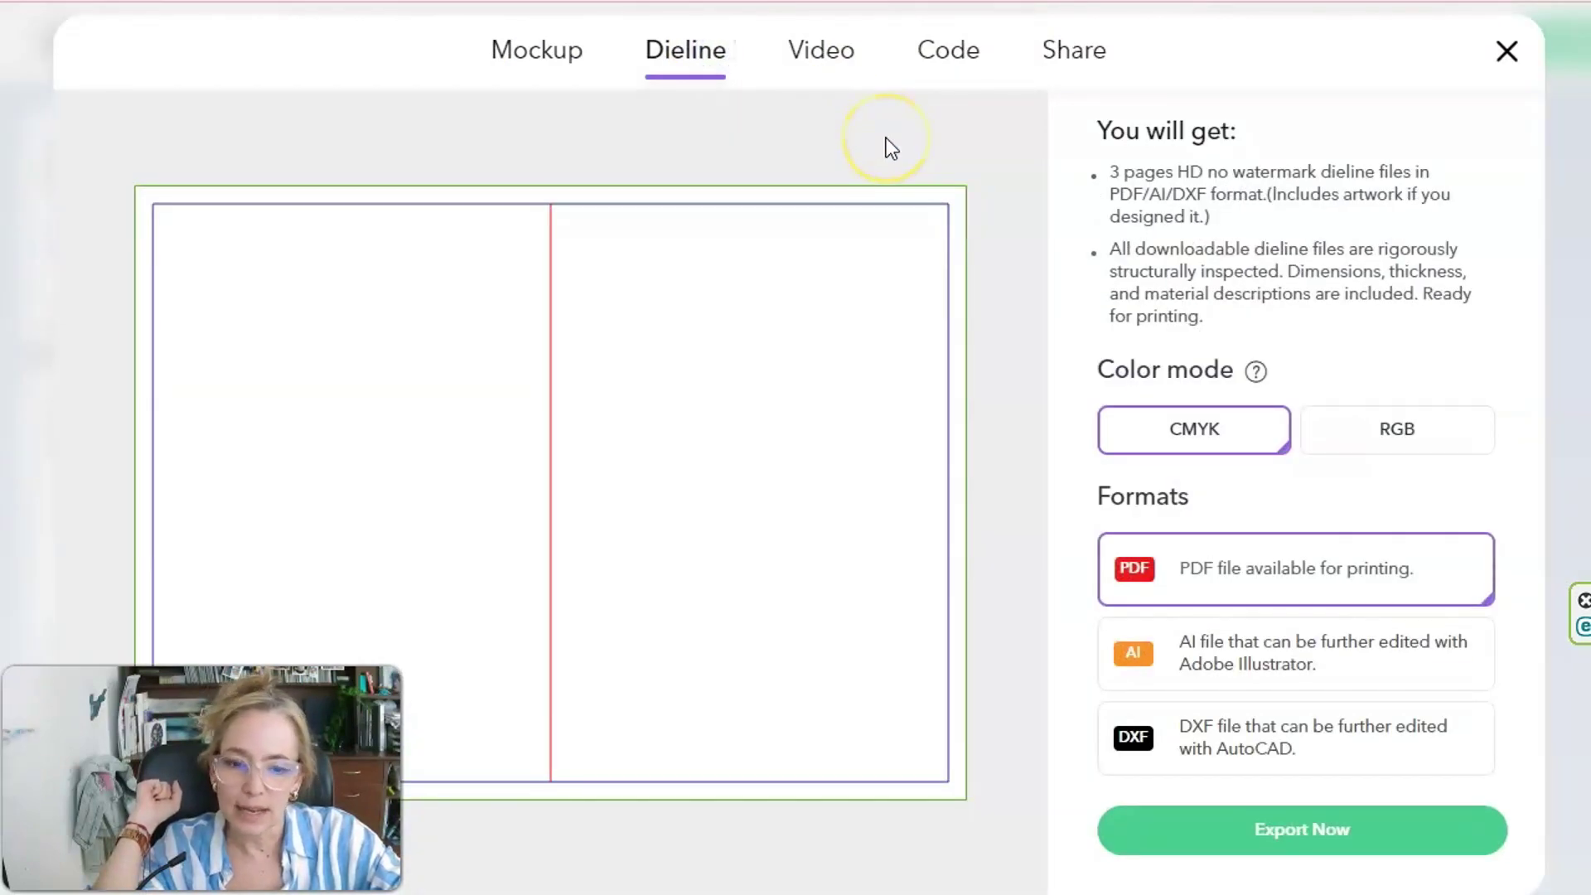
click(1149, 659)
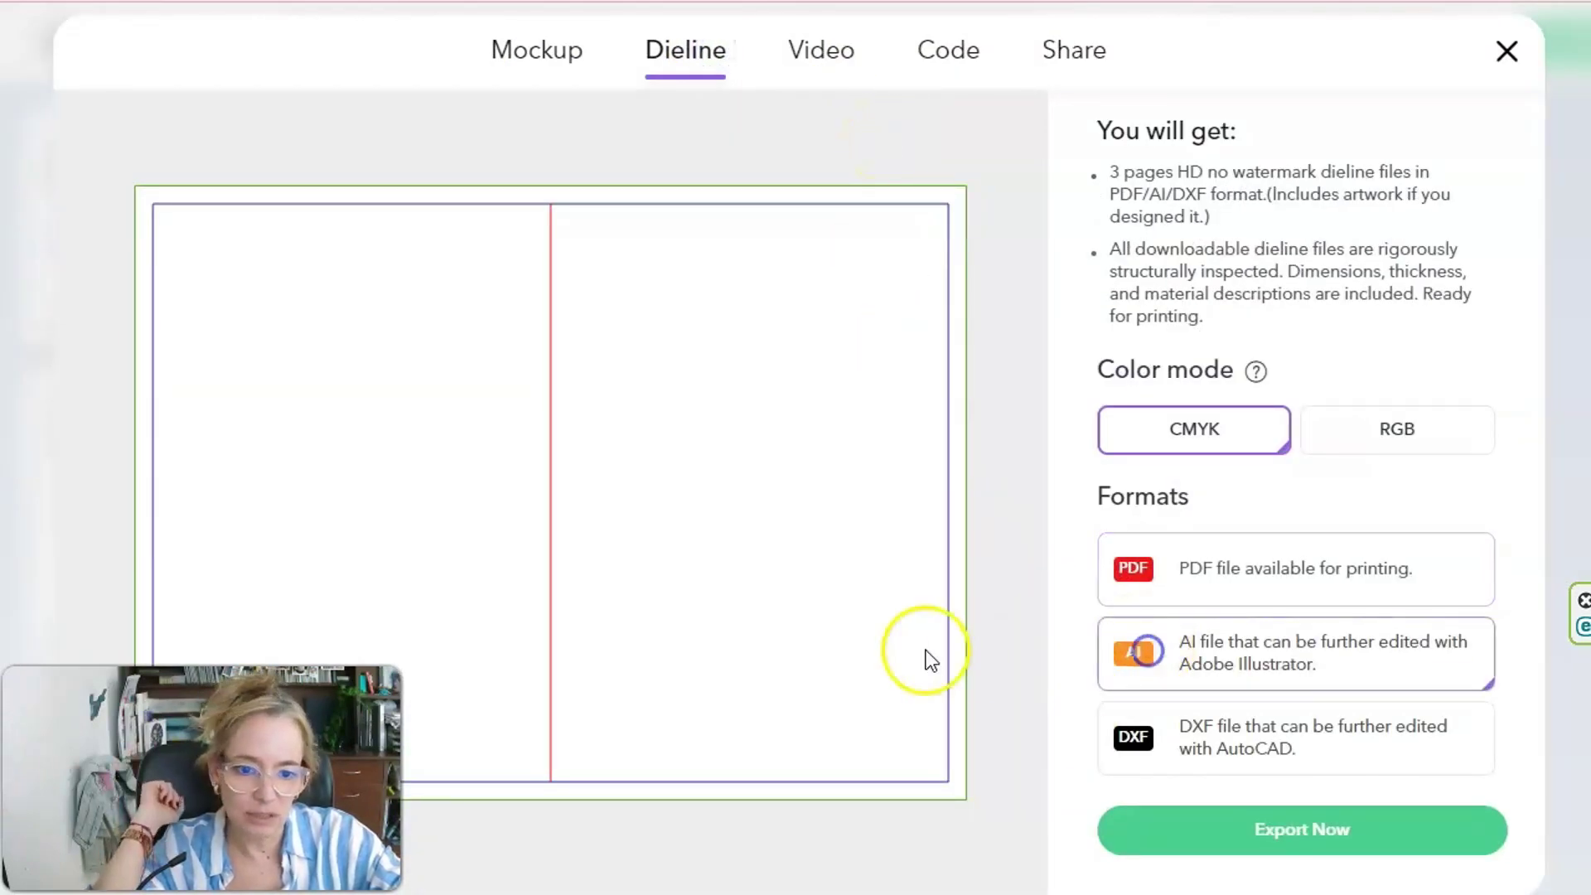
click(1220, 817)
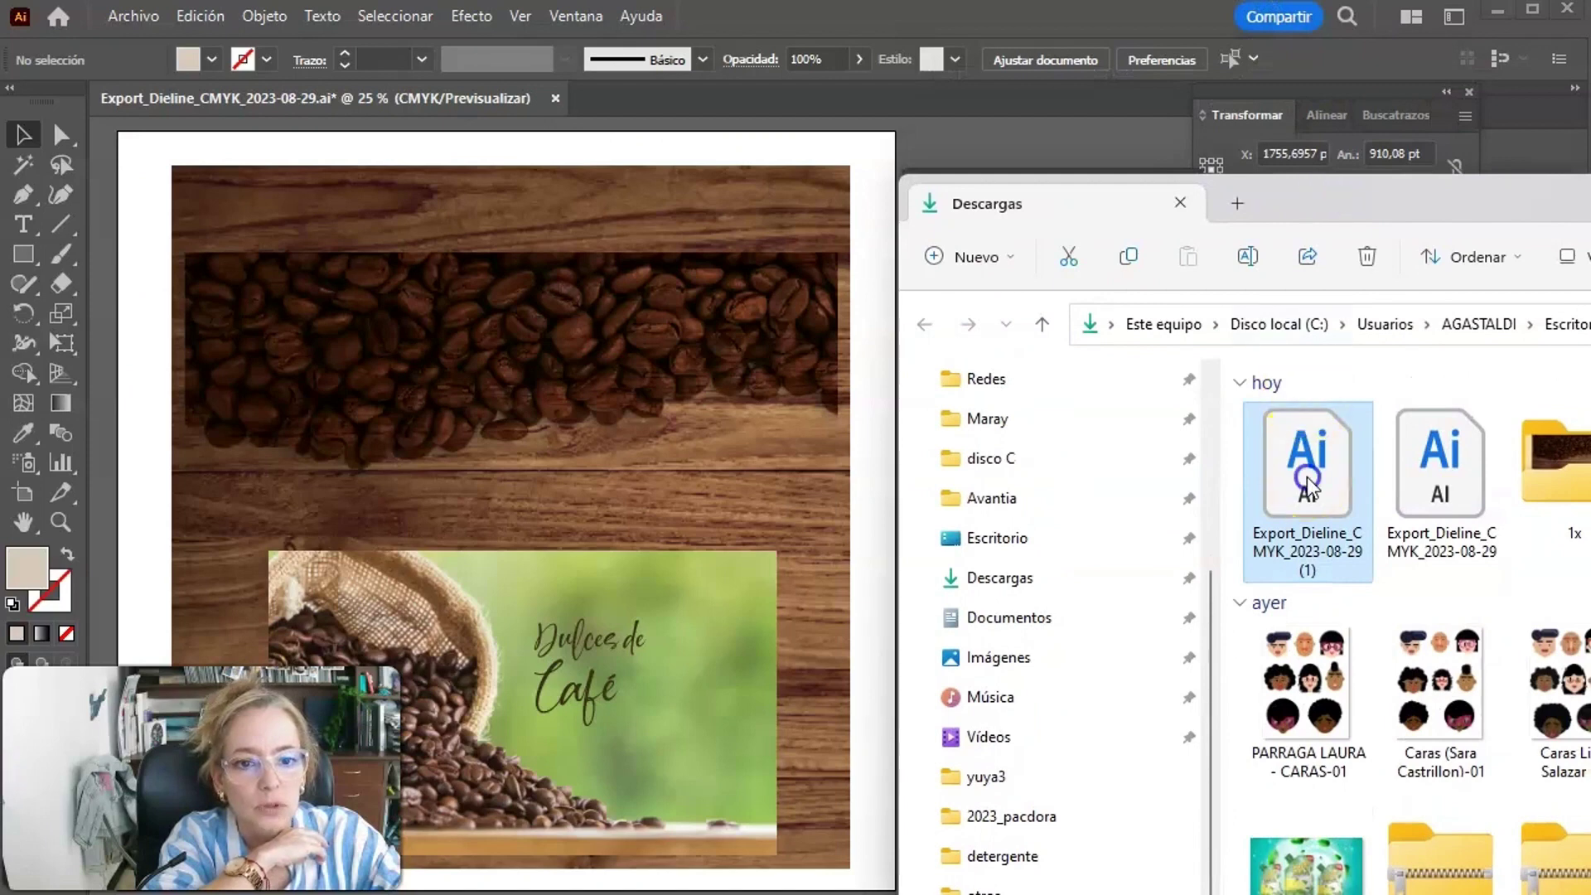
Open the dieline in Illustrator, place the Super Max label artwork across the artboard, and select both images.
drag(953, 118, 951, 97)
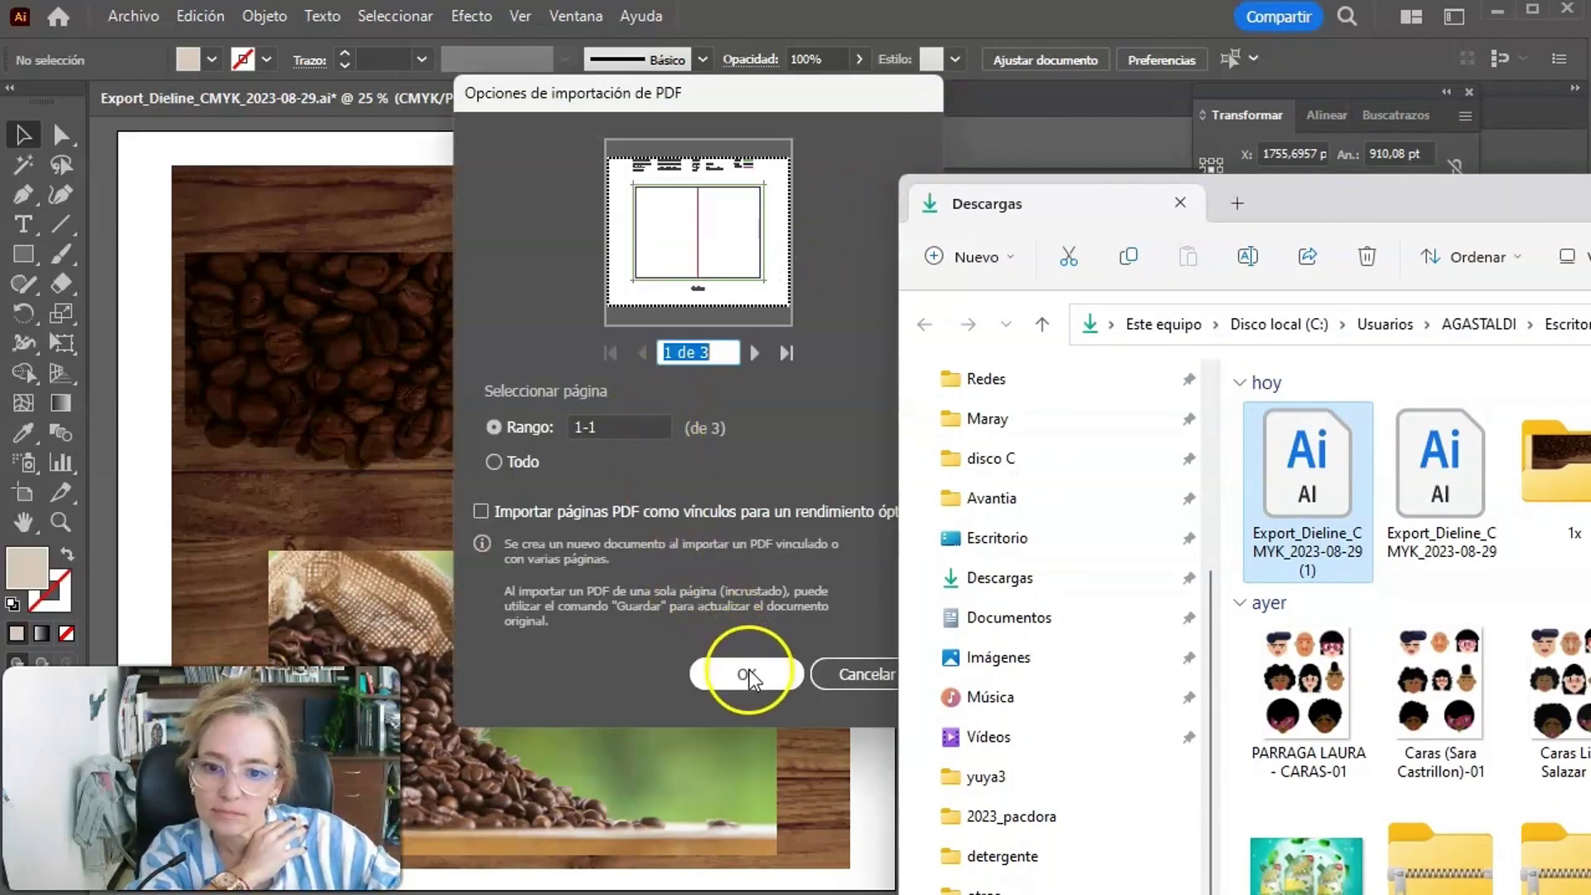
click(746, 674)
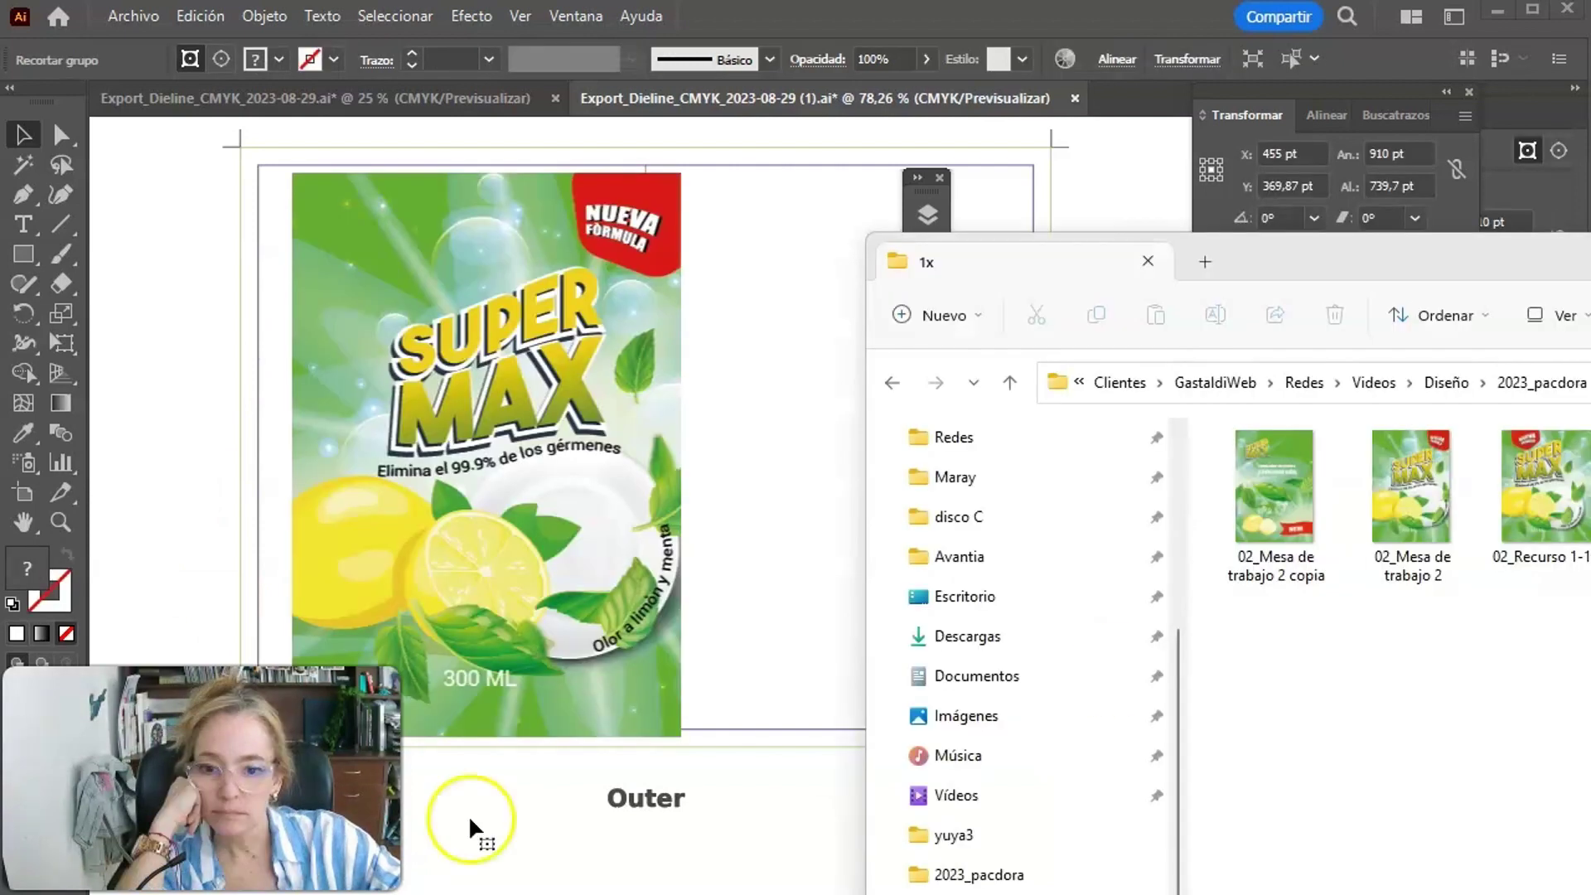
drag(1280, 502, 746, 525)
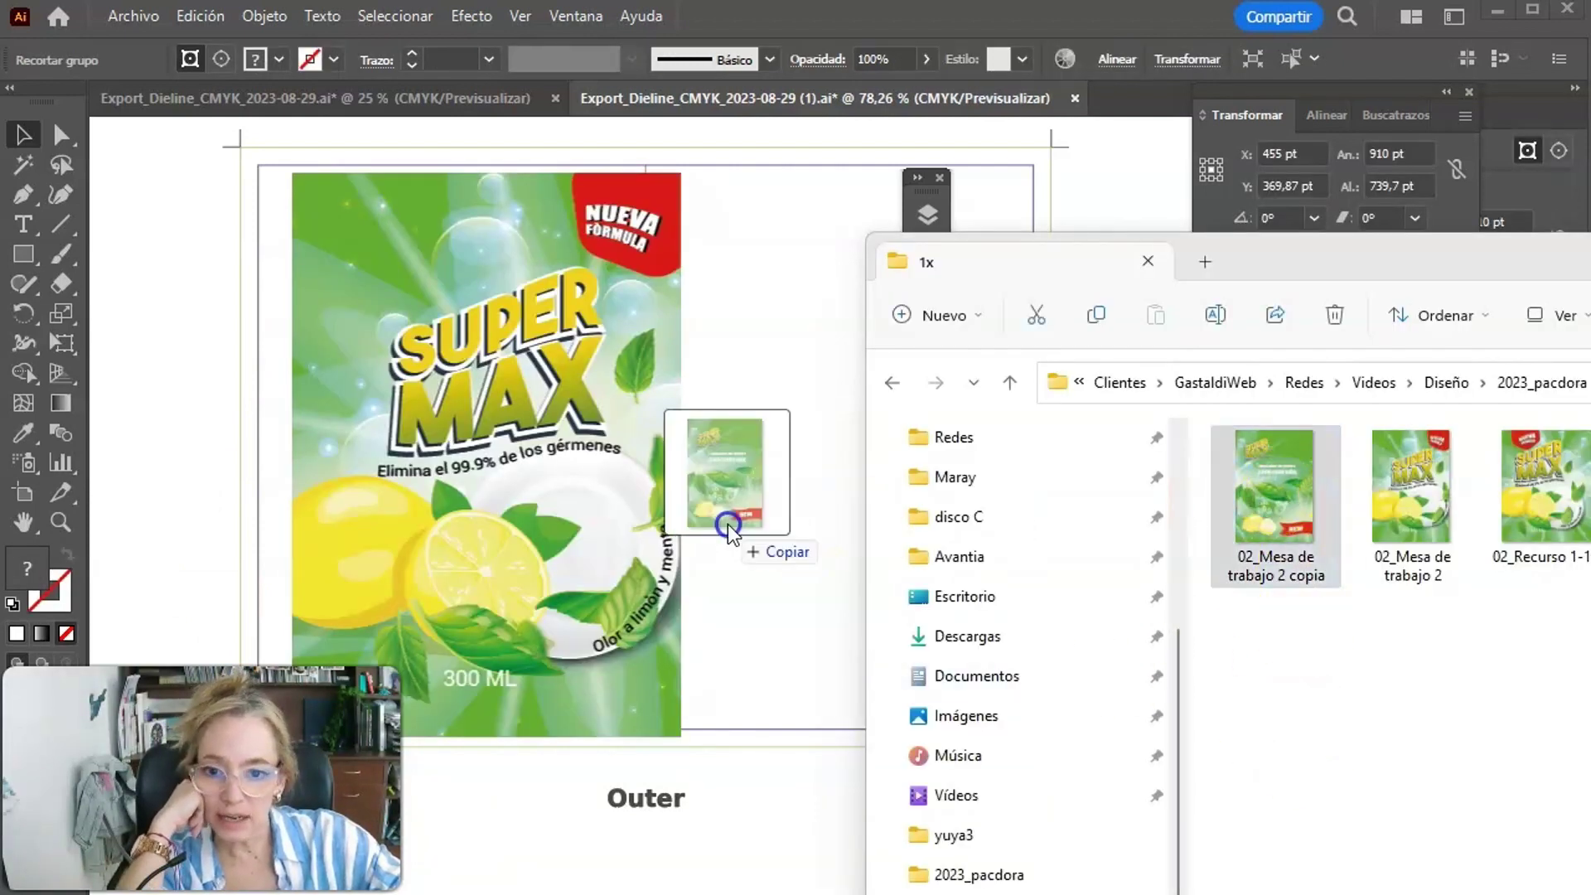
click(256, 367)
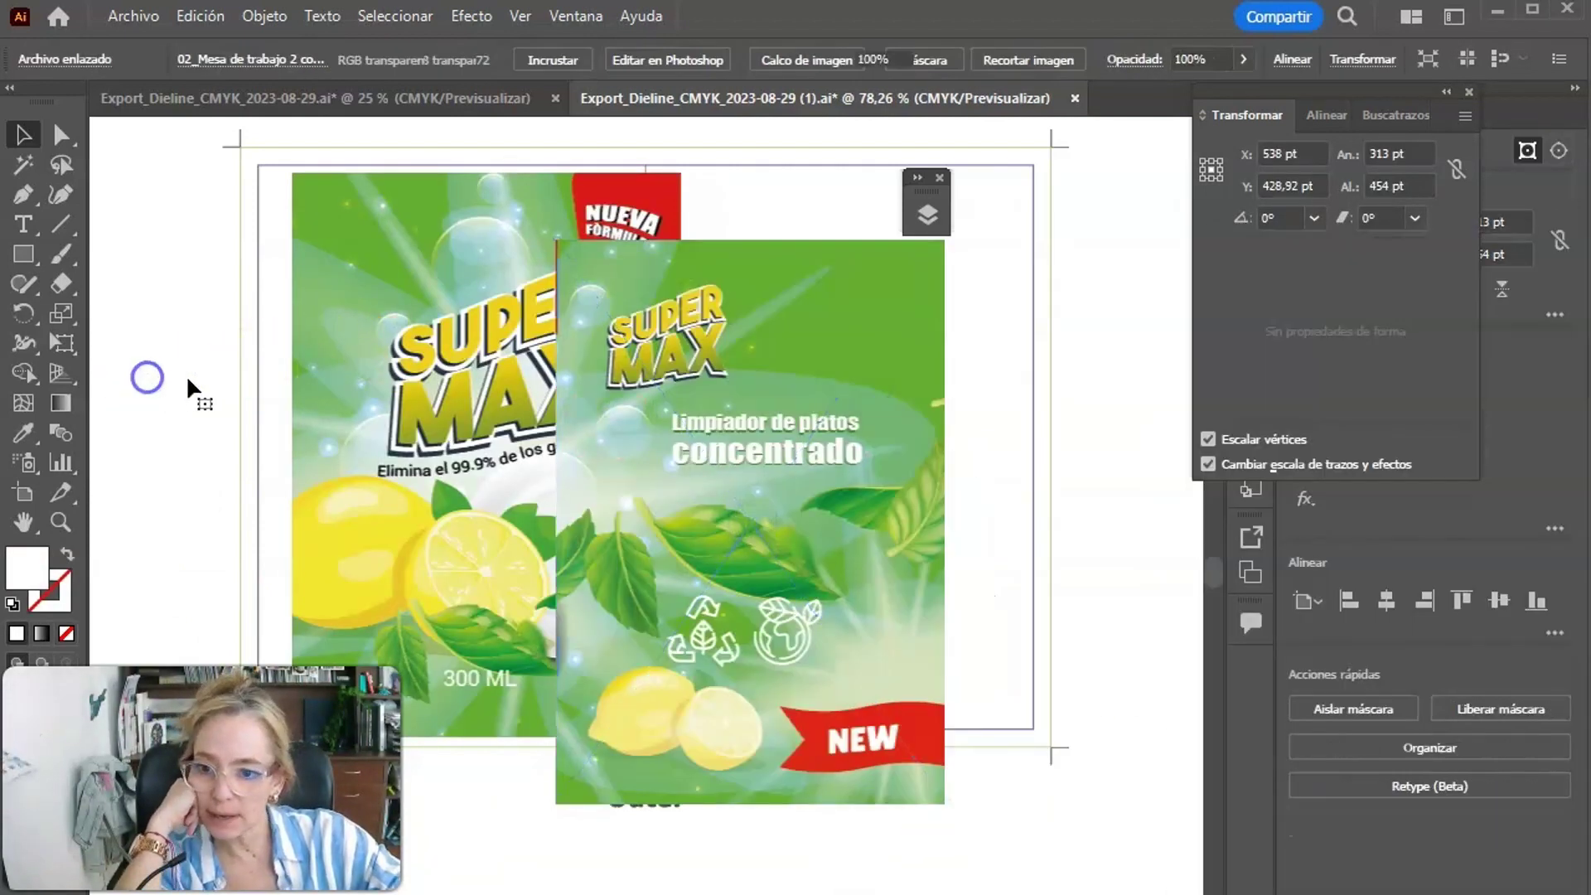
drag(362, 391, 327, 382)
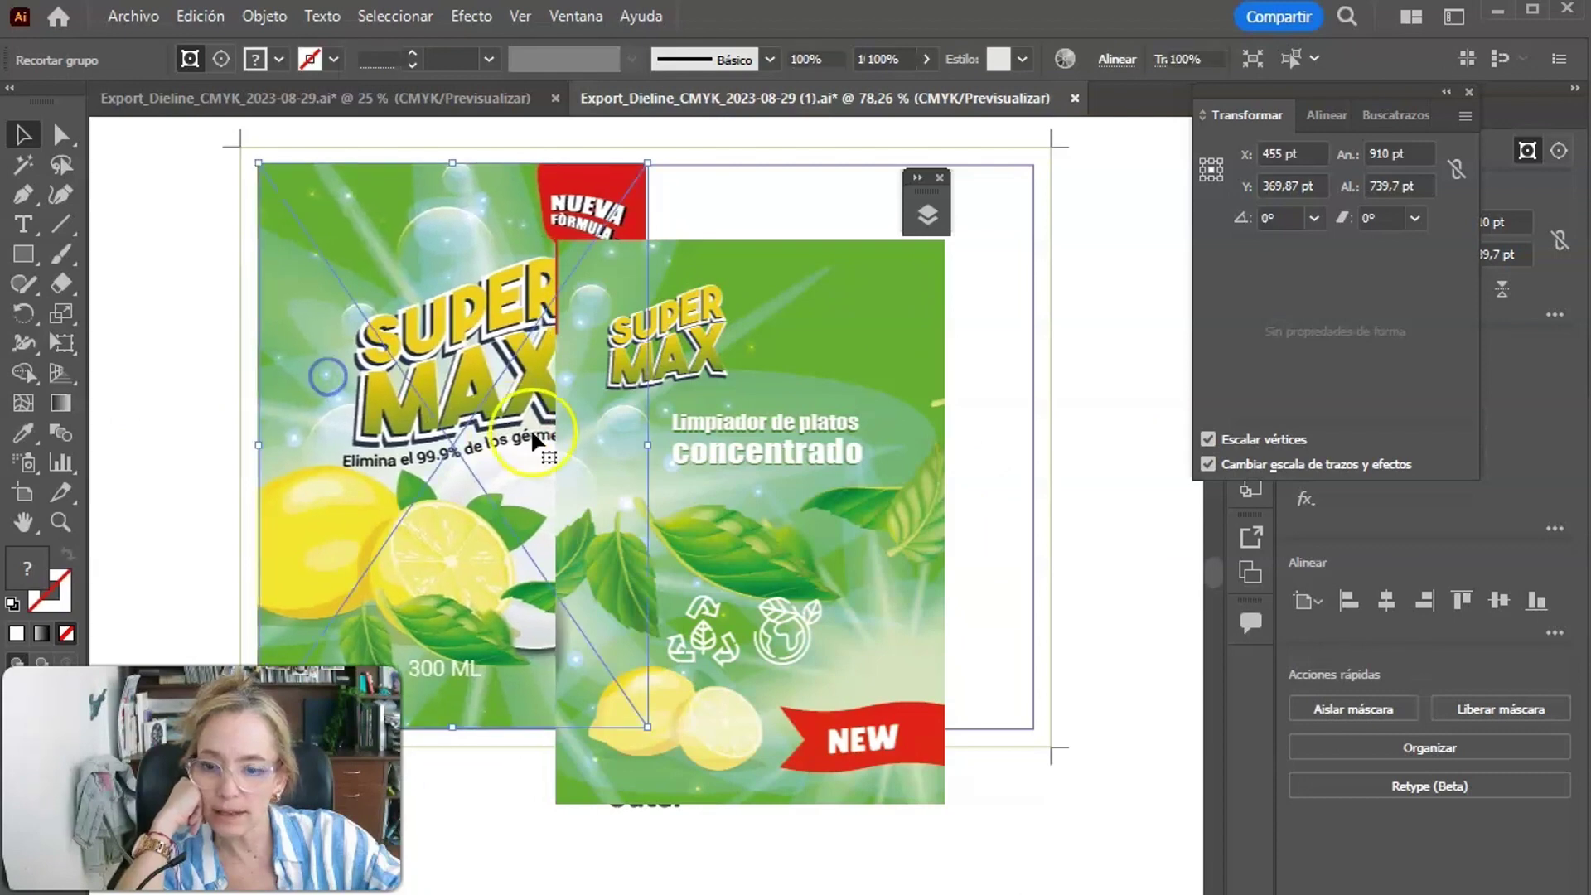
drag(706, 551, 798, 474)
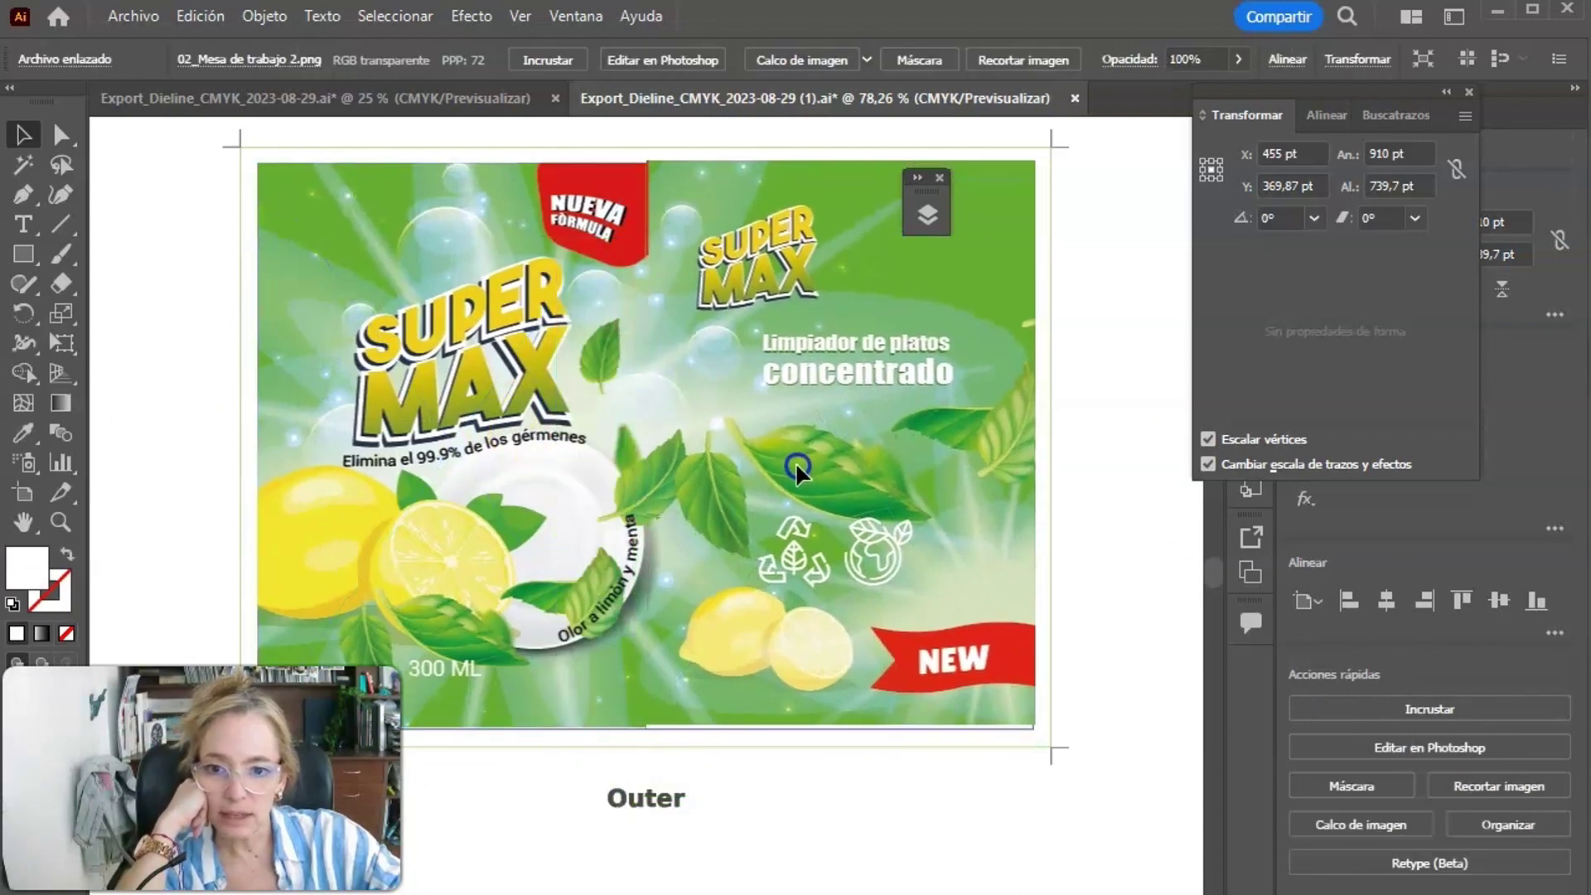
shift+click(251, 157)
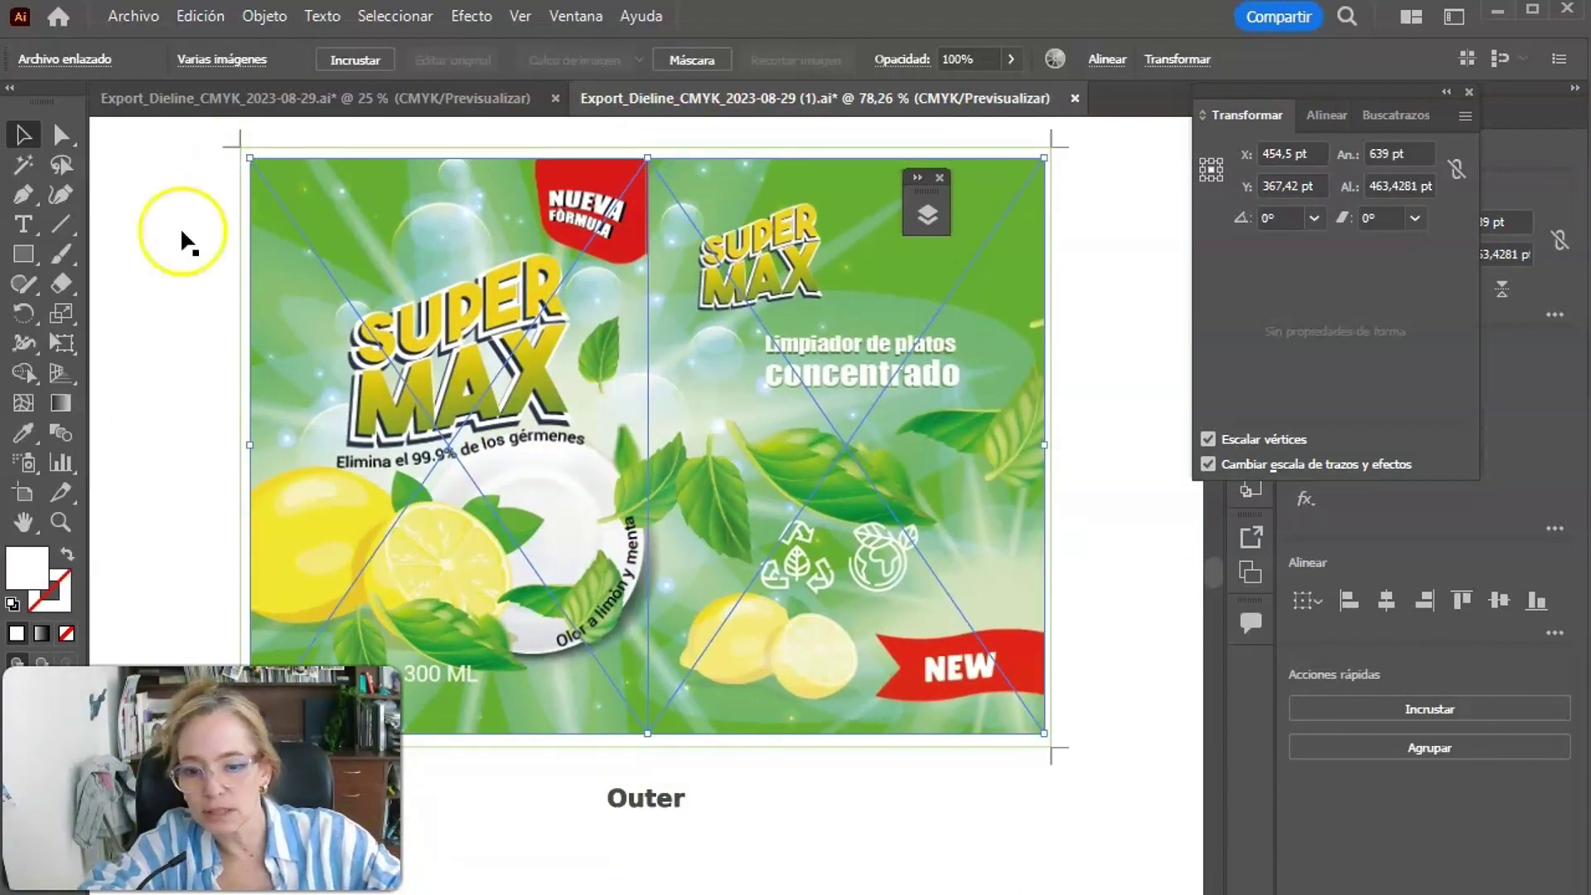
Export the selected label as 02_Recurso 1-100 and 02_Recurso 1H images, replacing old files.
click(135, 20)
mouse_move(174, 559)
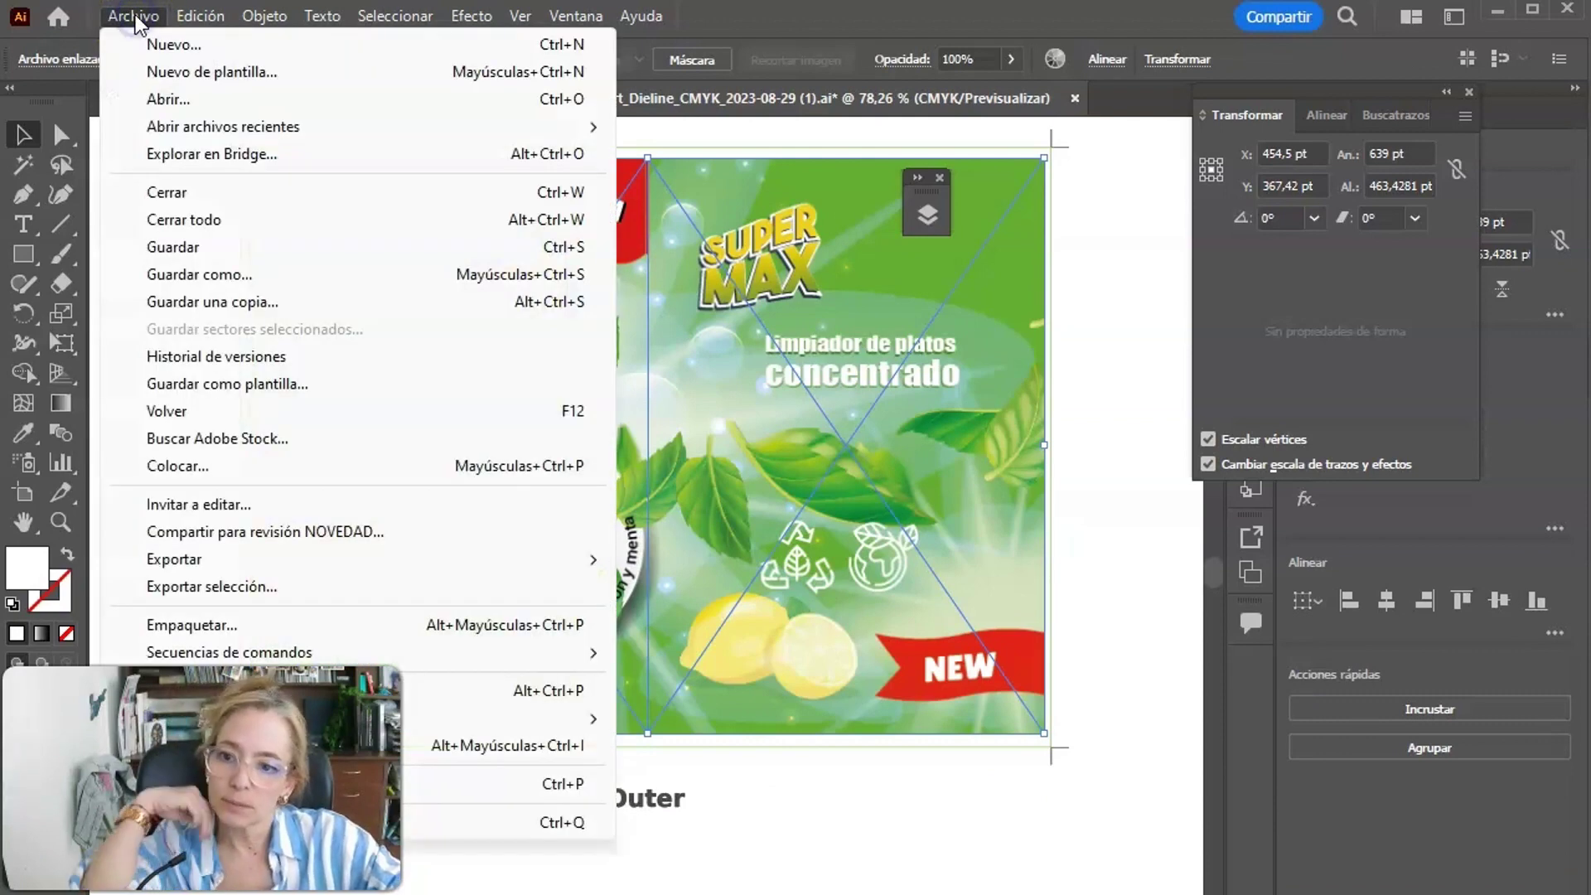
click(259, 585)
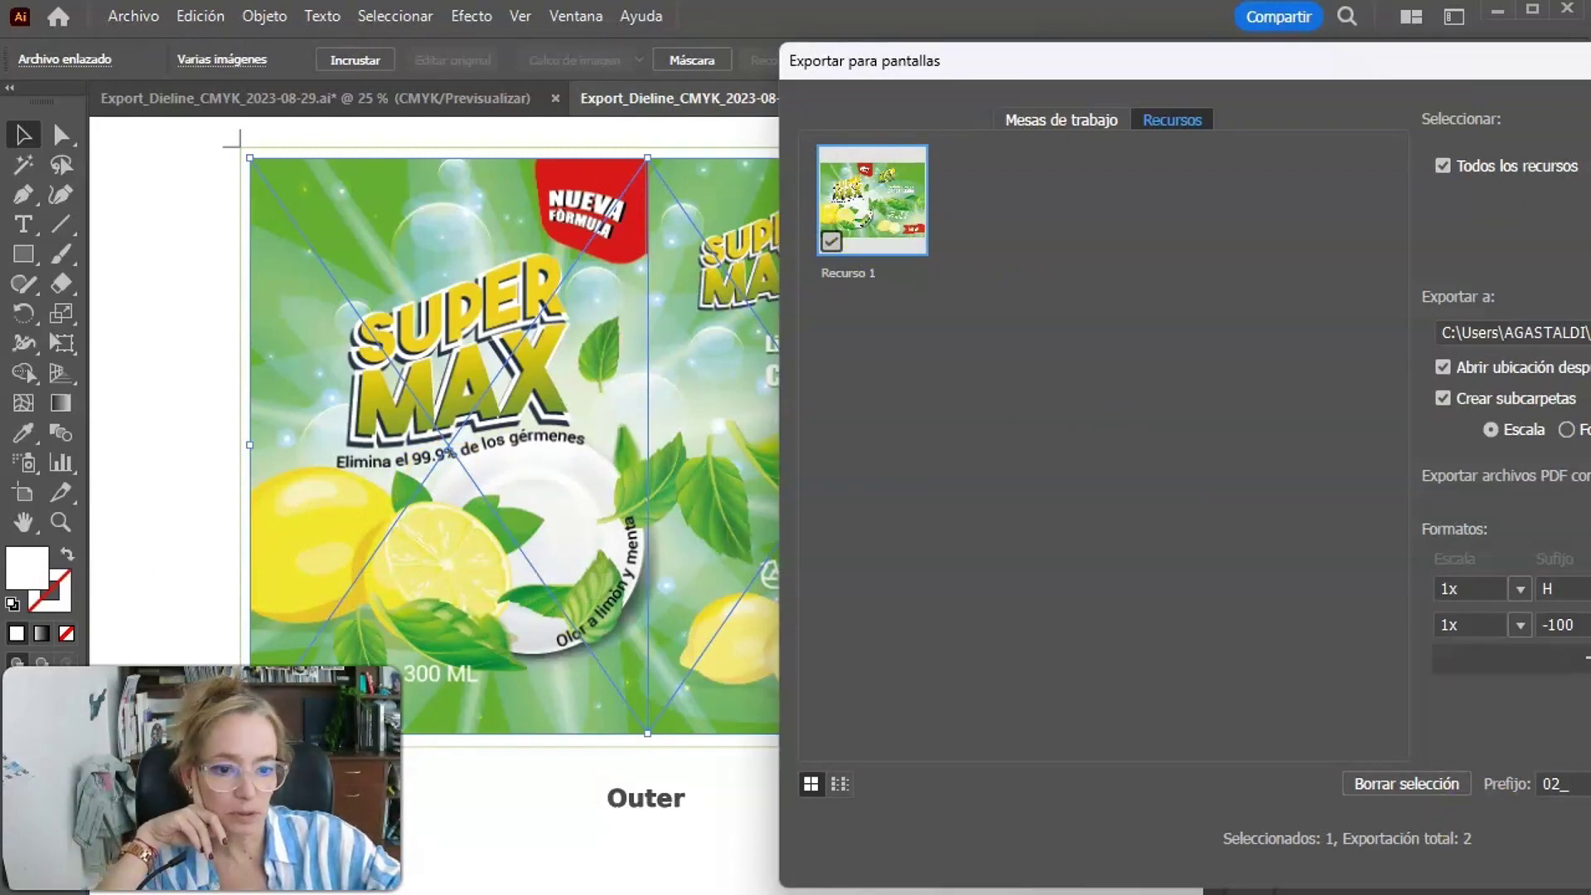
click(1143, 494)
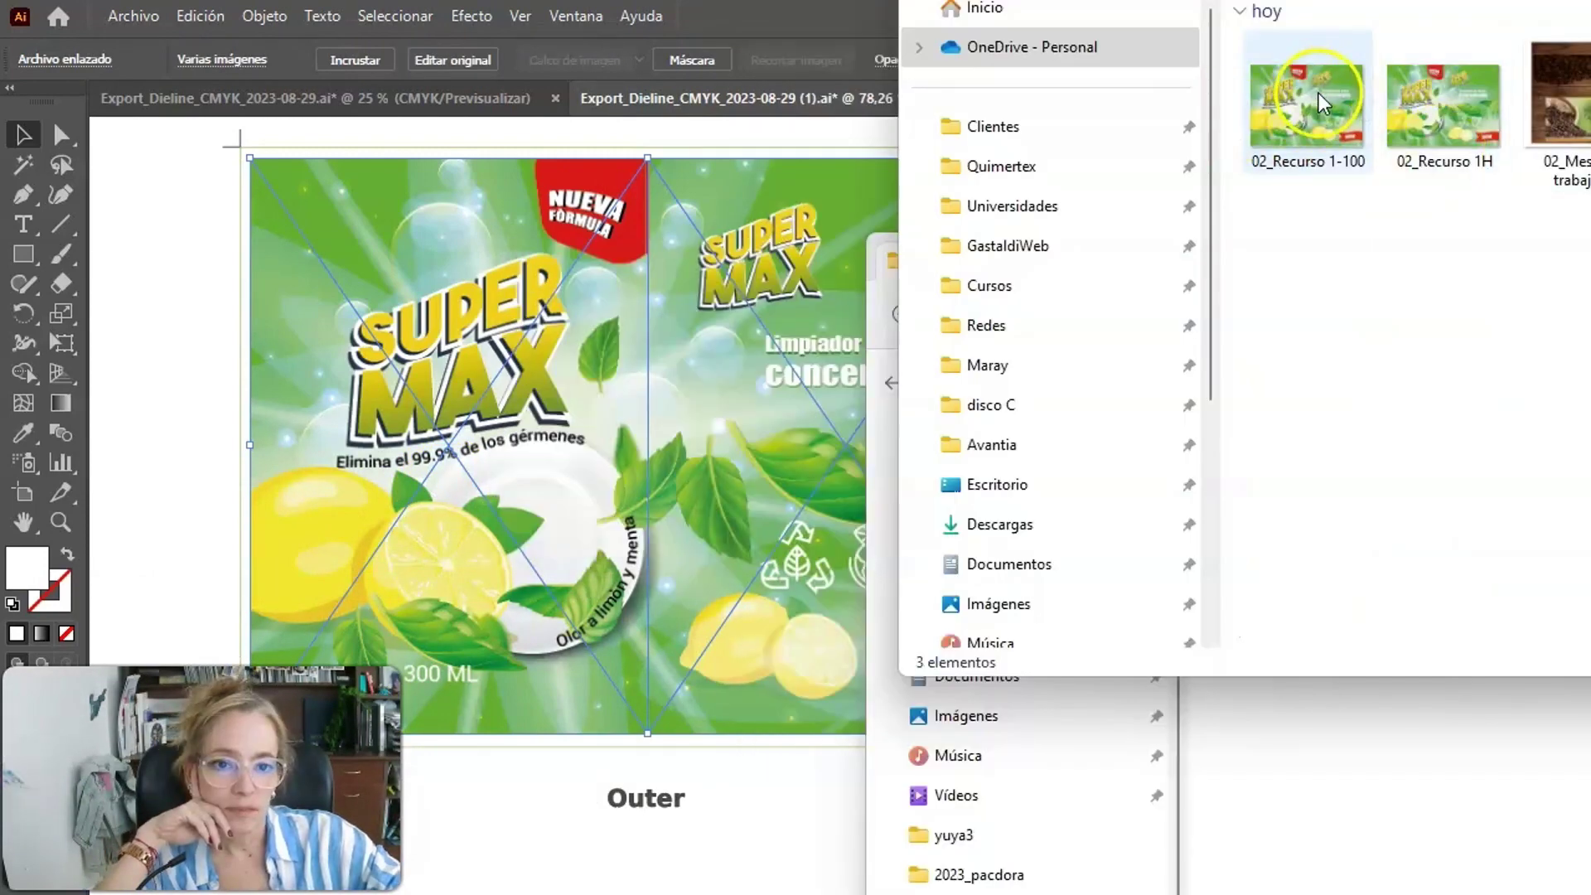
click(142, 206)
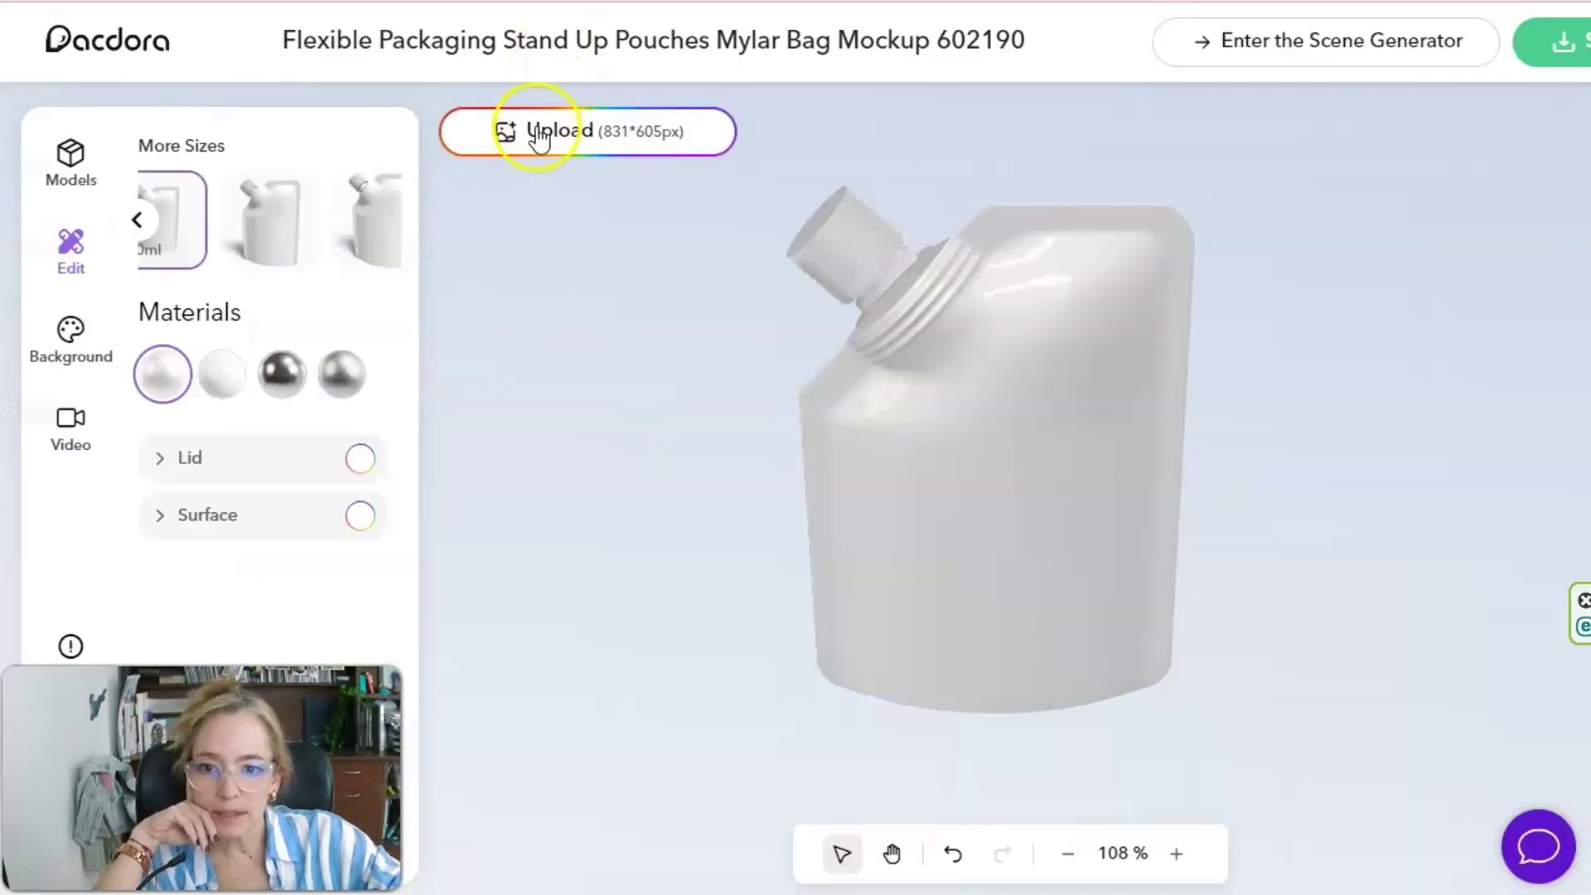
click(538, 134)
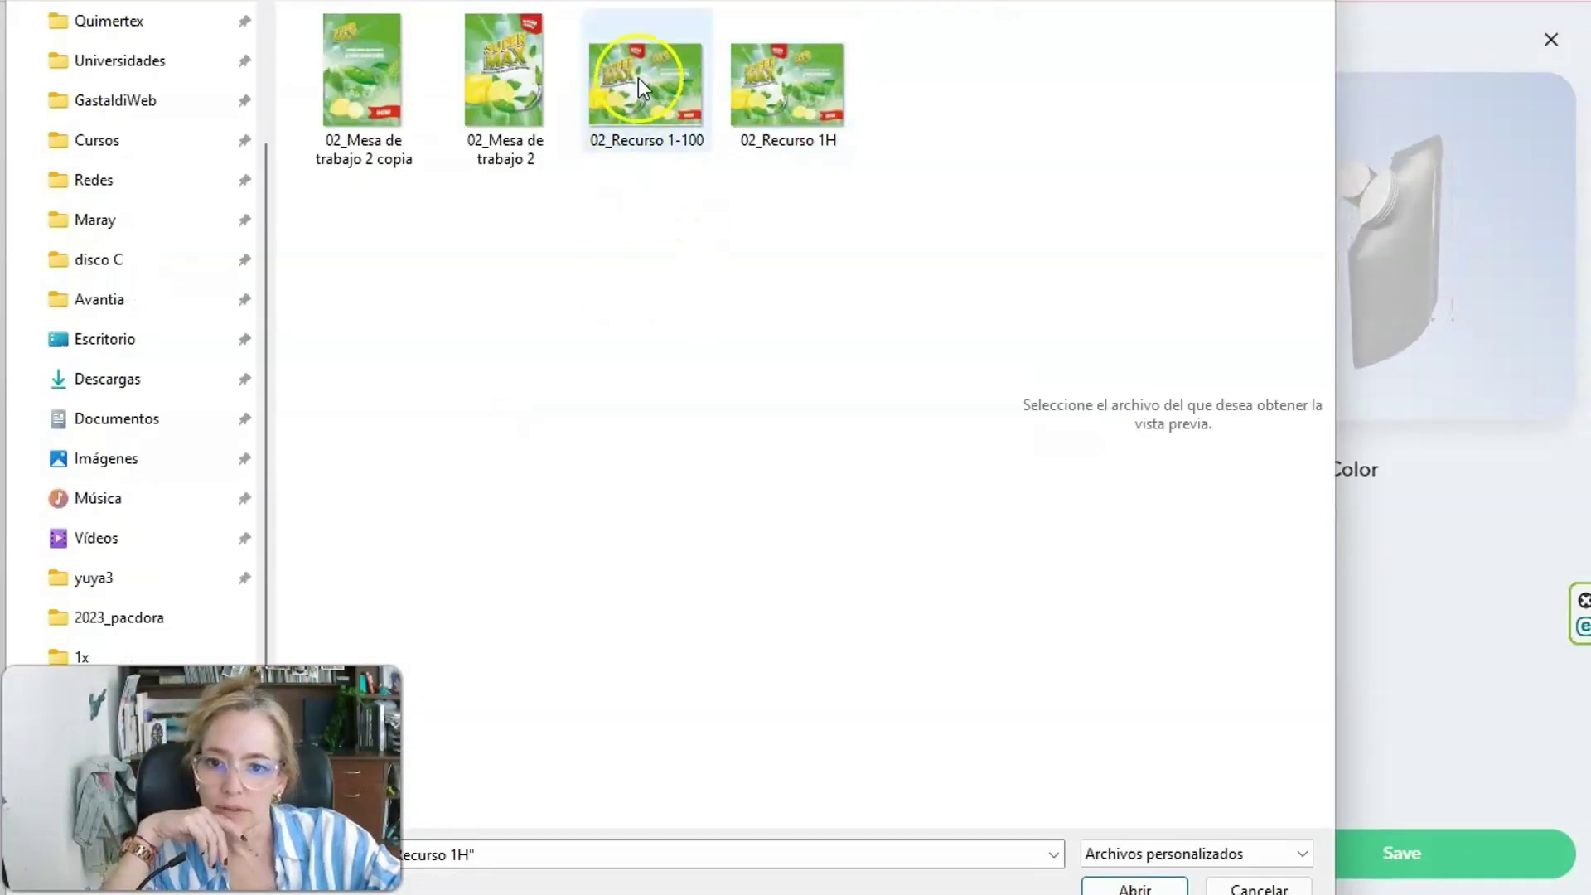
Place the 02_Recurso 1-100 image on the pouch dieline and rotate the 3D preview to check it.
click(638, 78)
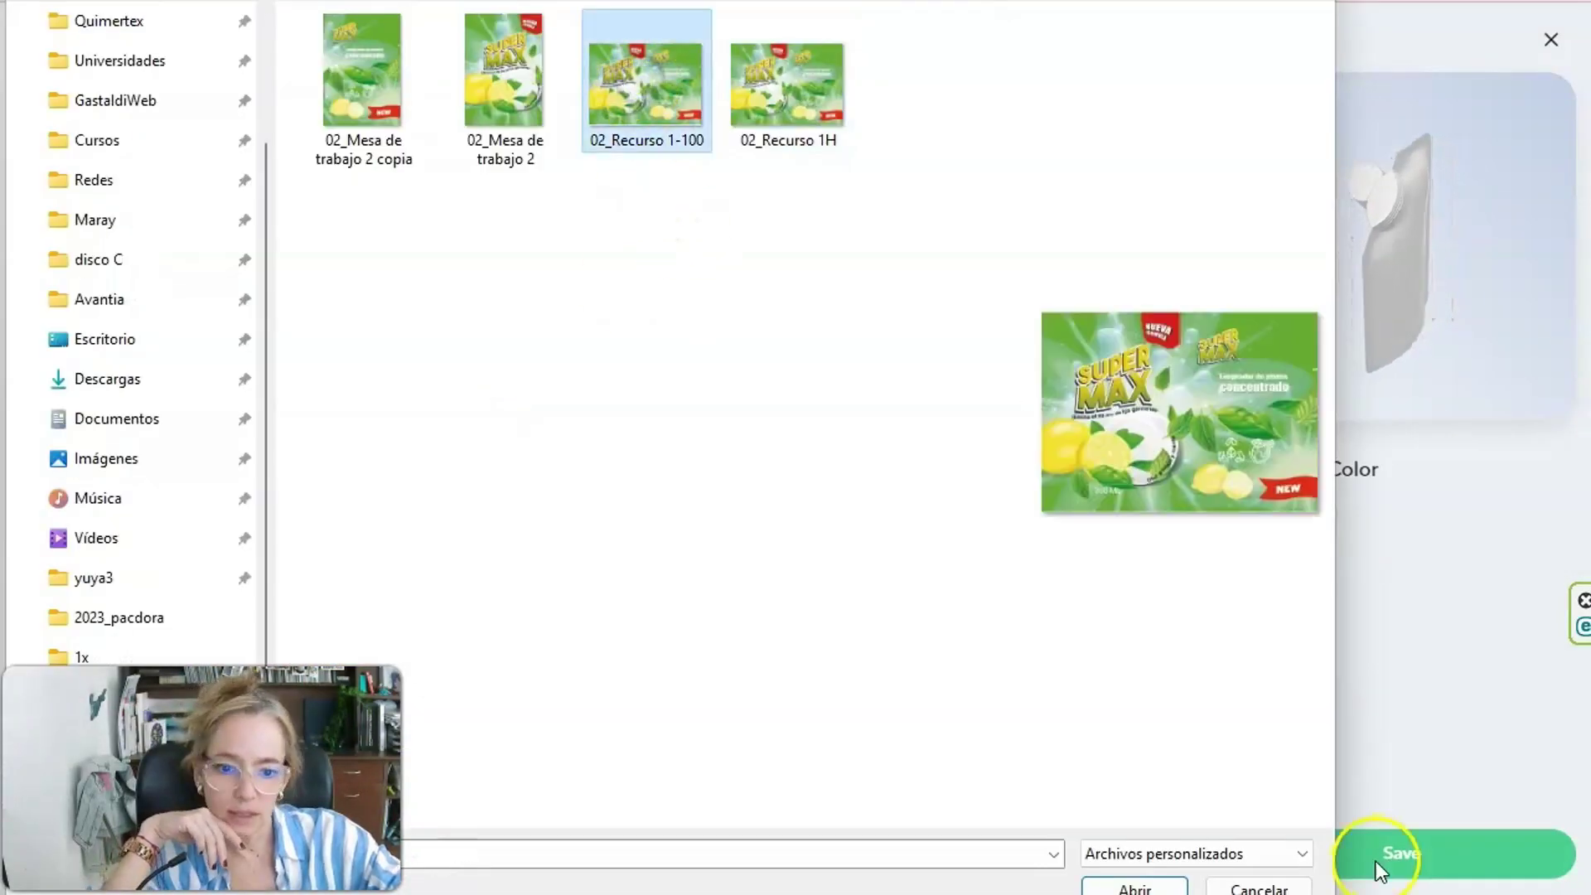
click(1134, 886)
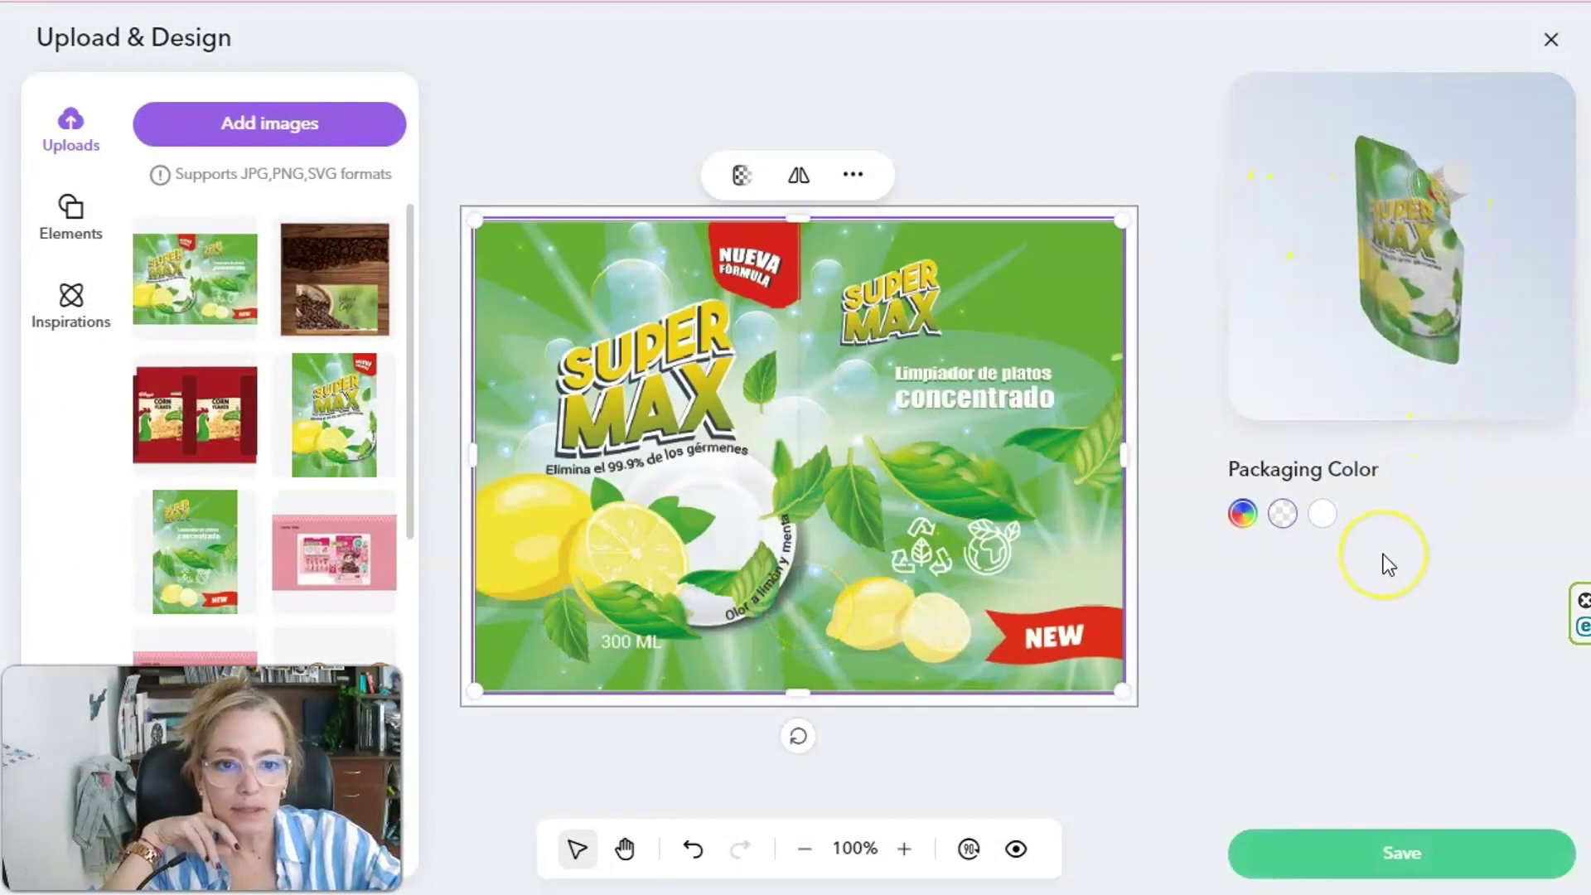
click(1390, 413)
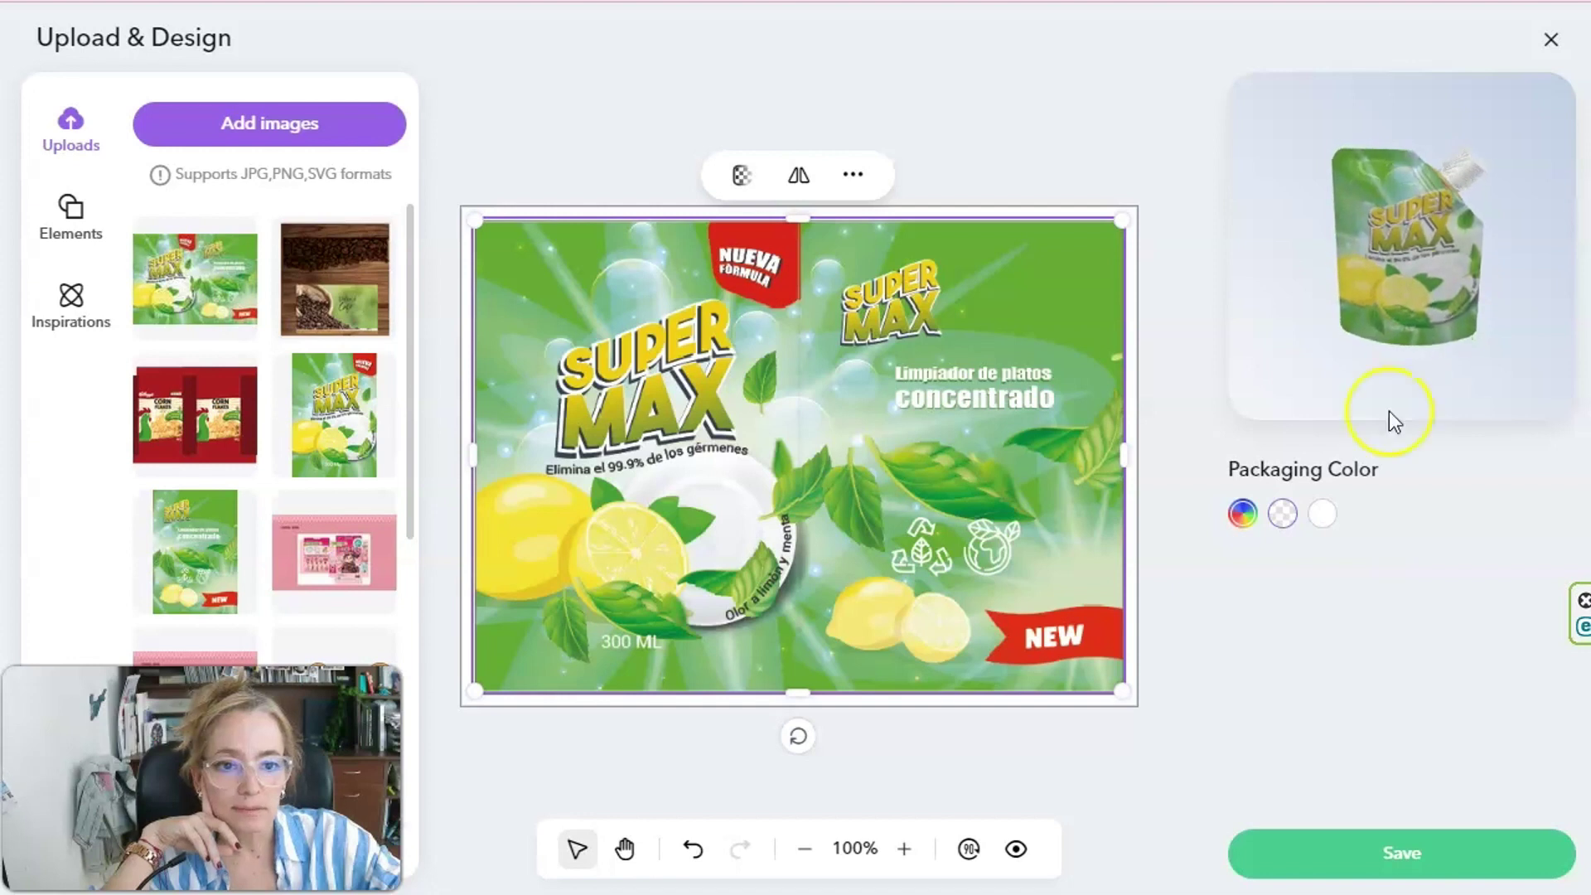
click(1389, 240)
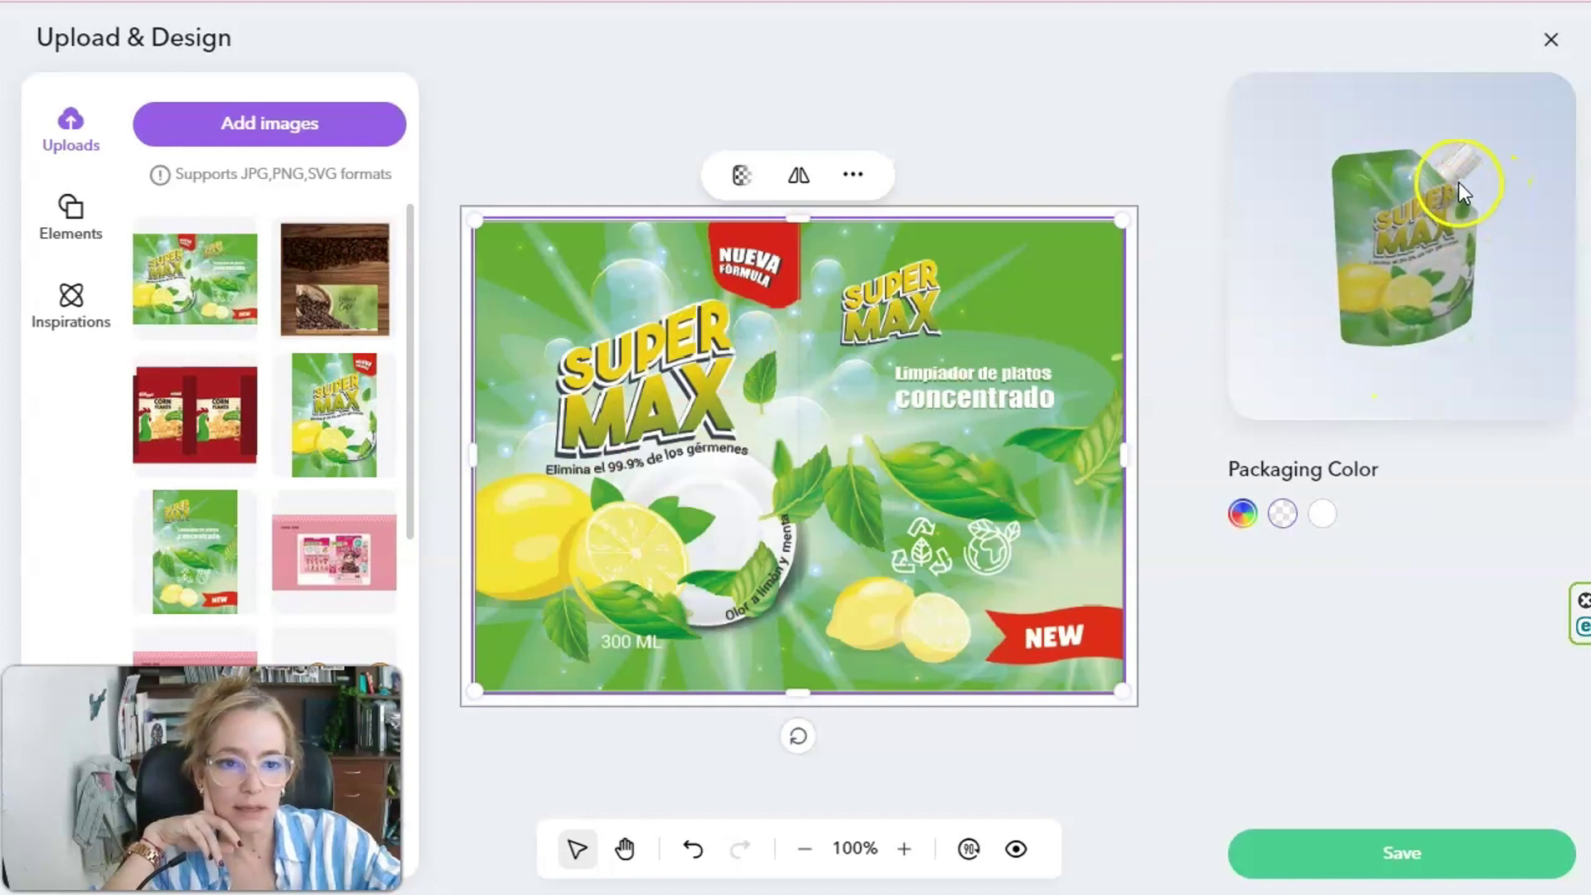
click(1330, 366)
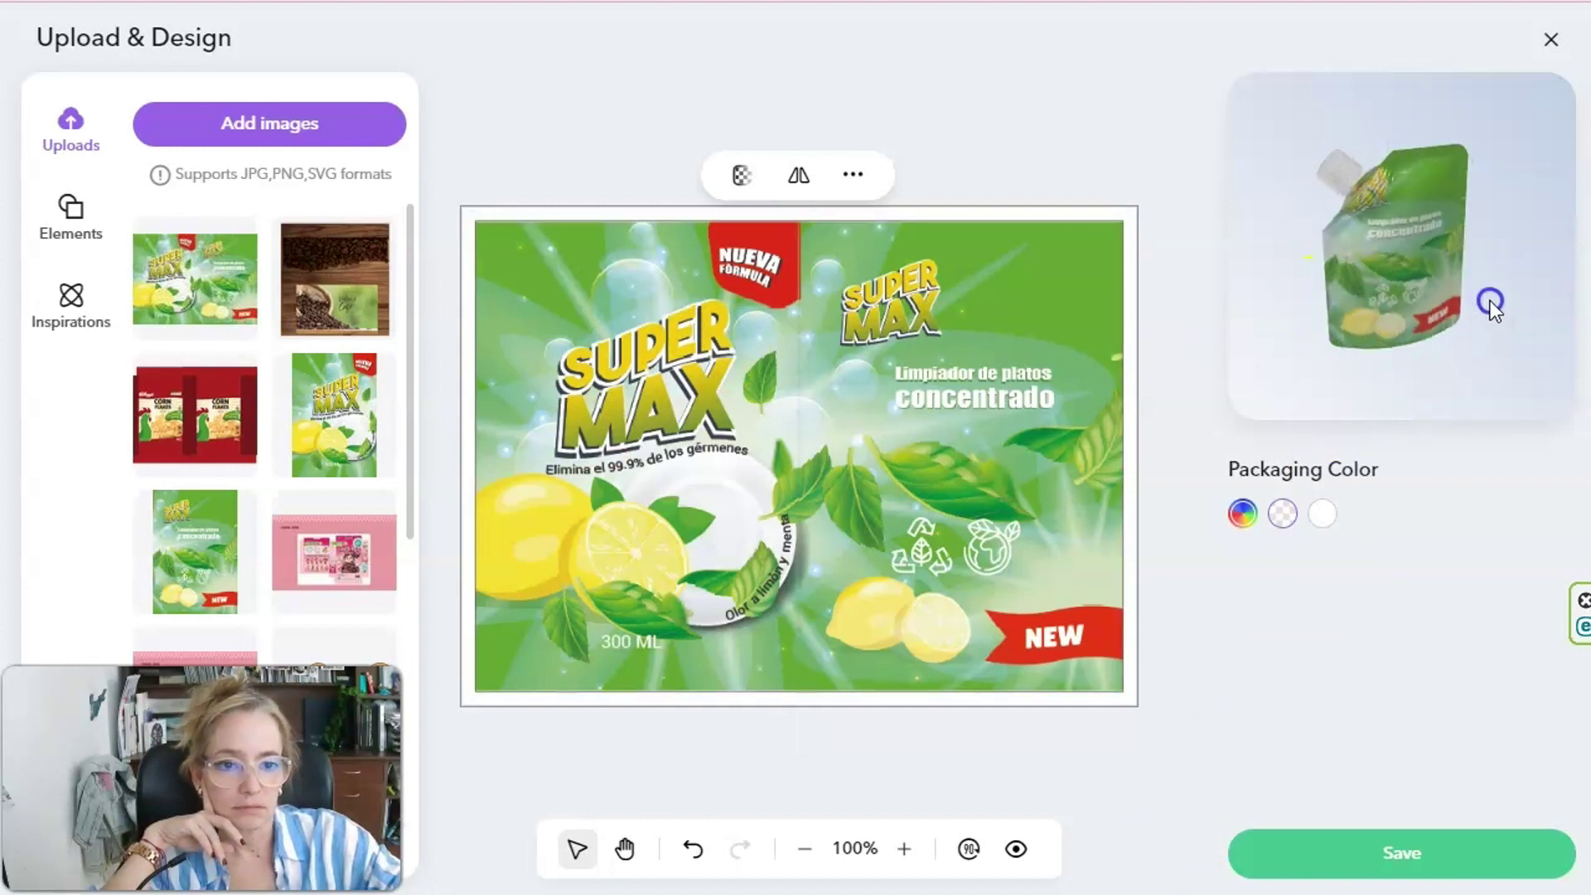
drag(1356, 158, 1364, 188)
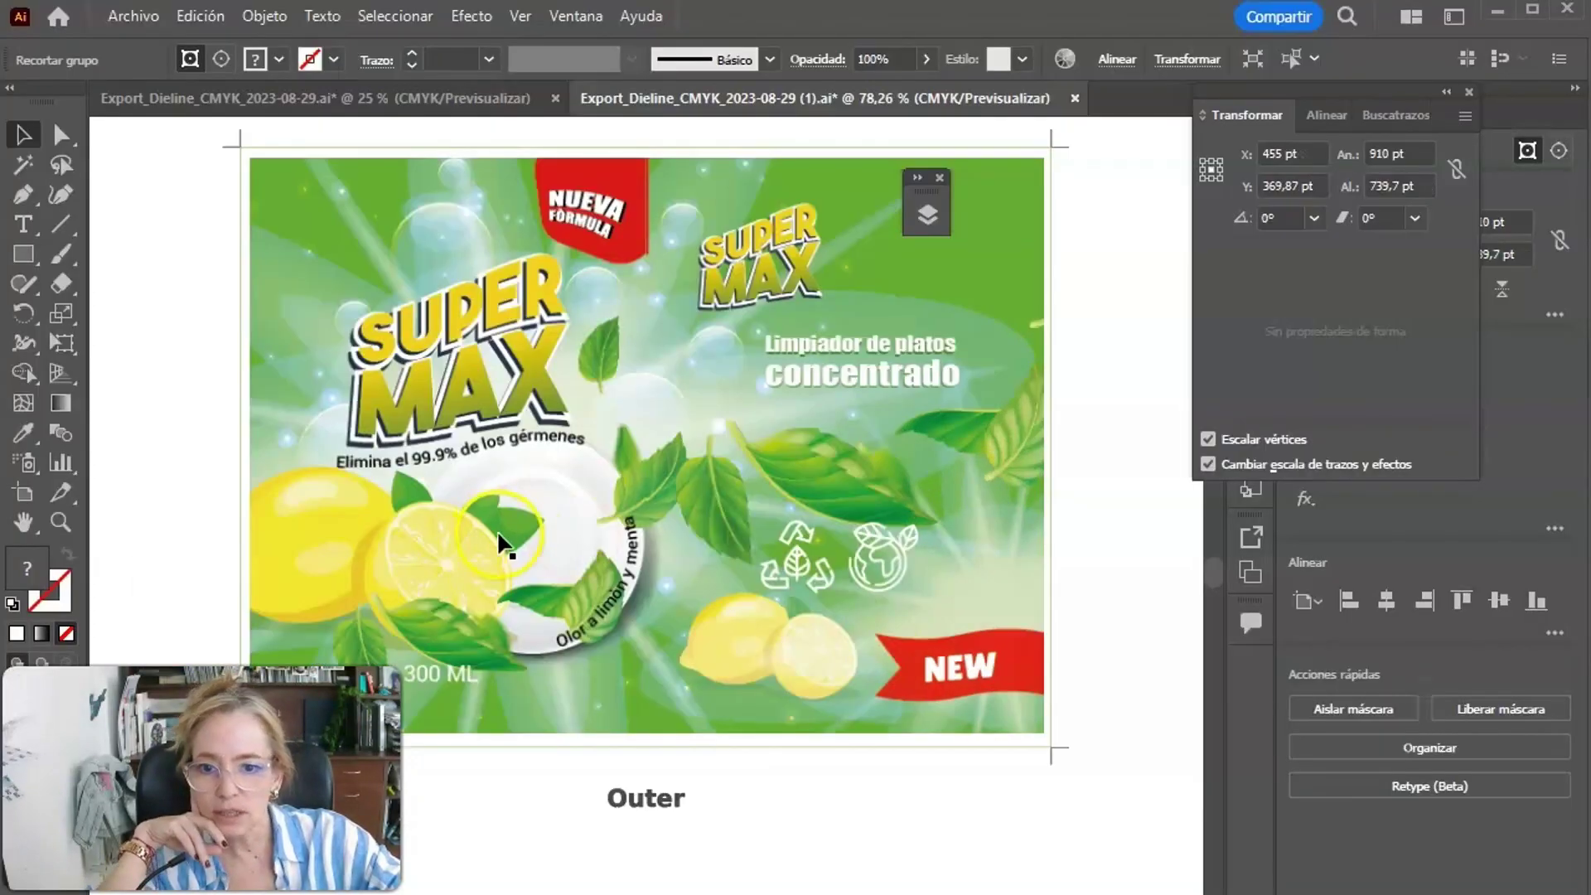
Move the Super Max front label to the right half and the back panel to the left.
click(511, 466)
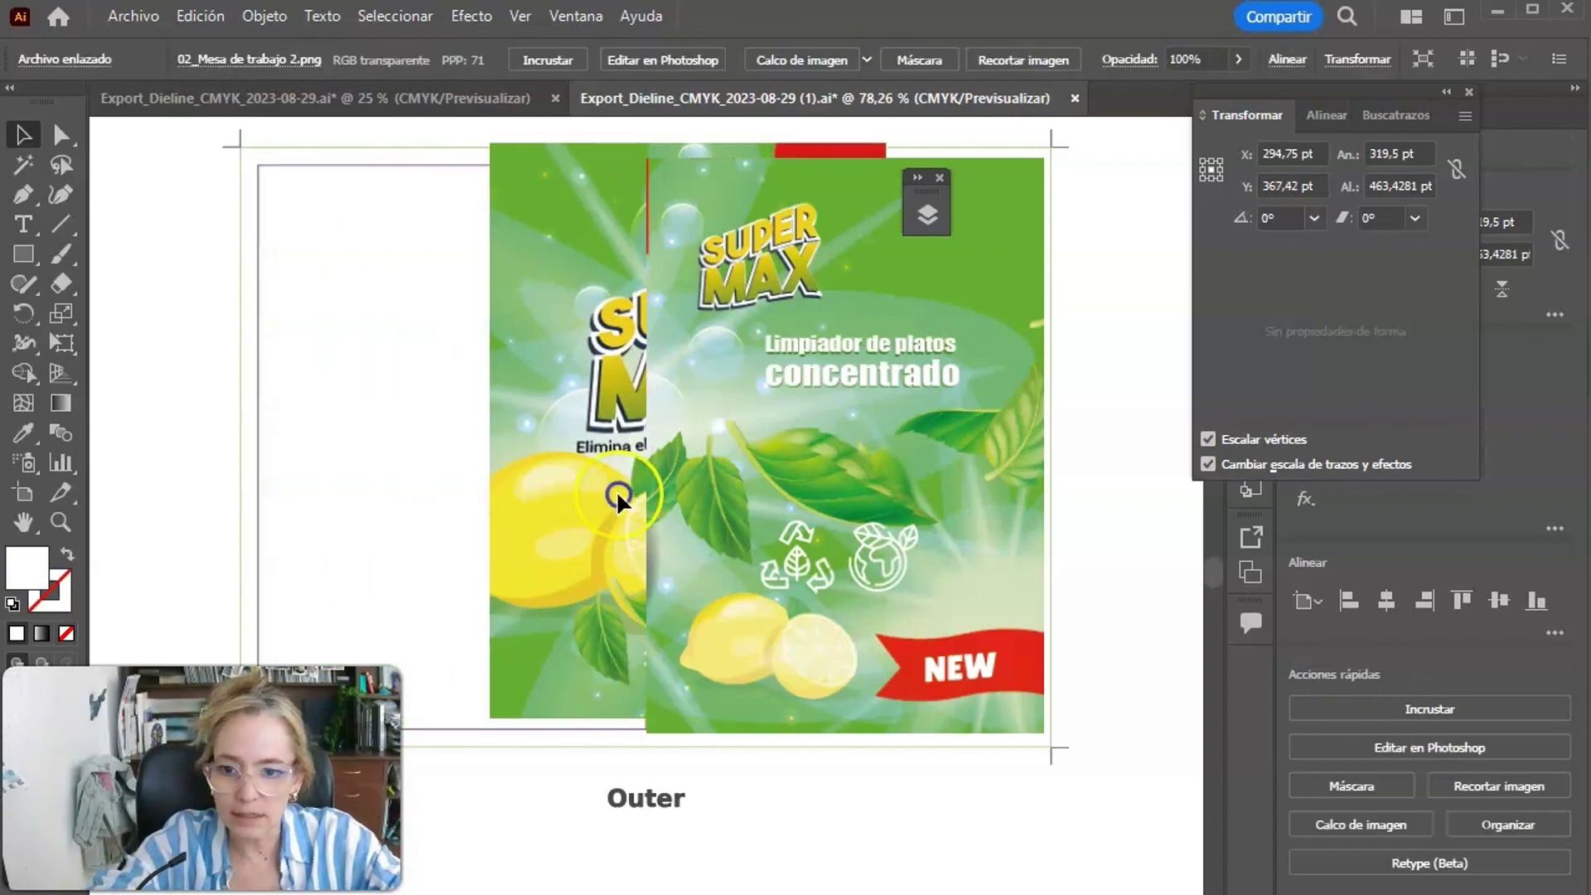
drag(402, 520, 936, 523)
drag(567, 439, 480, 437)
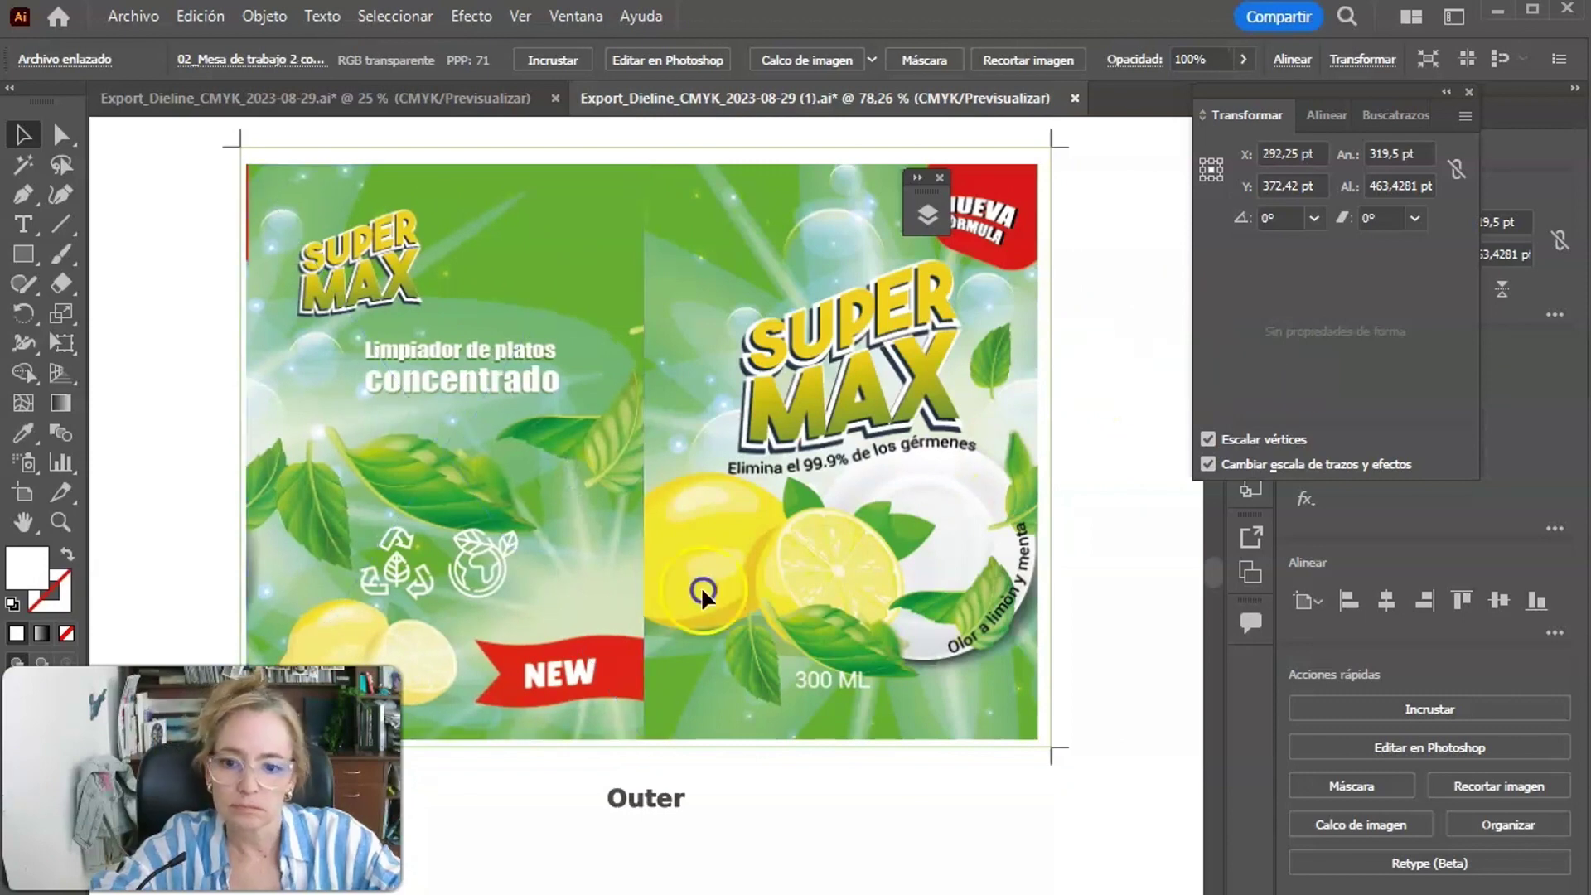
Select all the label artwork and re-export it with Export for Screens.
key(ctrl+a)
click(132, 16)
click(377, 587)
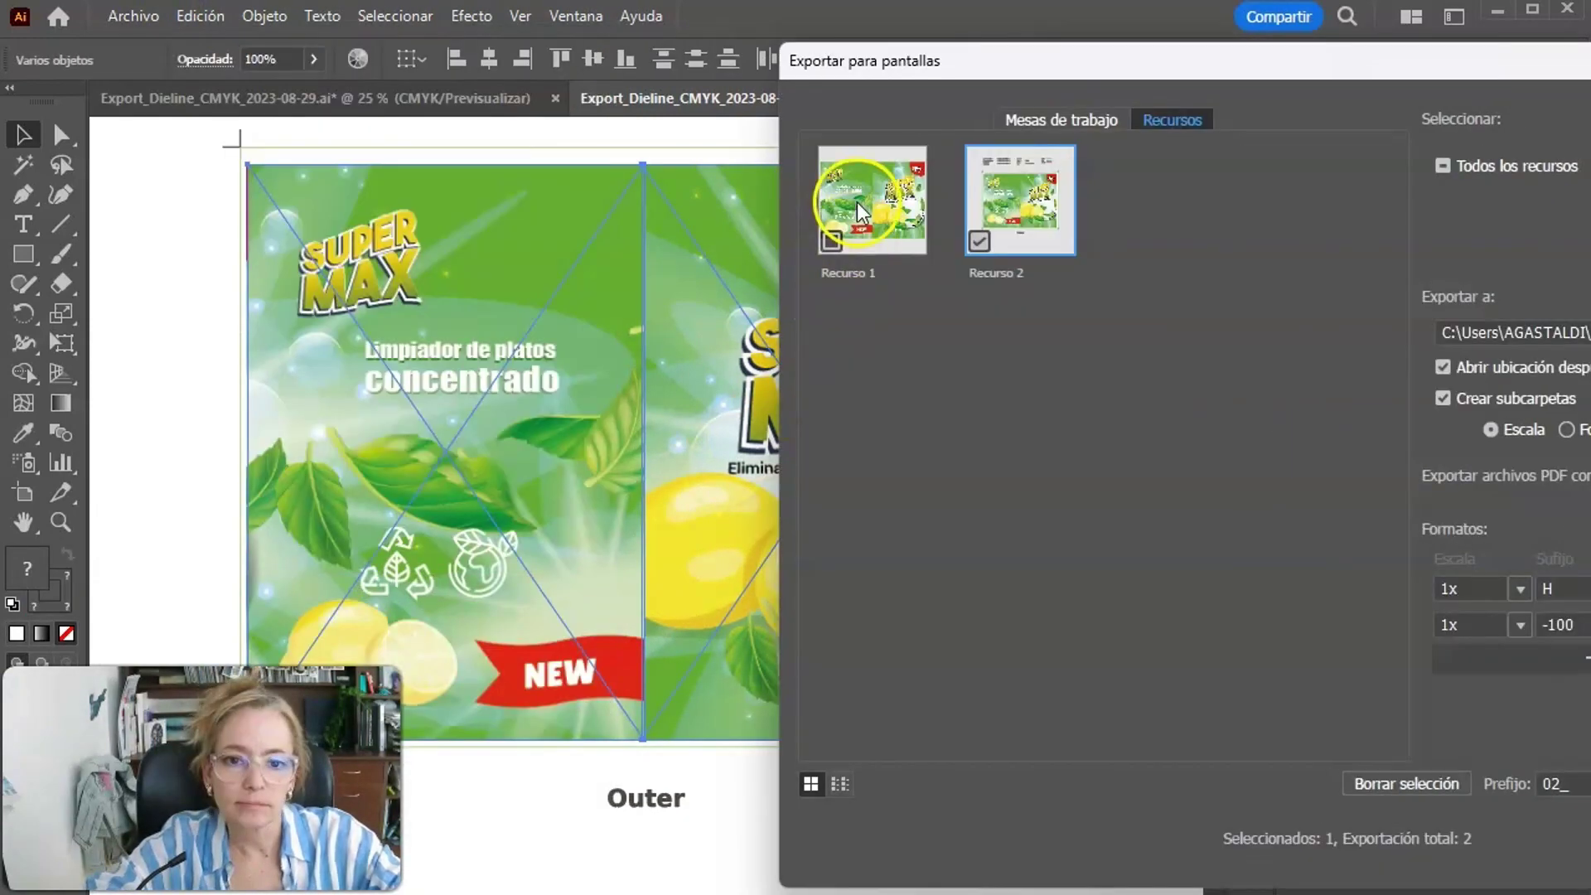
key(Return)
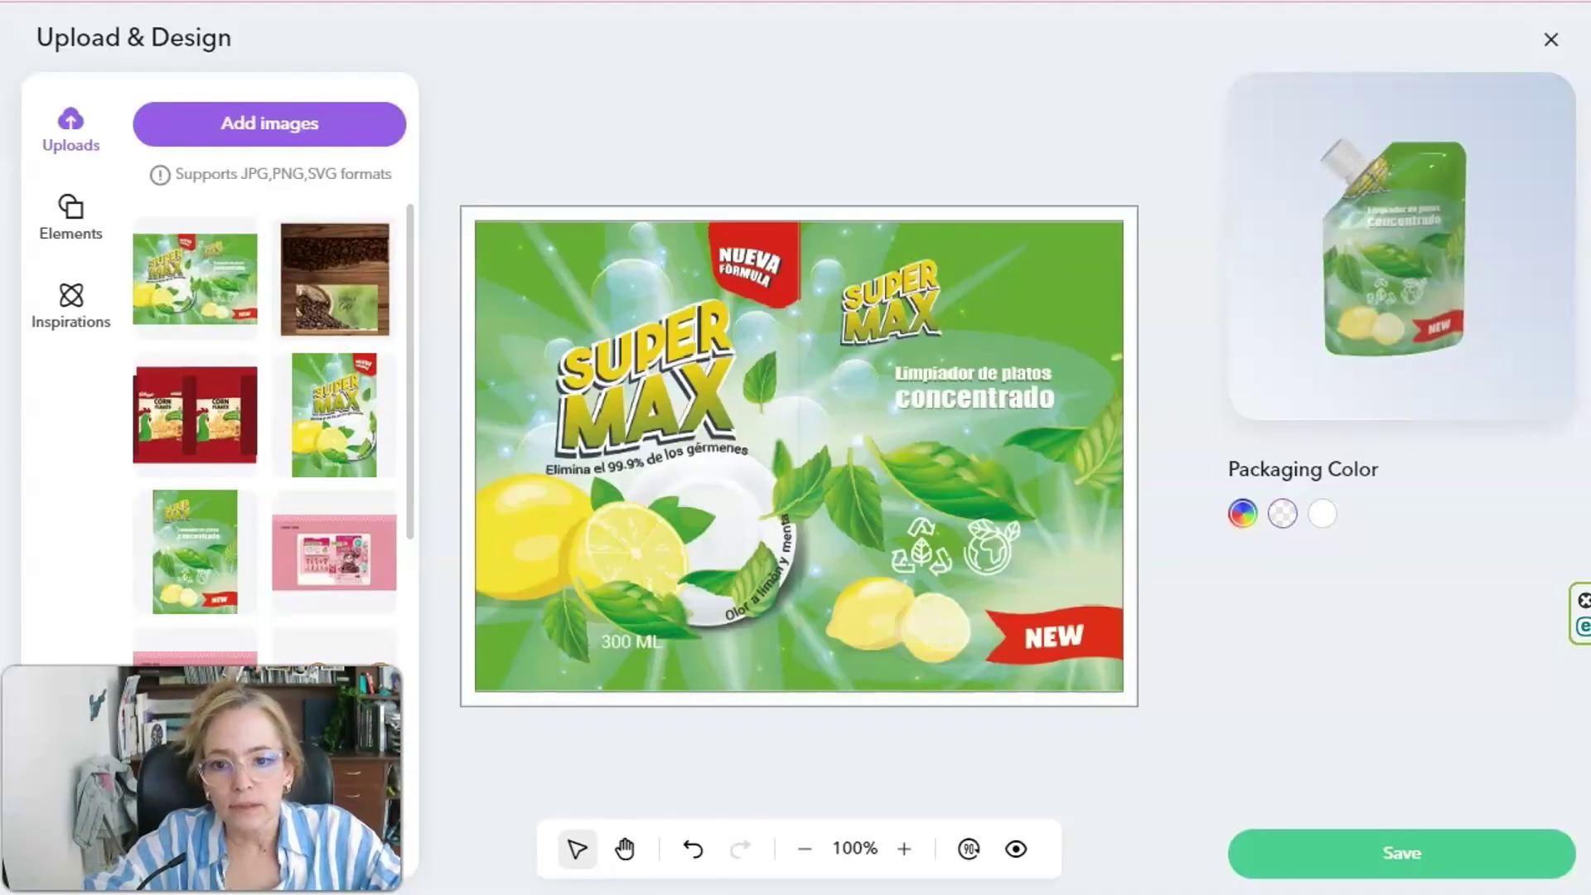
Upload the re-exported label onto the pouch dieline and rotate the 3D pouch to check the front.
click(221, 131)
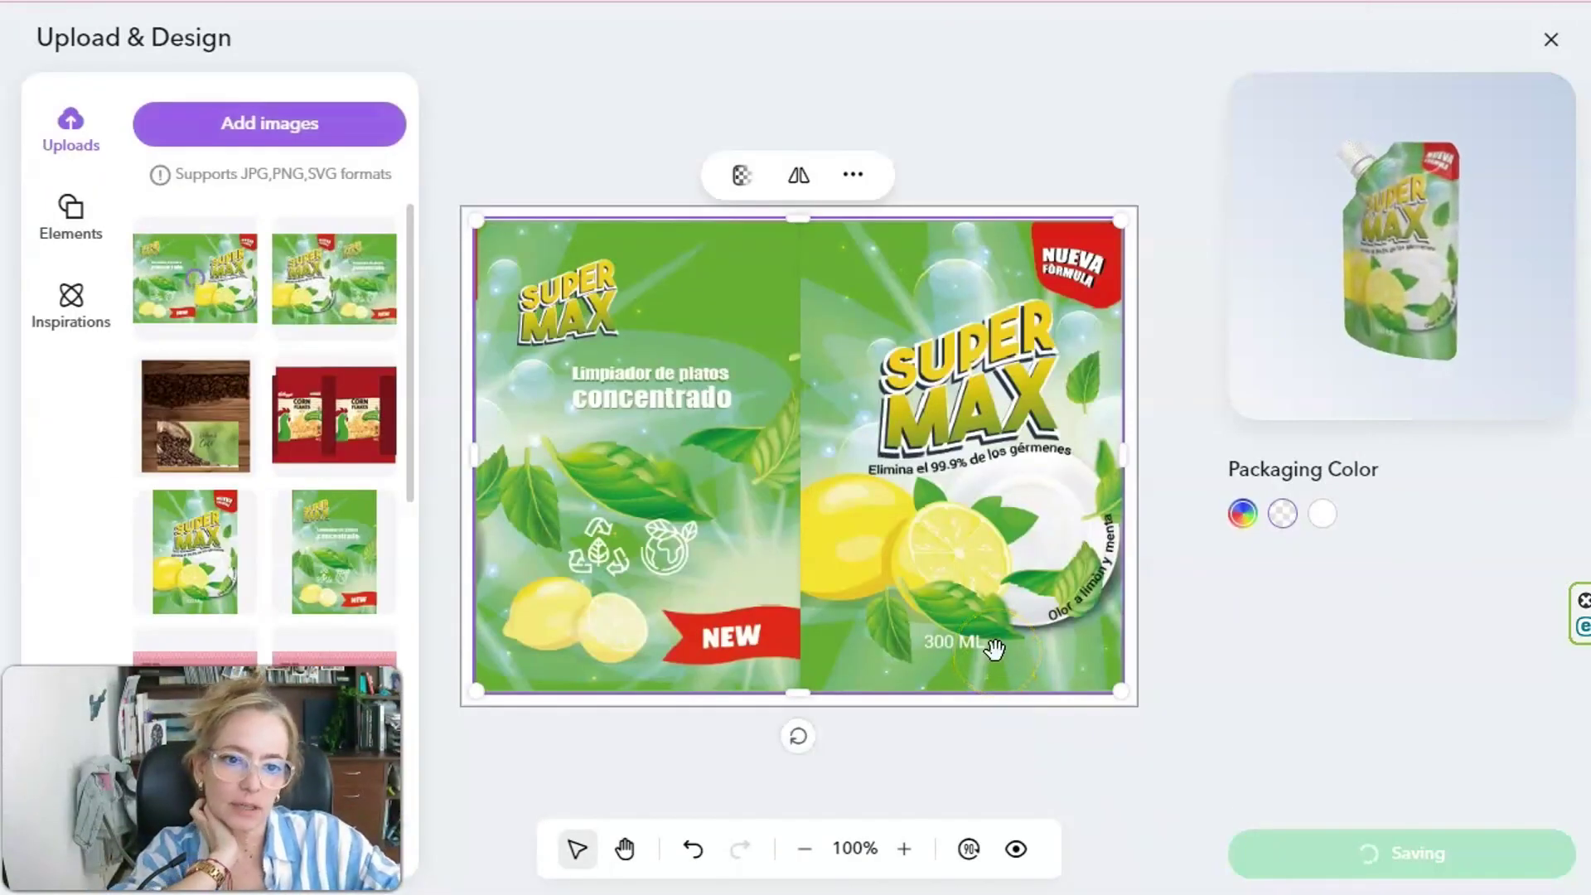
mouse_move(1400, 285)
mouse_down()
mouse_move(1438, 328)
mouse_move(1272, 305)
mouse_move(1232, 321)
mouse_up()
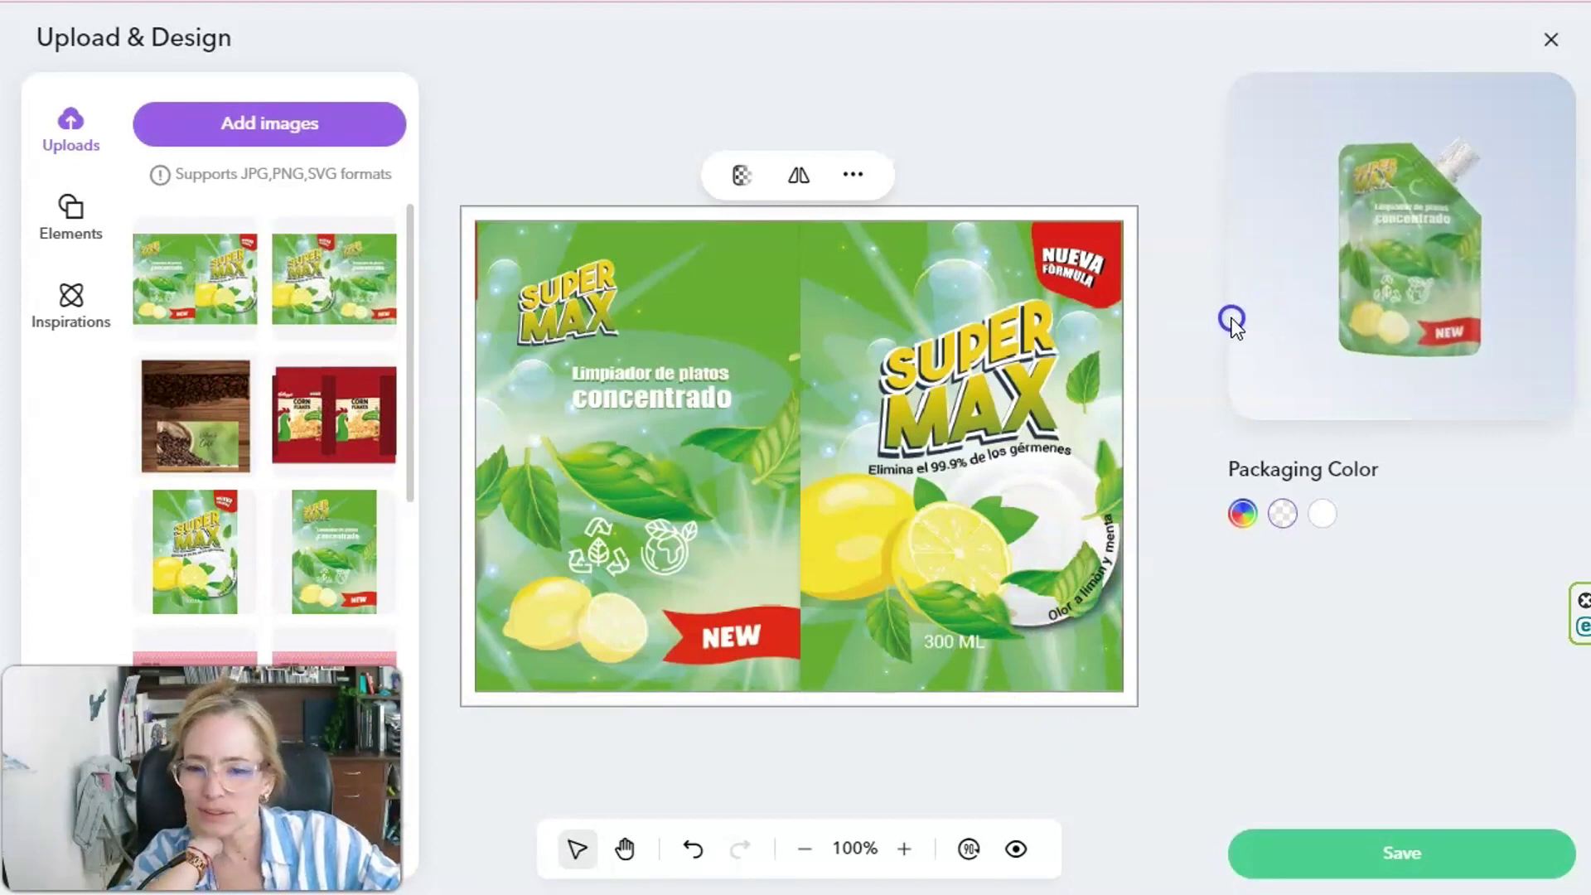
Save the pouch design and rotate the 3D pouch to inspect its front and back.
click(1341, 853)
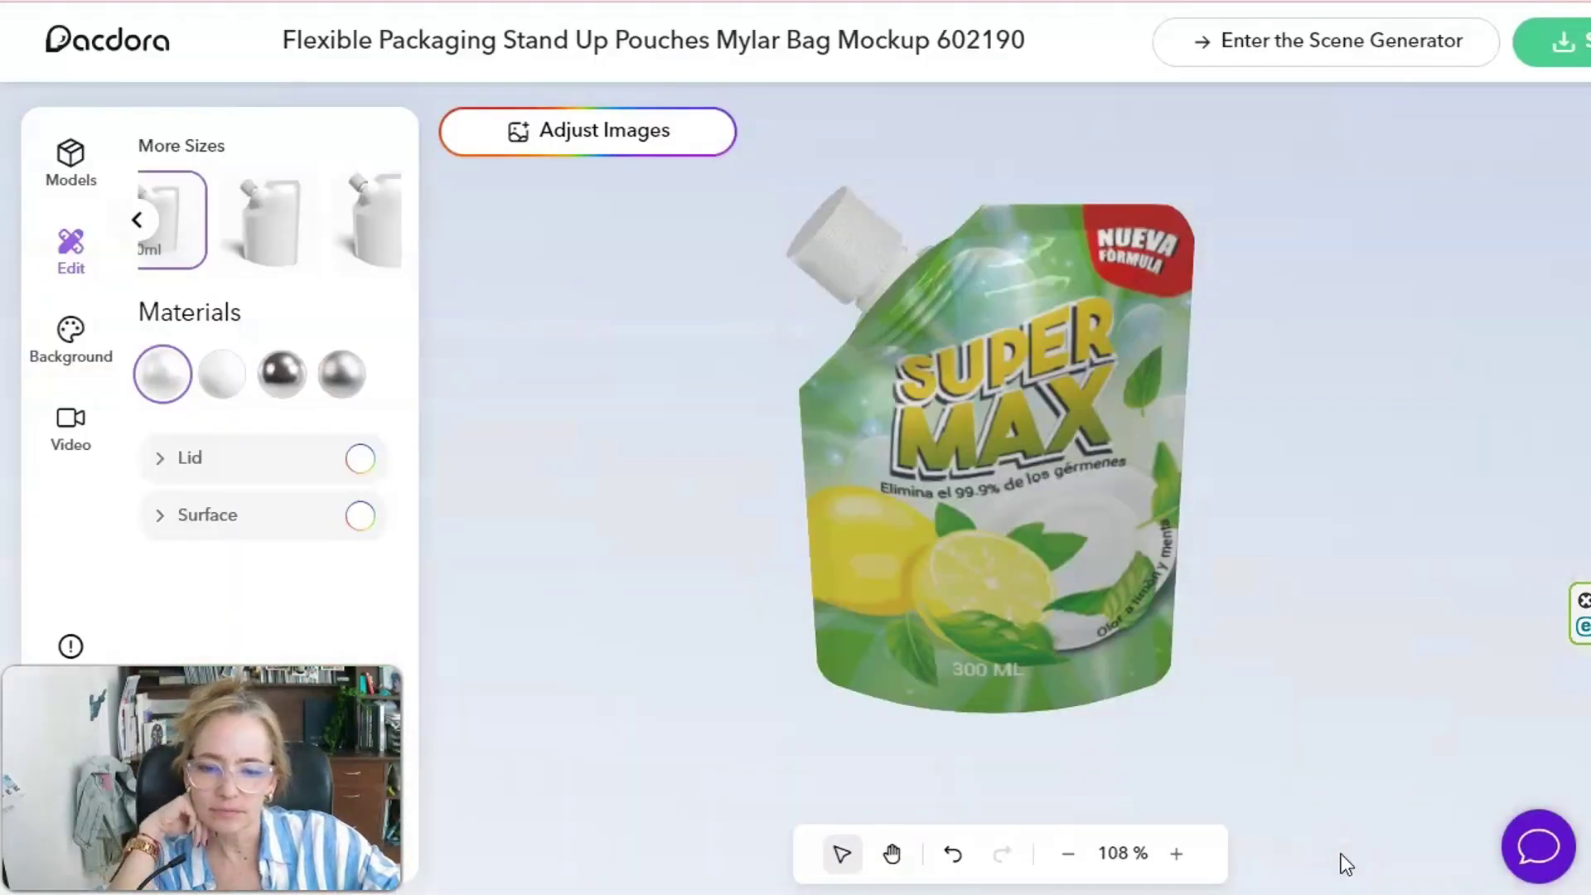
mouse_move(901, 584)
mouse_down()
mouse_move(1038, 489)
mouse_move(569, 635)
mouse_up()
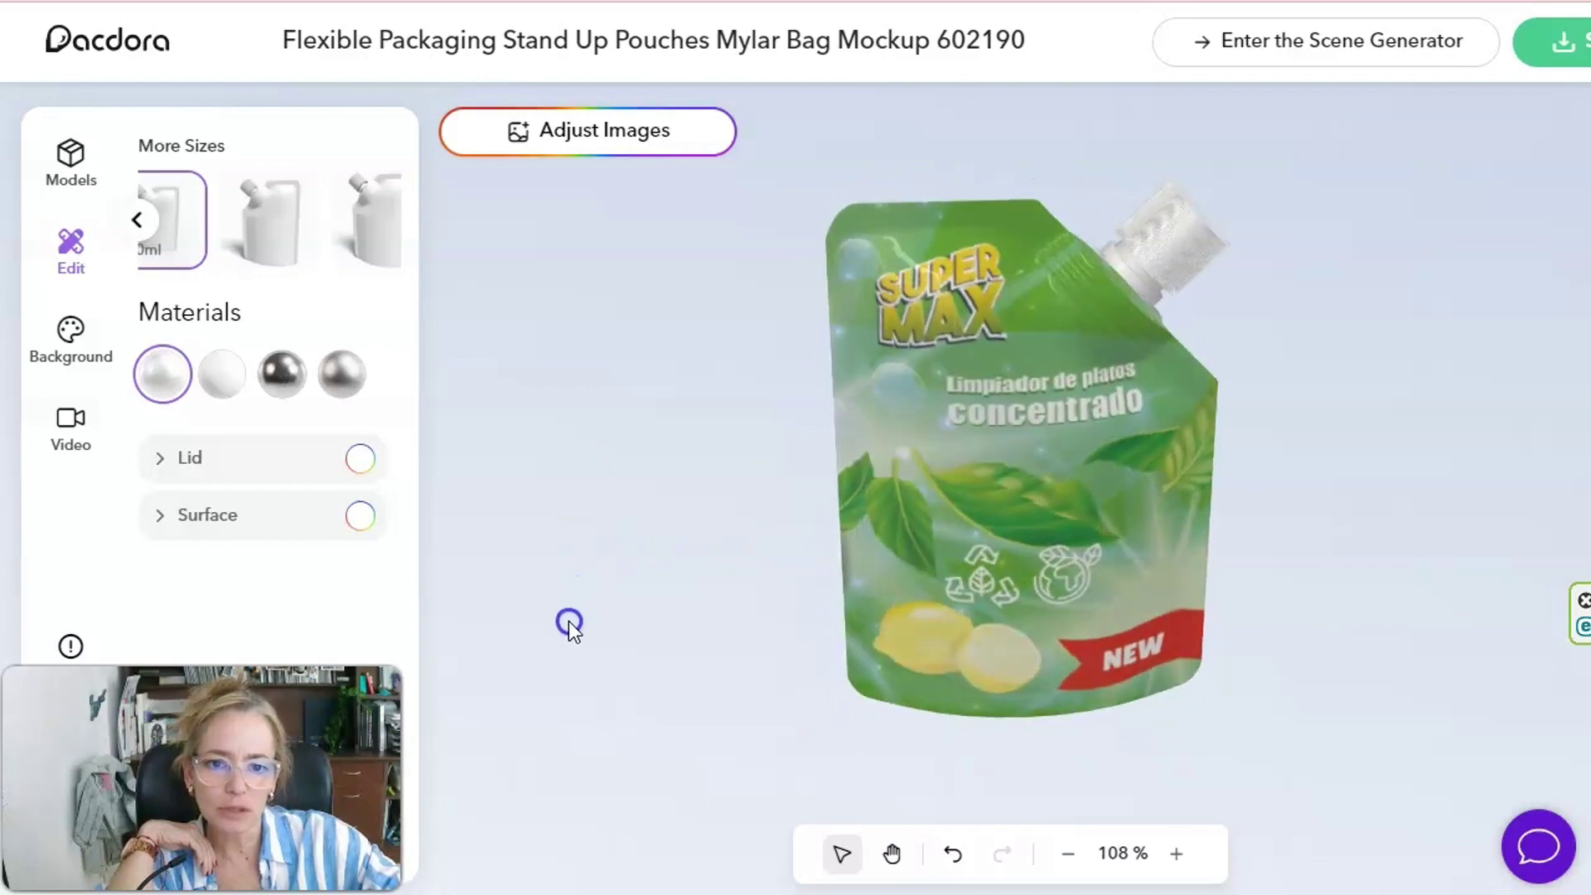
mouse_move(568, 636)
mouse_down()
mouse_move(1167, 620)
mouse_move(1051, 650)
mouse_up()
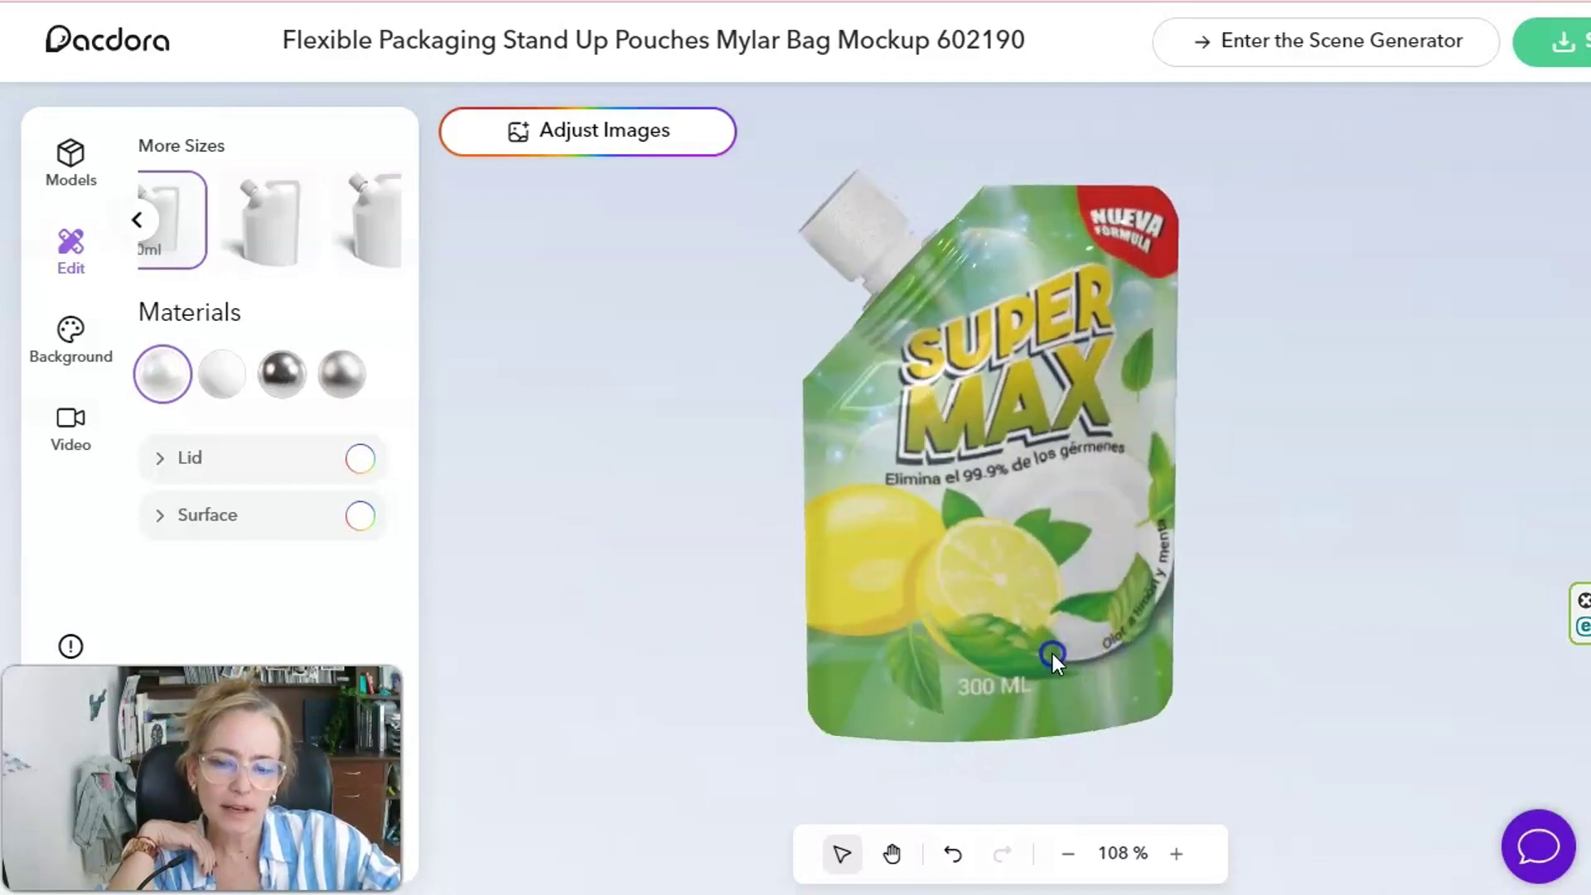
Make the pouch's spout lid red.
click(156, 461)
click(356, 461)
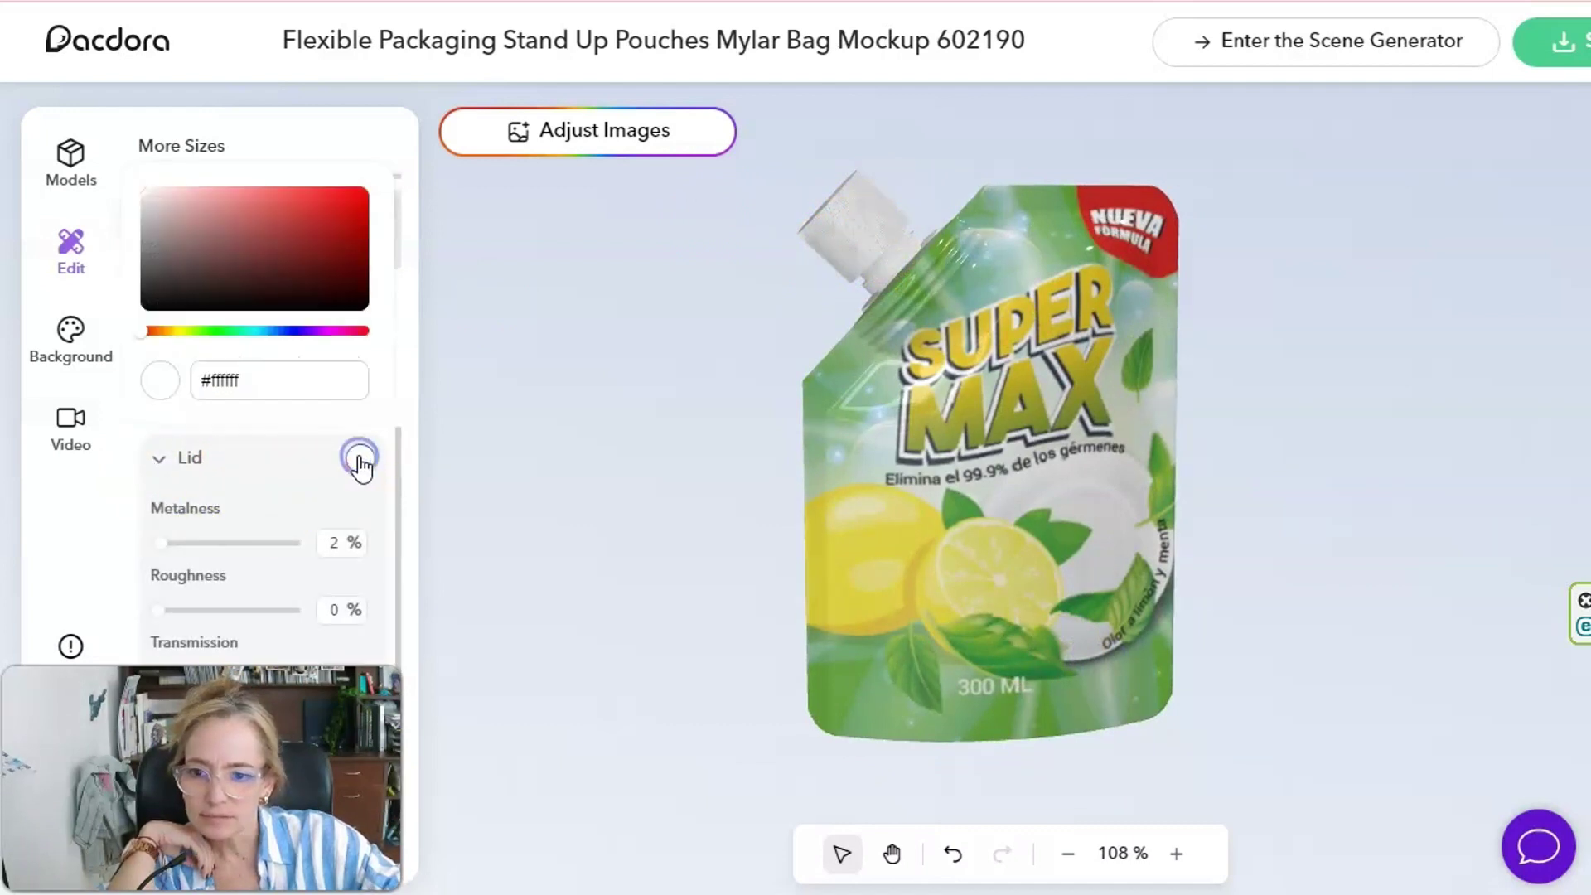
drag(287, 314, 362, 186)
click(366, 179)
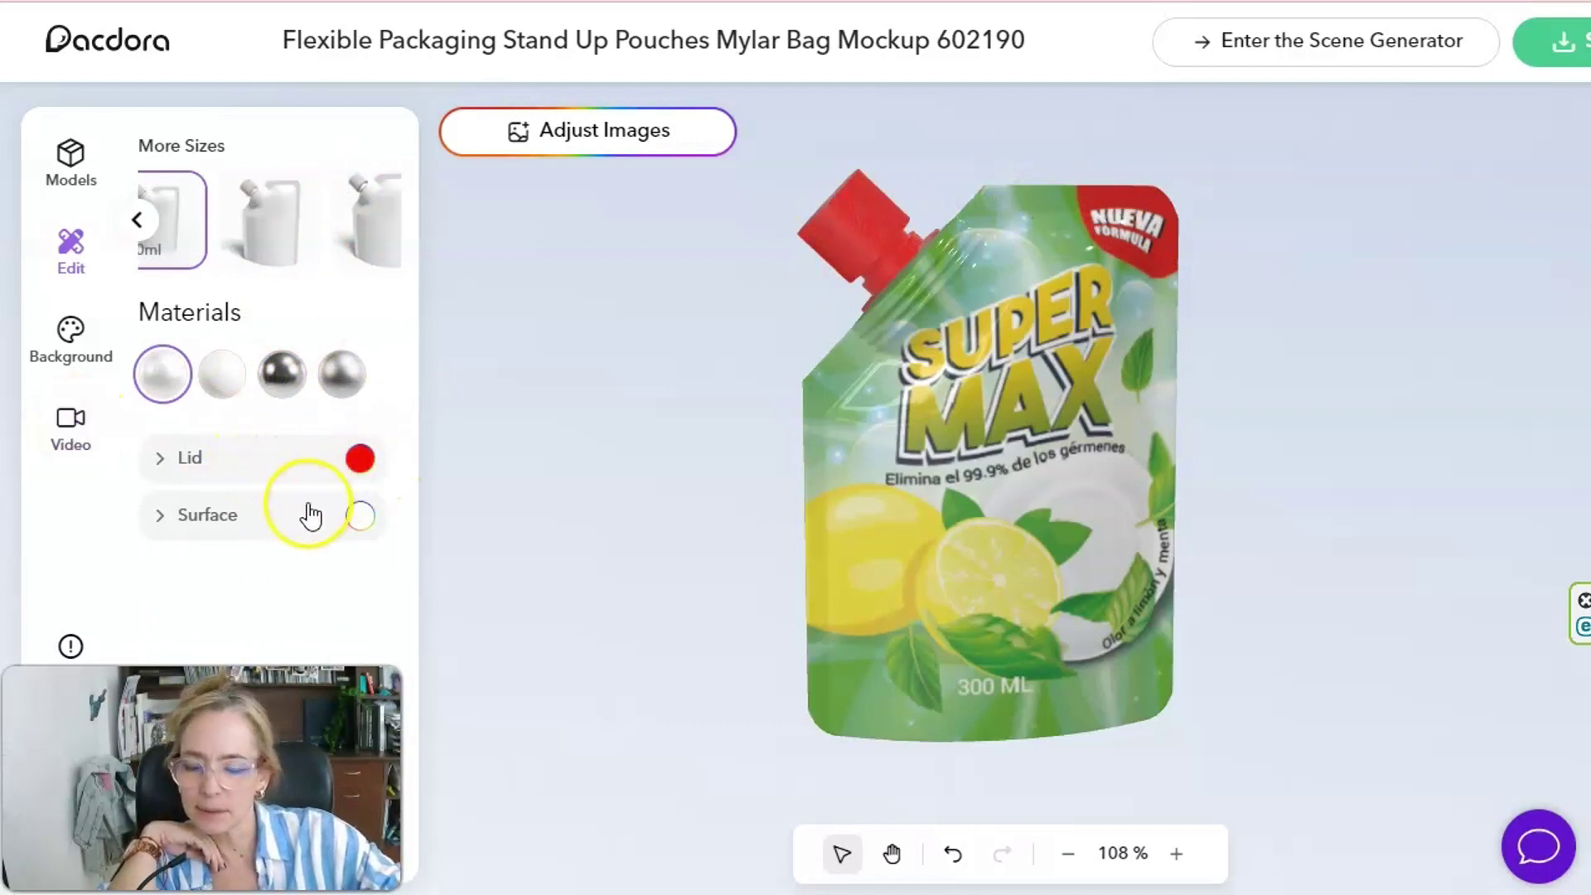
Set the lid material to 2% metalness and 37% roughness.
click(159, 461)
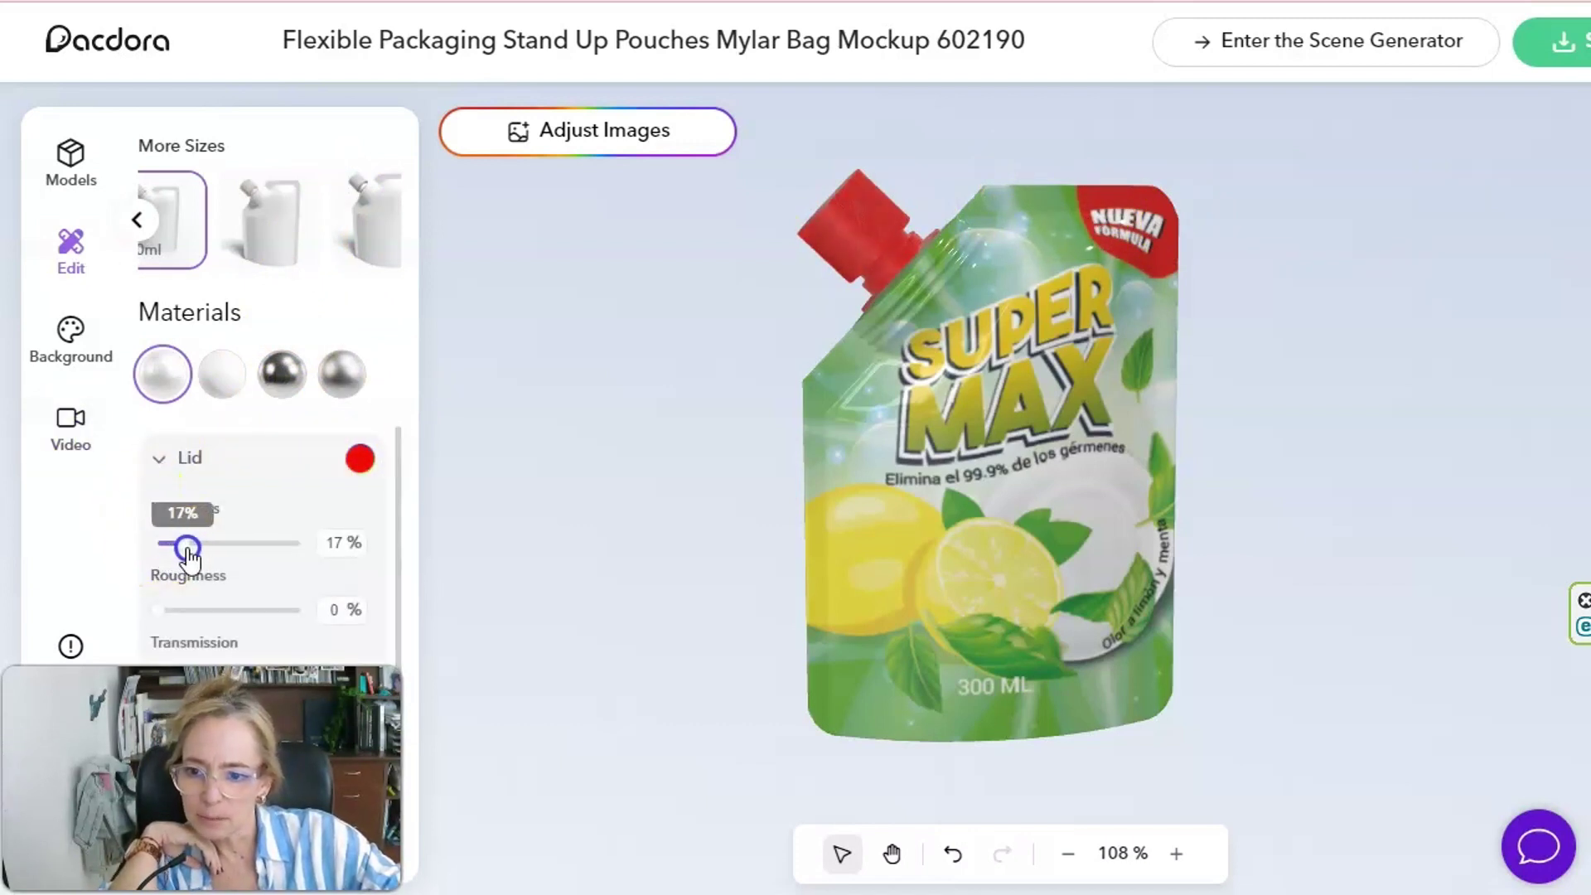
mouse_move(206, 554)
mouse_down()
mouse_move(312, 553)
mouse_move(150, 549)
mouse_move(176, 550)
mouse_up()
mouse_move(158, 610)
mouse_down()
mouse_move(382, 606)
mouse_move(118, 611)
mouse_up()
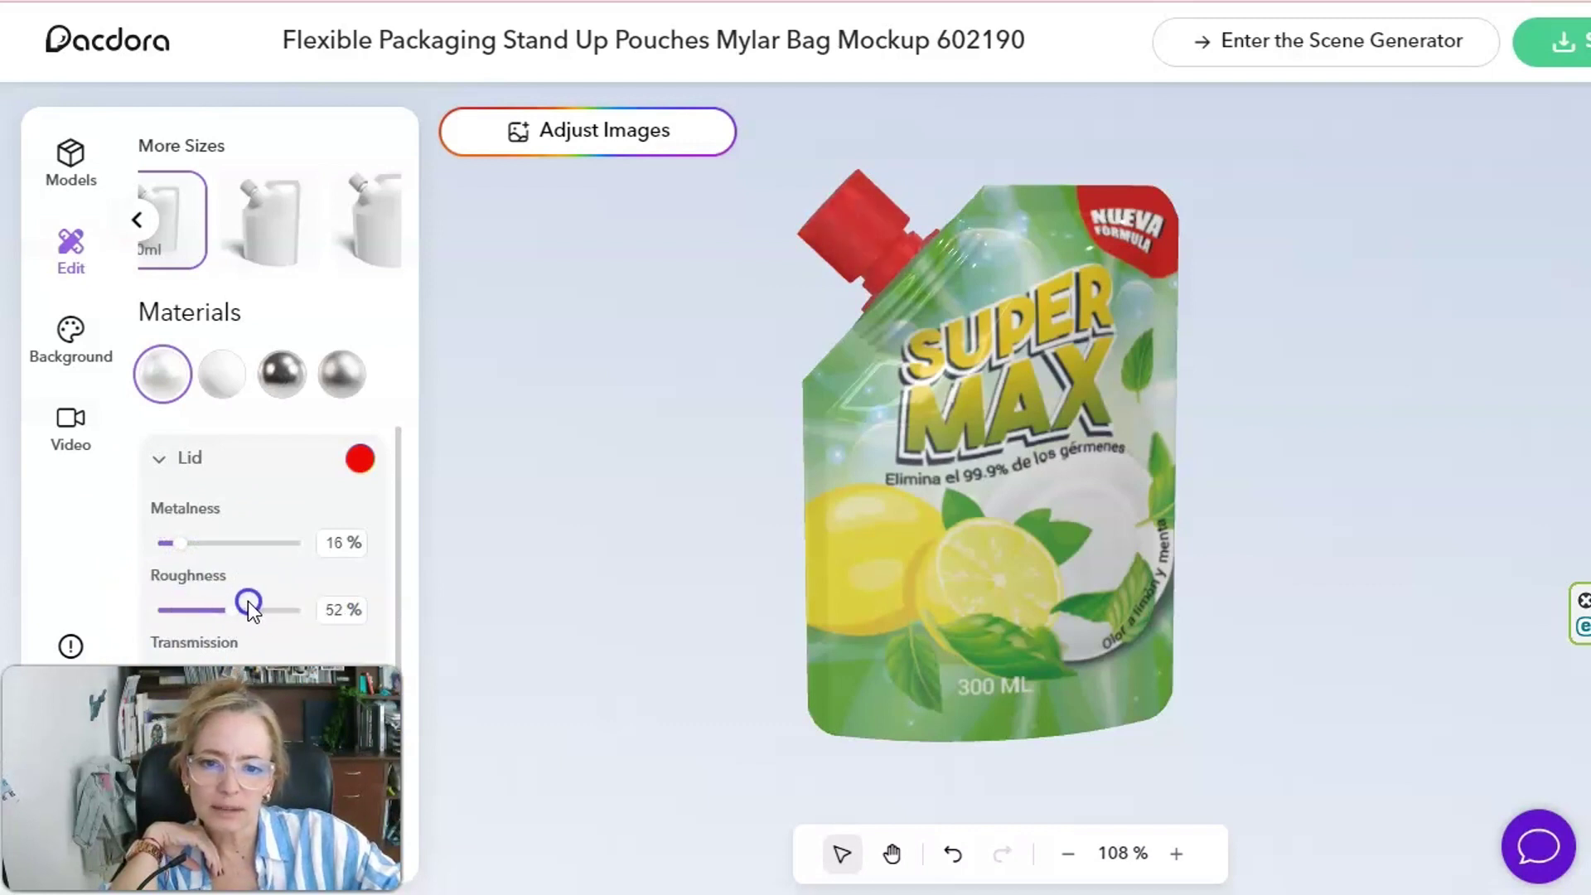
drag(247, 600, 242, 600)
scroll(242, 600, down, 1)
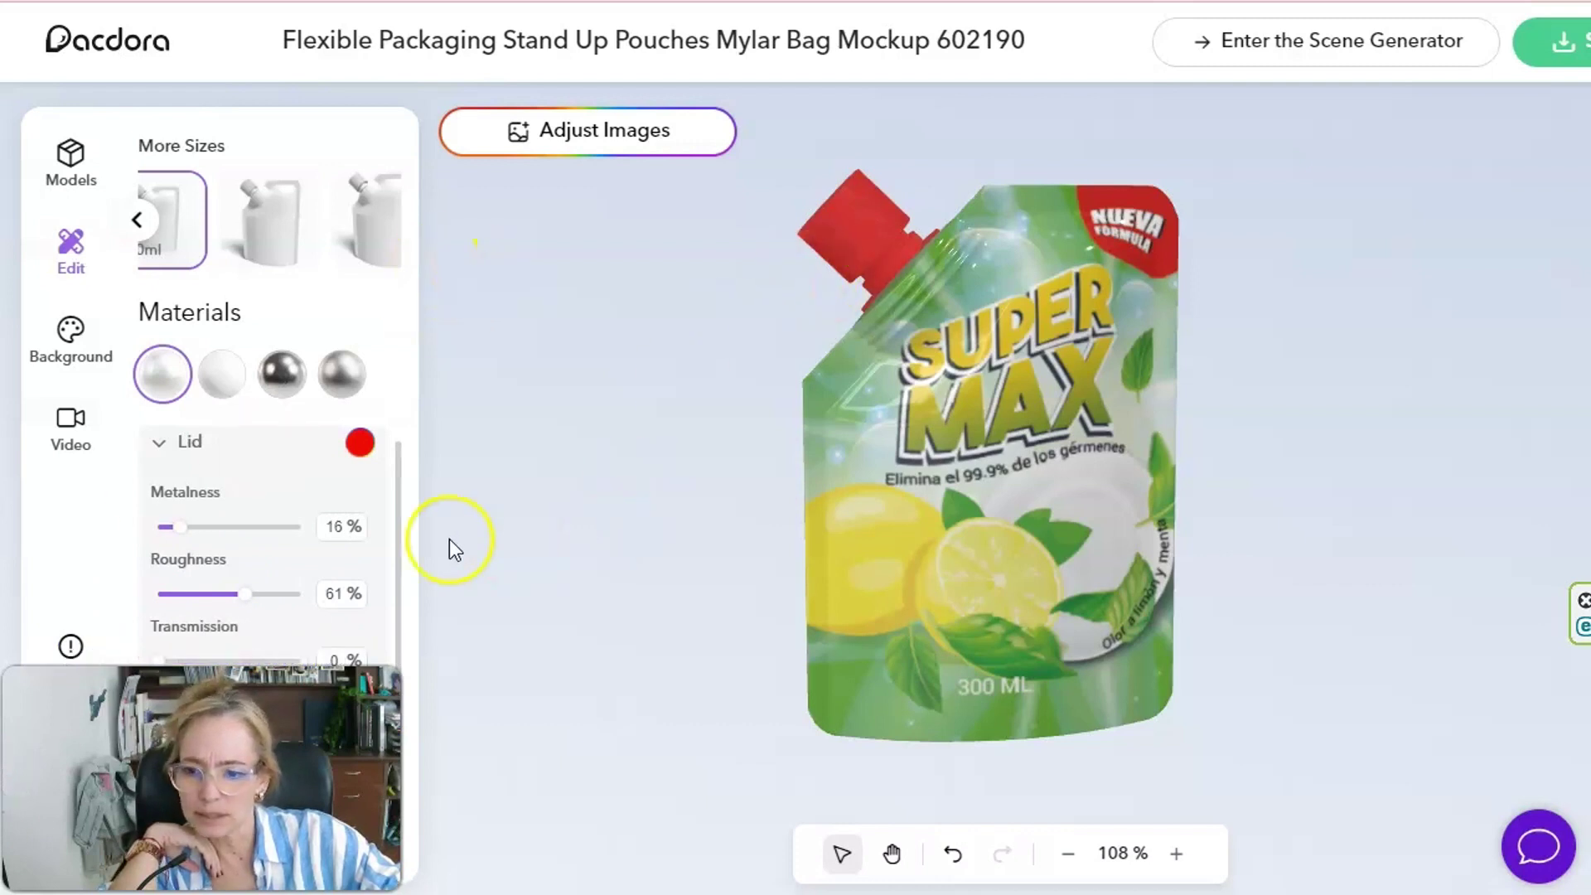
Compare the glossy, matt and metal material presets, settling on Plastic matt.
click(214, 383)
click(281, 374)
click(348, 377)
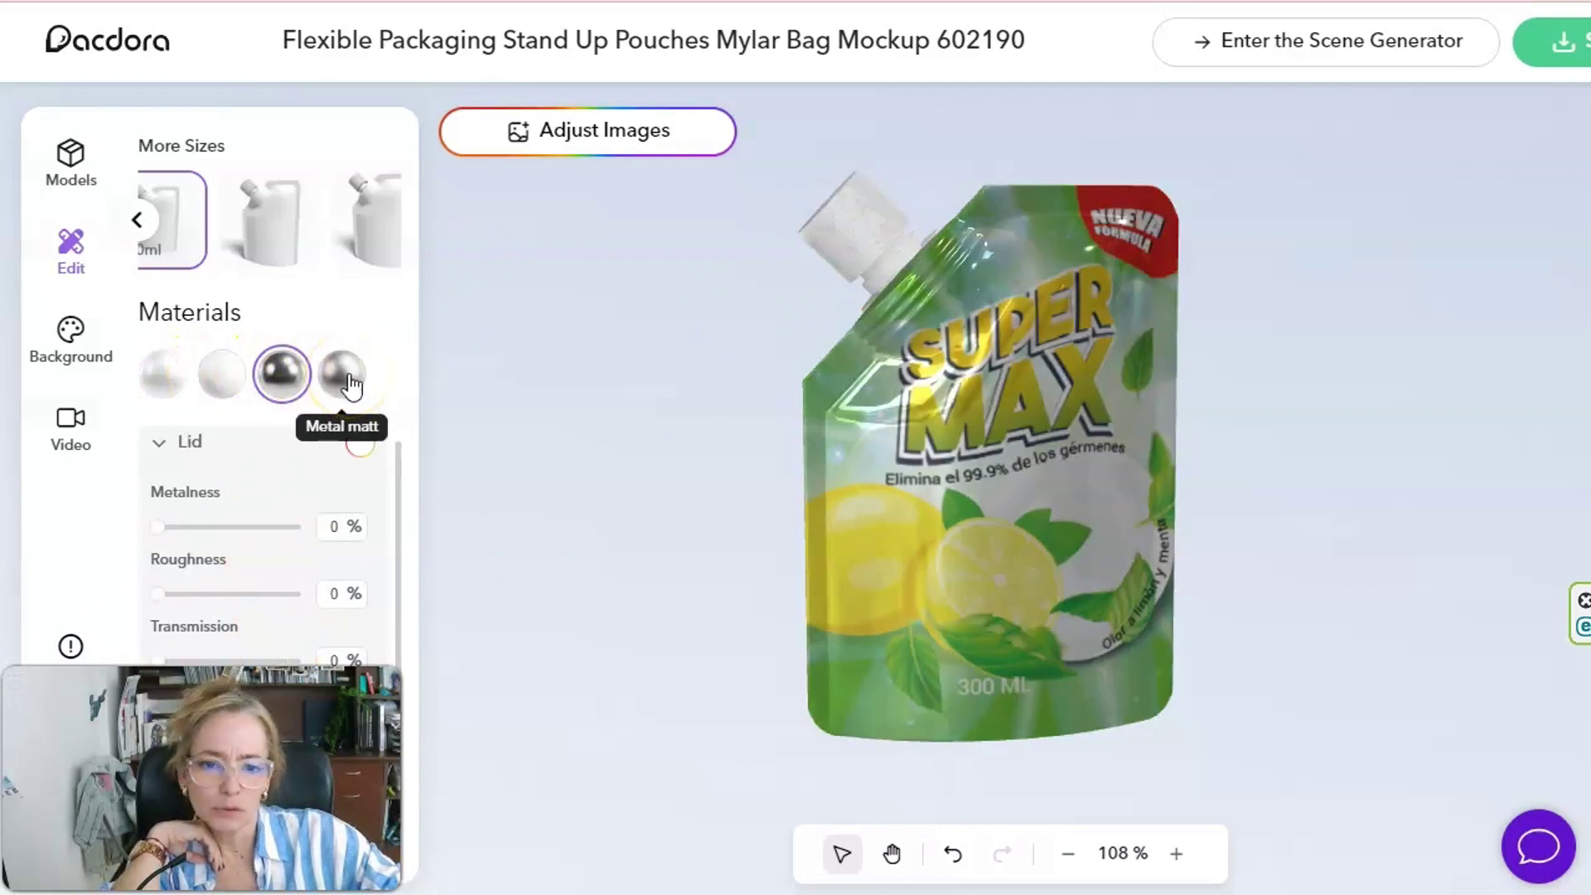
click(348, 379)
click(282, 377)
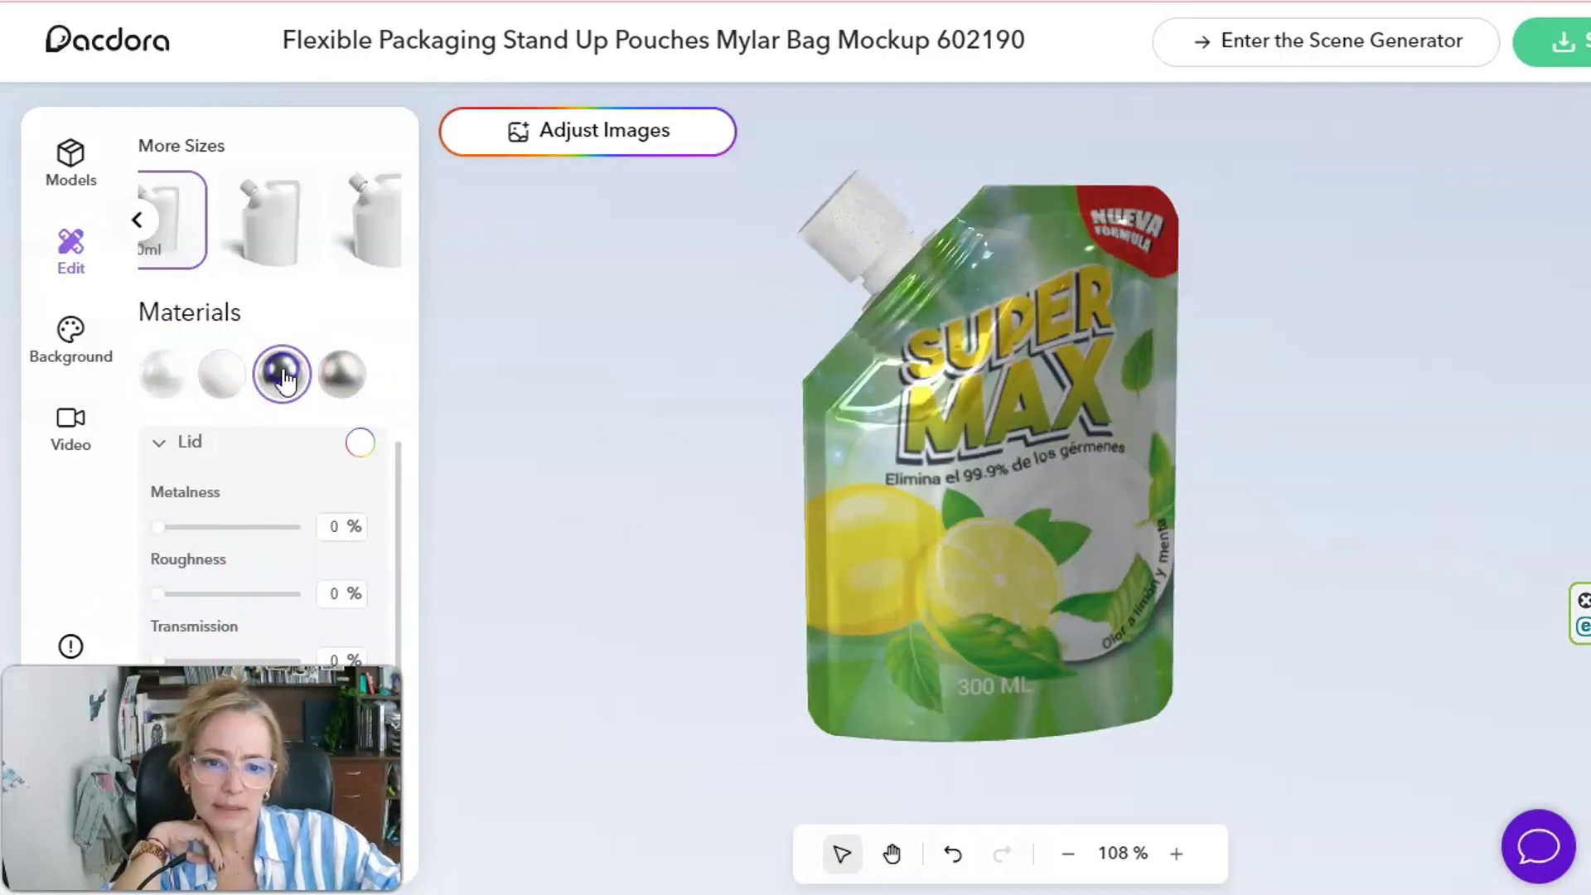
click(215, 383)
click(159, 383)
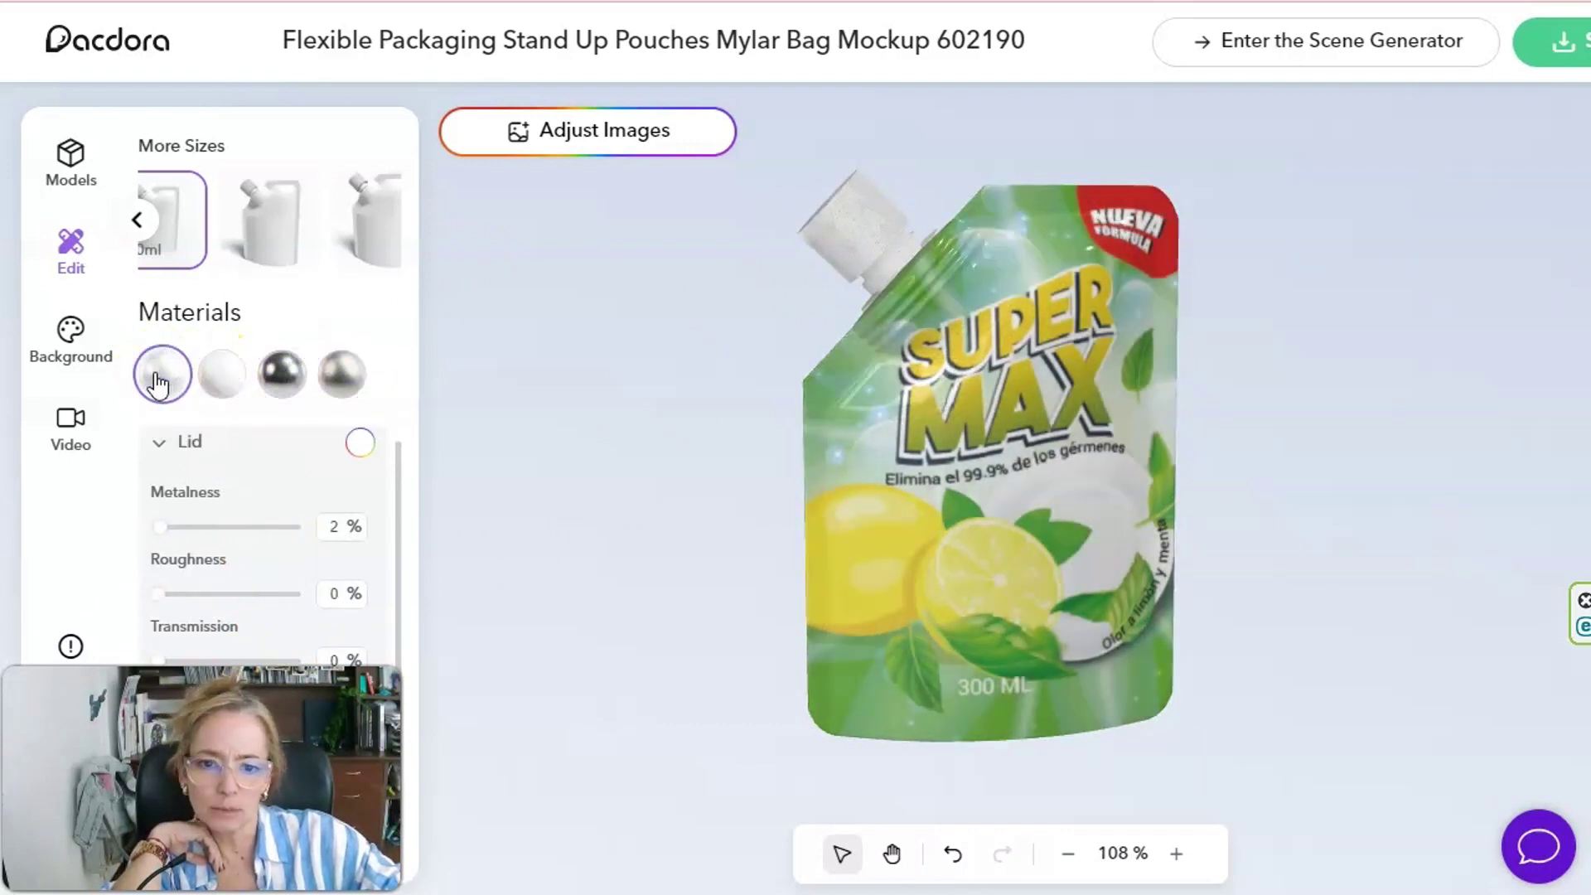
click(225, 380)
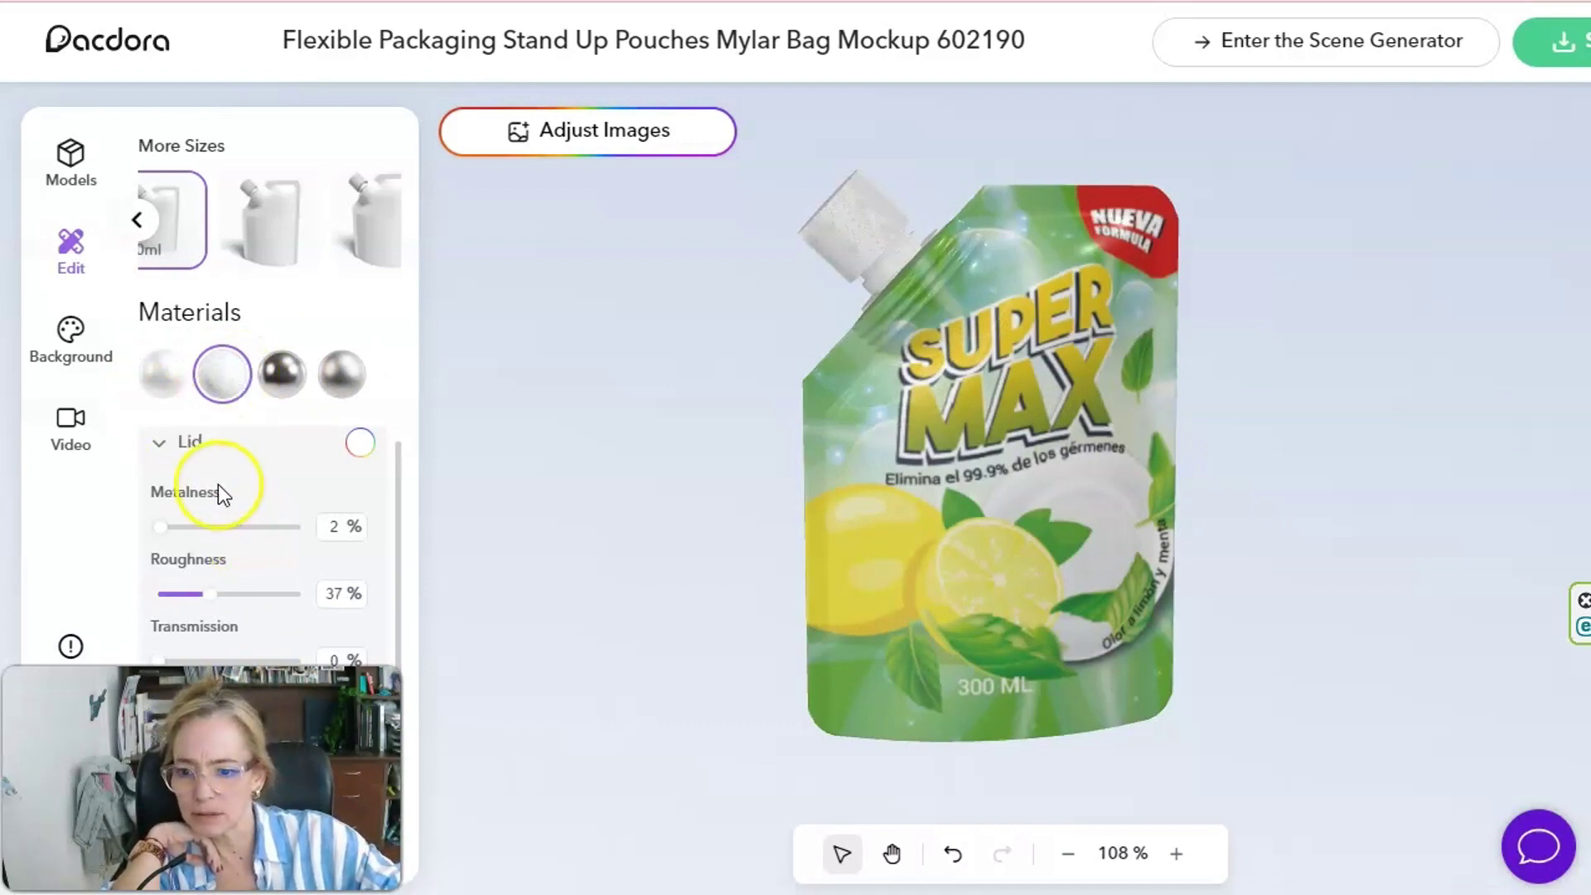
Lower the metalness of the pouch surface material.
click(162, 445)
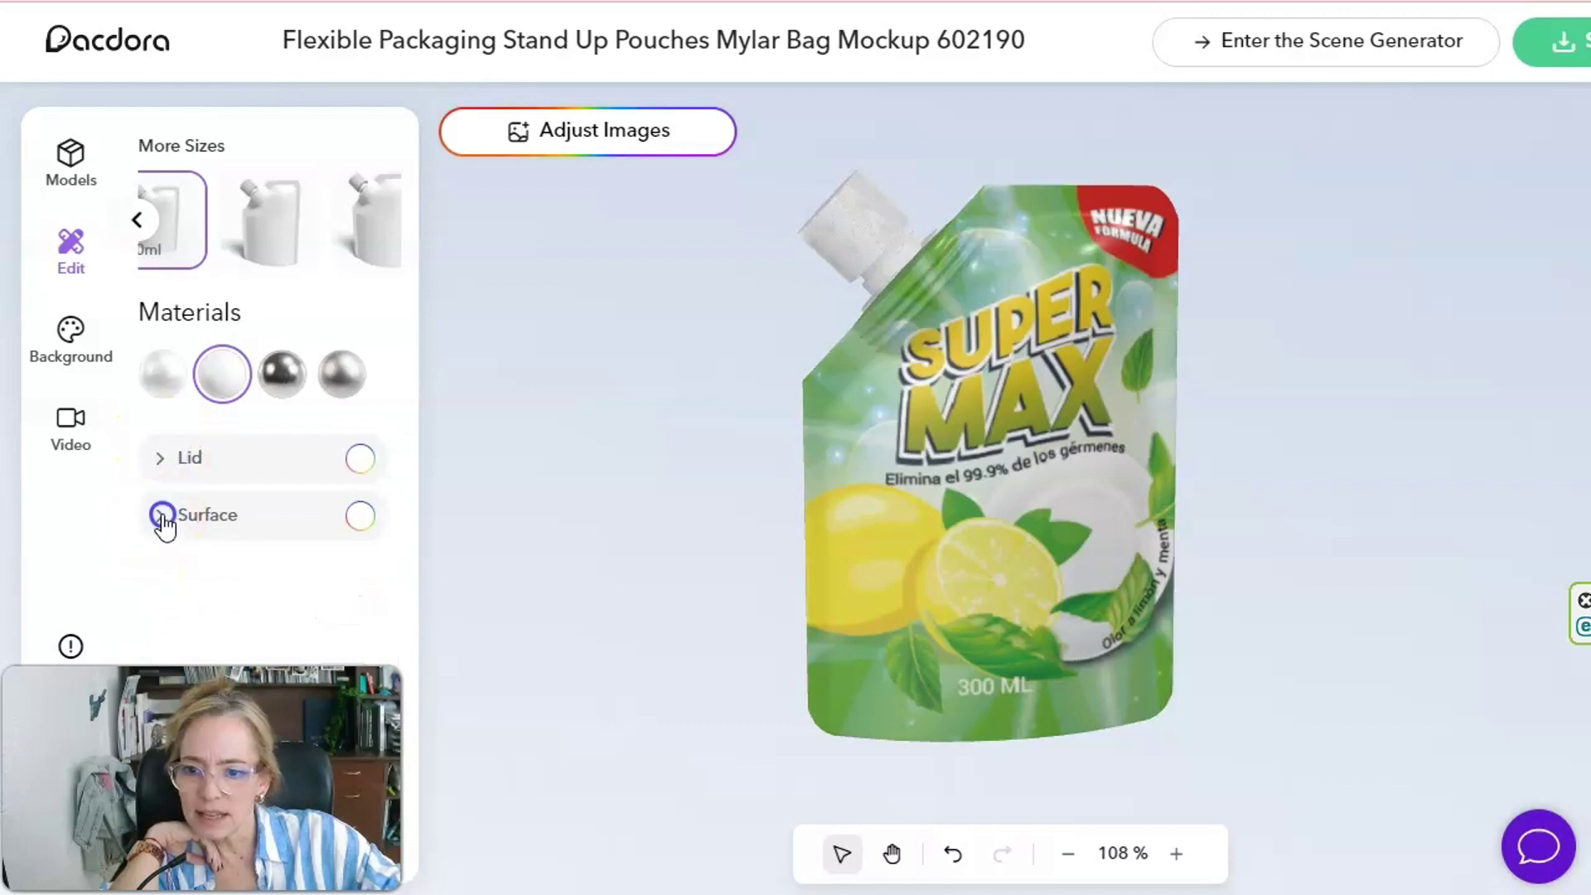
click(161, 516)
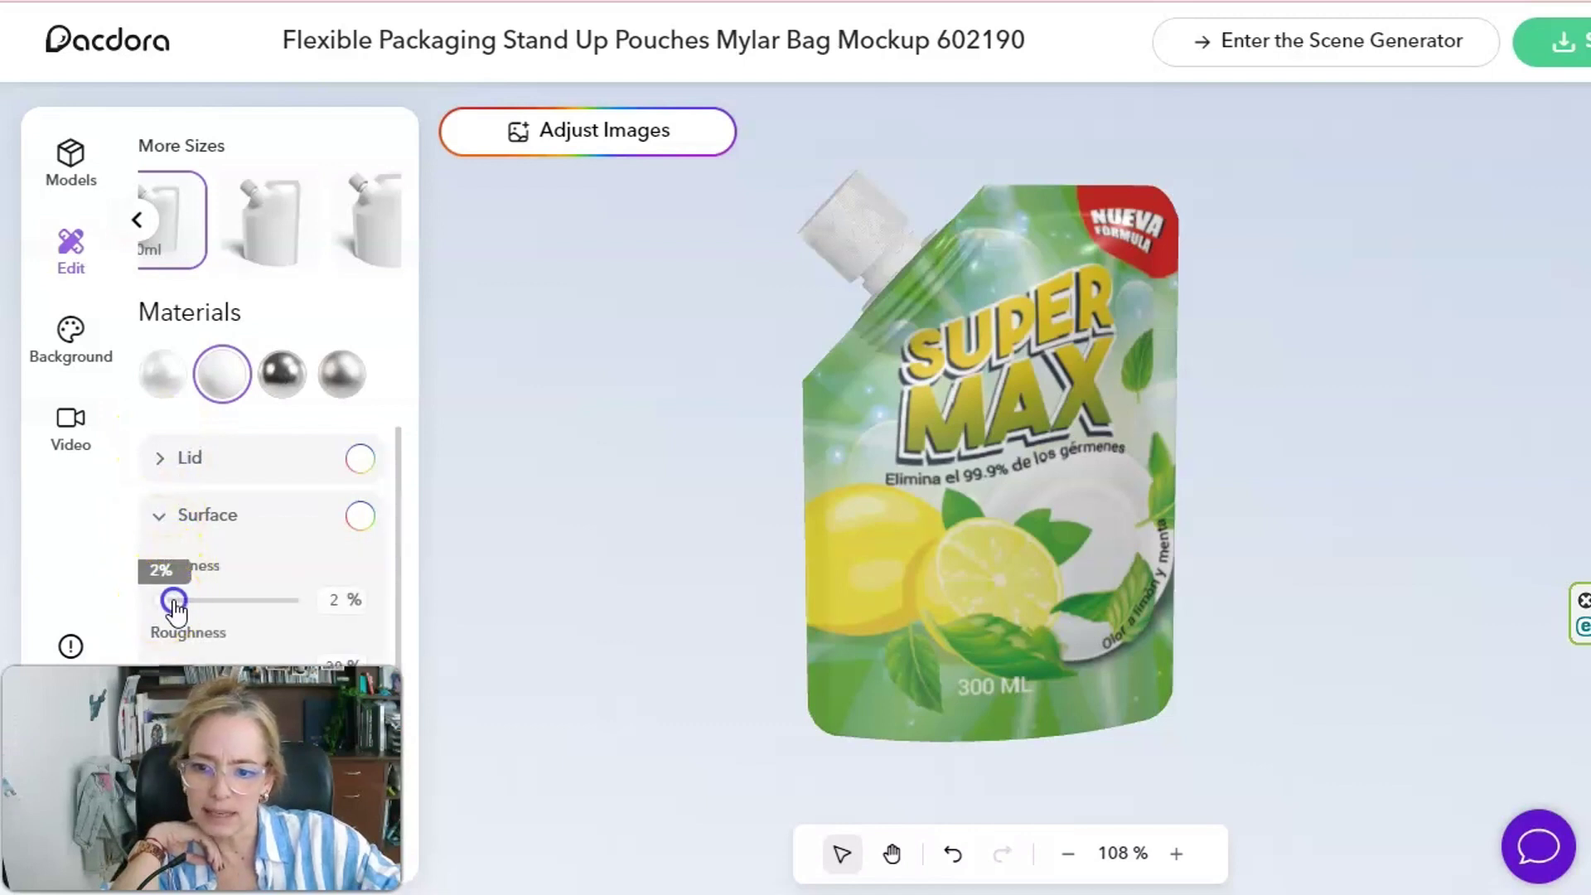
mouse_move(175, 608)
mouse_down()
mouse_move(396, 611)
mouse_move(50, 629)
mouse_up()
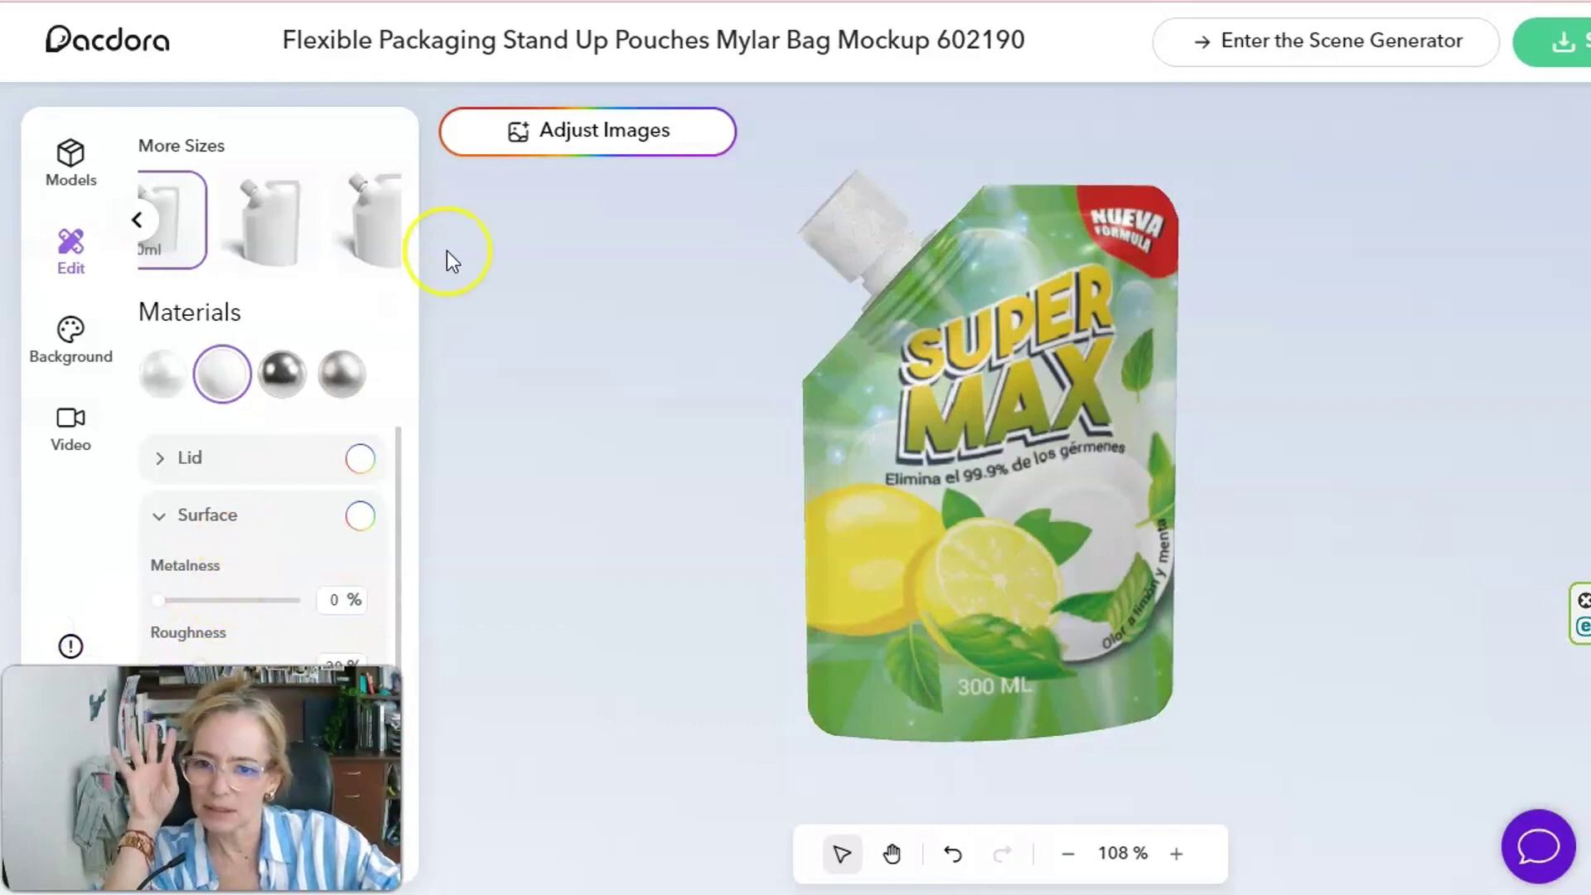
Preview the Rotation video preset on the pouch, then return to the Edit panel.
click(70, 425)
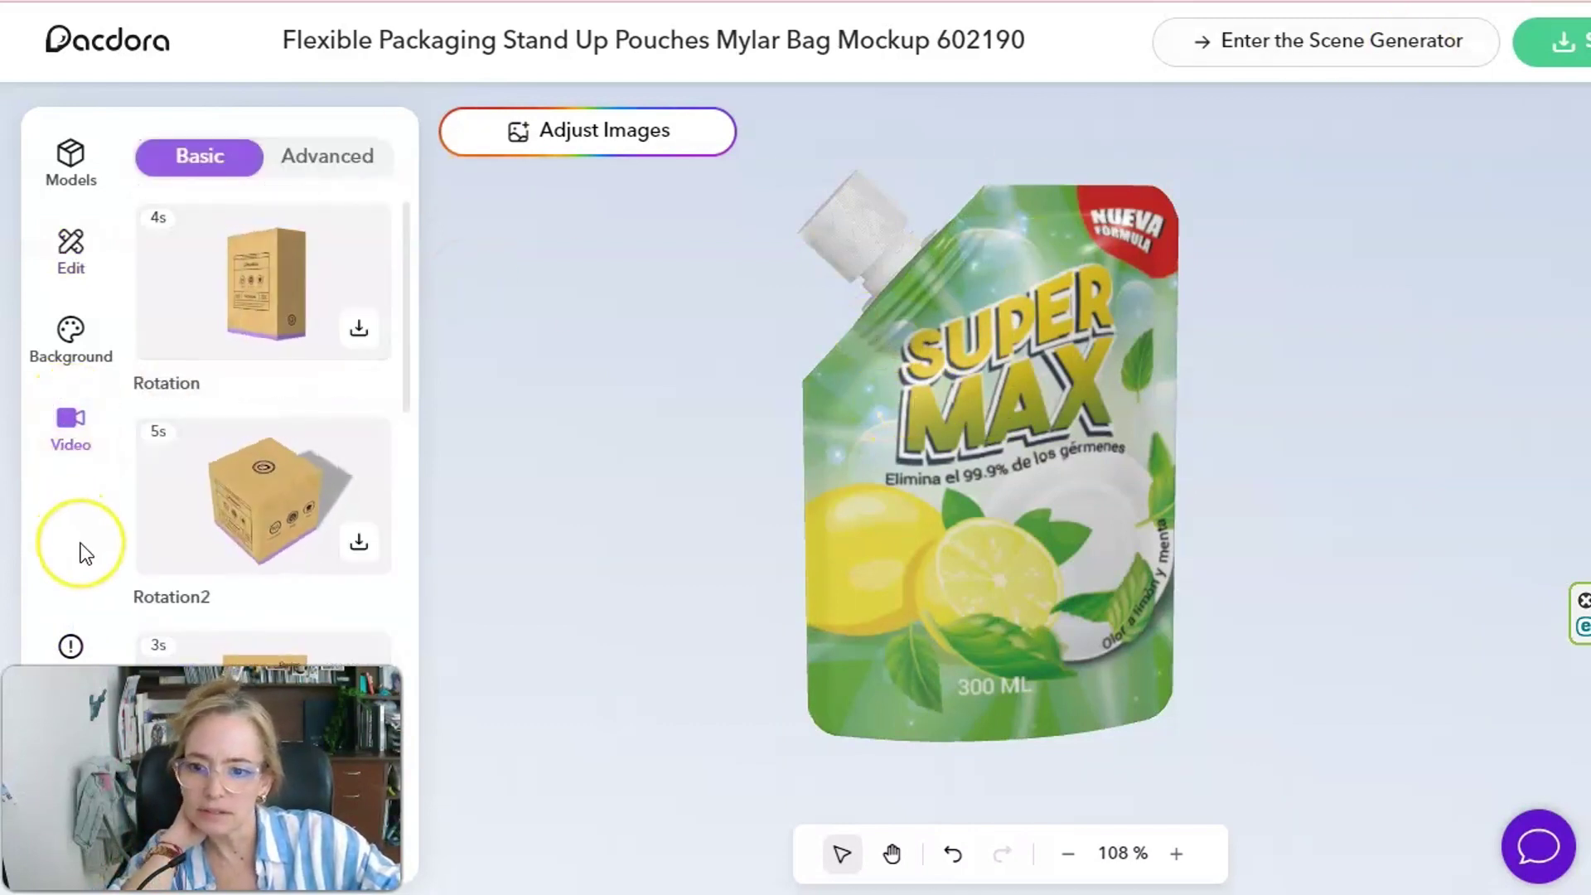
click(288, 302)
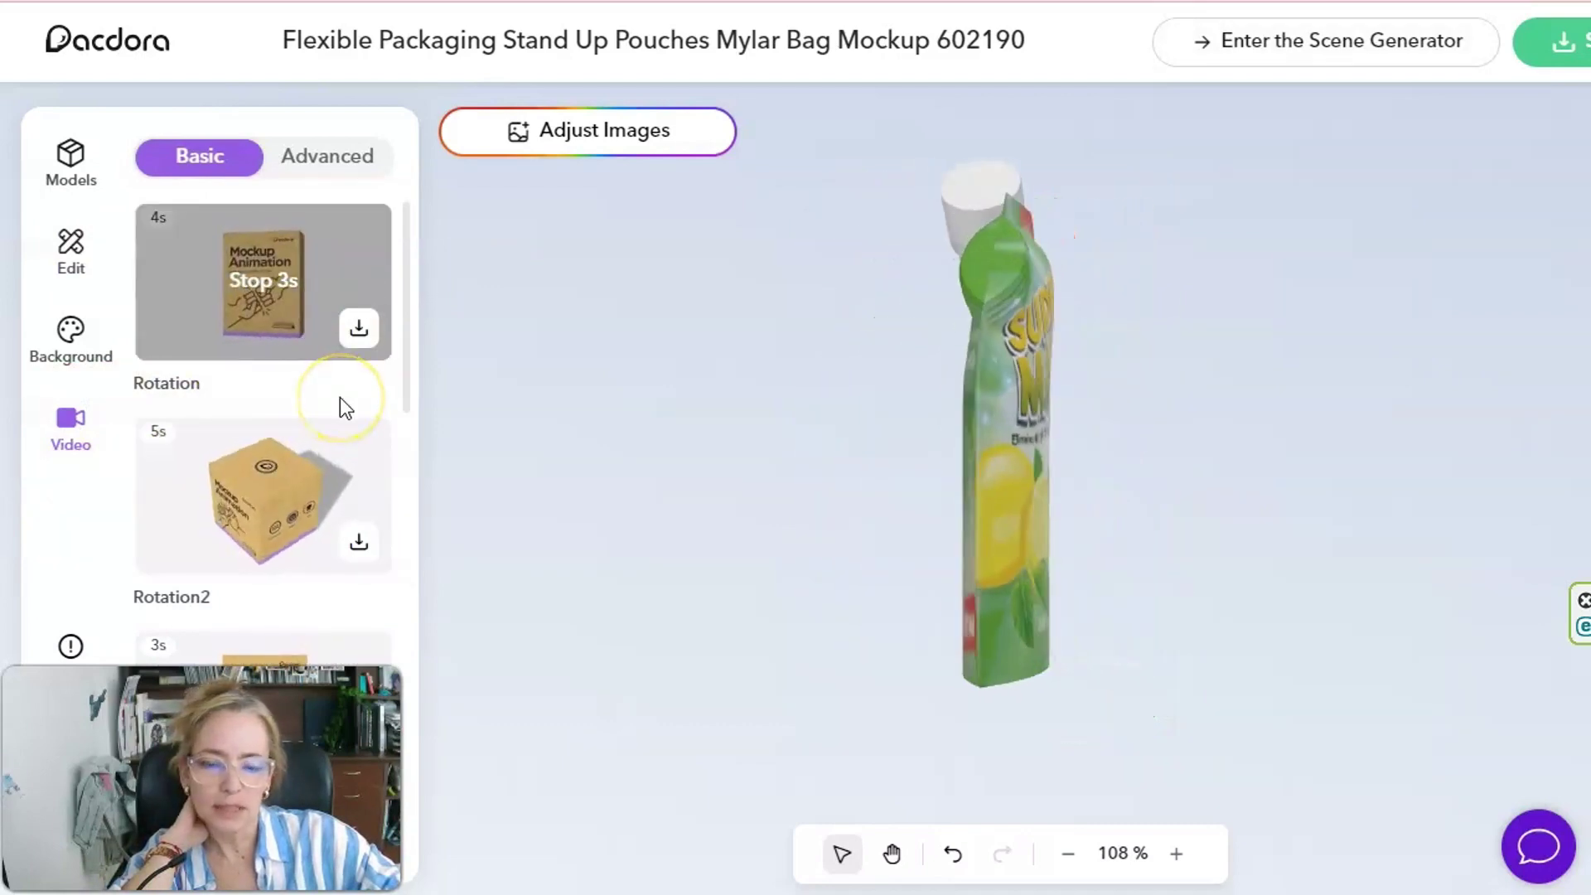
click(222, 352)
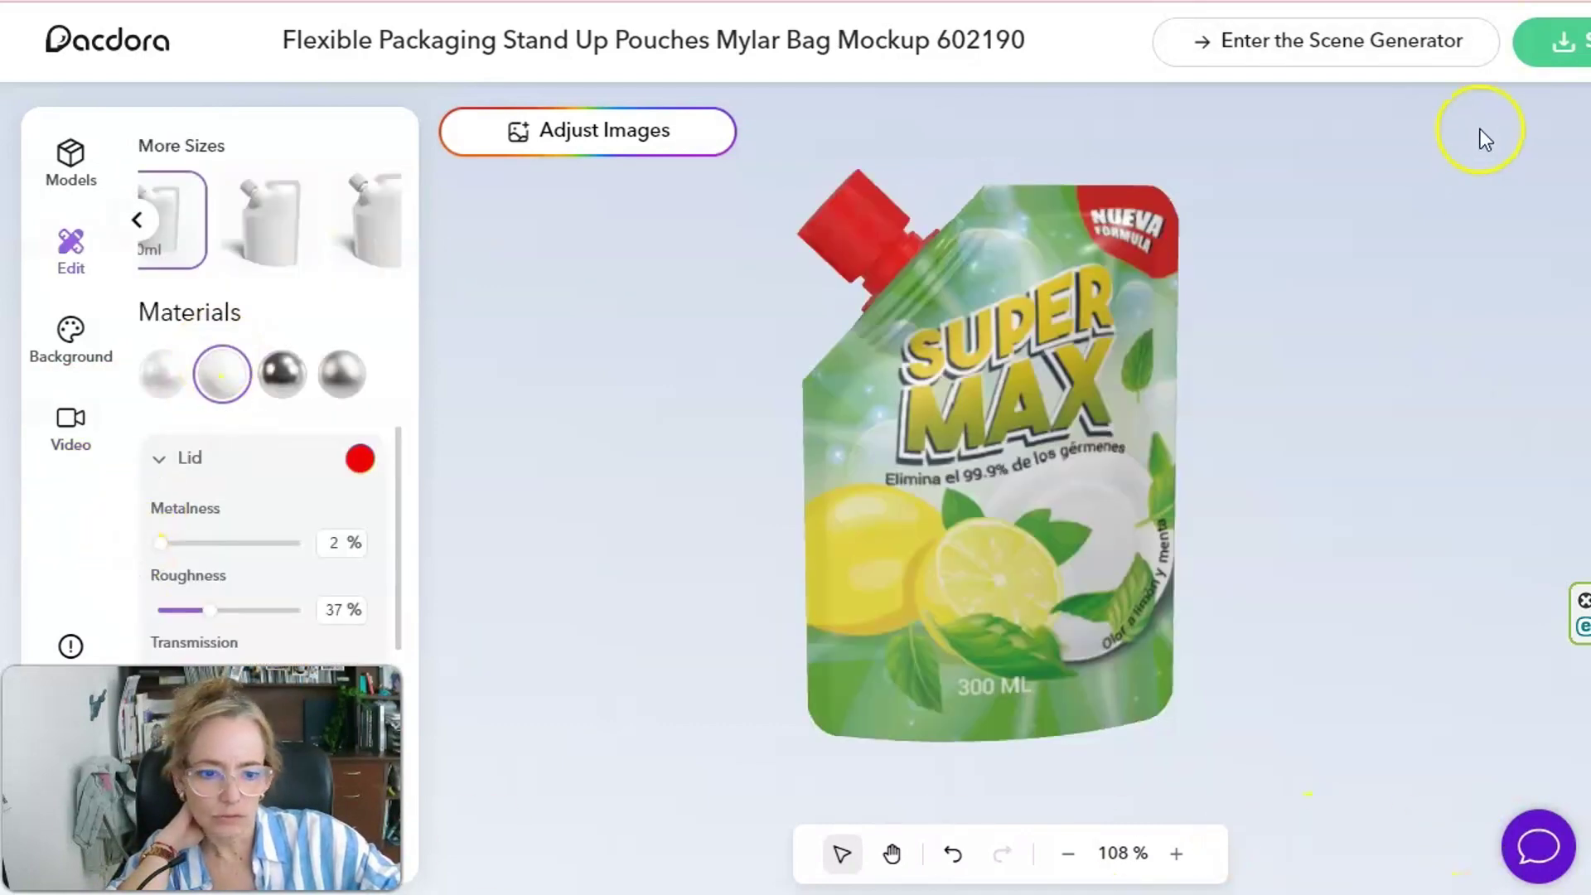
Load the pouch into the Scene Generator and apply the three-pouch white pedestal scene.
click(1369, 45)
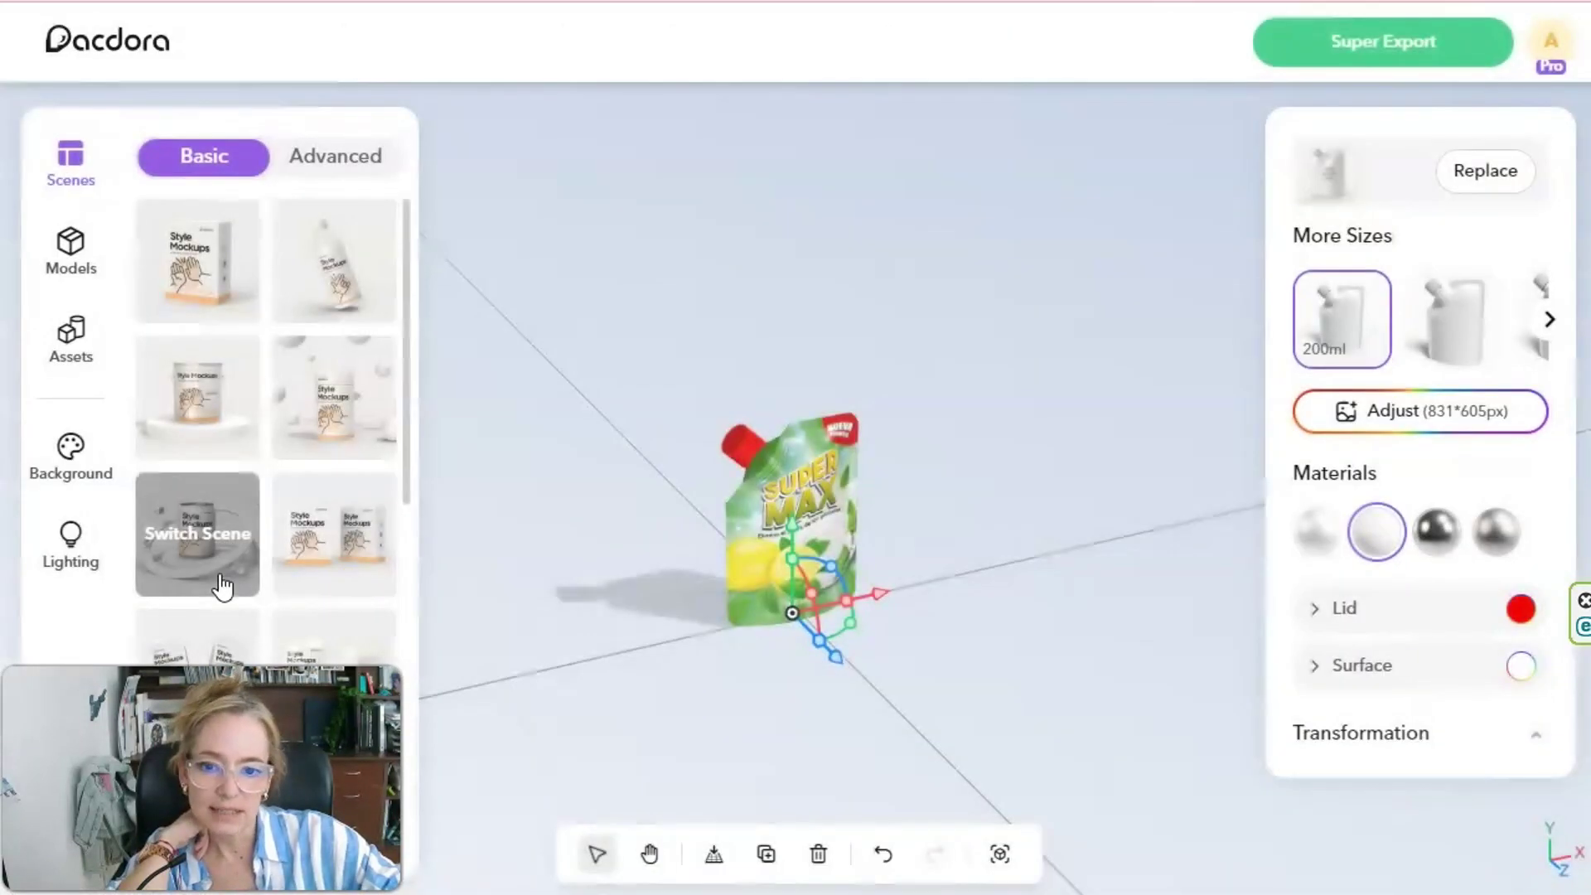
click(228, 578)
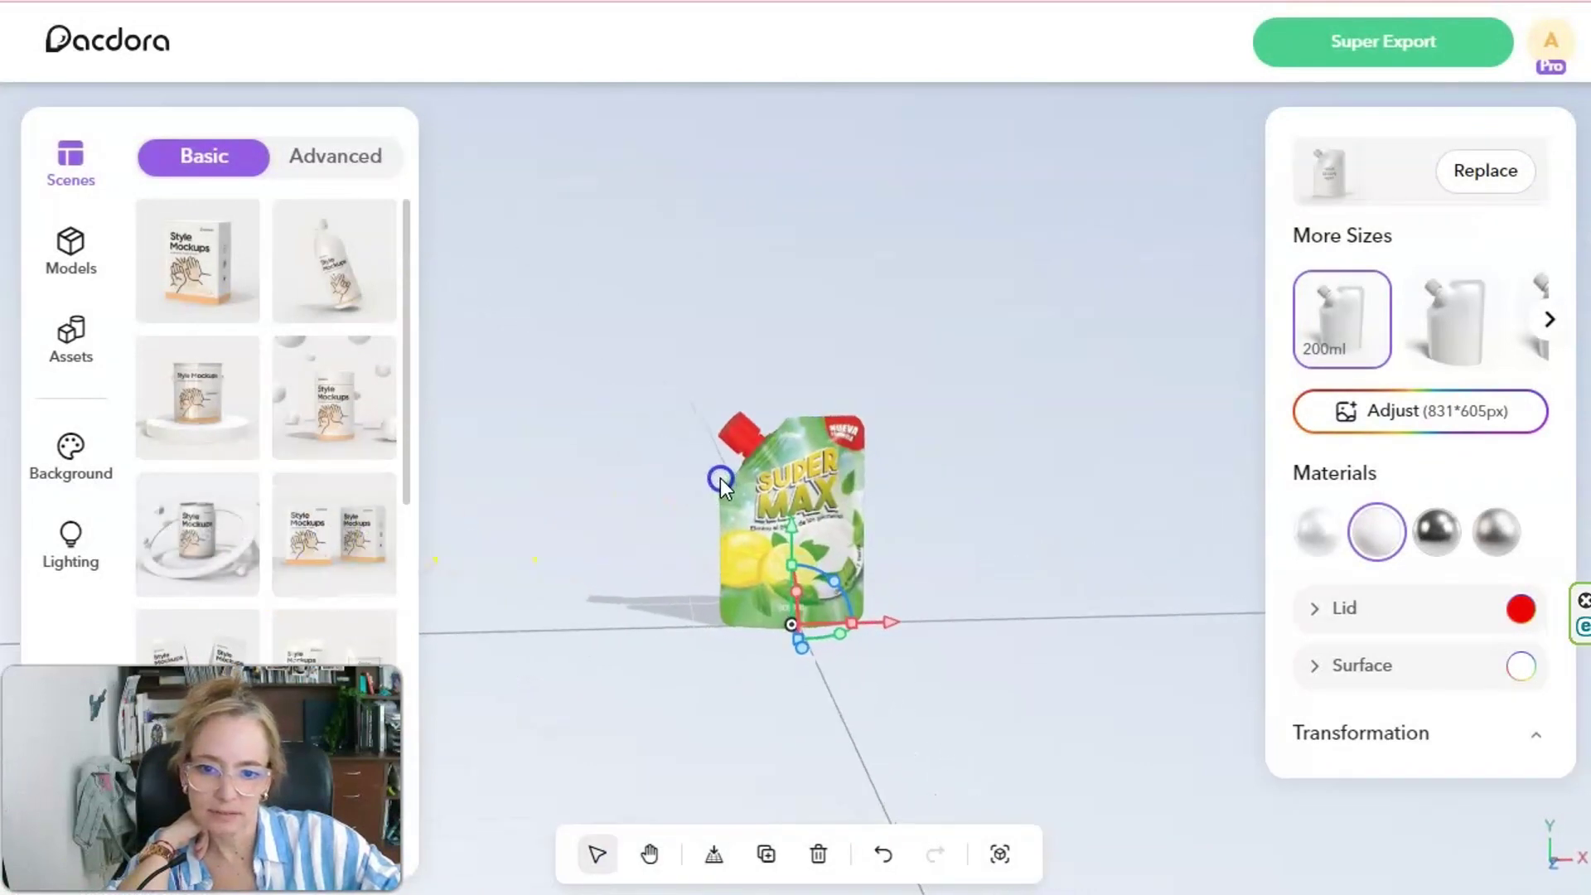
mouse_move(698, 426)
mouse_down()
mouse_move(599, 526)
mouse_move(713, 628)
mouse_move(956, 605)
mouse_move(1000, 500)
mouse_move(916, 358)
mouse_move(682, 370)
mouse_move(710, 383)
mouse_move(709, 355)
mouse_up()
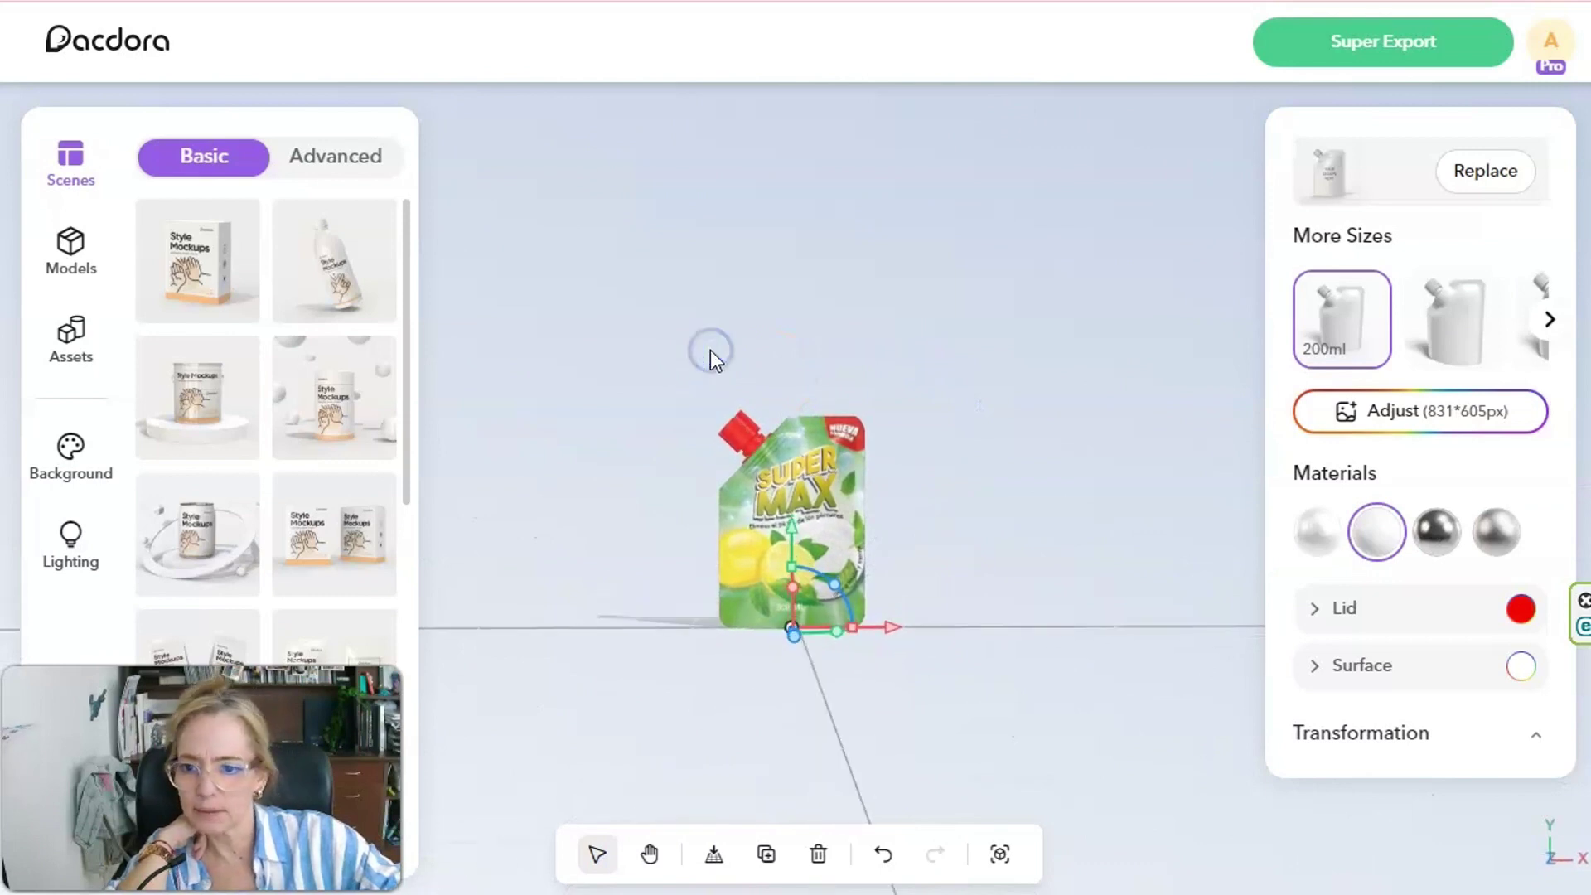
click(325, 534)
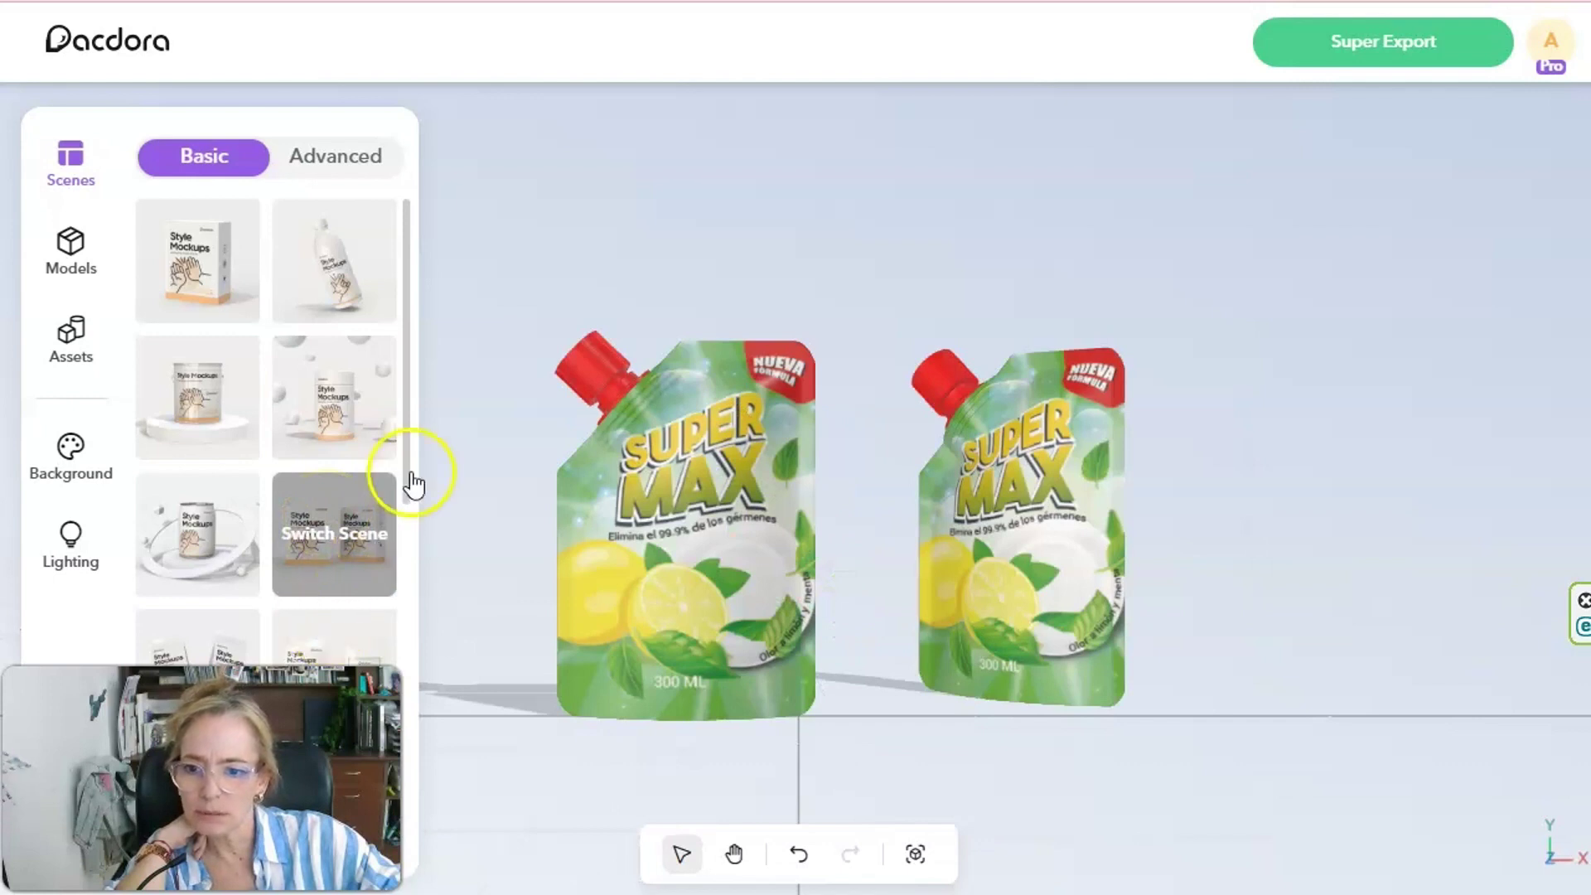
scroll(265, 497, down, 5)
click(235, 655)
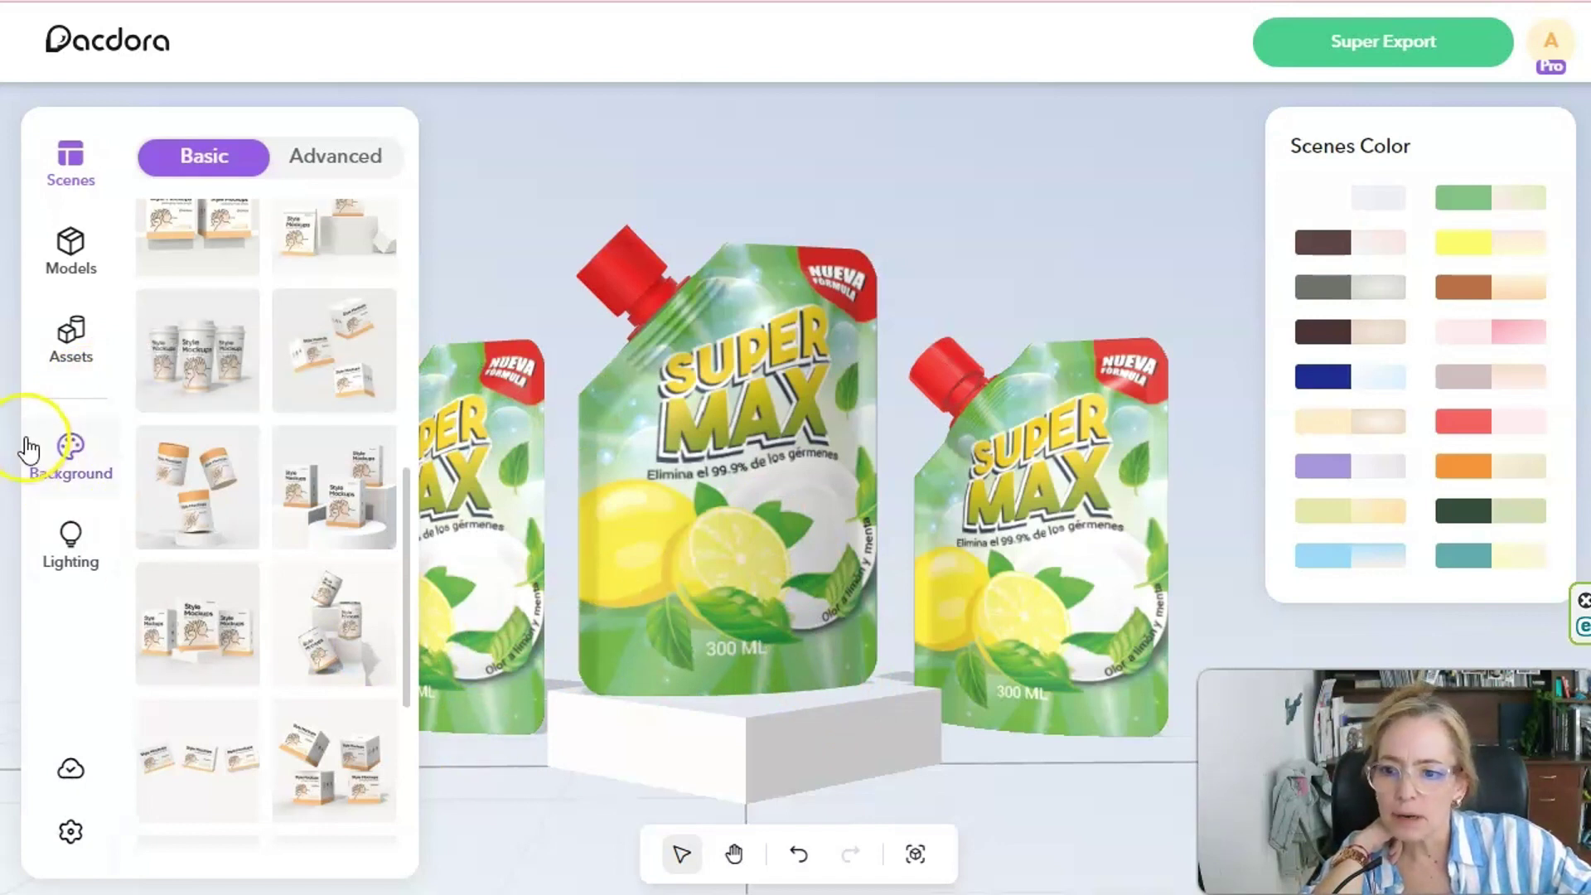
Explore the Background options, switching to an image background and starting an upload.
click(72, 448)
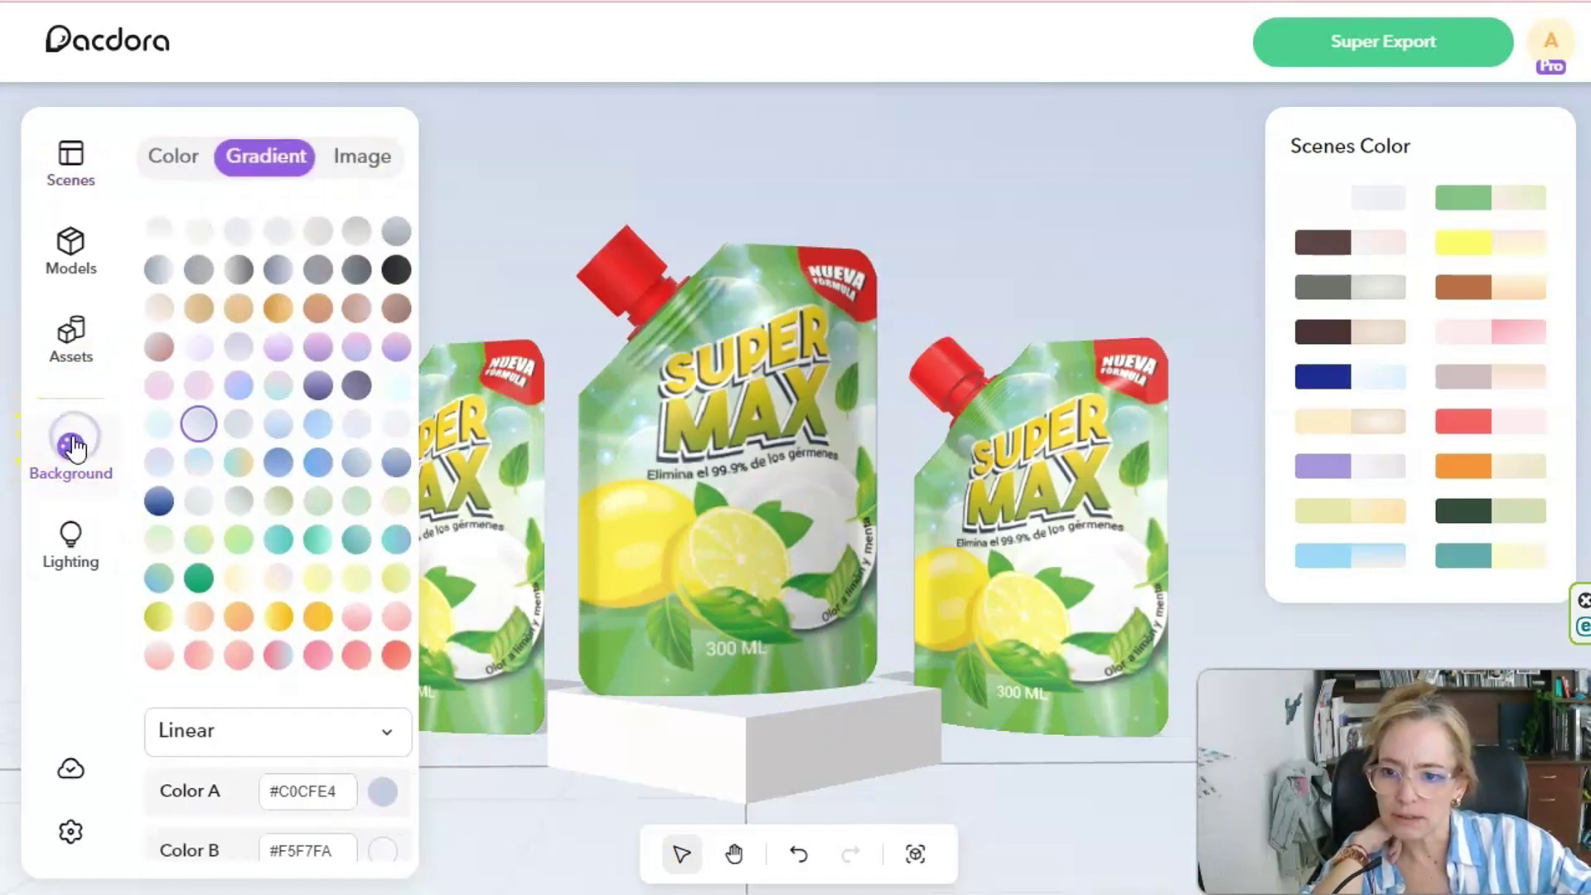
click(73, 352)
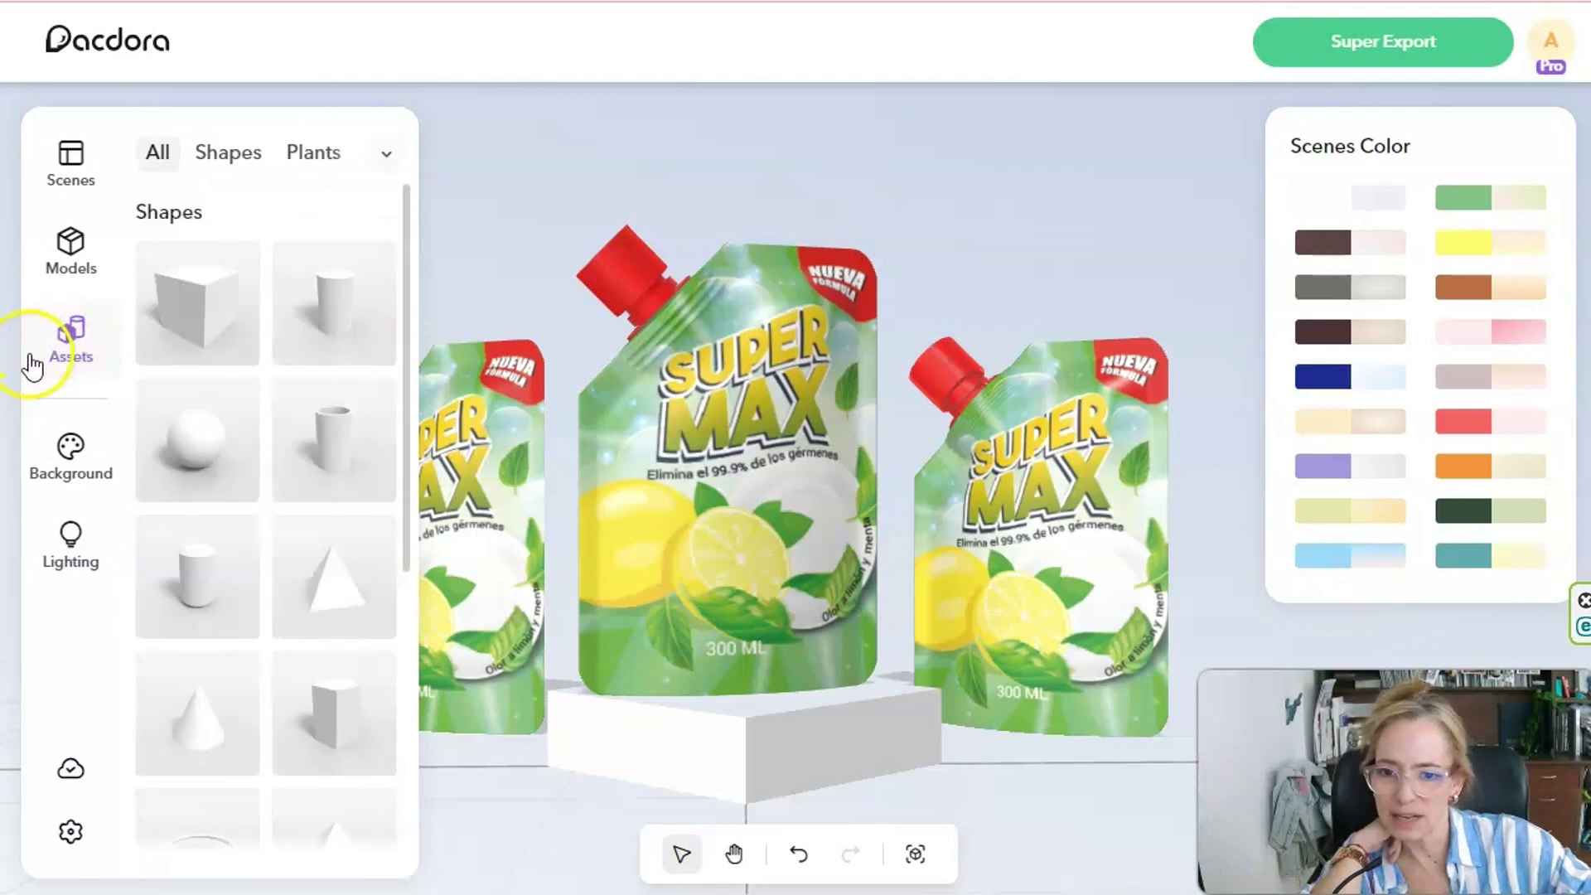
click(72, 447)
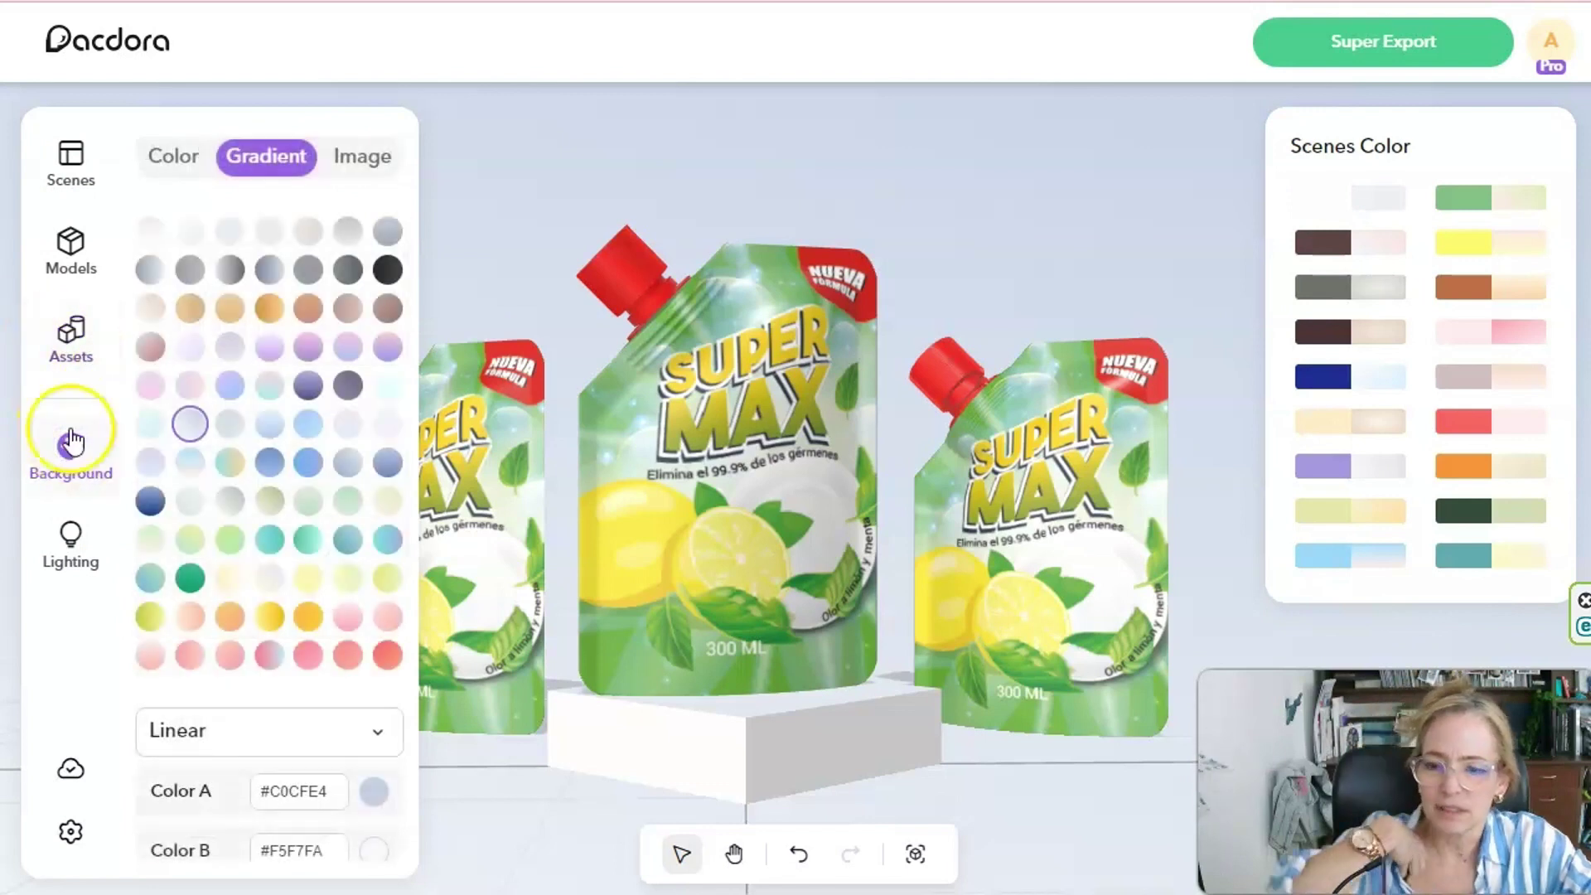
click(354, 162)
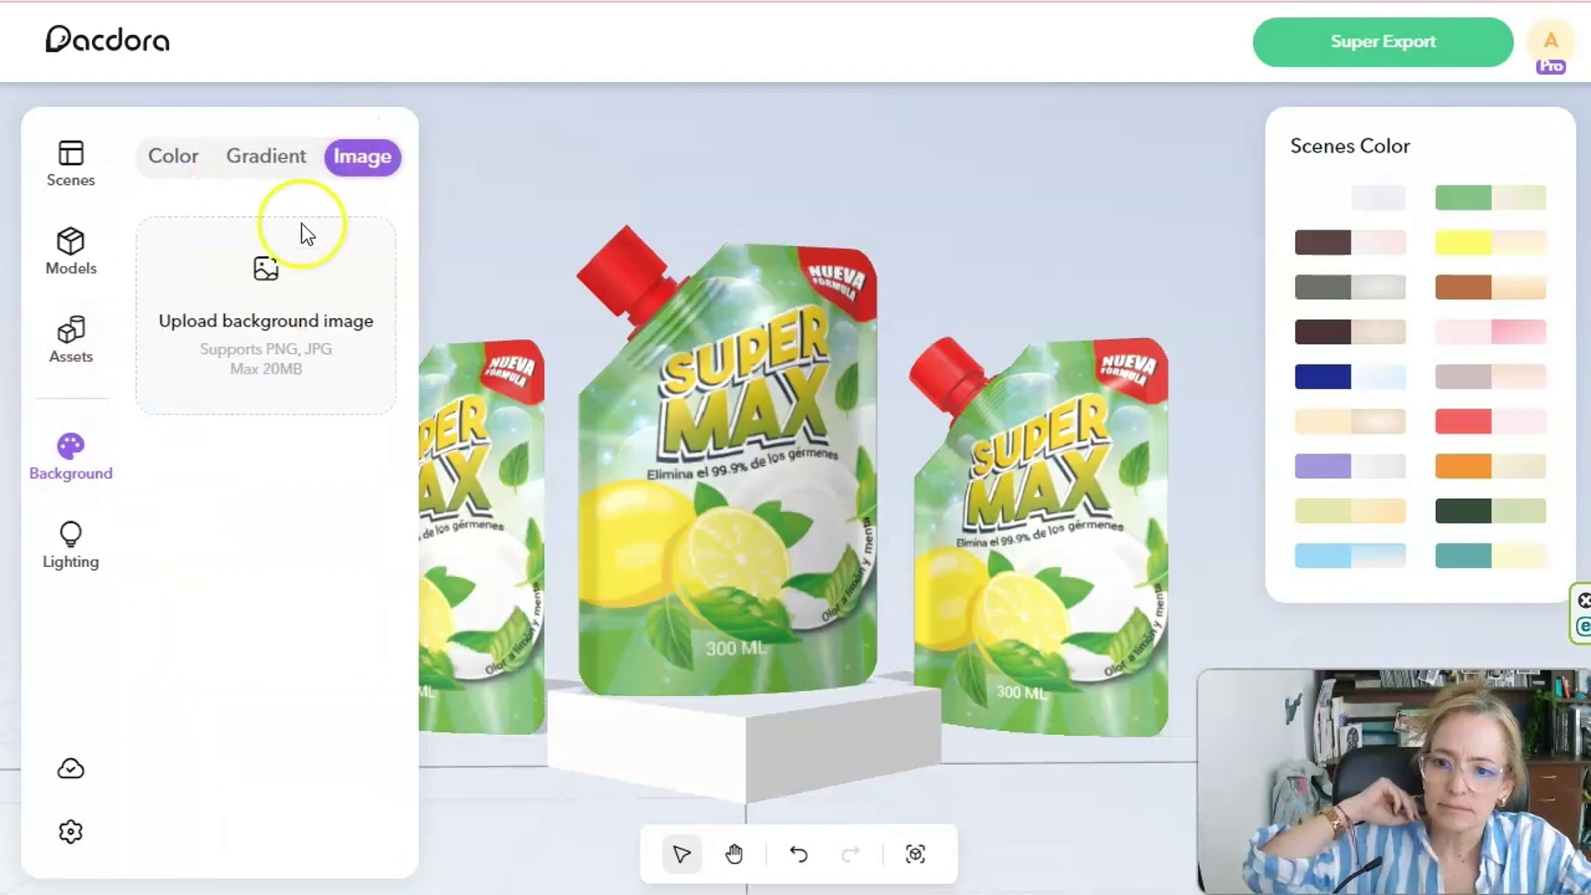
click(273, 288)
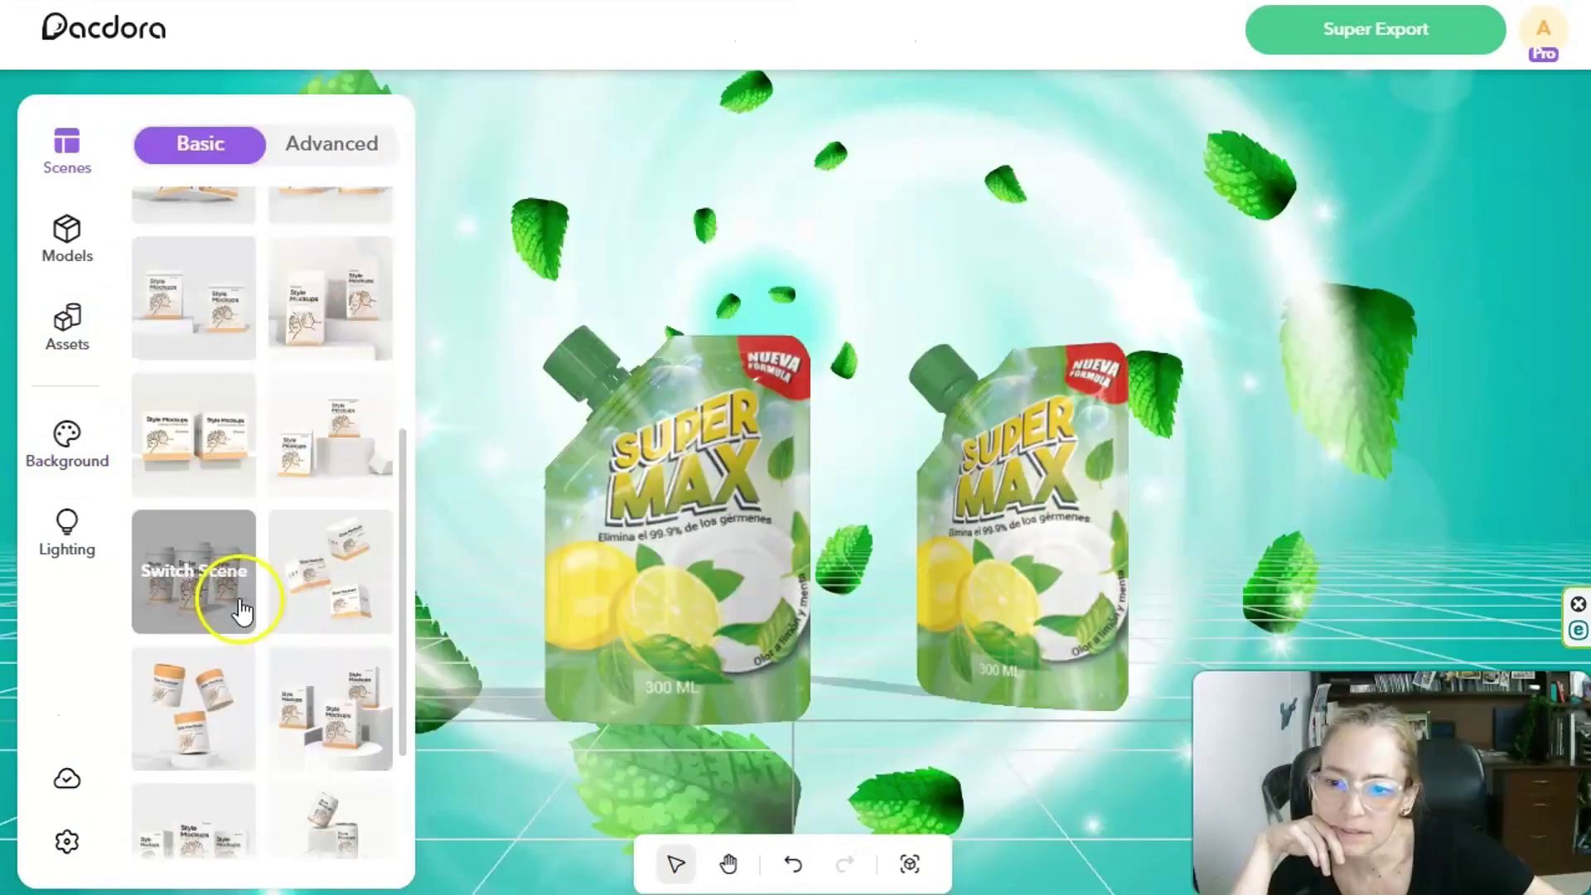
Apply the teal mint-leaf three-pouch pedestal scene with green lids.
click(185, 678)
scroll(199, 671, down, 2)
click(213, 675)
click(160, 632)
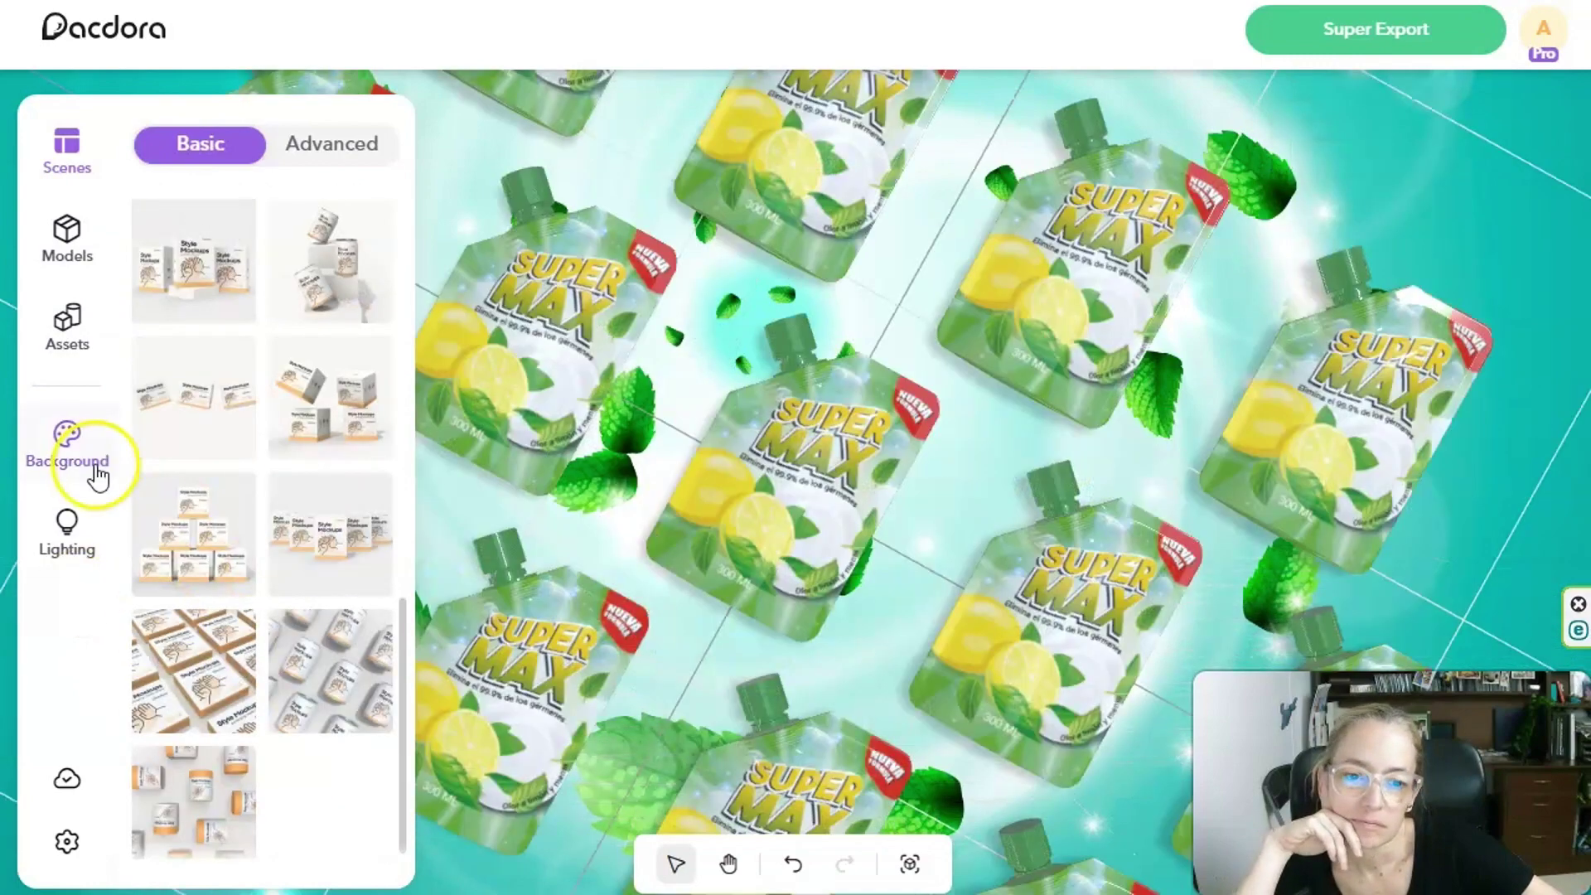
click(160, 398)
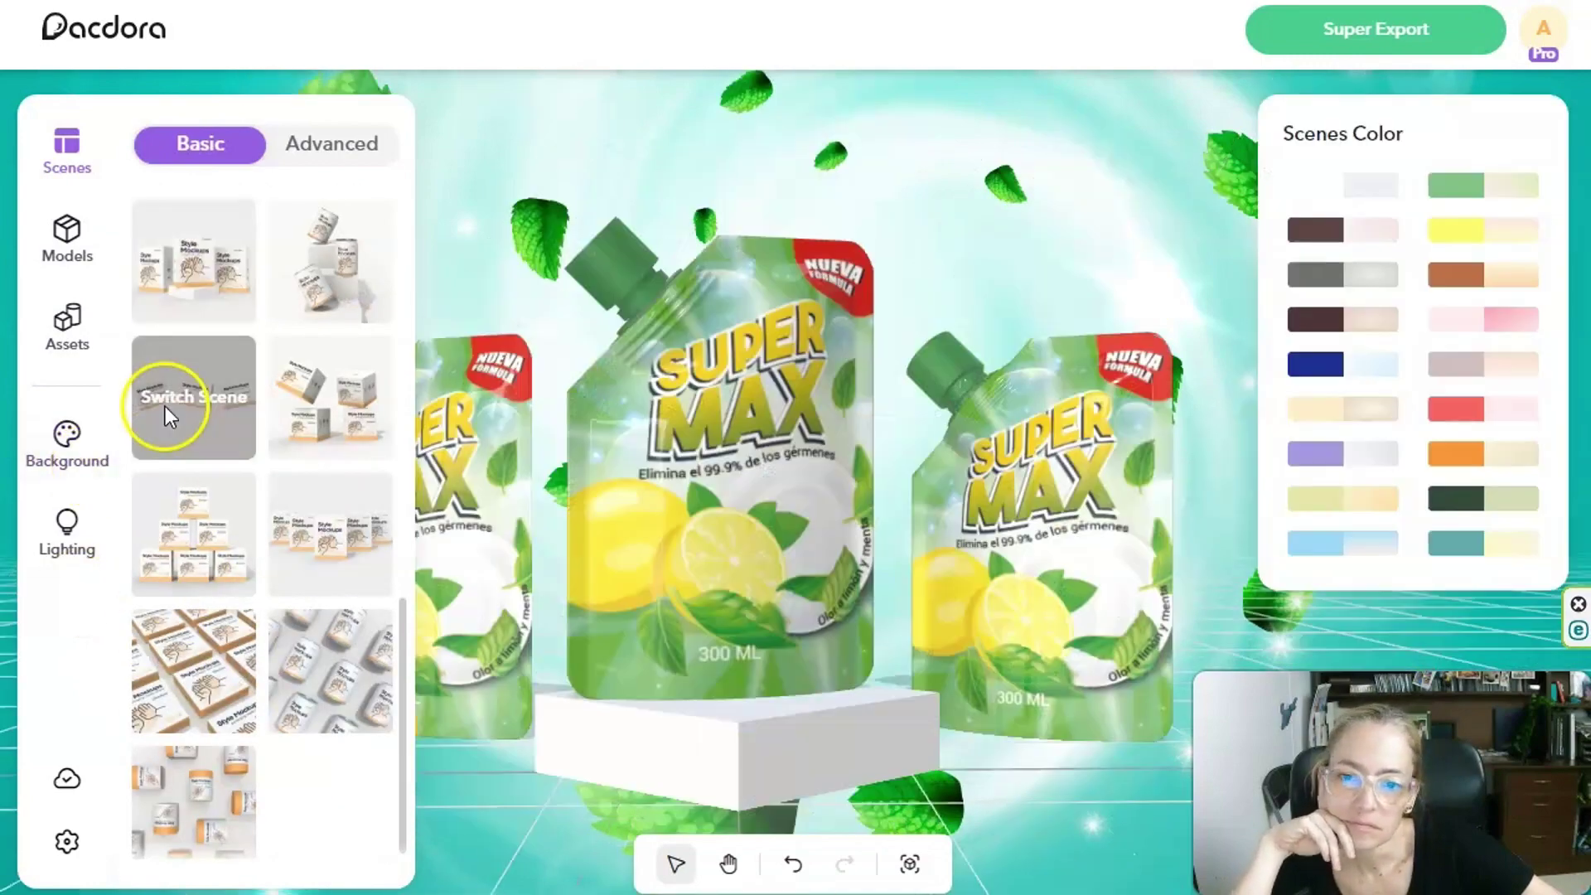
click(1376, 34)
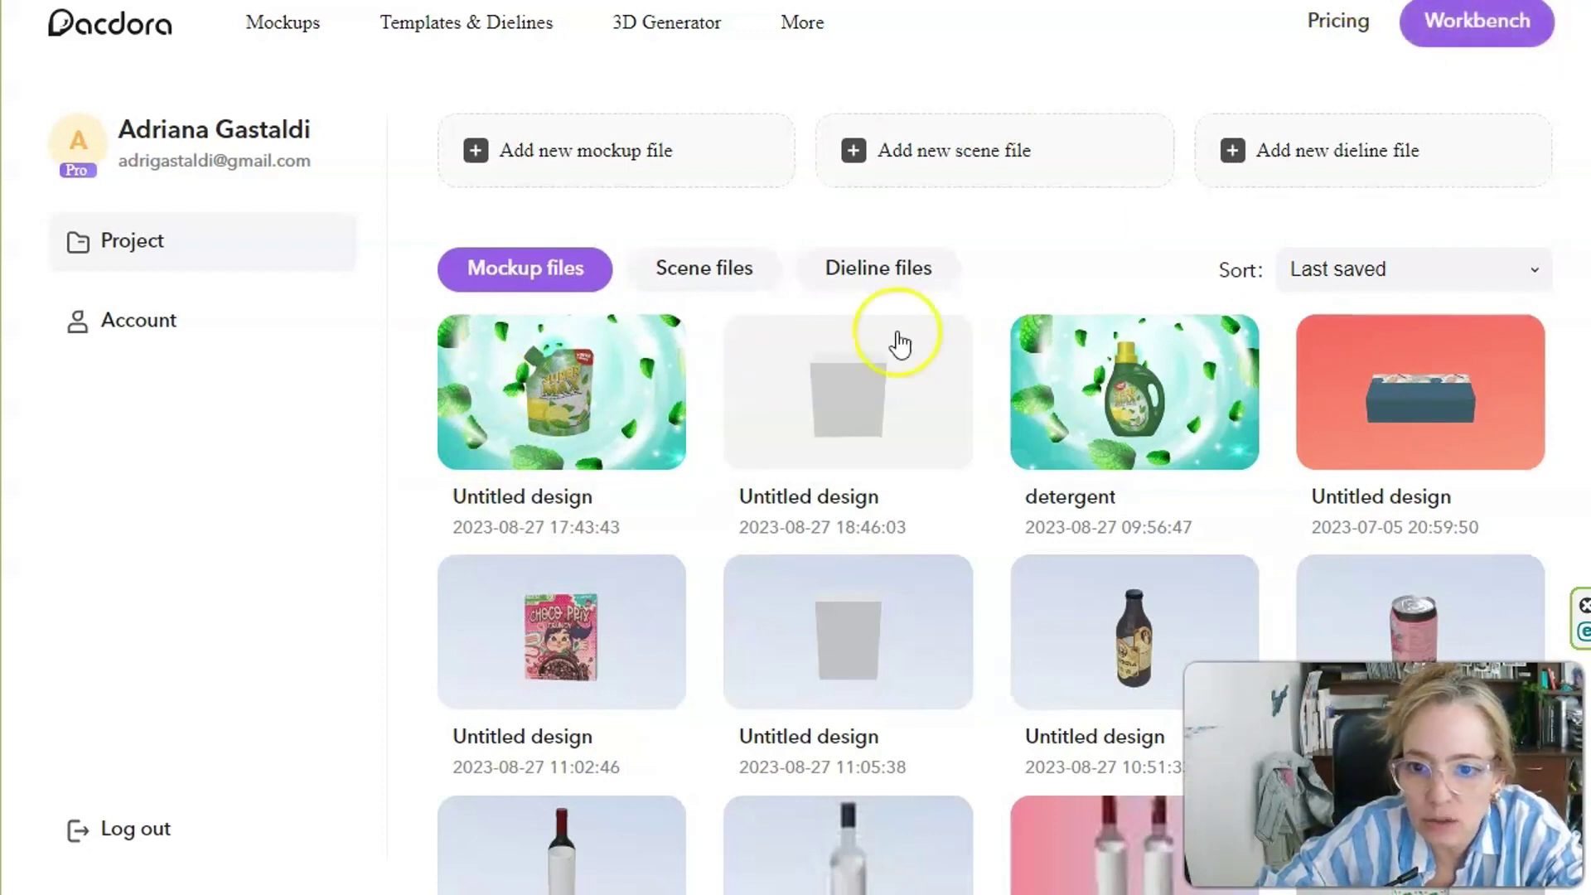
Open the Stand Up Pouch 602190 mockup from the first Untitled design card and widen the window.
click(550, 379)
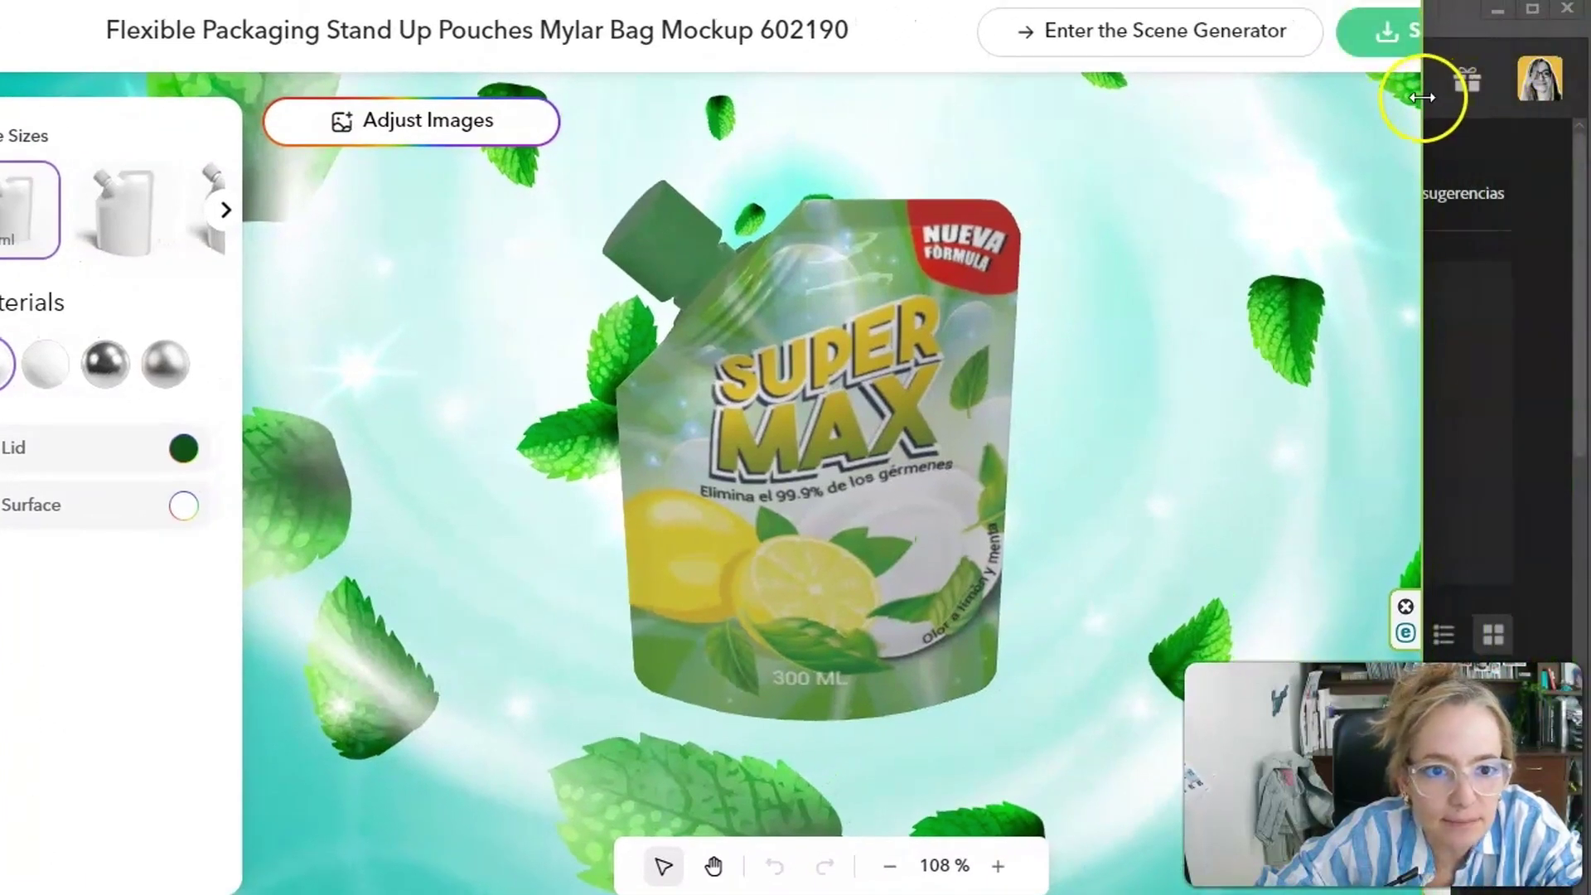
drag(1423, 97, 1590, 91)
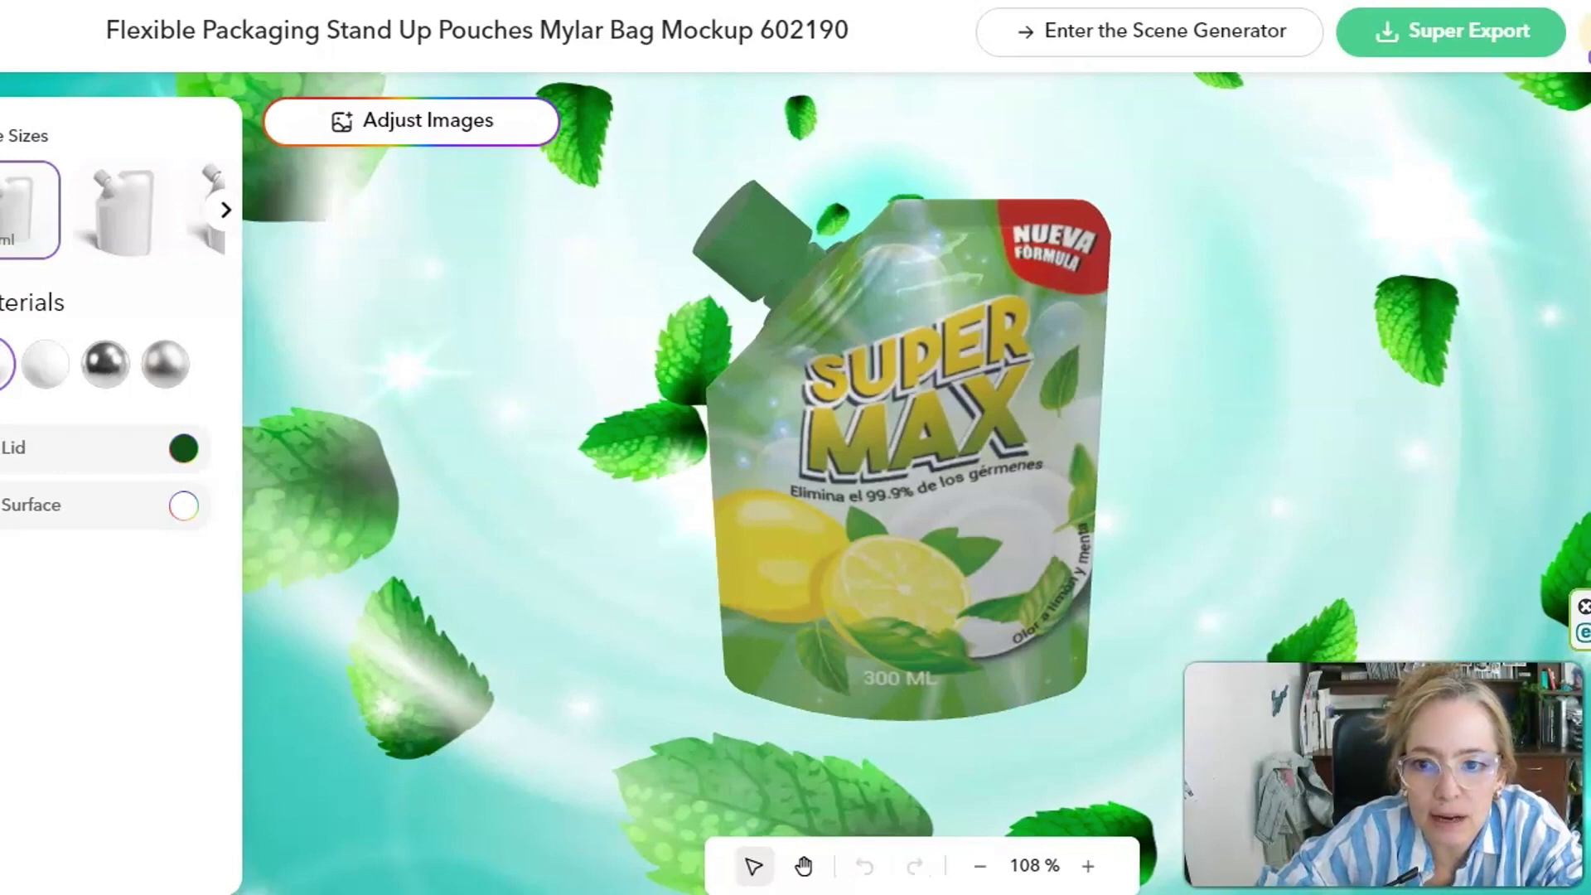
click(1423, 31)
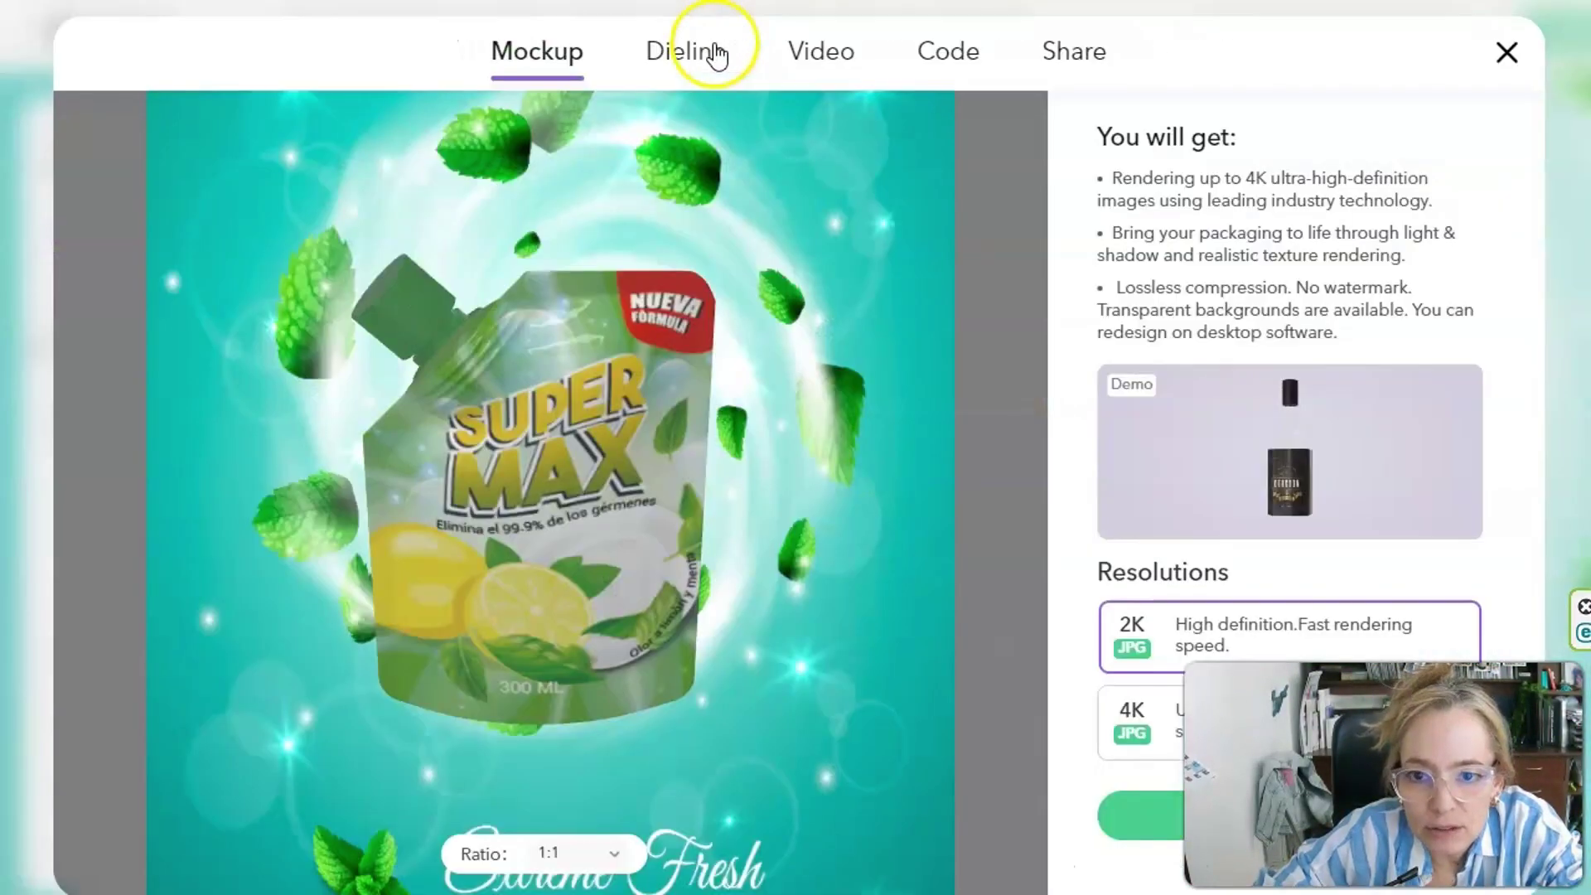
Generate the pouch's HTML embed code and copy its share link from Super Export.
click(714, 55)
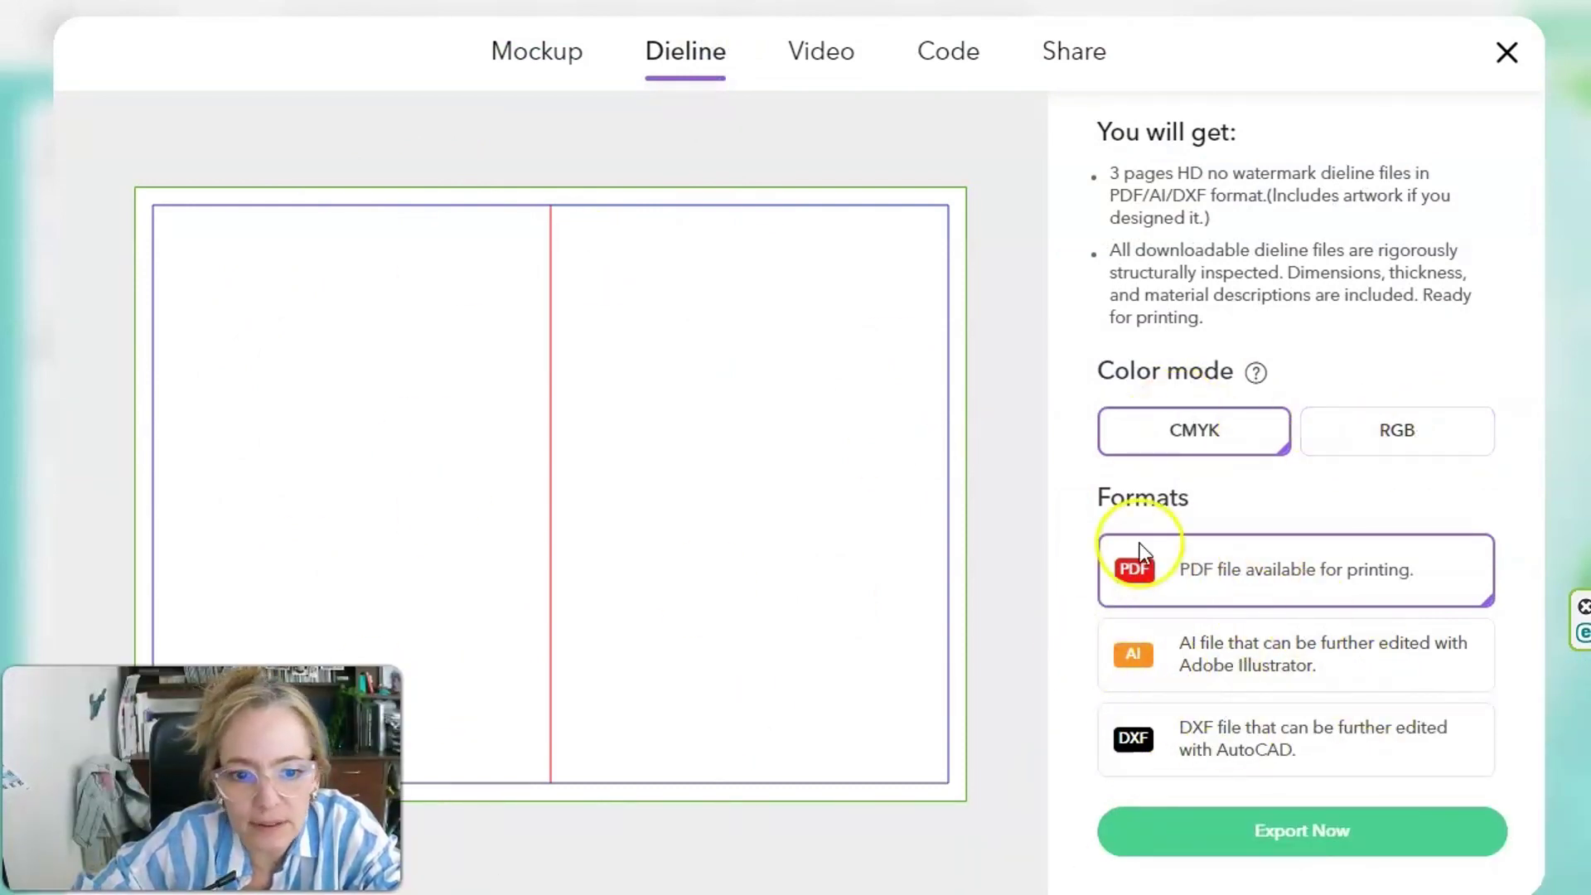
click(827, 57)
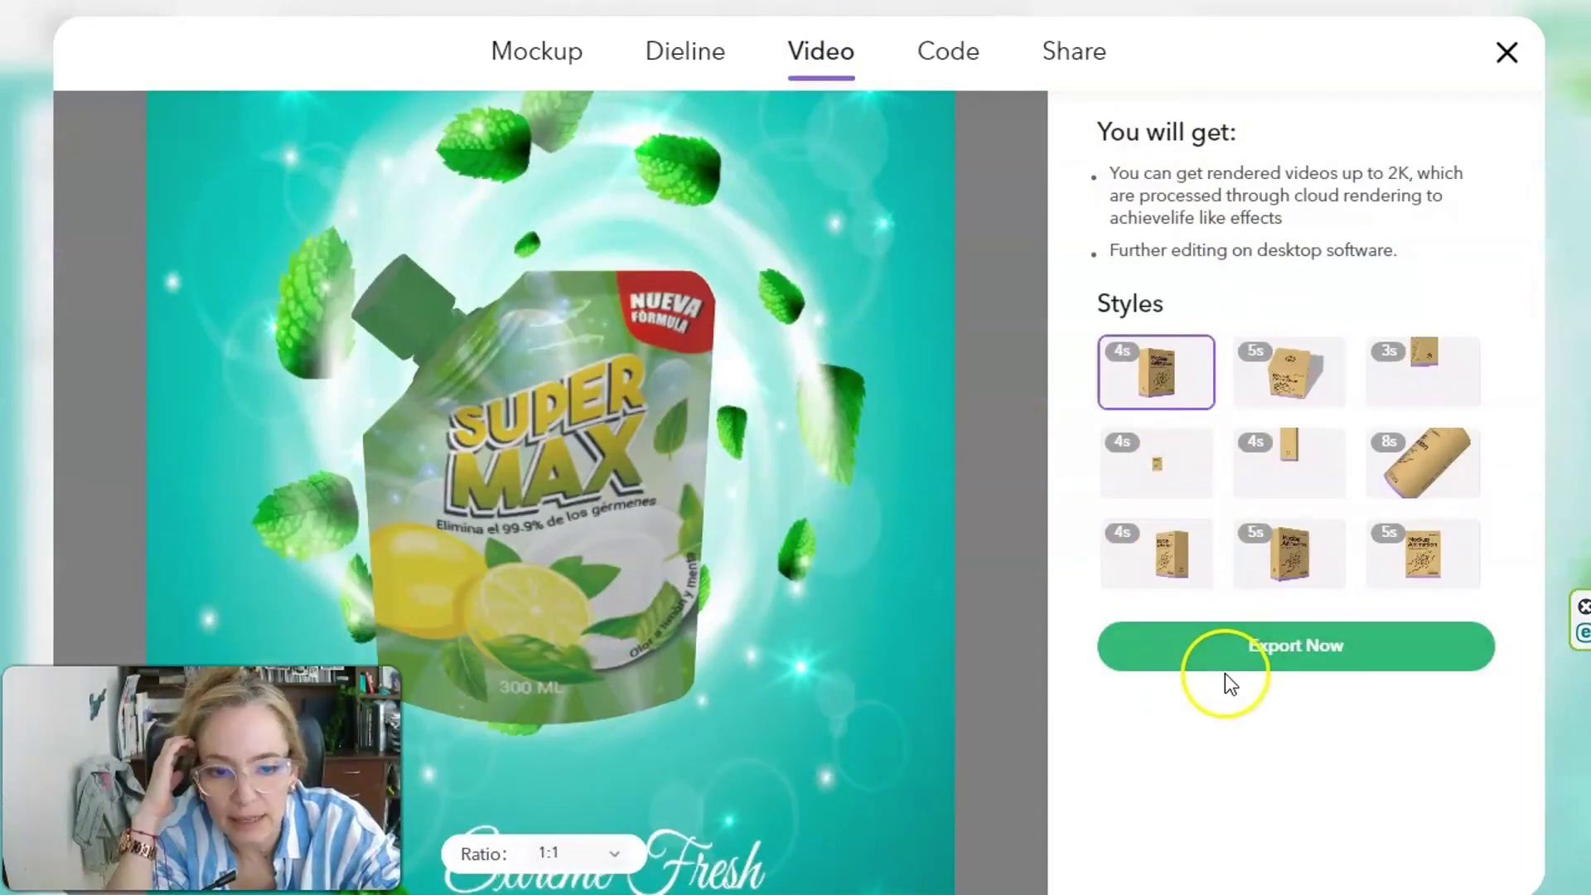
click(959, 62)
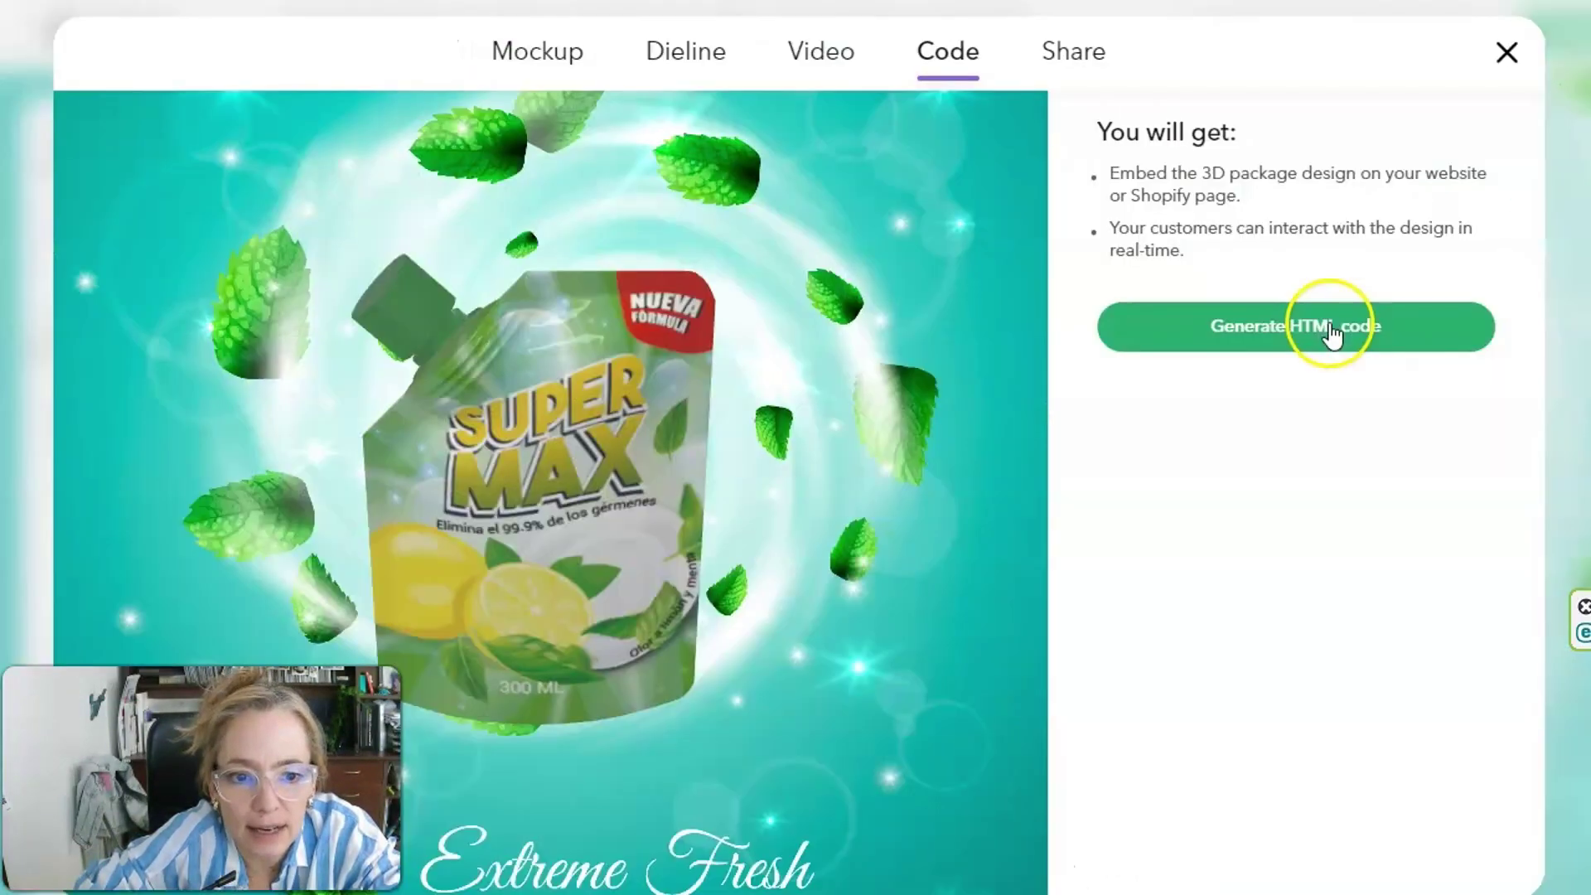
click(1385, 340)
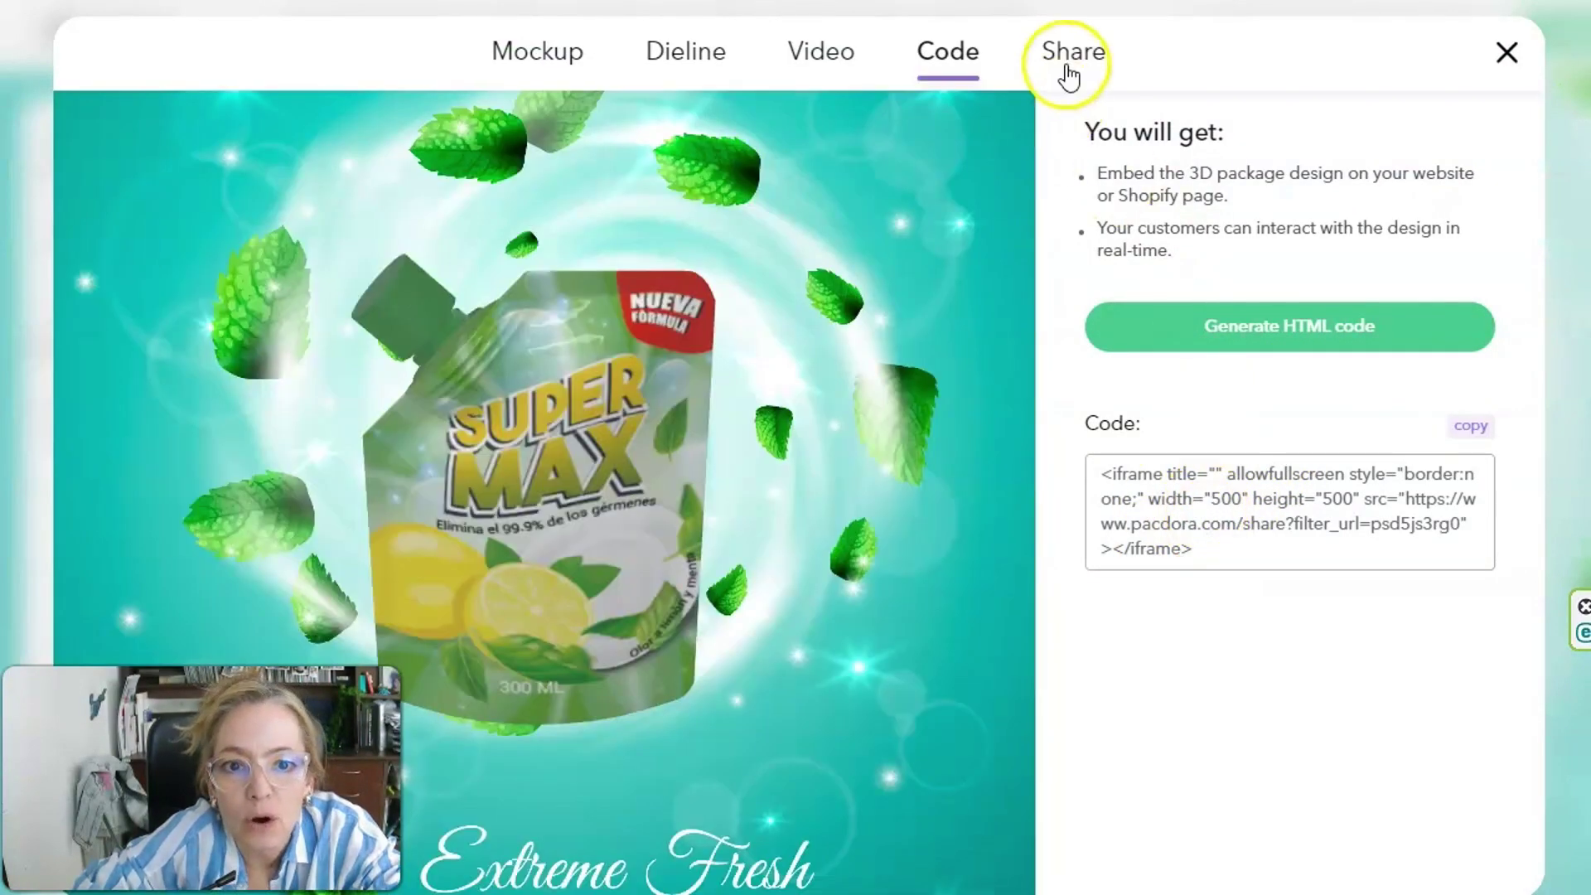
click(1069, 71)
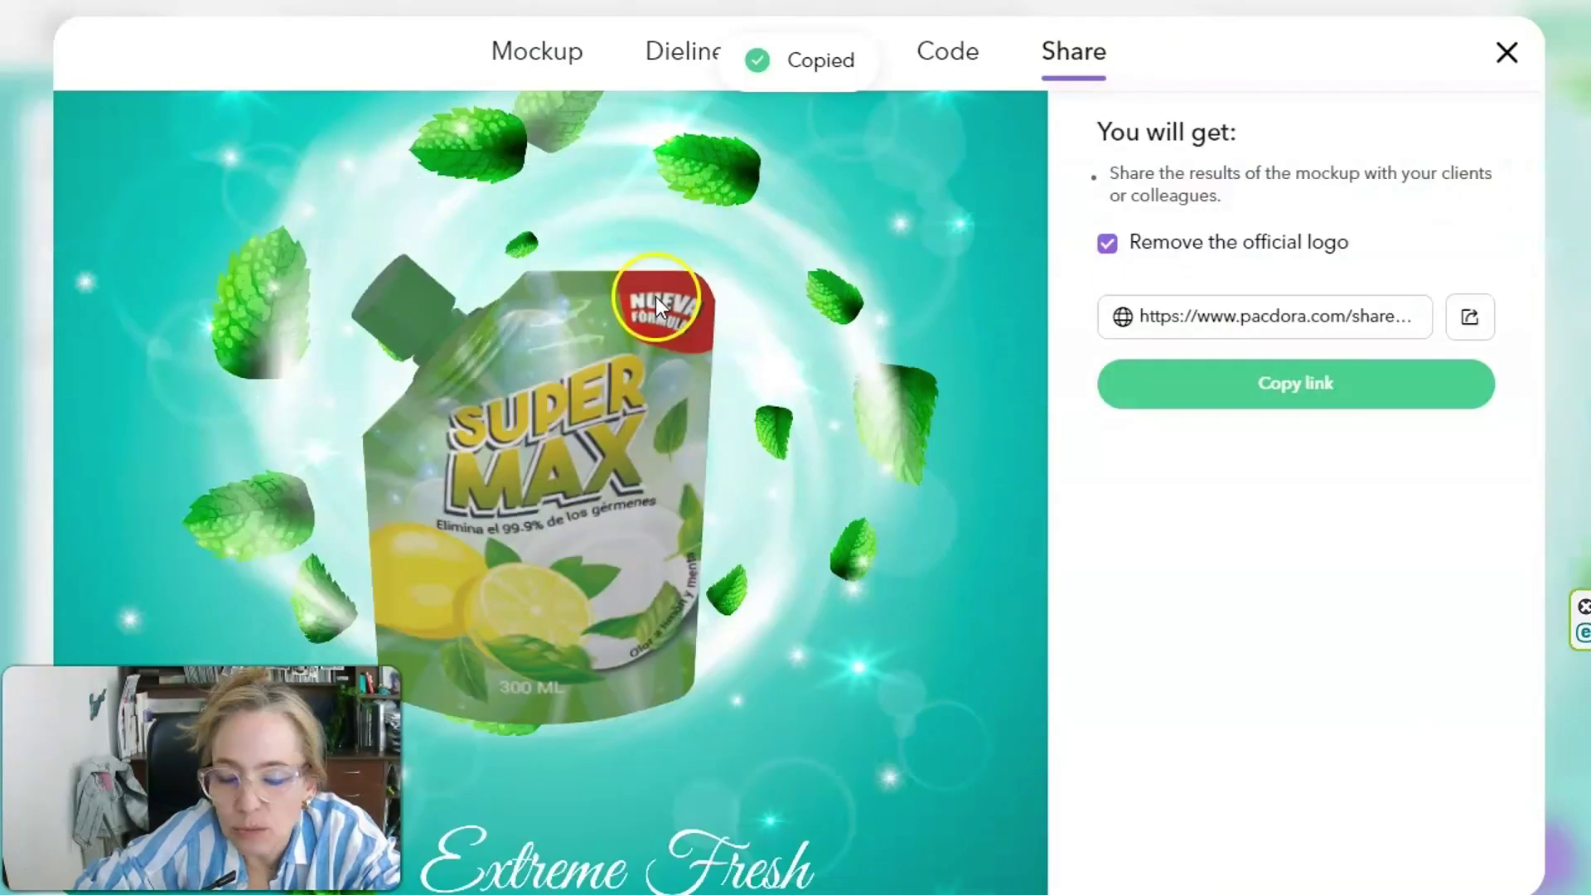
key(ctrl+t)
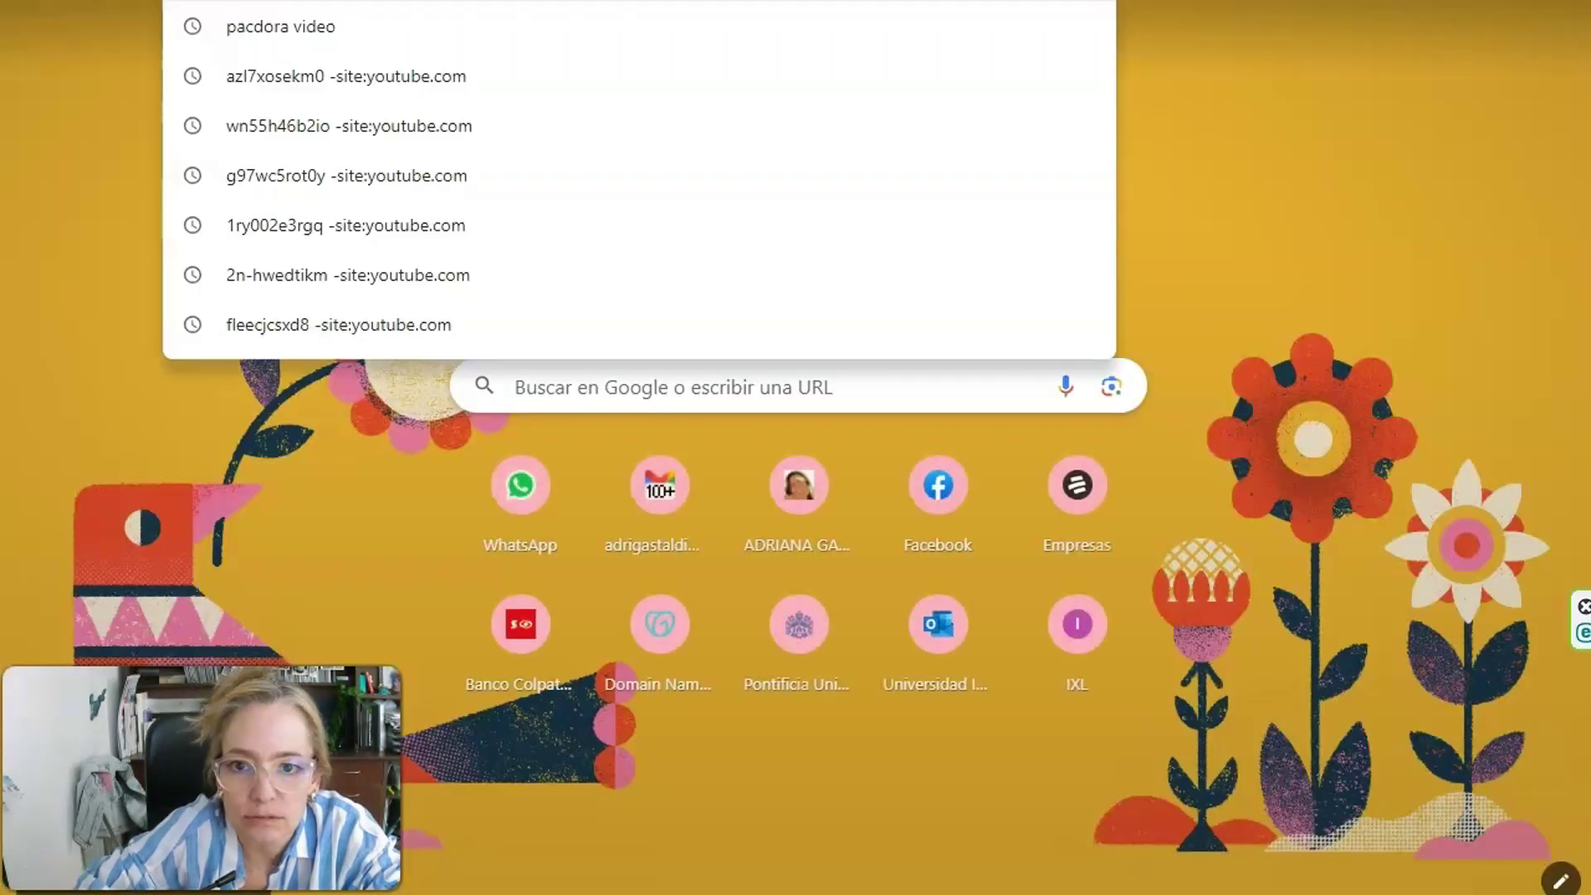
Load the copied share link, rotate the shared pouch from all sides, then close the Share dialog.
text(https://www.pacdora.com/share?filter_url=psd5js3rg0)
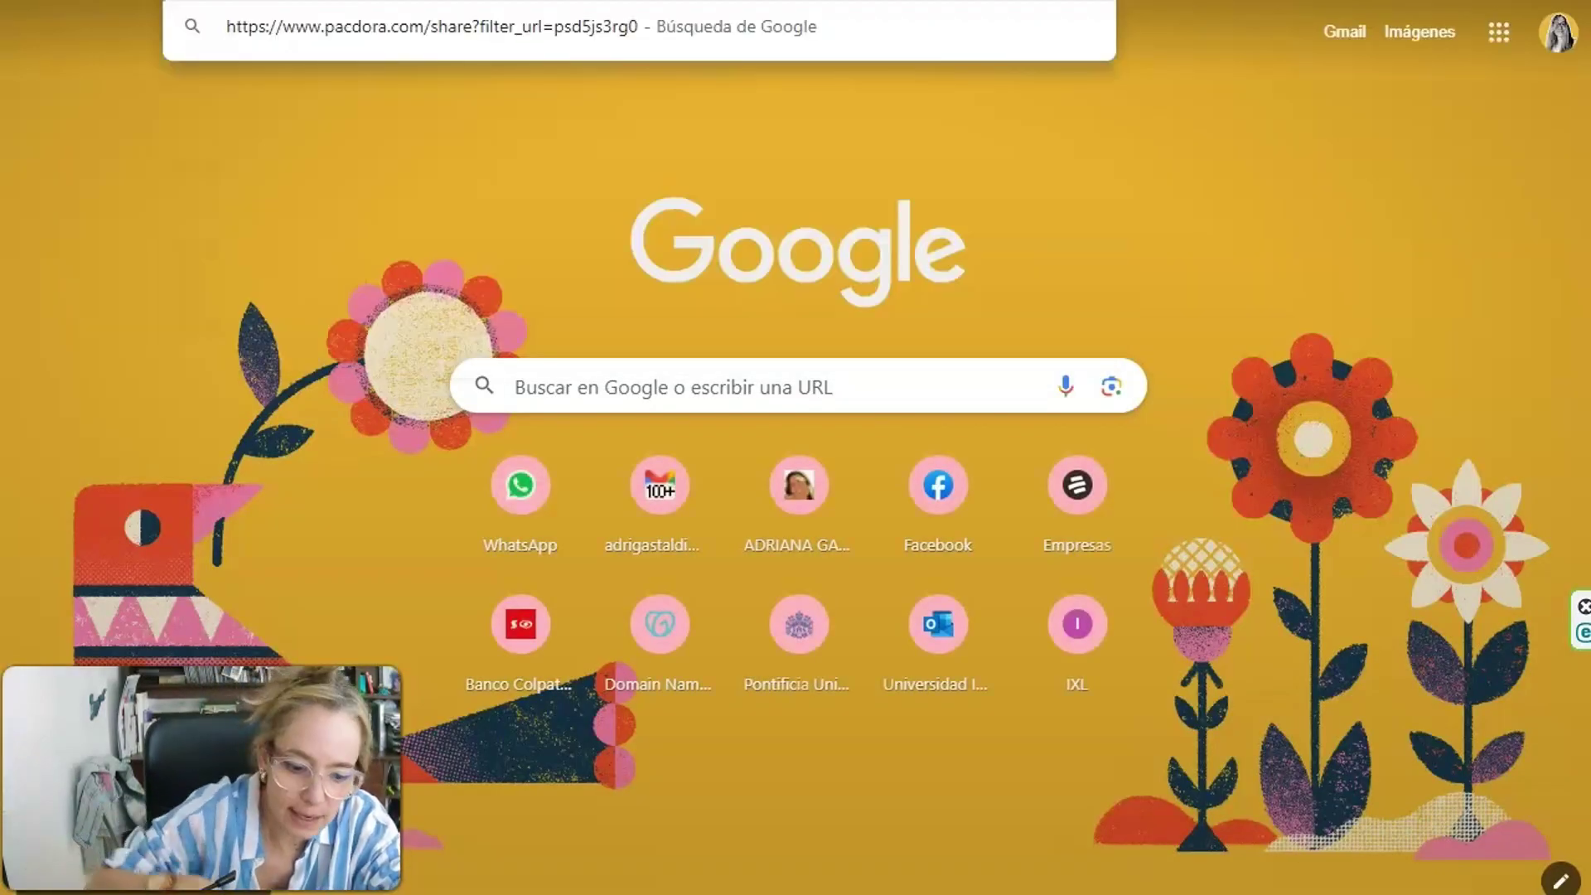
key(Return)
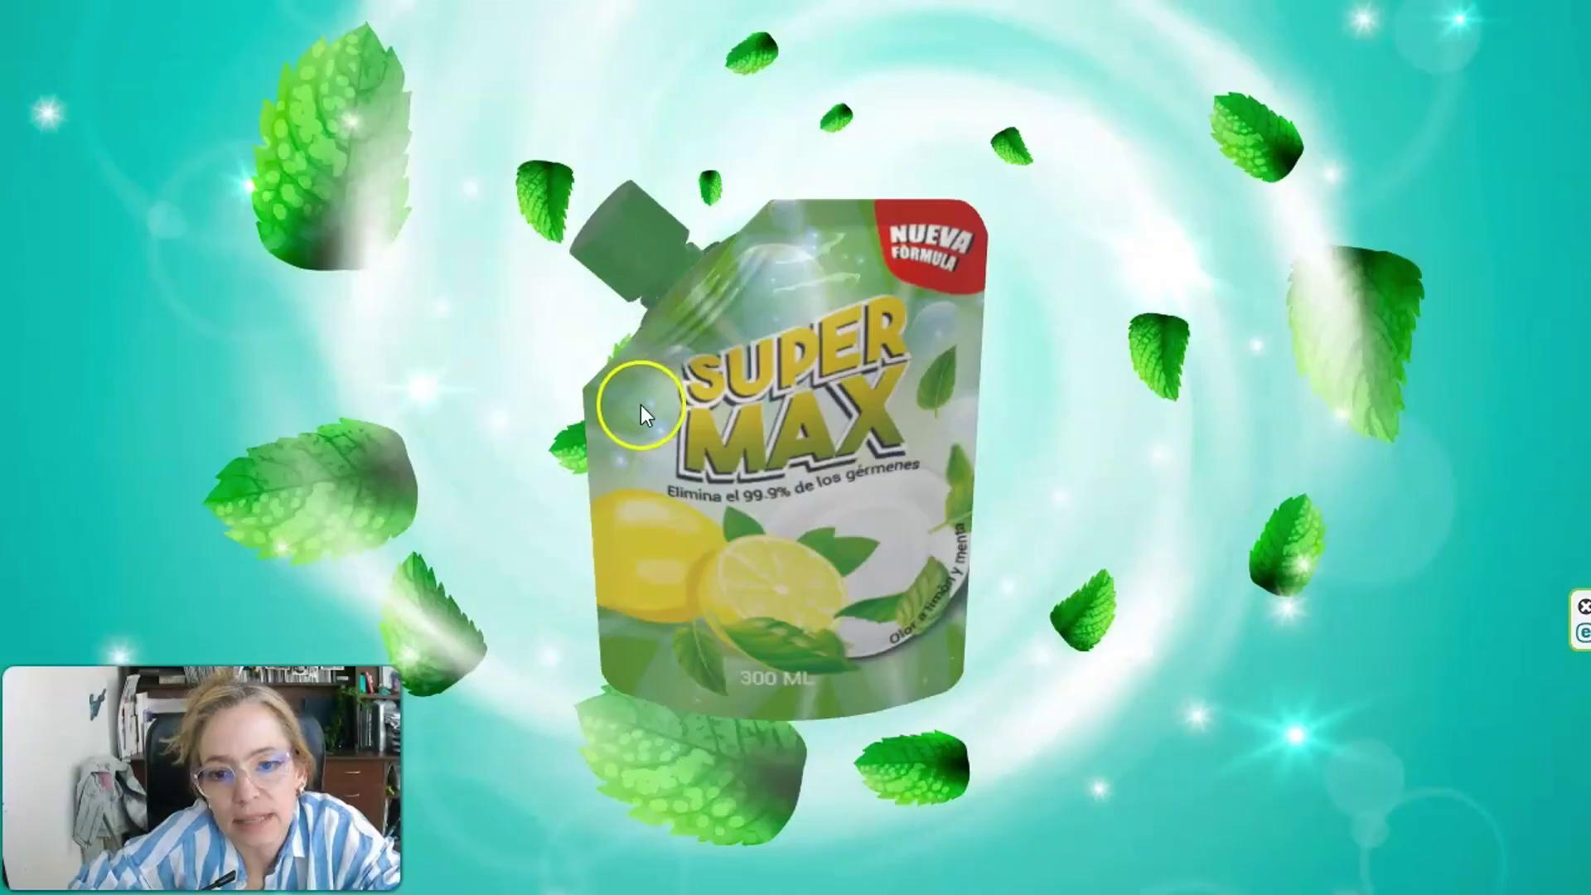
mouse_move(640, 405)
mouse_down()
mouse_move(809, 455)
mouse_move(971, 454)
mouse_move(1120, 401)
mouse_up()
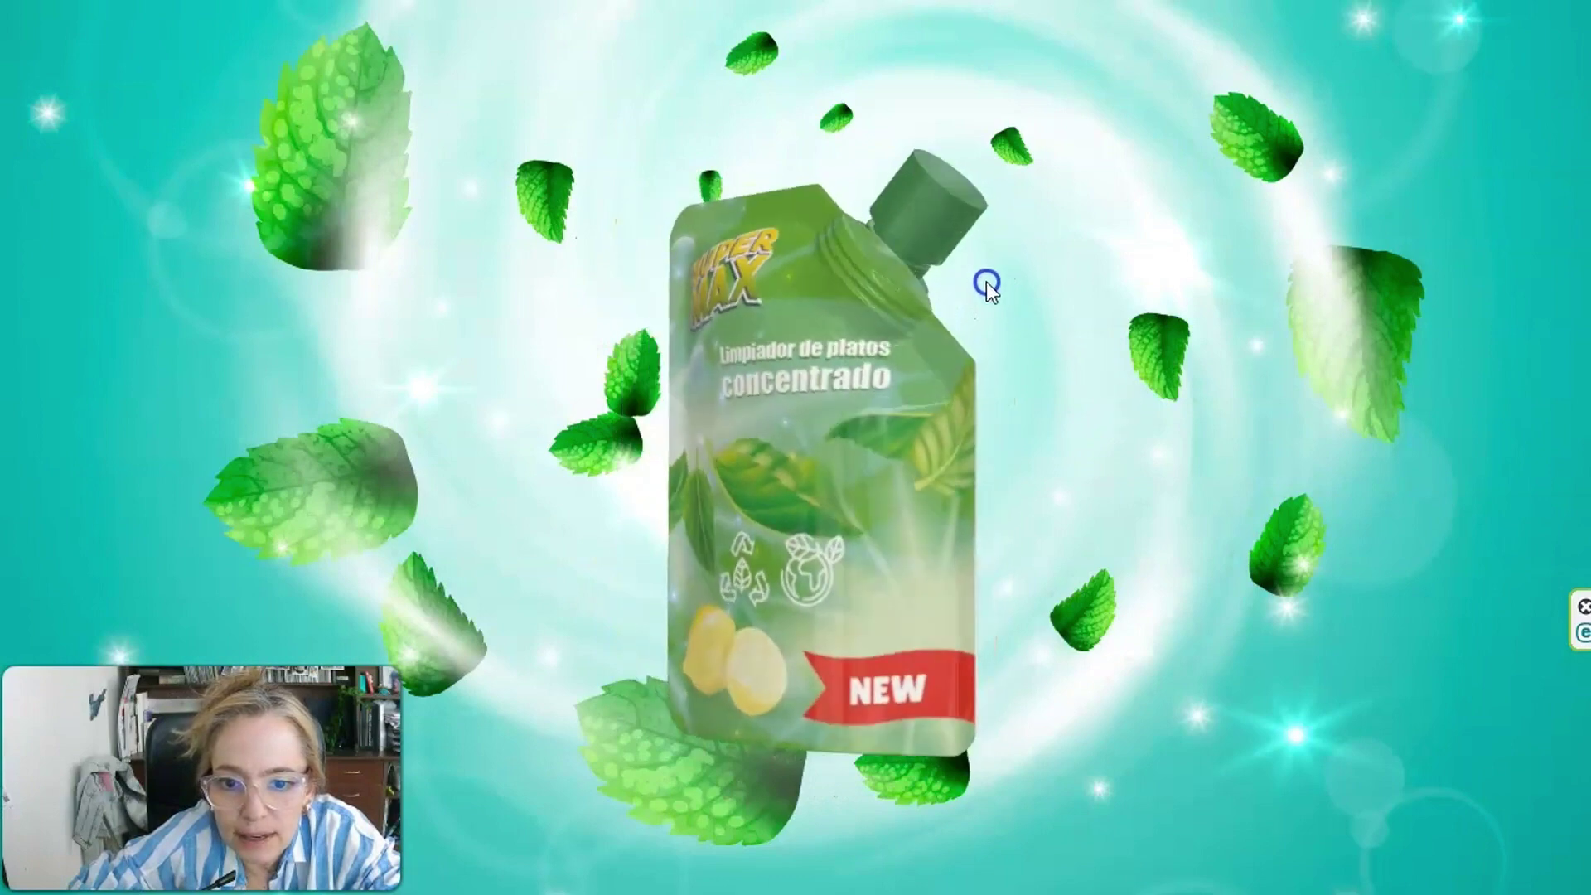
mouse_move(986, 282)
mouse_down()
mouse_move(834, 212)
mouse_move(988, 126)
mouse_up()
click(804, 519)
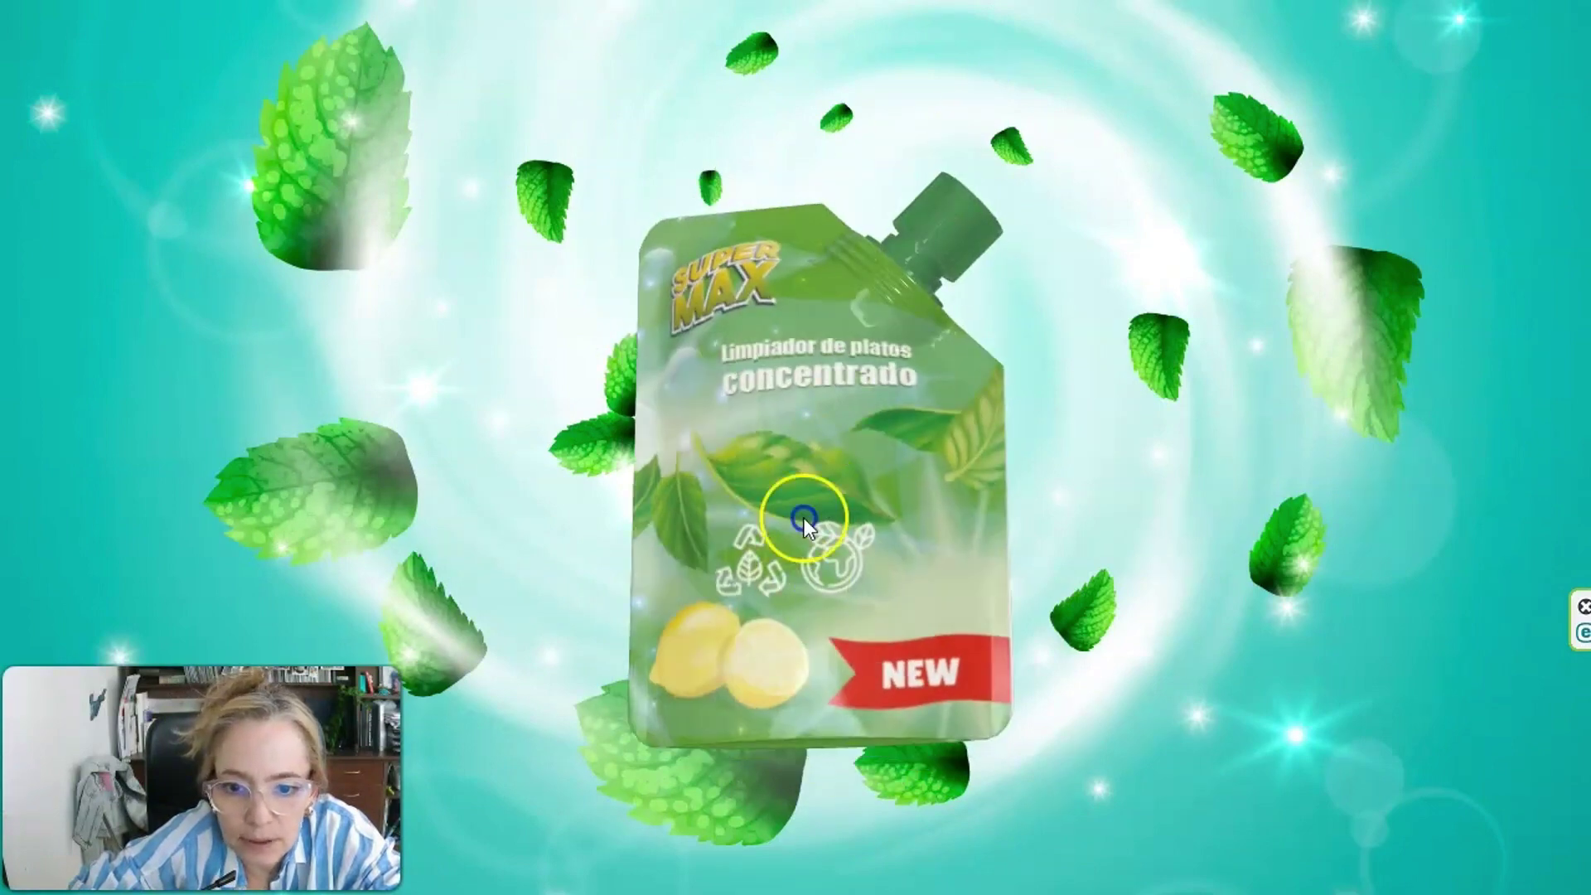
mouse_move(804, 519)
mouse_down()
mouse_move(807, 352)
mouse_move(788, 390)
mouse_move(501, 496)
mouse_move(734, 544)
mouse_move(932, 515)
mouse_move(528, 519)
mouse_move(699, 633)
mouse_move(540, 584)
mouse_move(649, 583)
mouse_move(623, 595)
mouse_up()
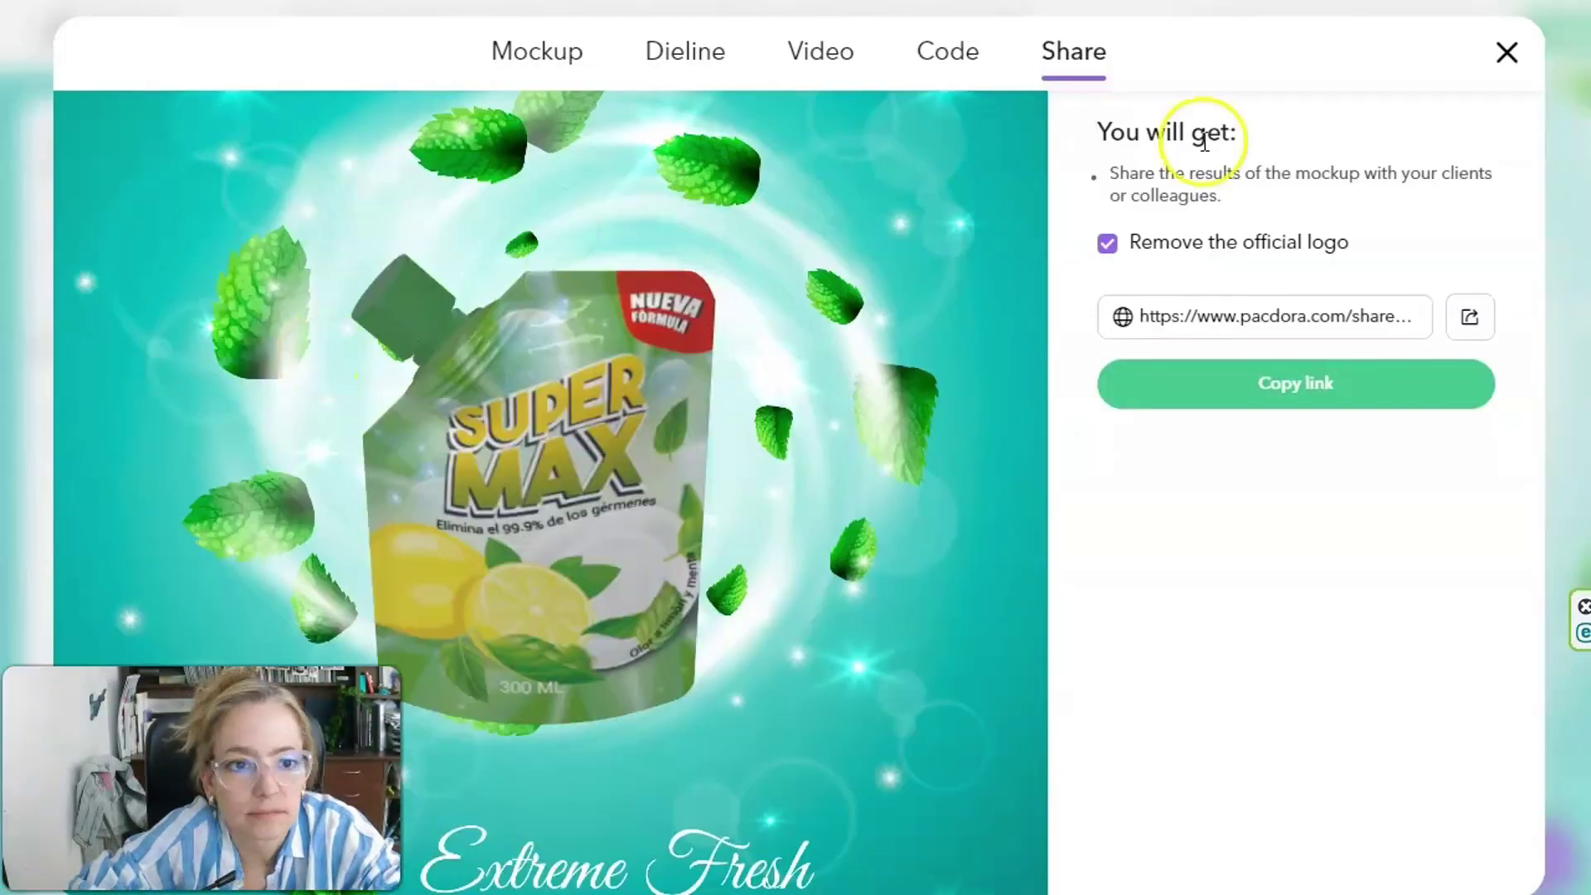
click(1508, 53)
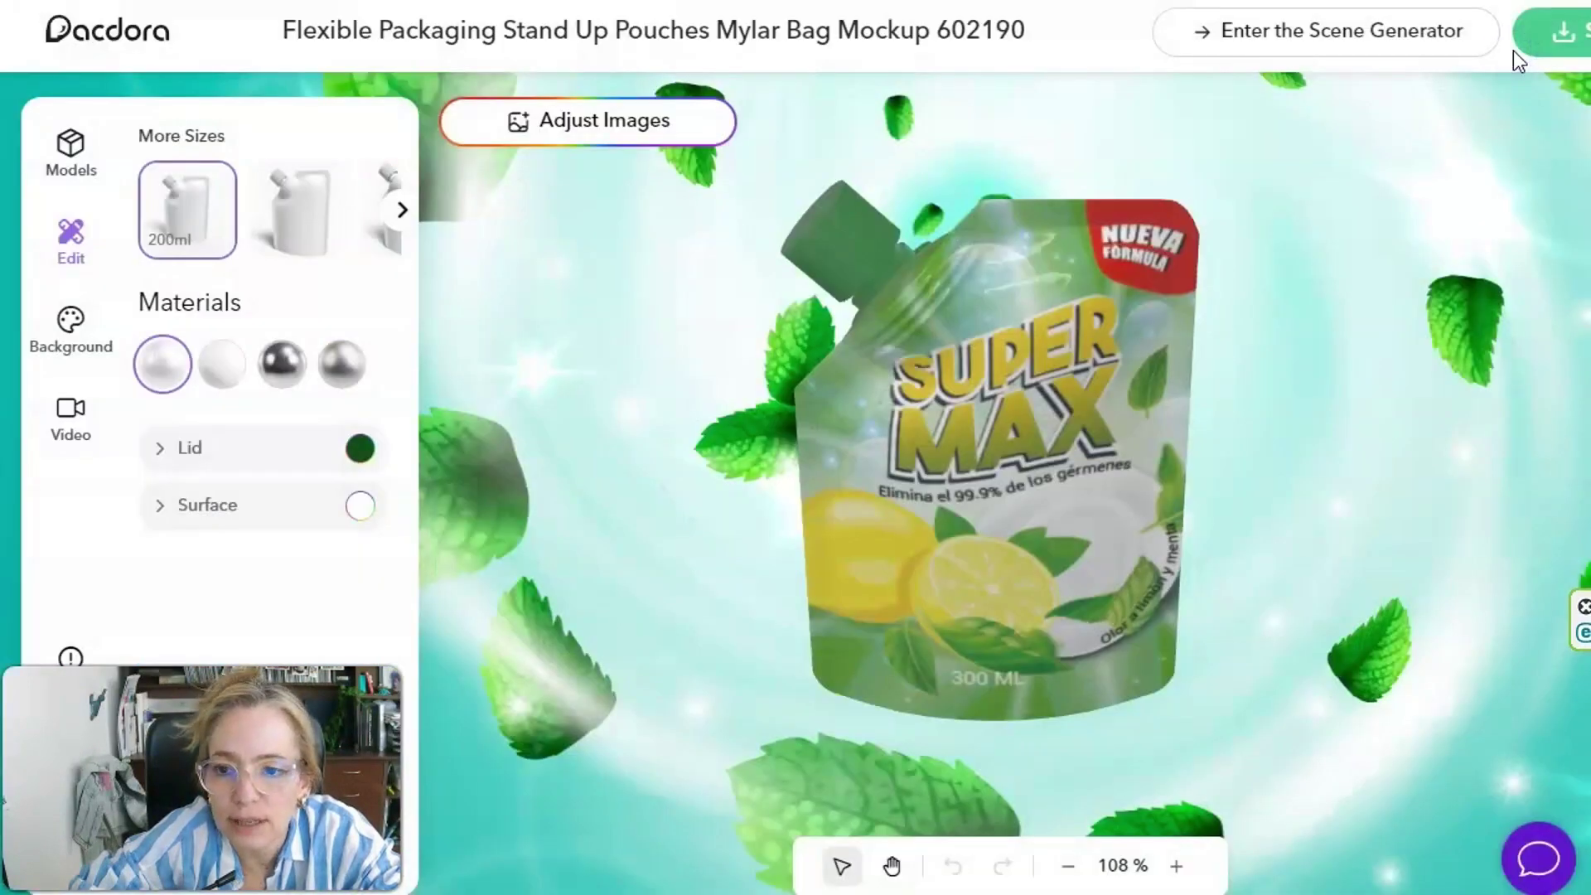
Leave the pouch editor via the Pacdora logo and save the project.
click(393, 394)
click(102, 193)
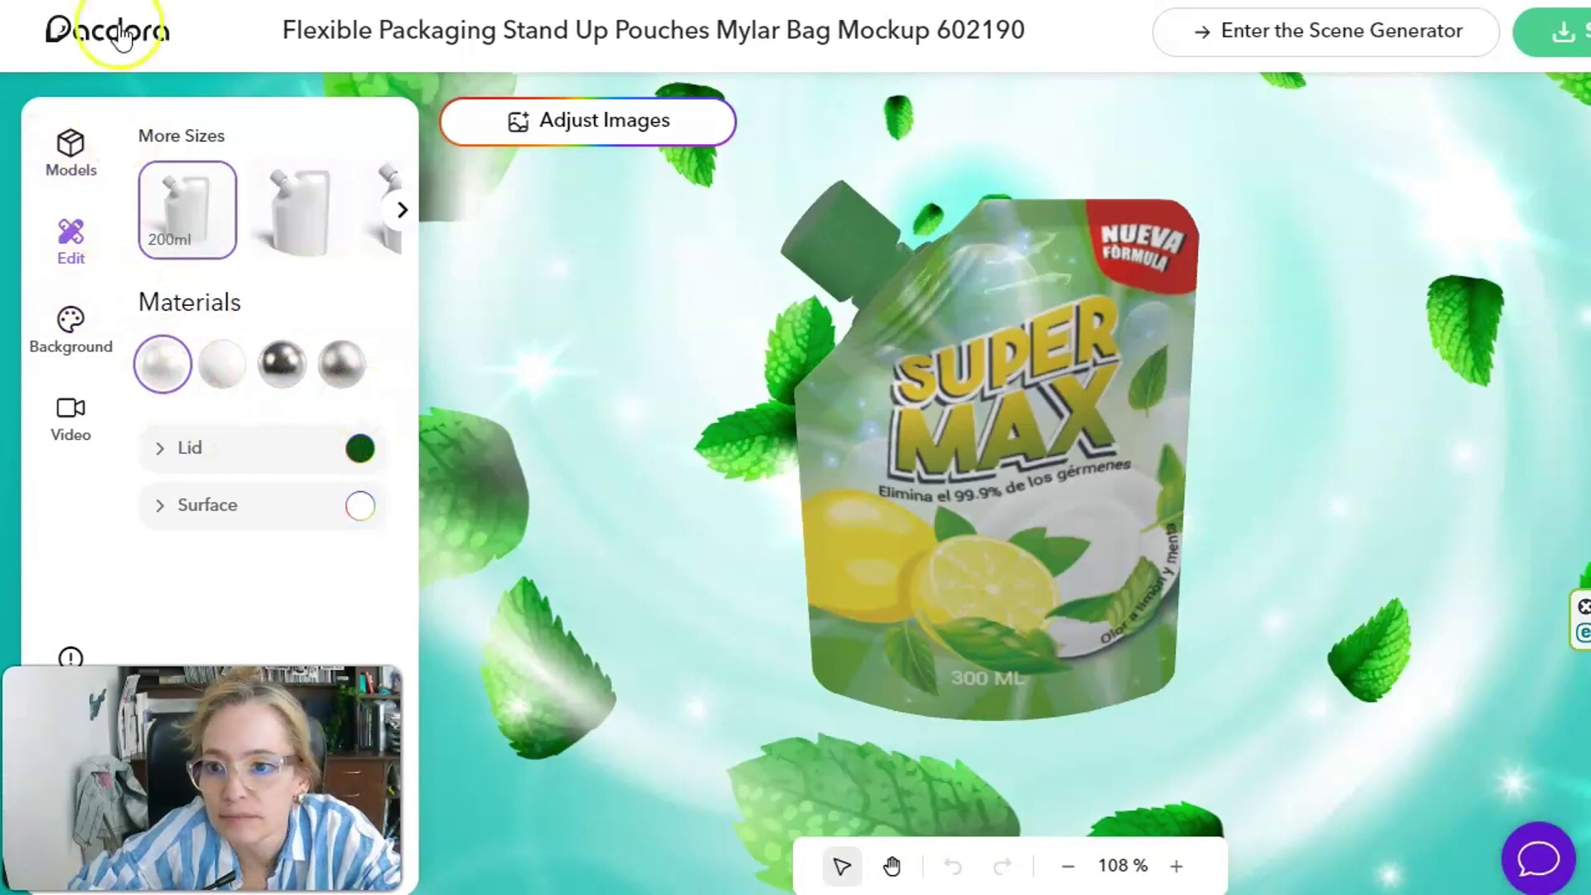
click(79, 38)
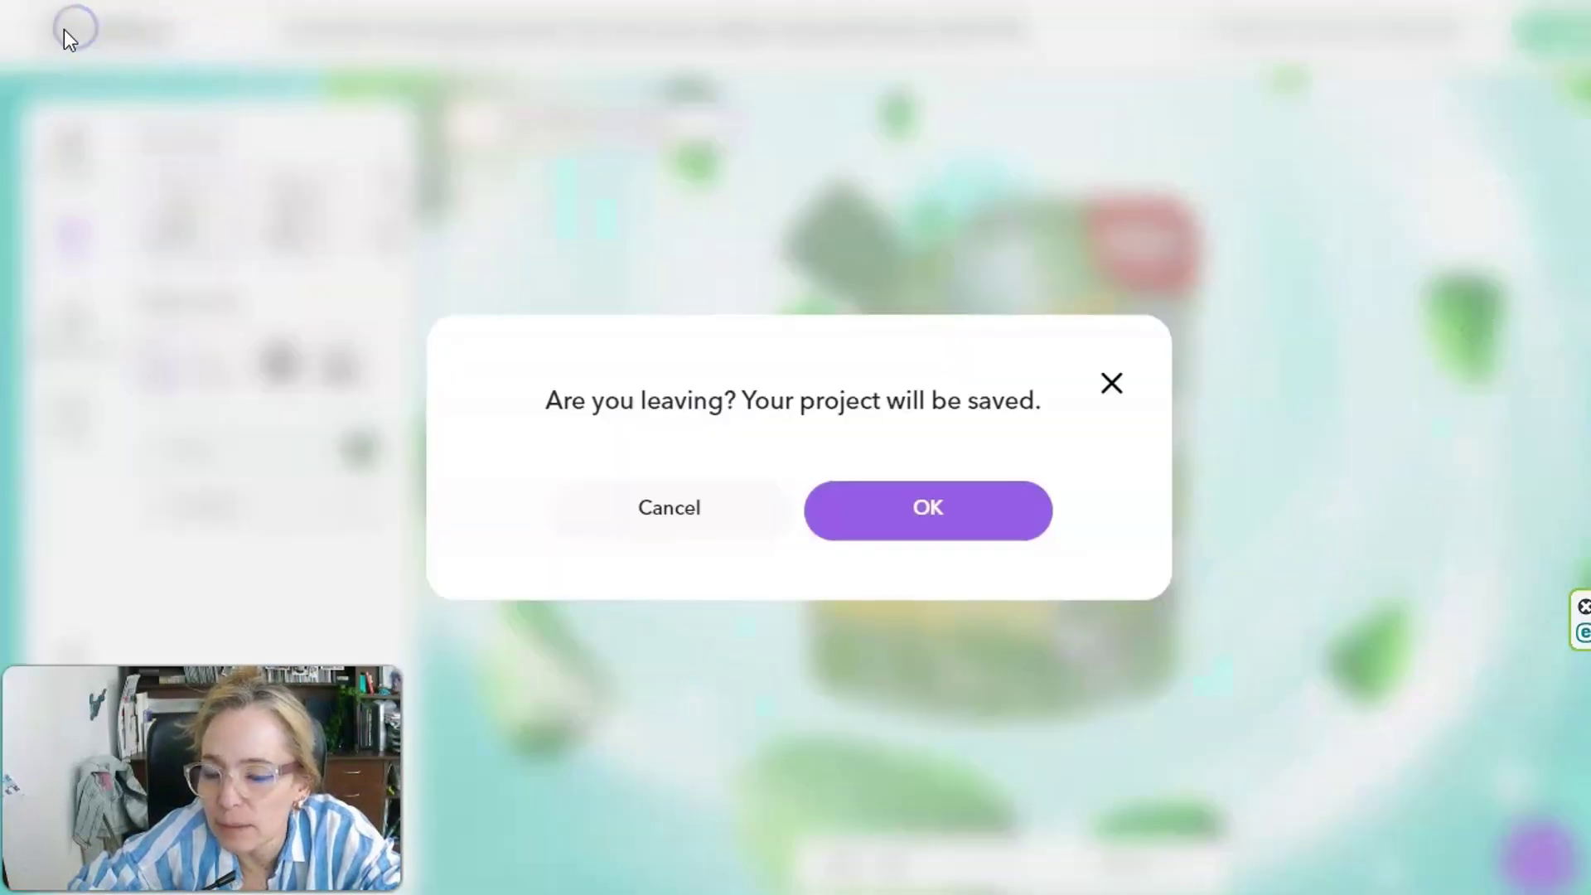
click(847, 510)
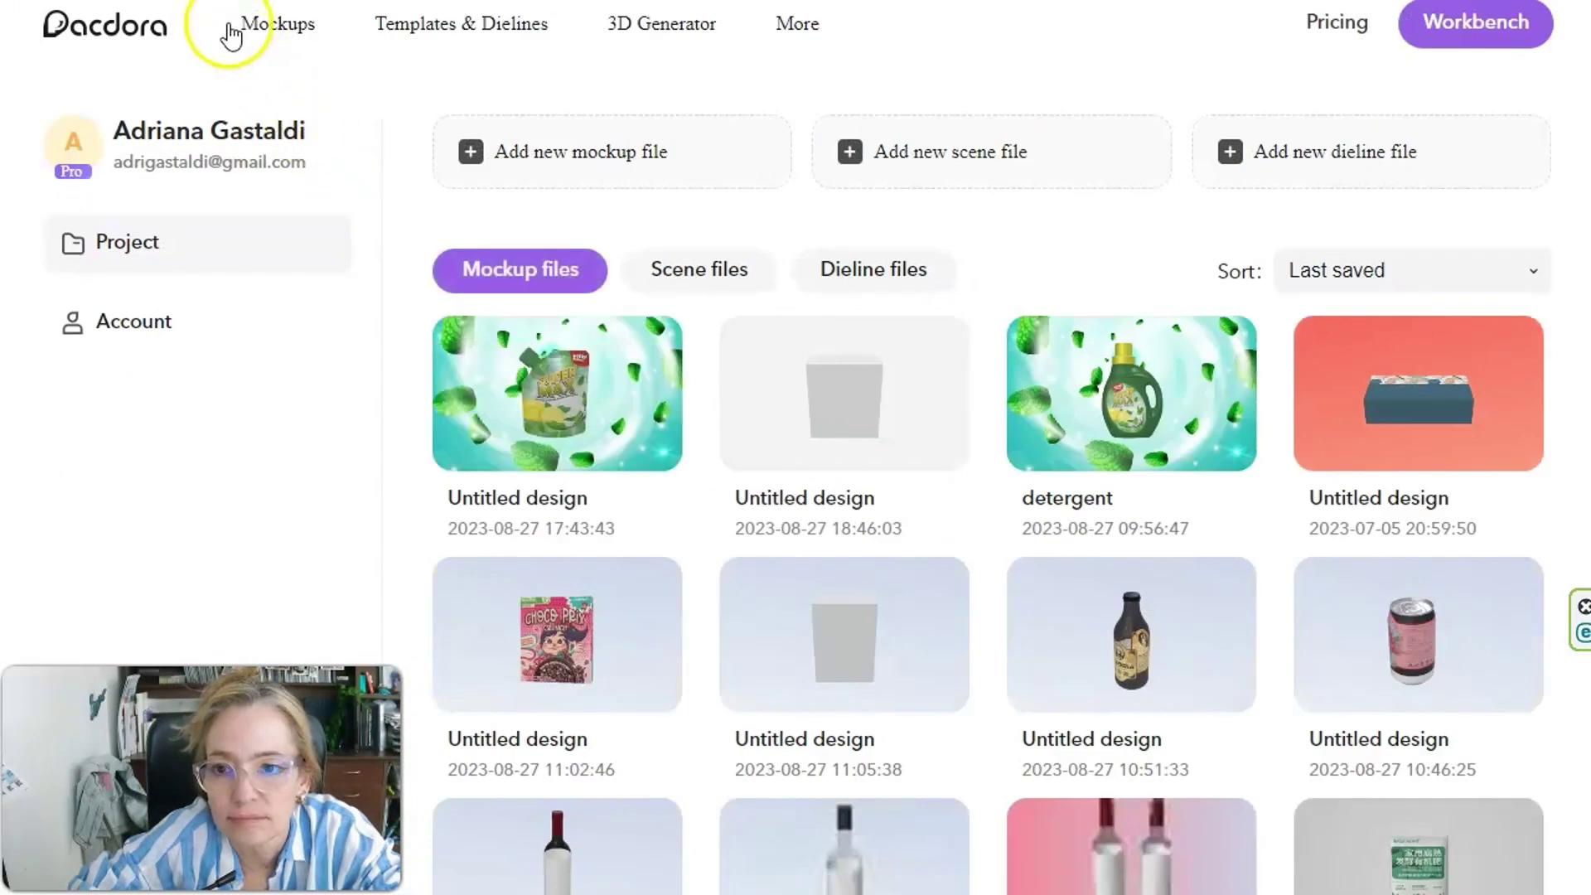
Filter Templates & Dielines to Folding Boxes and open the Flip Top Boxes Mailer Dieline 150011.
click(280, 35)
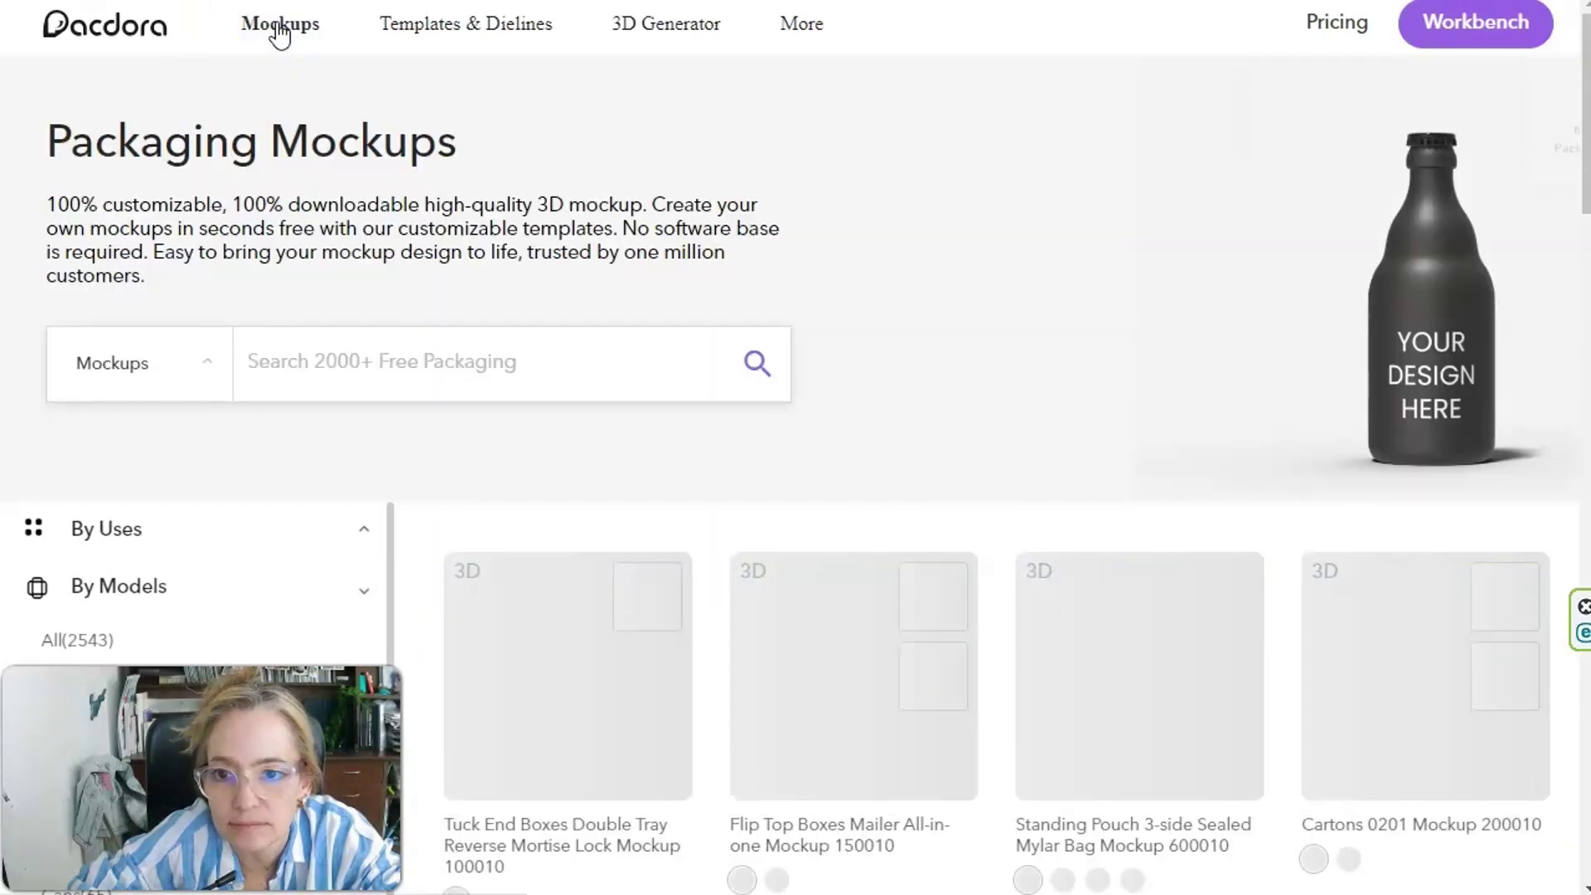
click(496, 35)
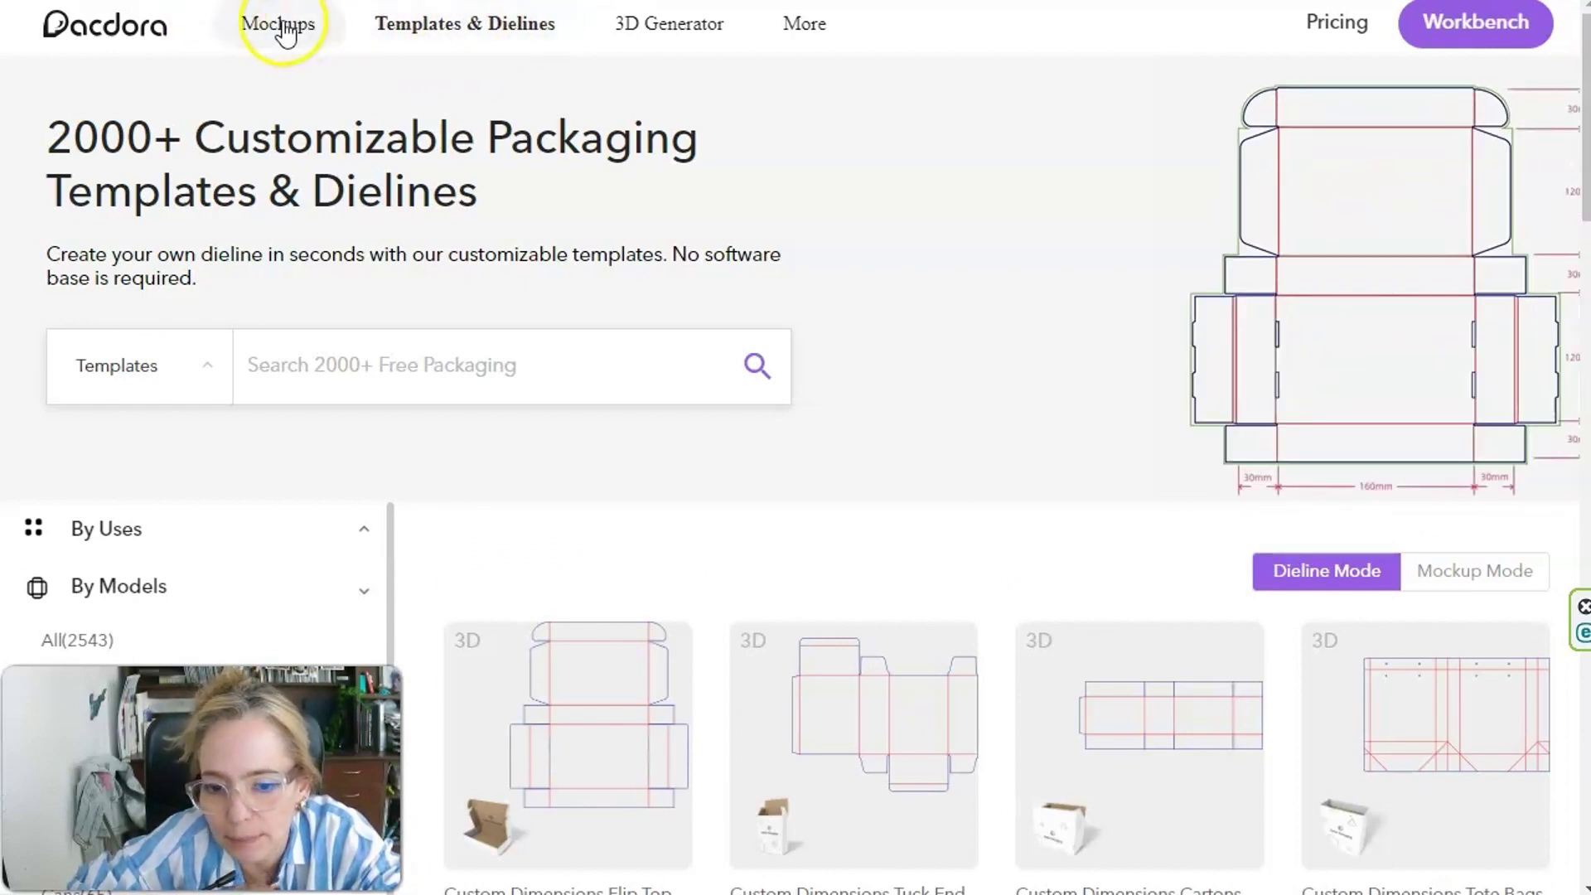
scroll(709, 817, down, 5)
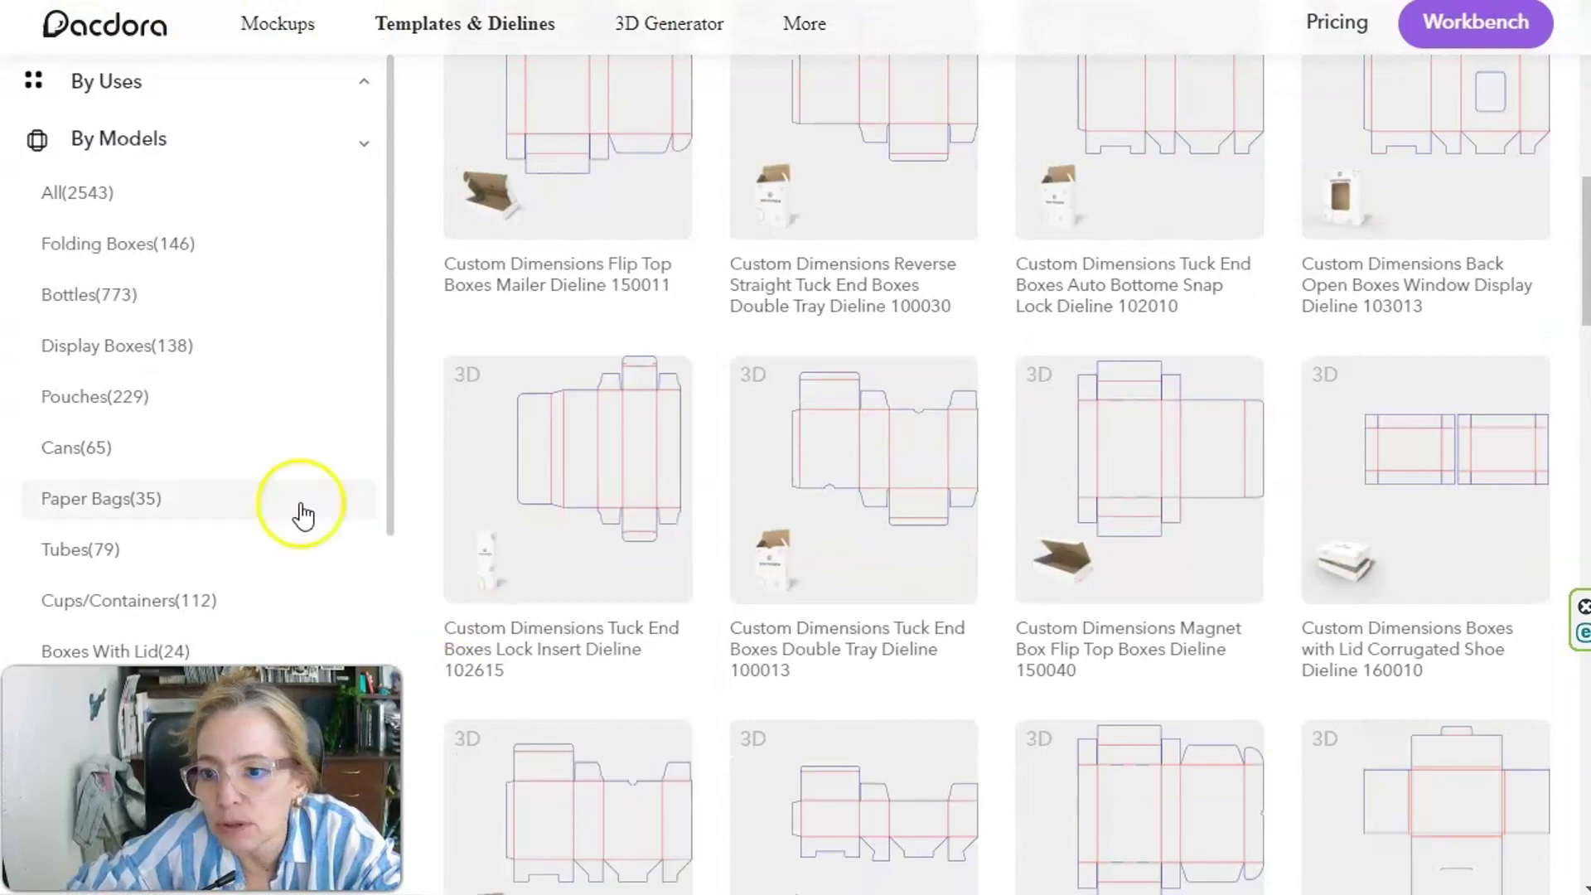
click(78, 244)
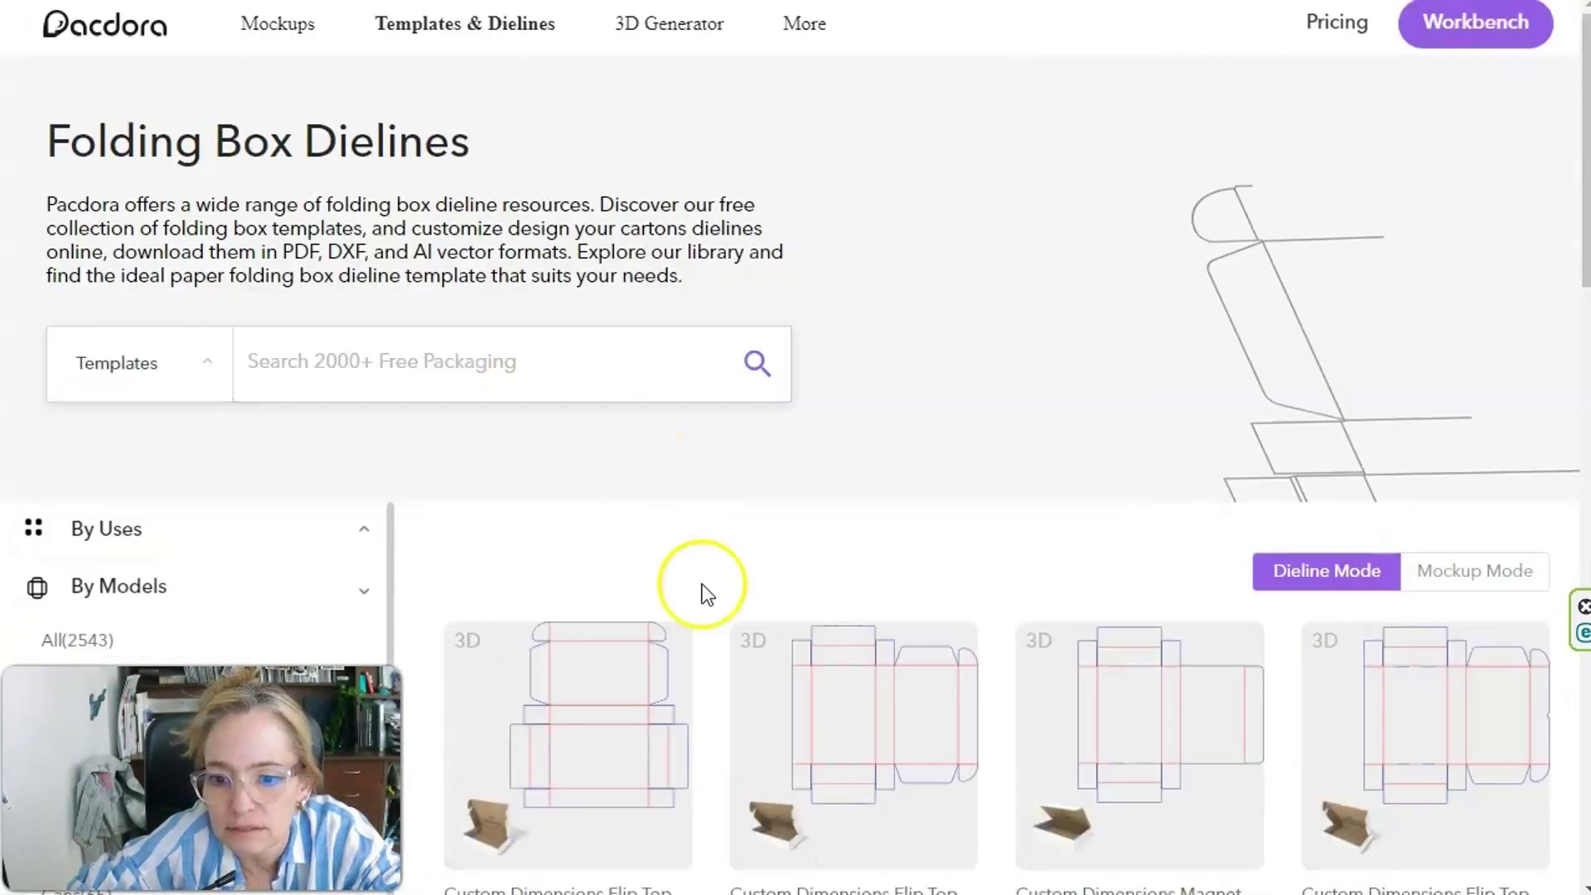
scroll(718, 620, down, 4)
scroll(718, 613, down, 2)
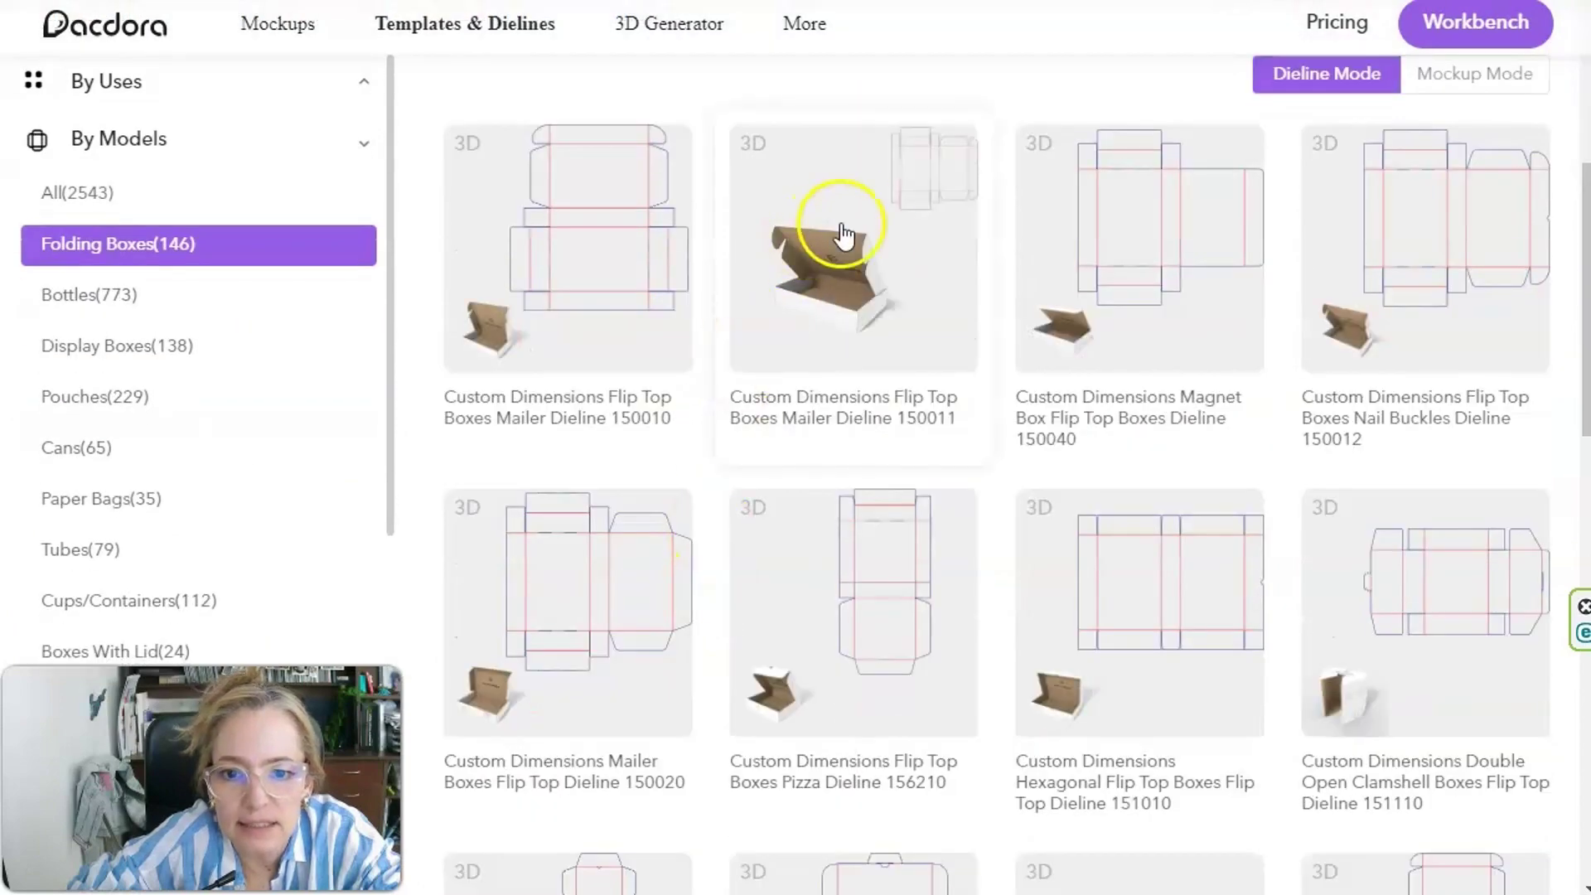
click(880, 237)
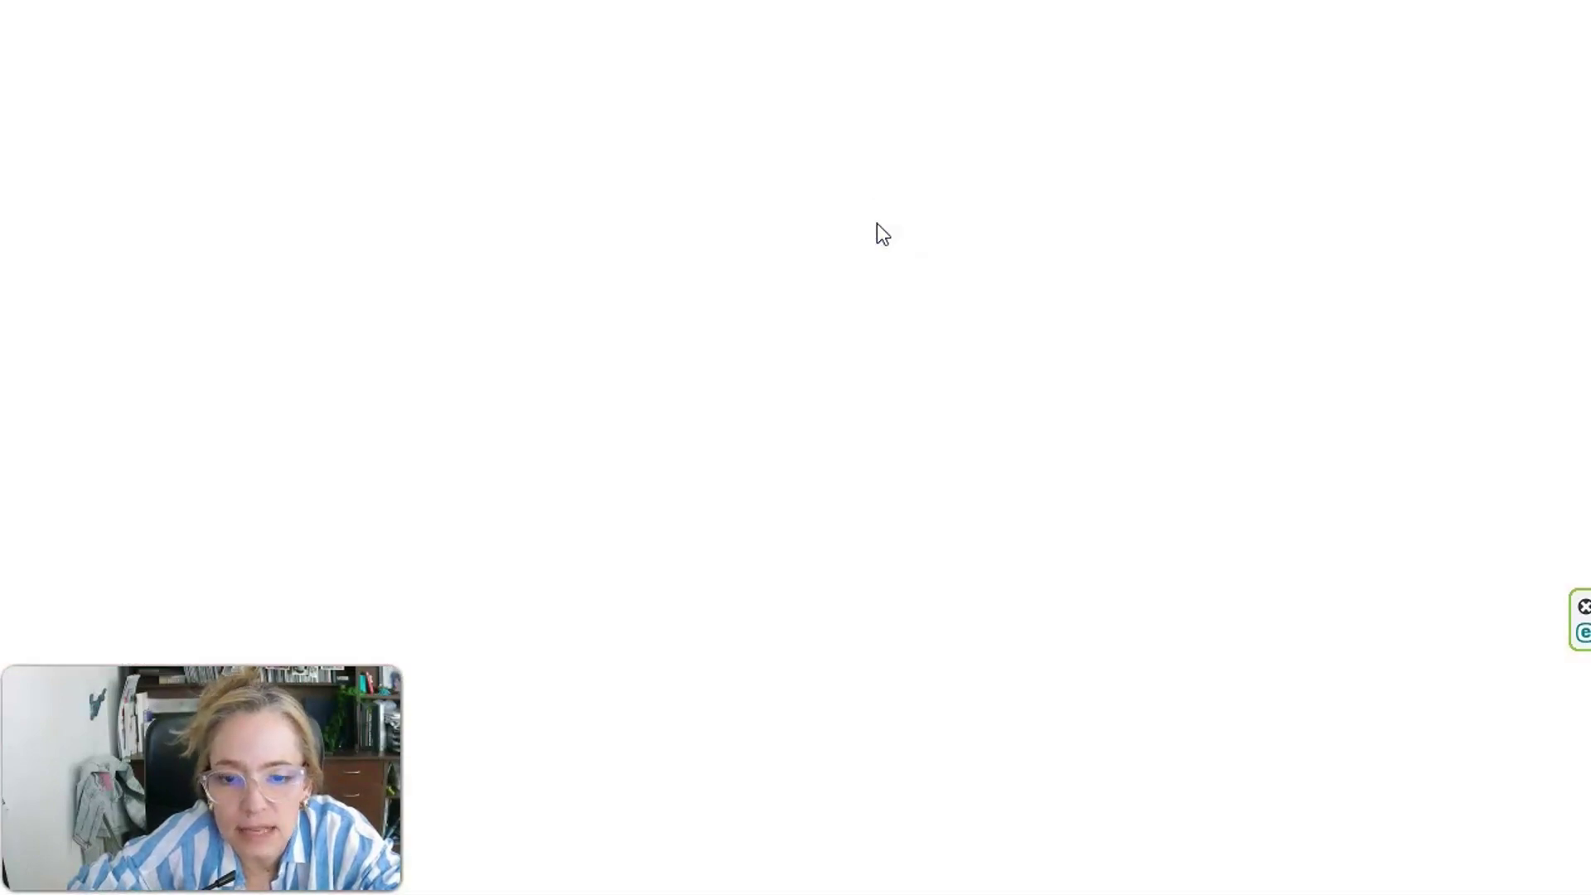
Check the 313 × 202 × 62 mm mailer's dieline and 3D preview with the lid opened, then open Download.
click(477, 135)
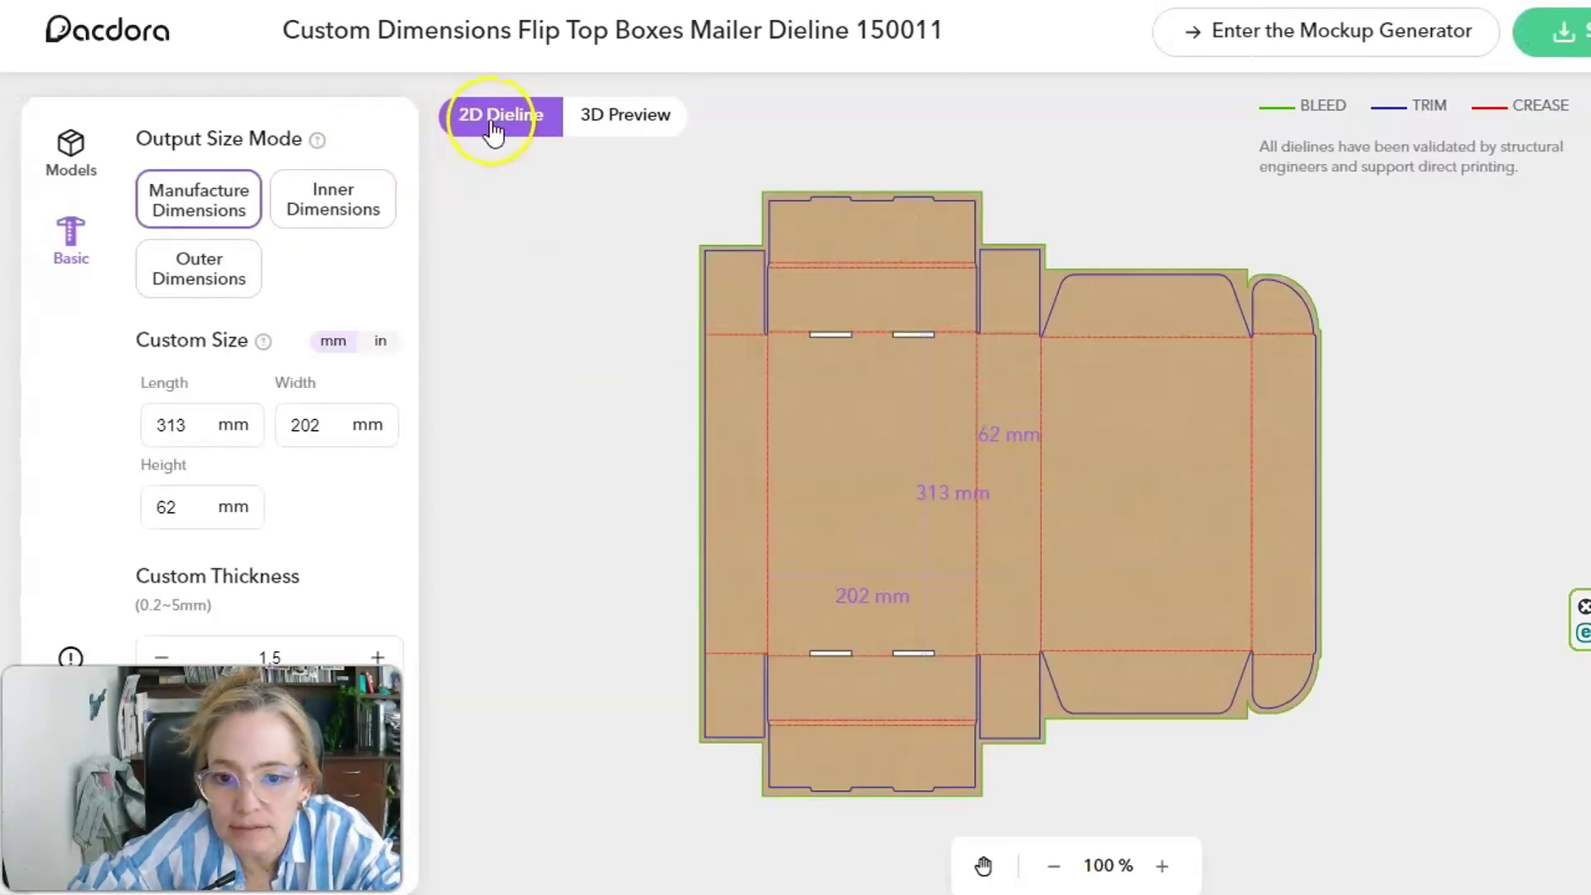
click(592, 120)
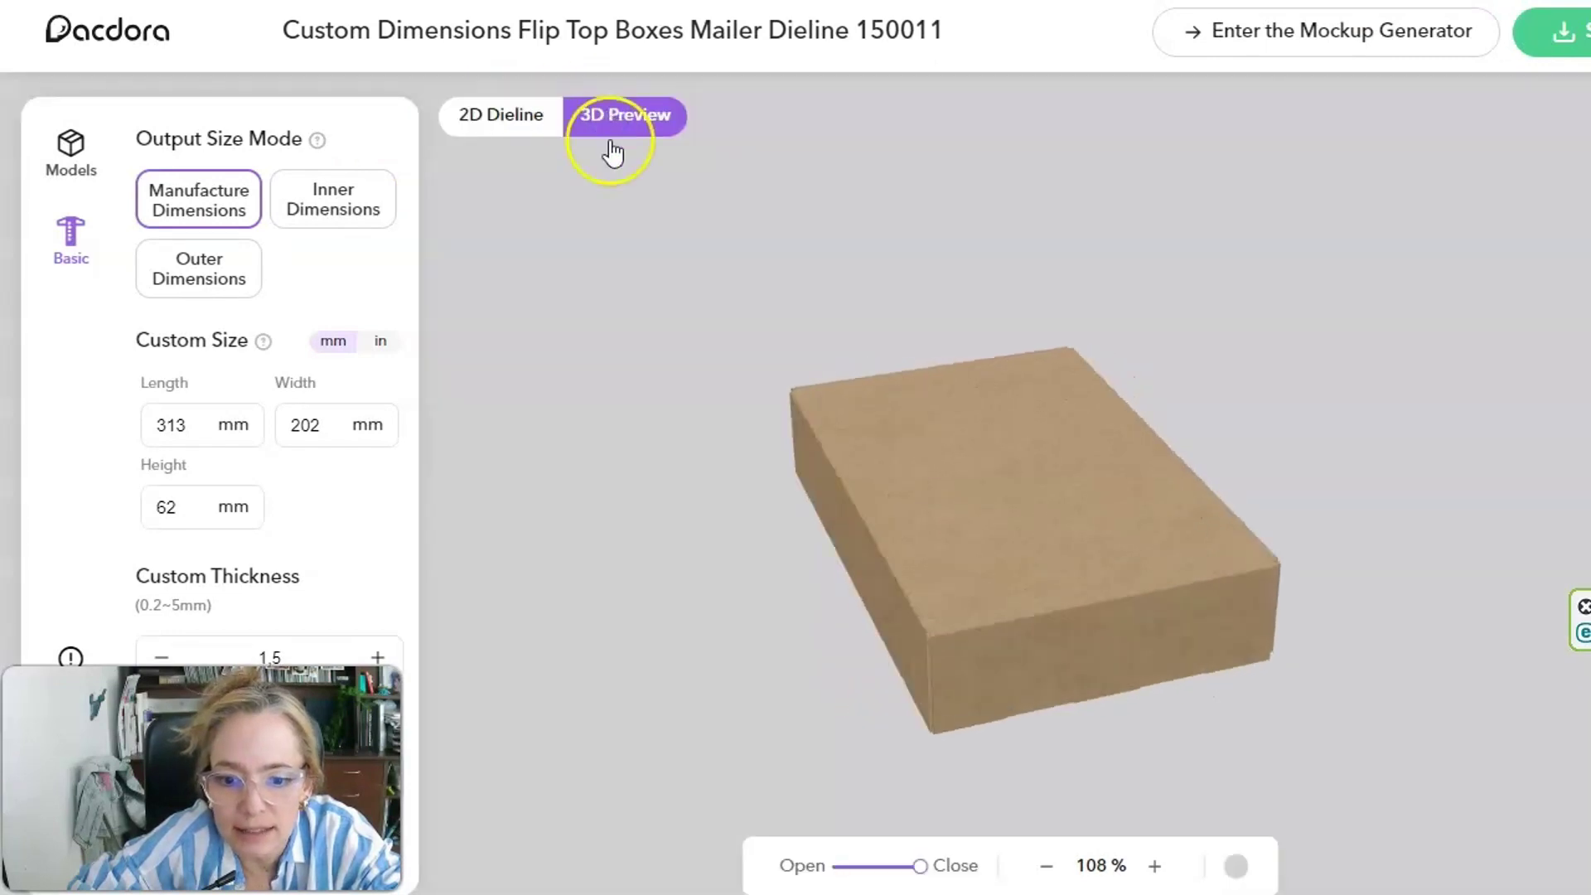
mouse_move(918, 865)
mouse_down()
mouse_move(810, 862)
mouse_move(931, 875)
mouse_move(824, 879)
mouse_move(819, 866)
mouse_move(931, 883)
mouse_up()
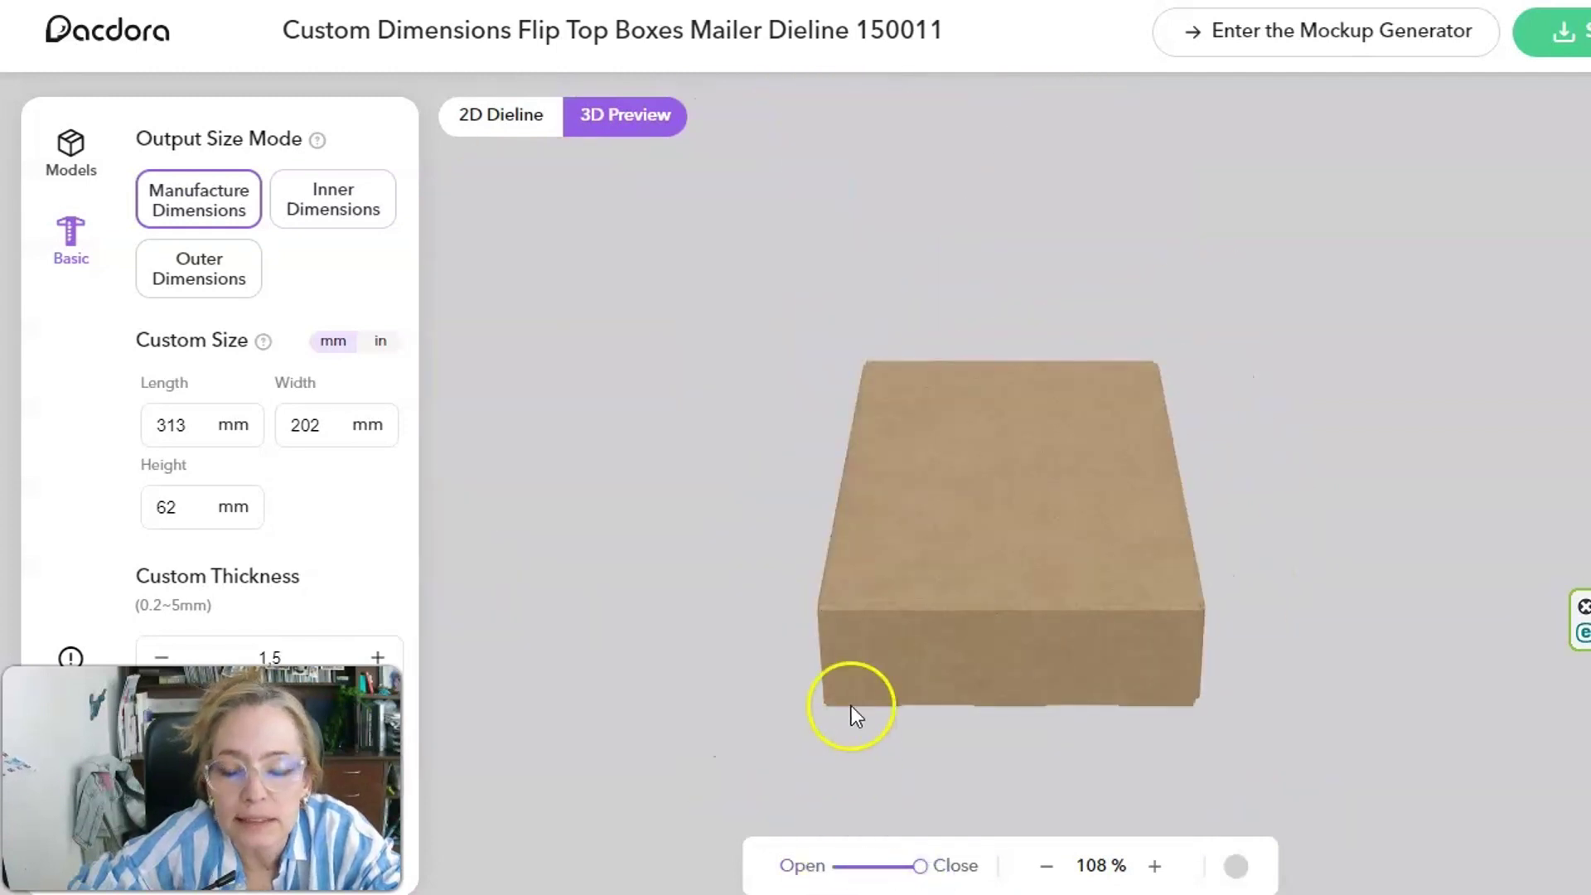
click(1550, 35)
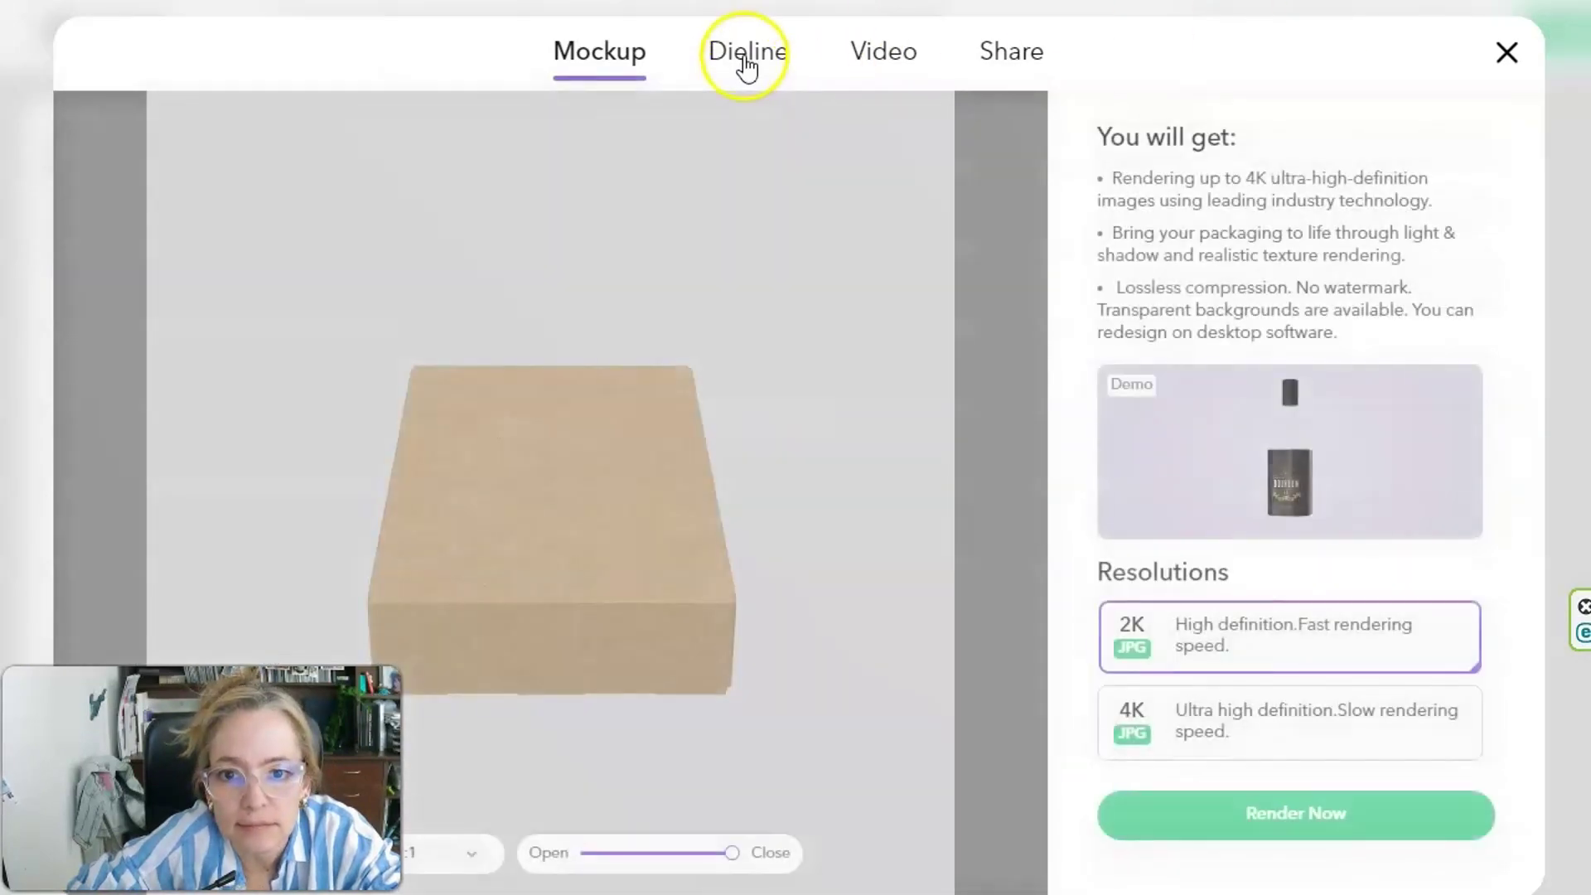
Export the mailer dieline from the Dieline tab as a CMYK AI file.
click(747, 60)
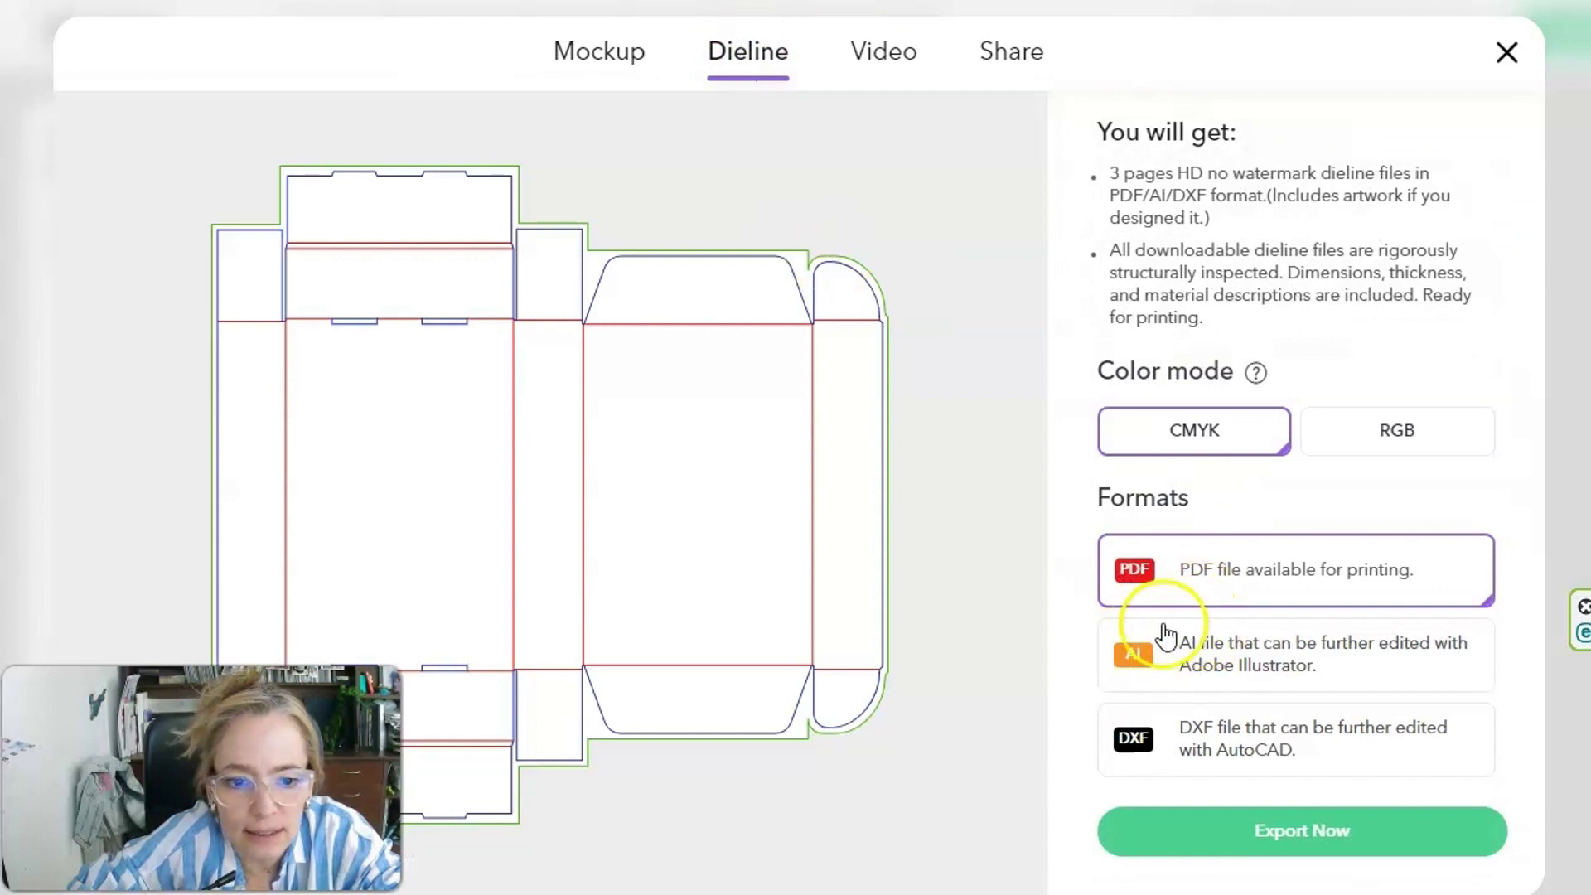
click(1504, 53)
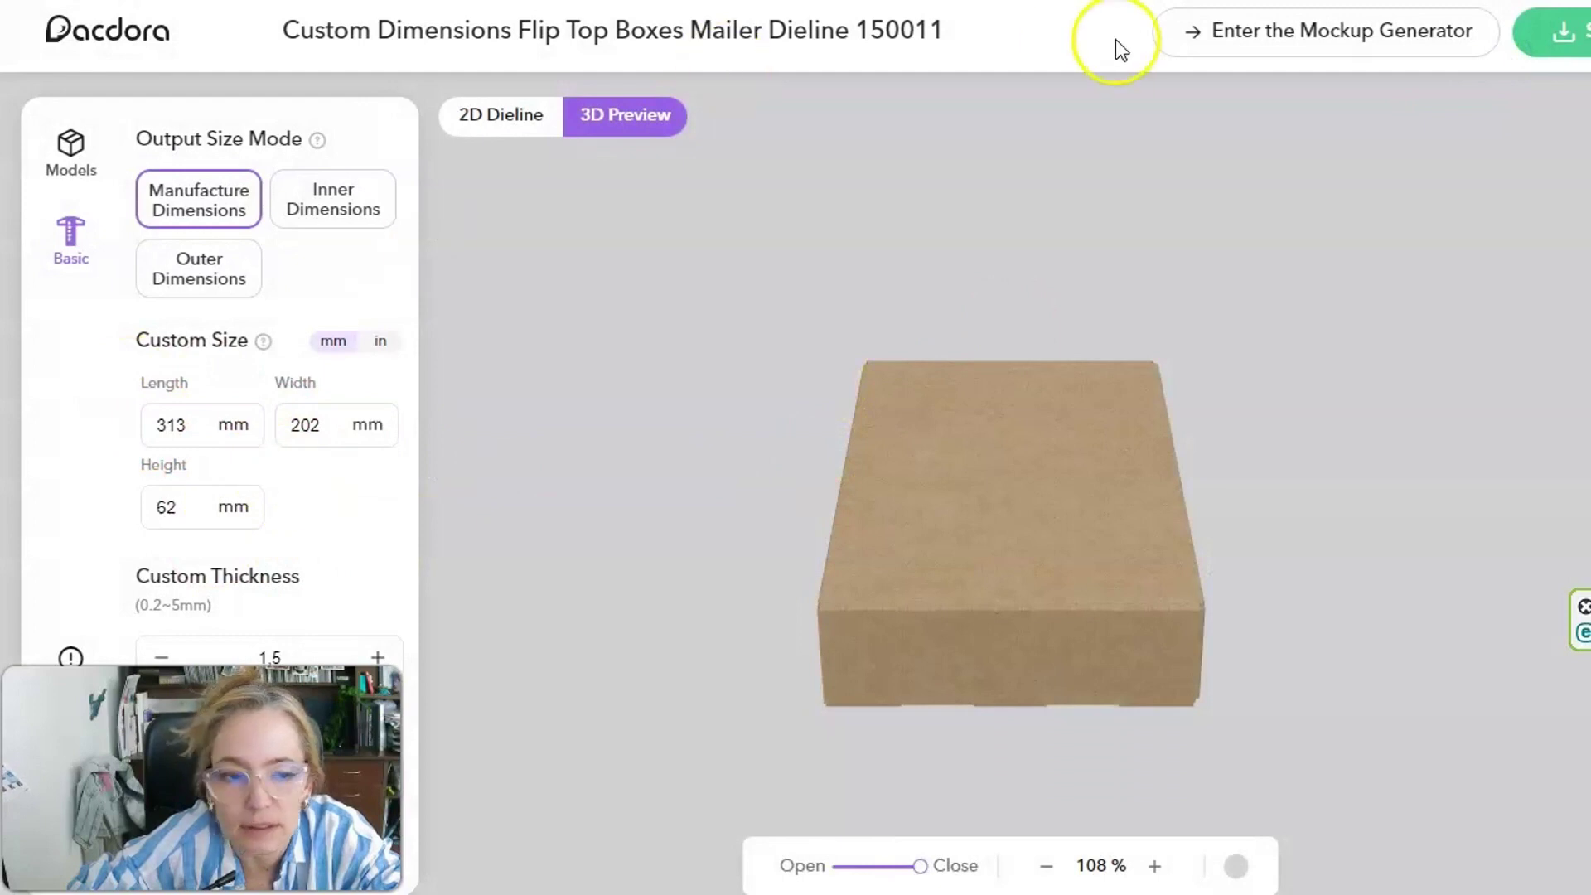
click(1548, 31)
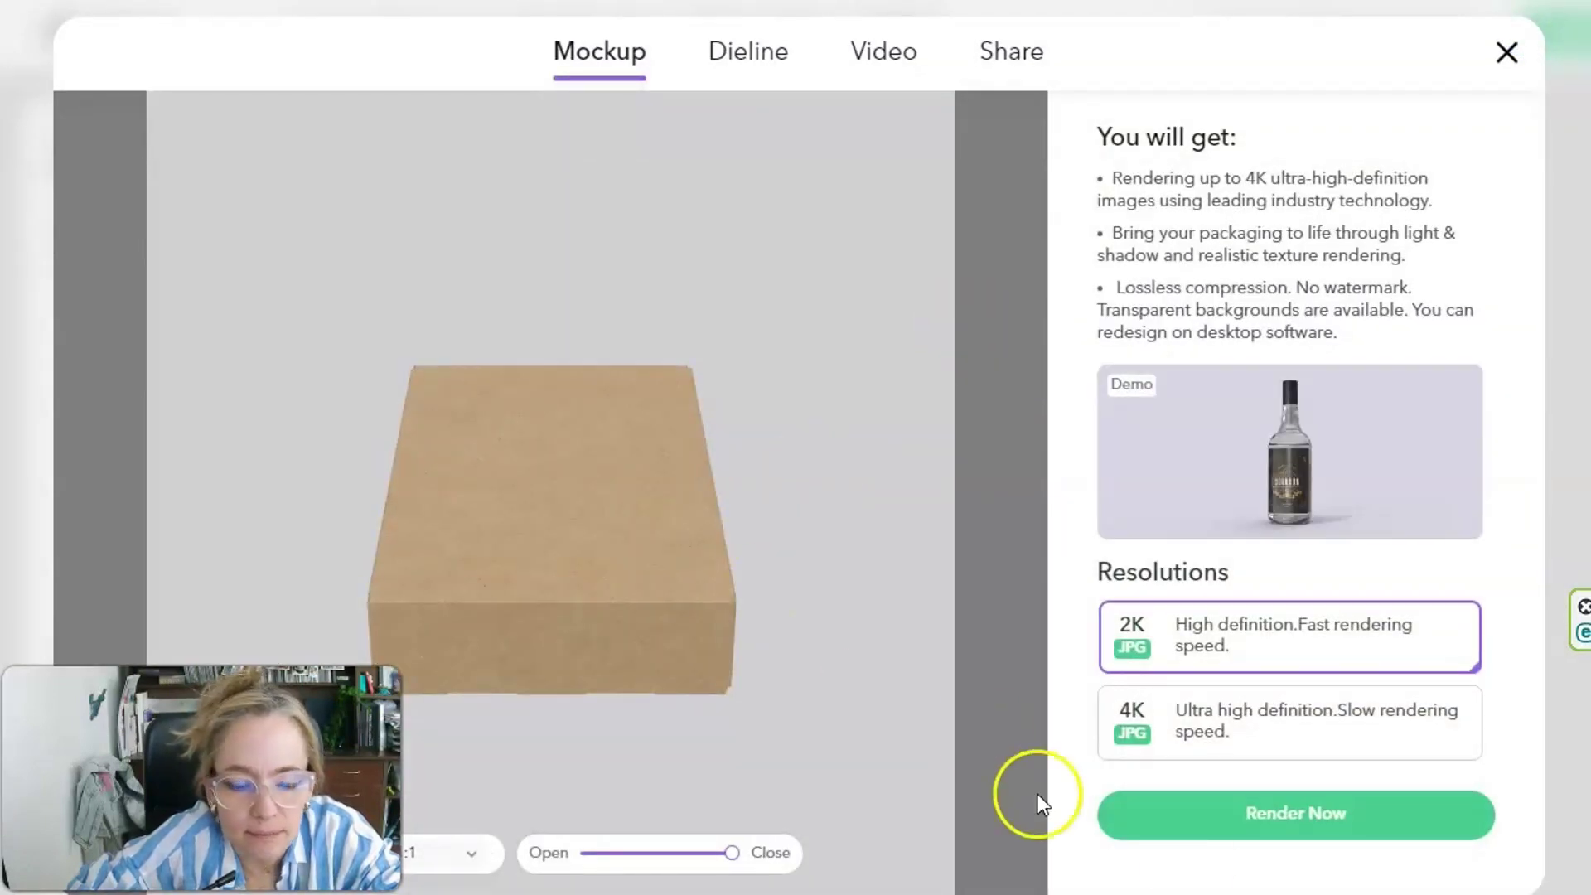
click(754, 58)
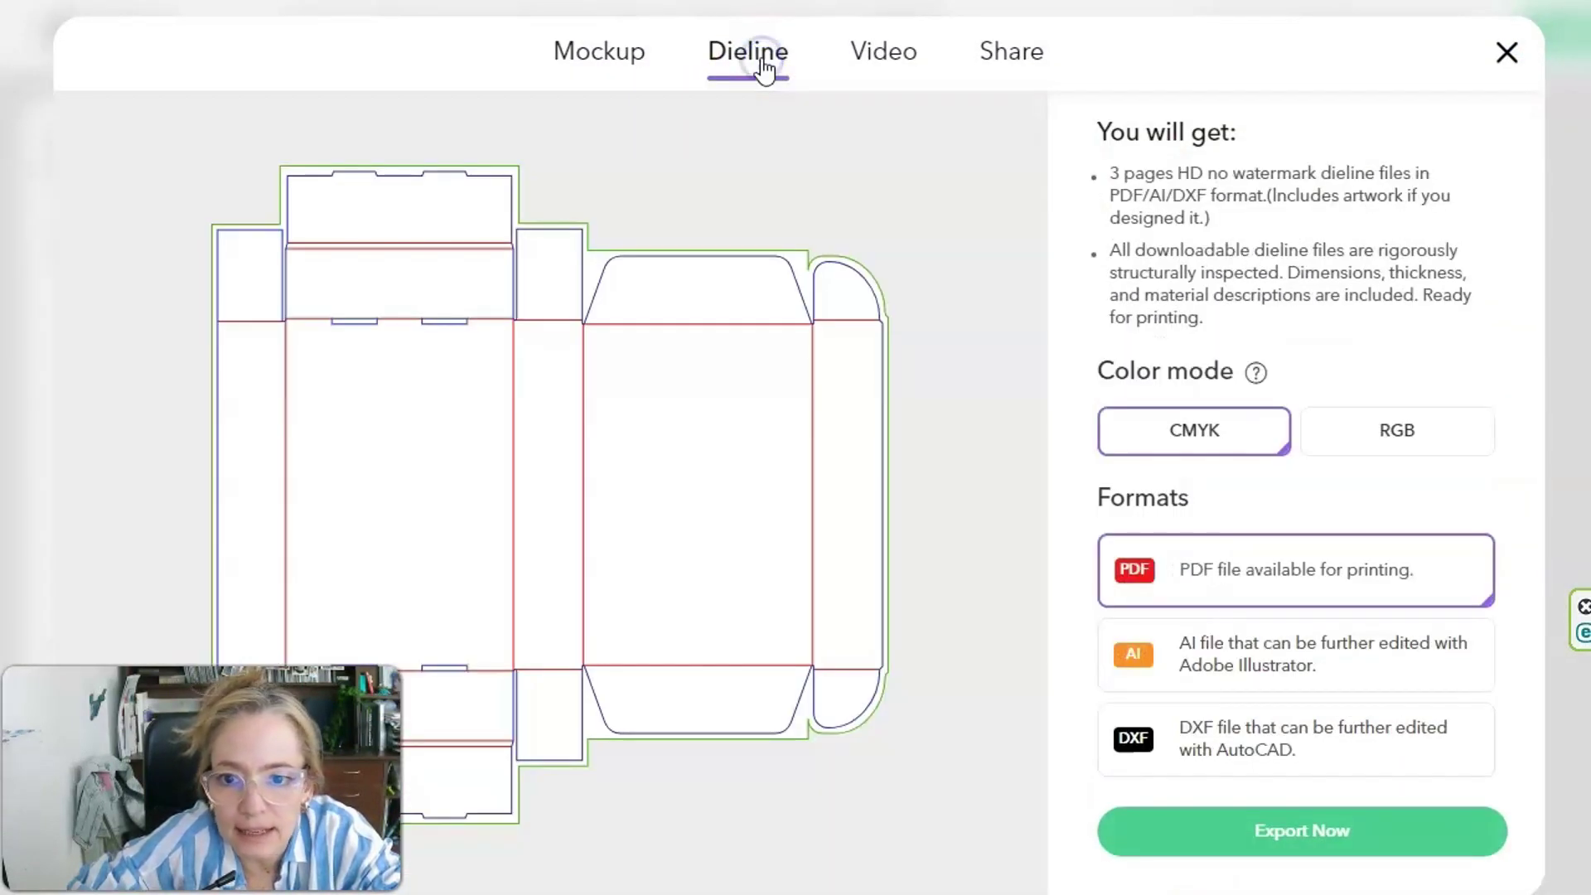
click(1227, 696)
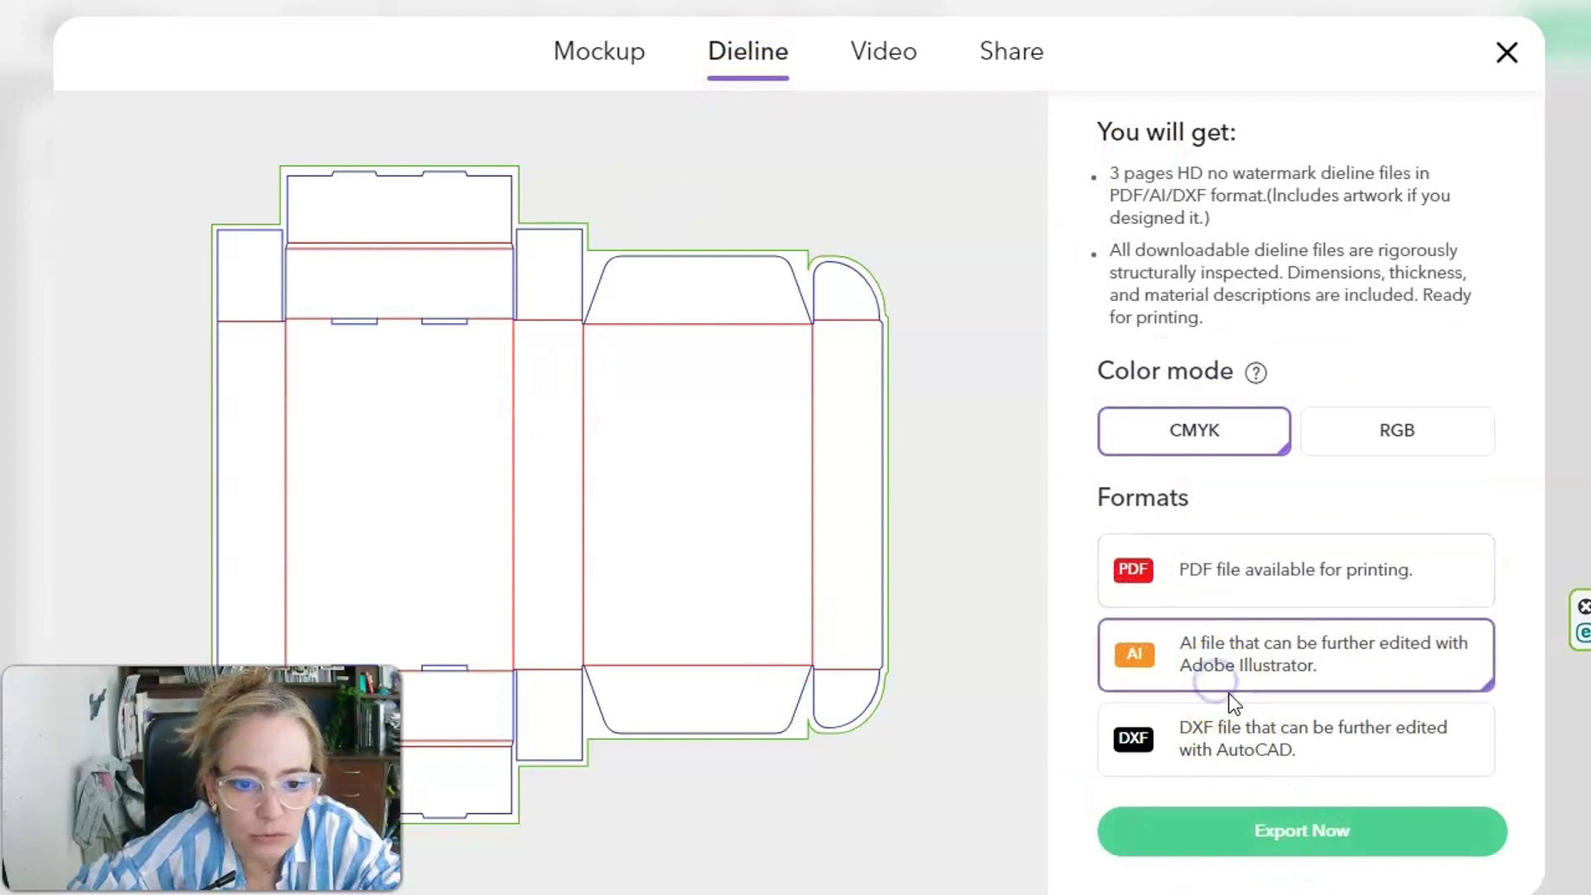
click(1236, 833)
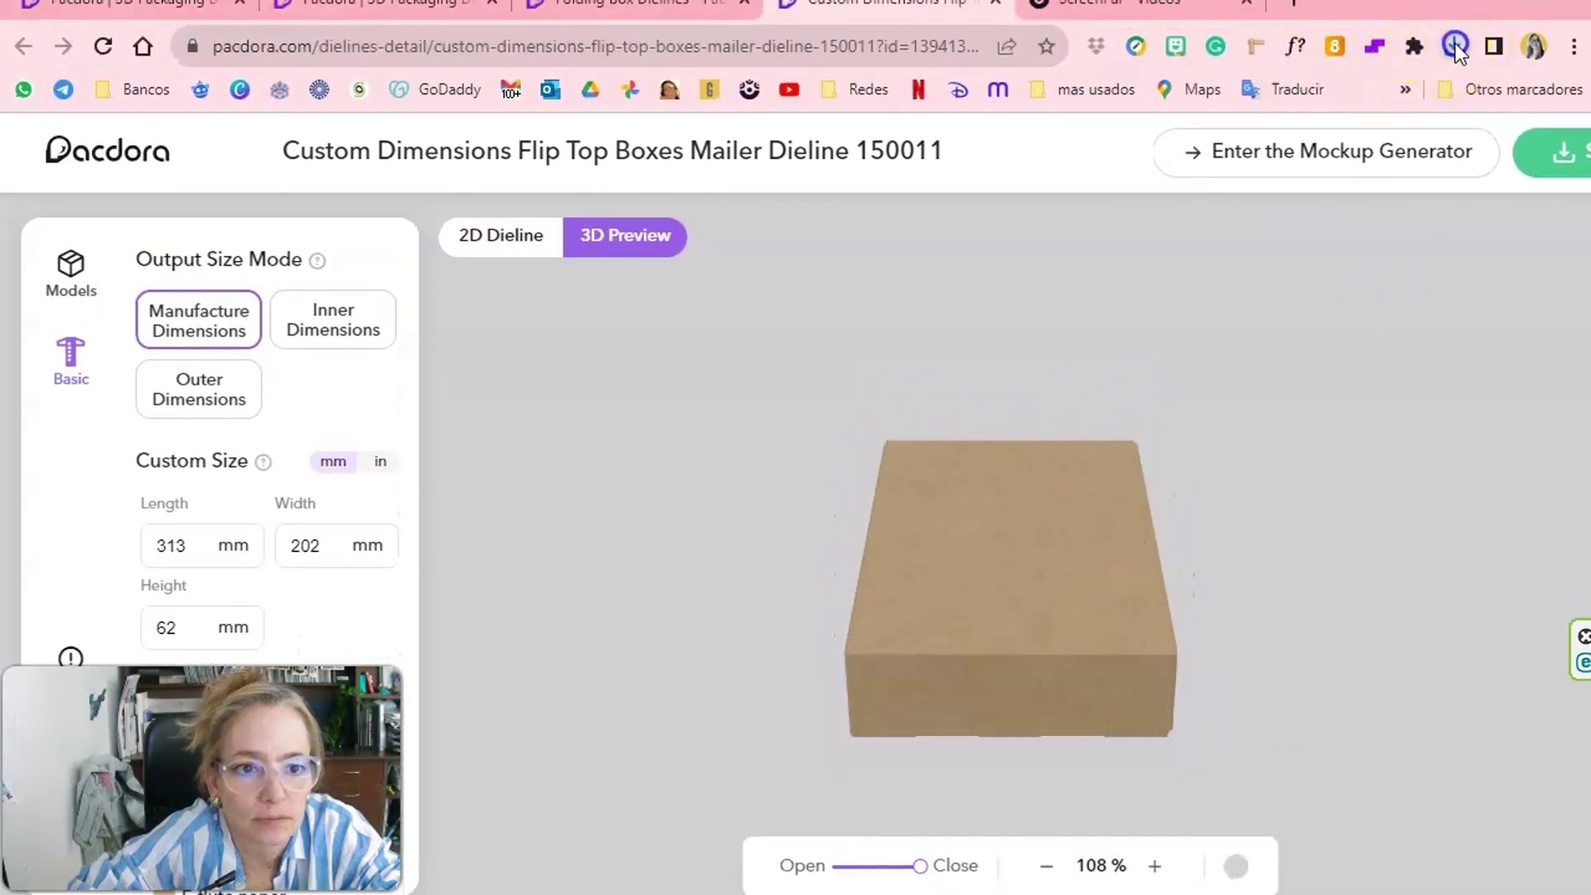
Open the downloaded dieline in Illustrator and move the dieline and white clipping group onto the artboard.
click(1455, 47)
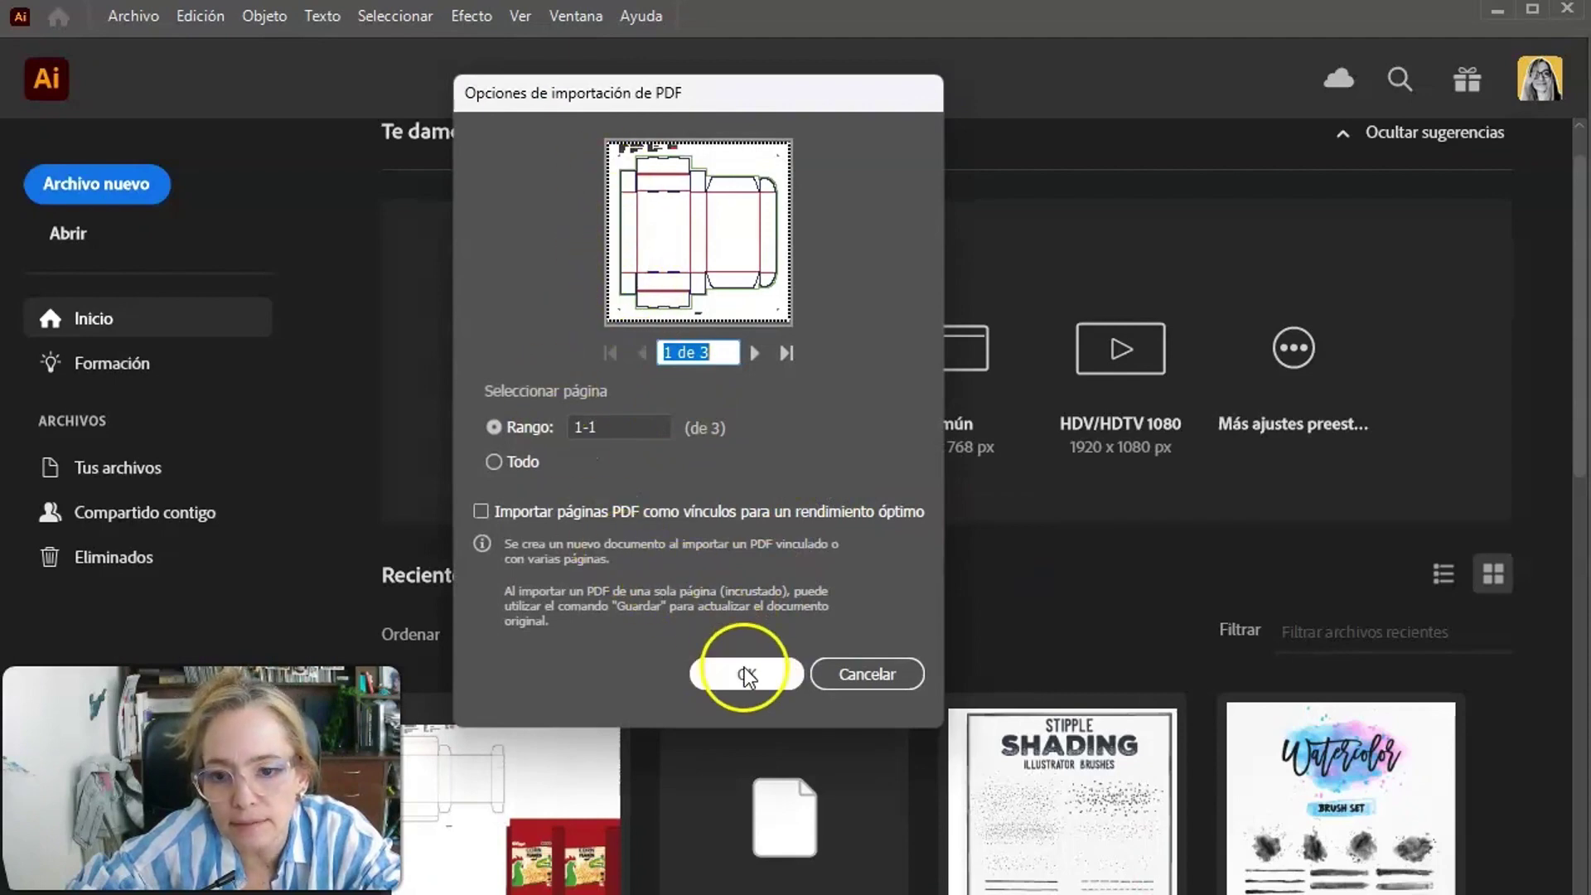
click(746, 675)
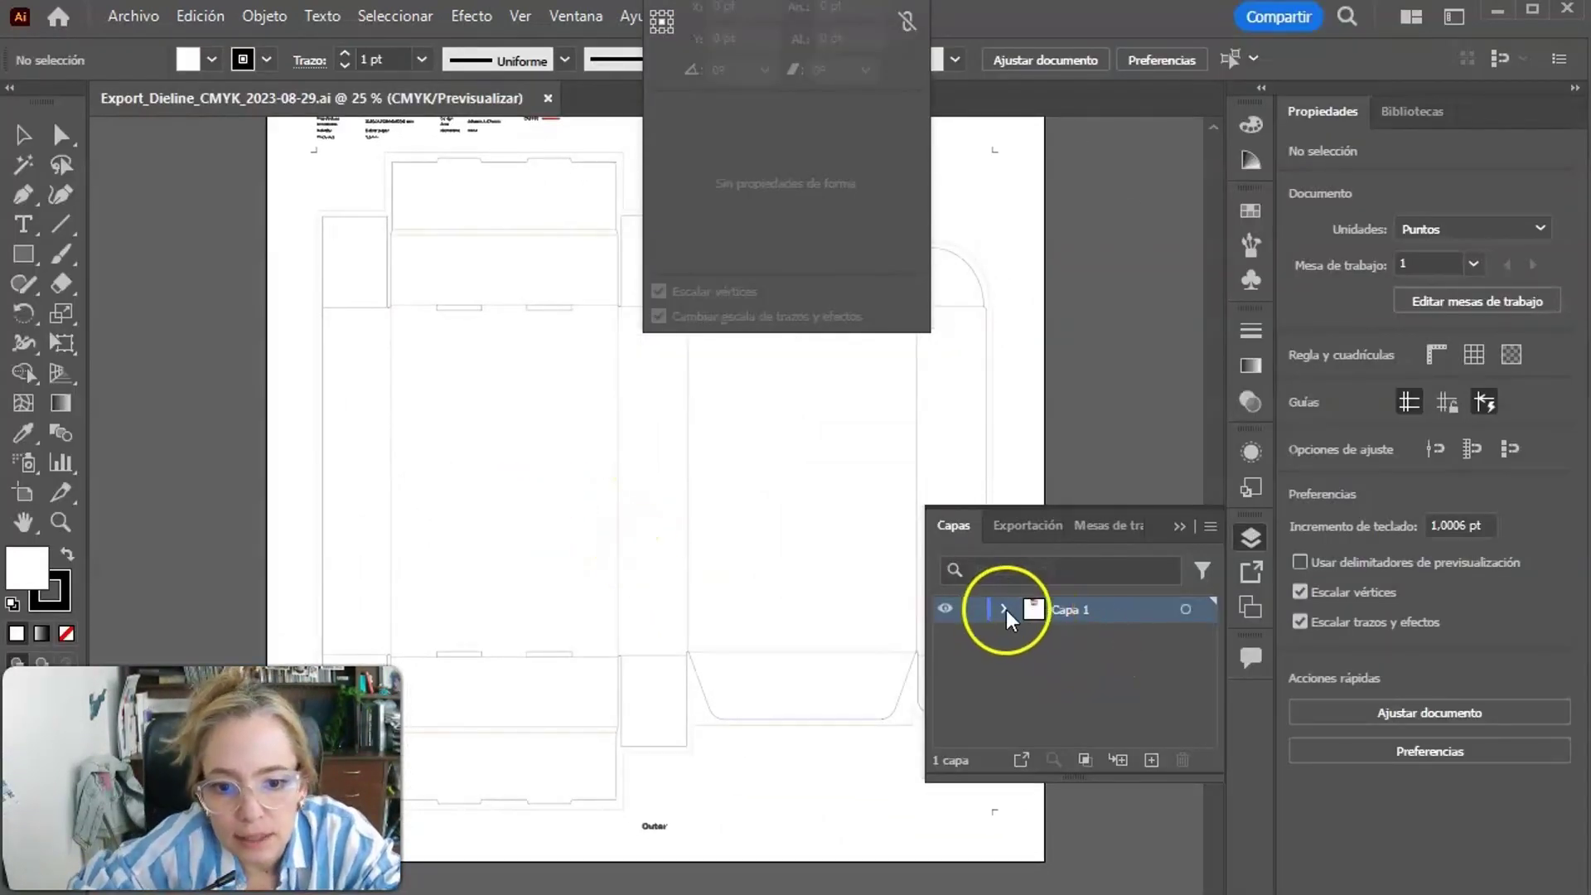
mouse_move(611, 568)
mouse_down()
mouse_move(259, 512)
mouse_move(309, 604)
mouse_move(519, 541)
mouse_up()
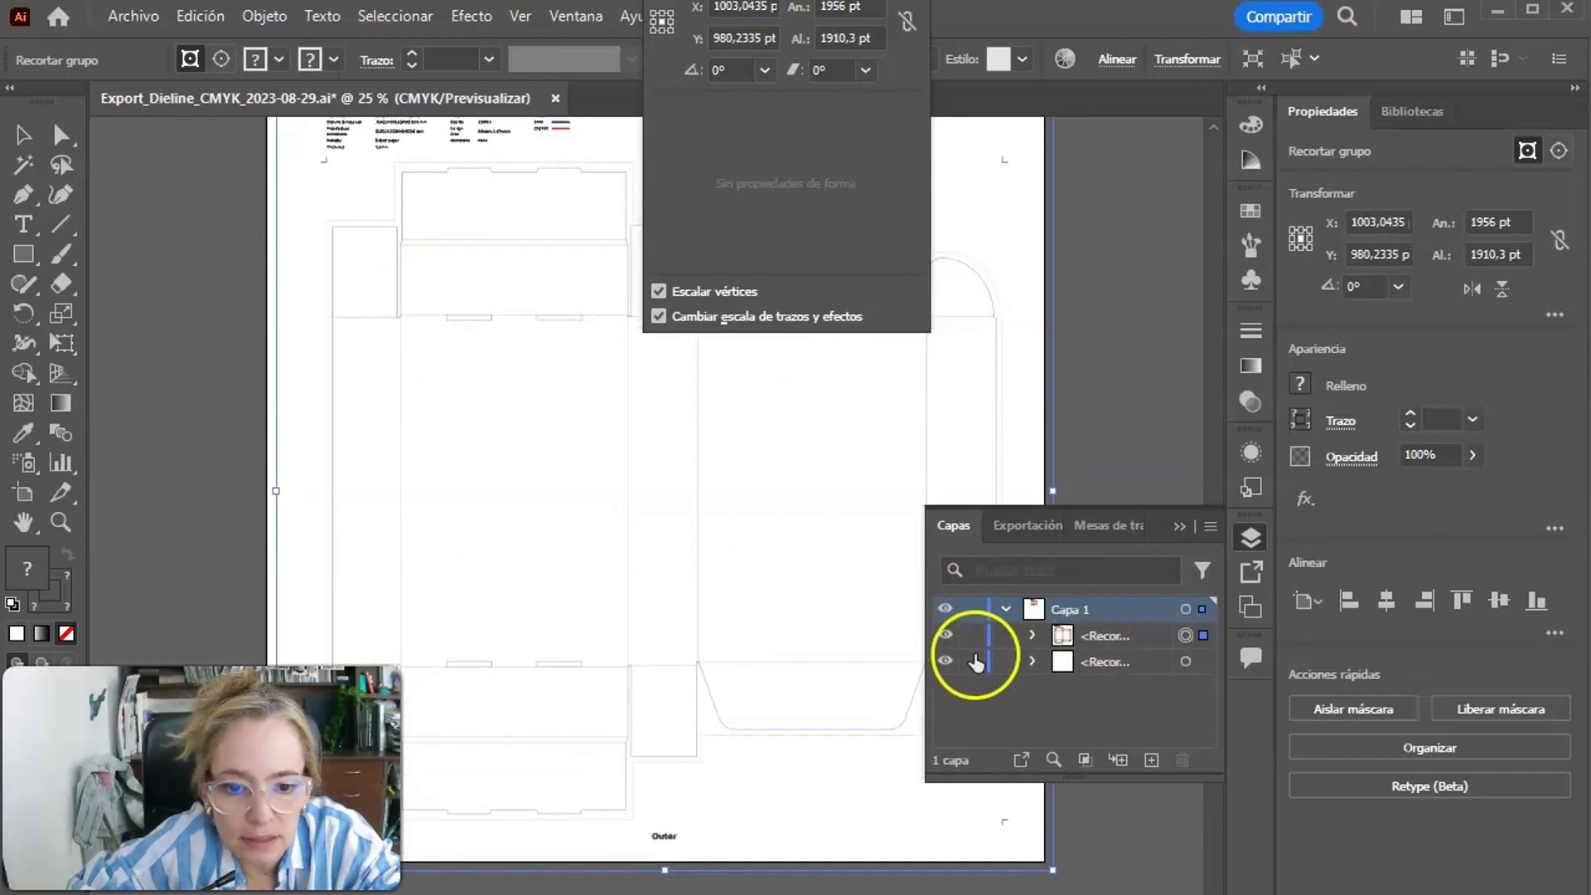
drag(608, 561, 320, 540)
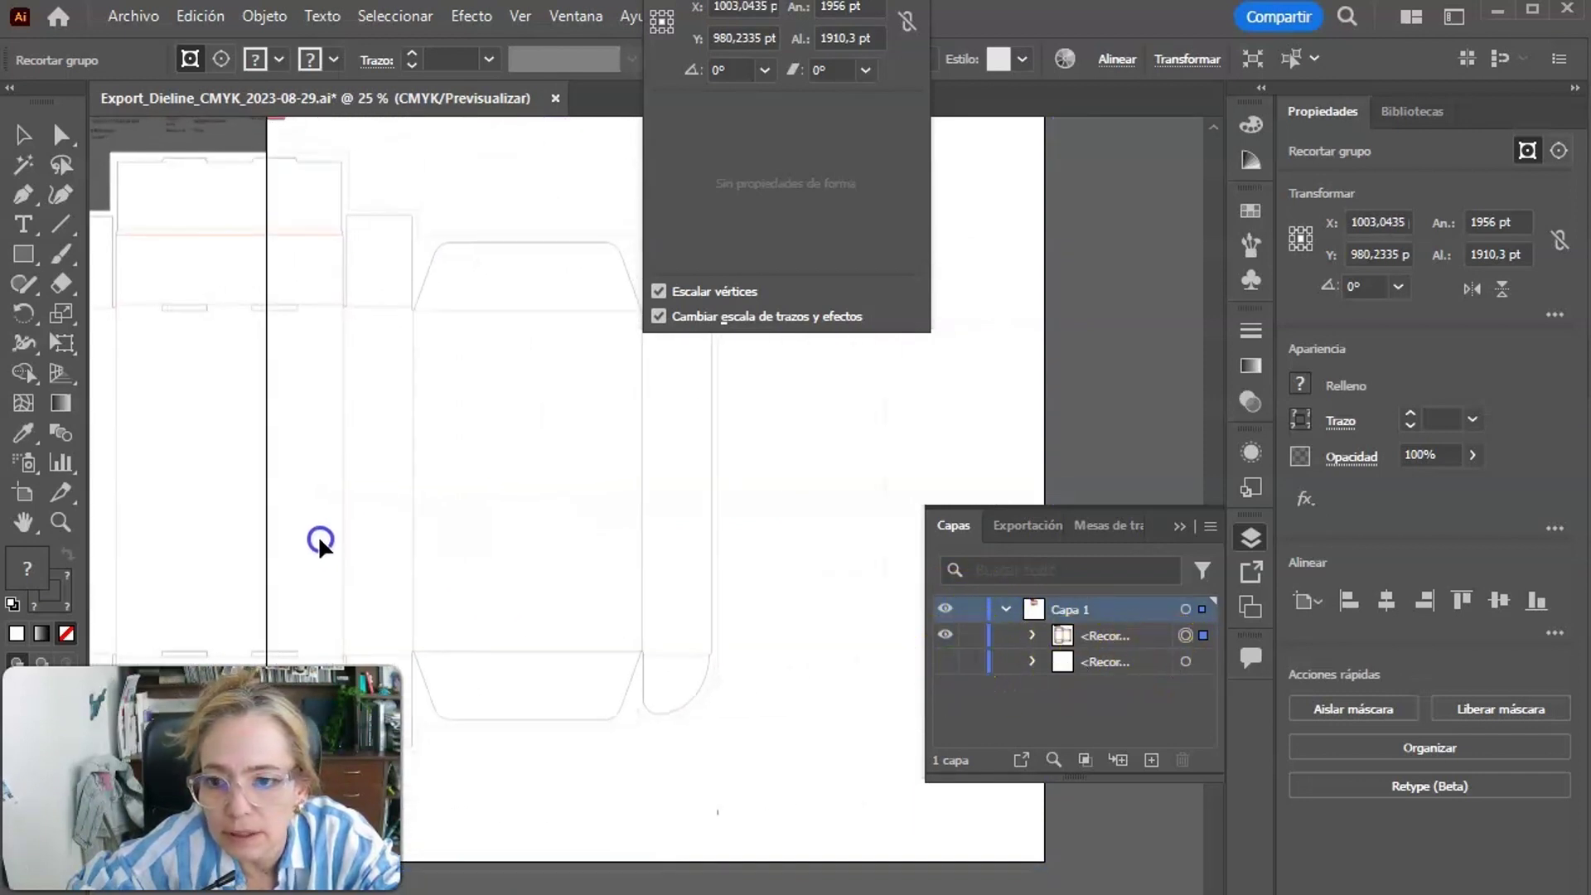
click(986, 432)
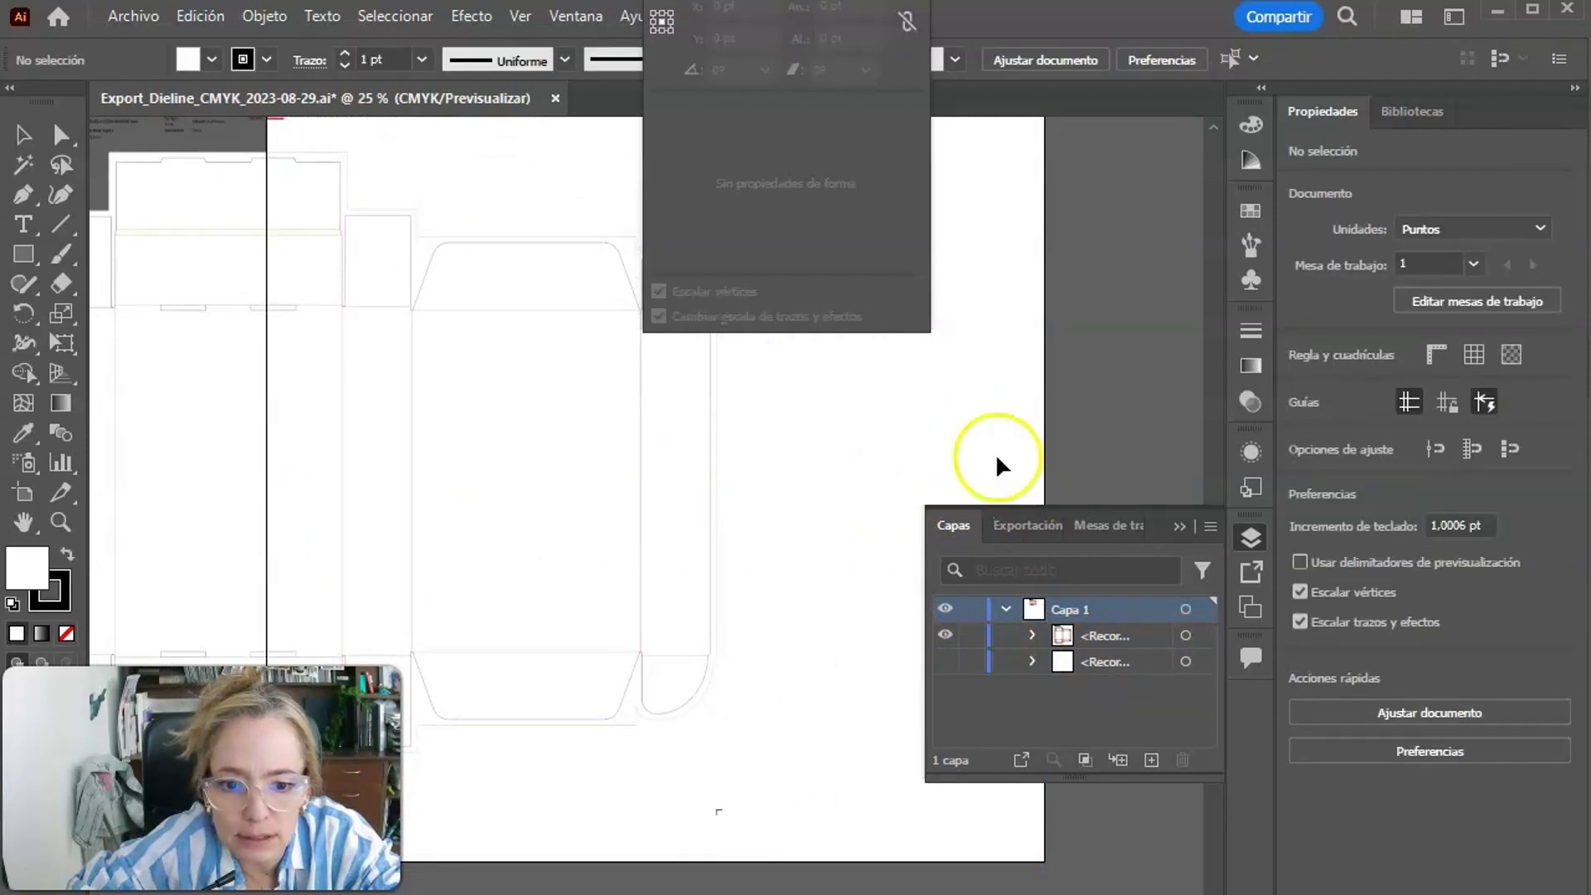
drag(906, 462, 1048, 448)
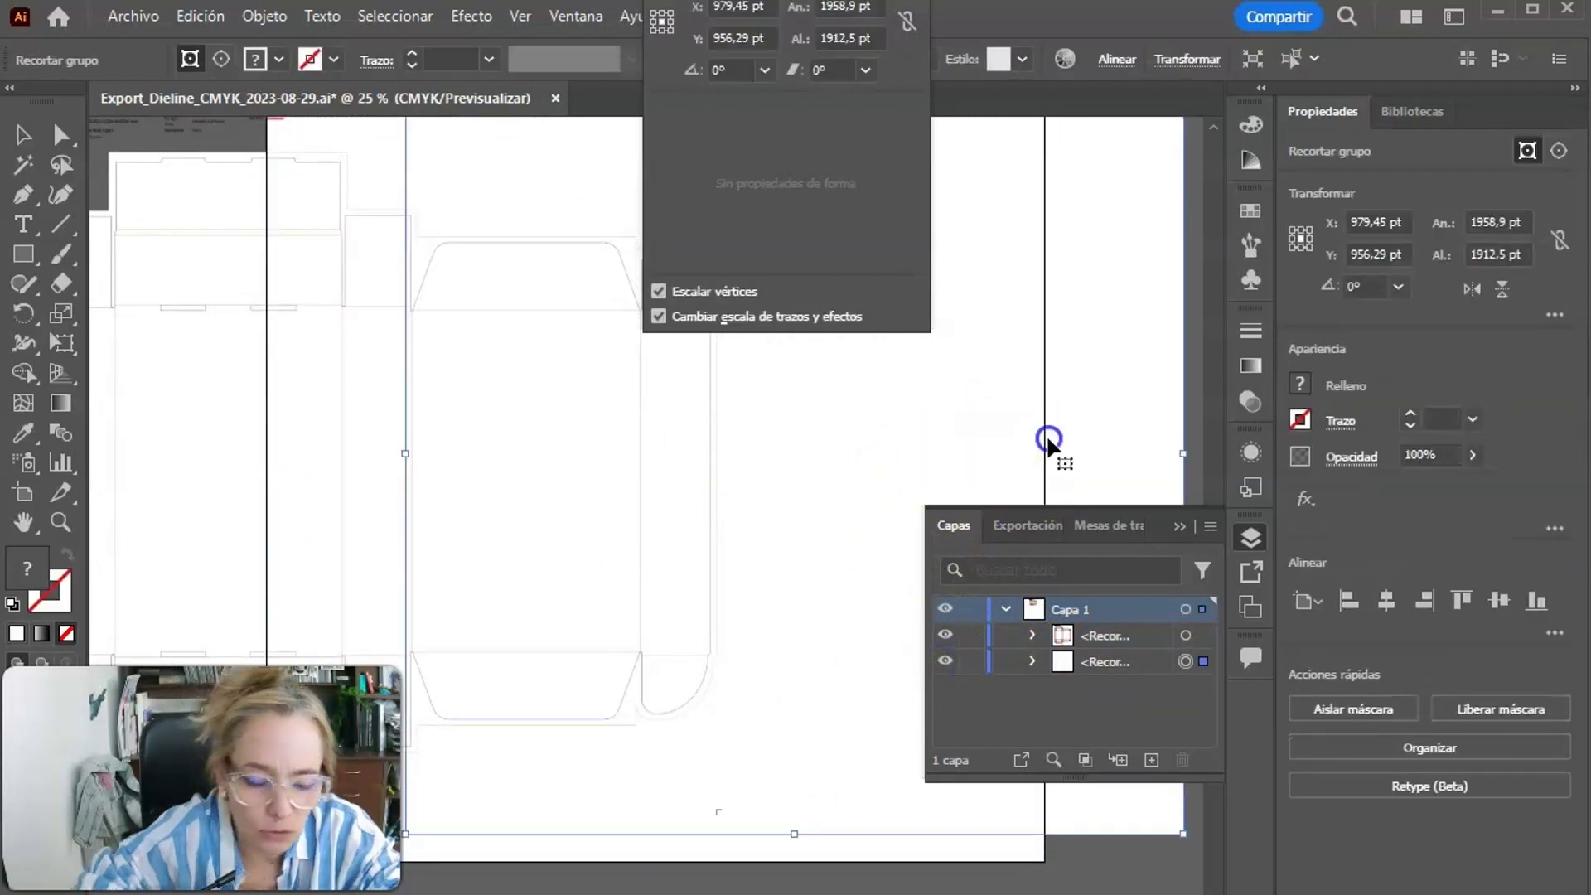
click(649, 506)
drag(604, 522, 730, 522)
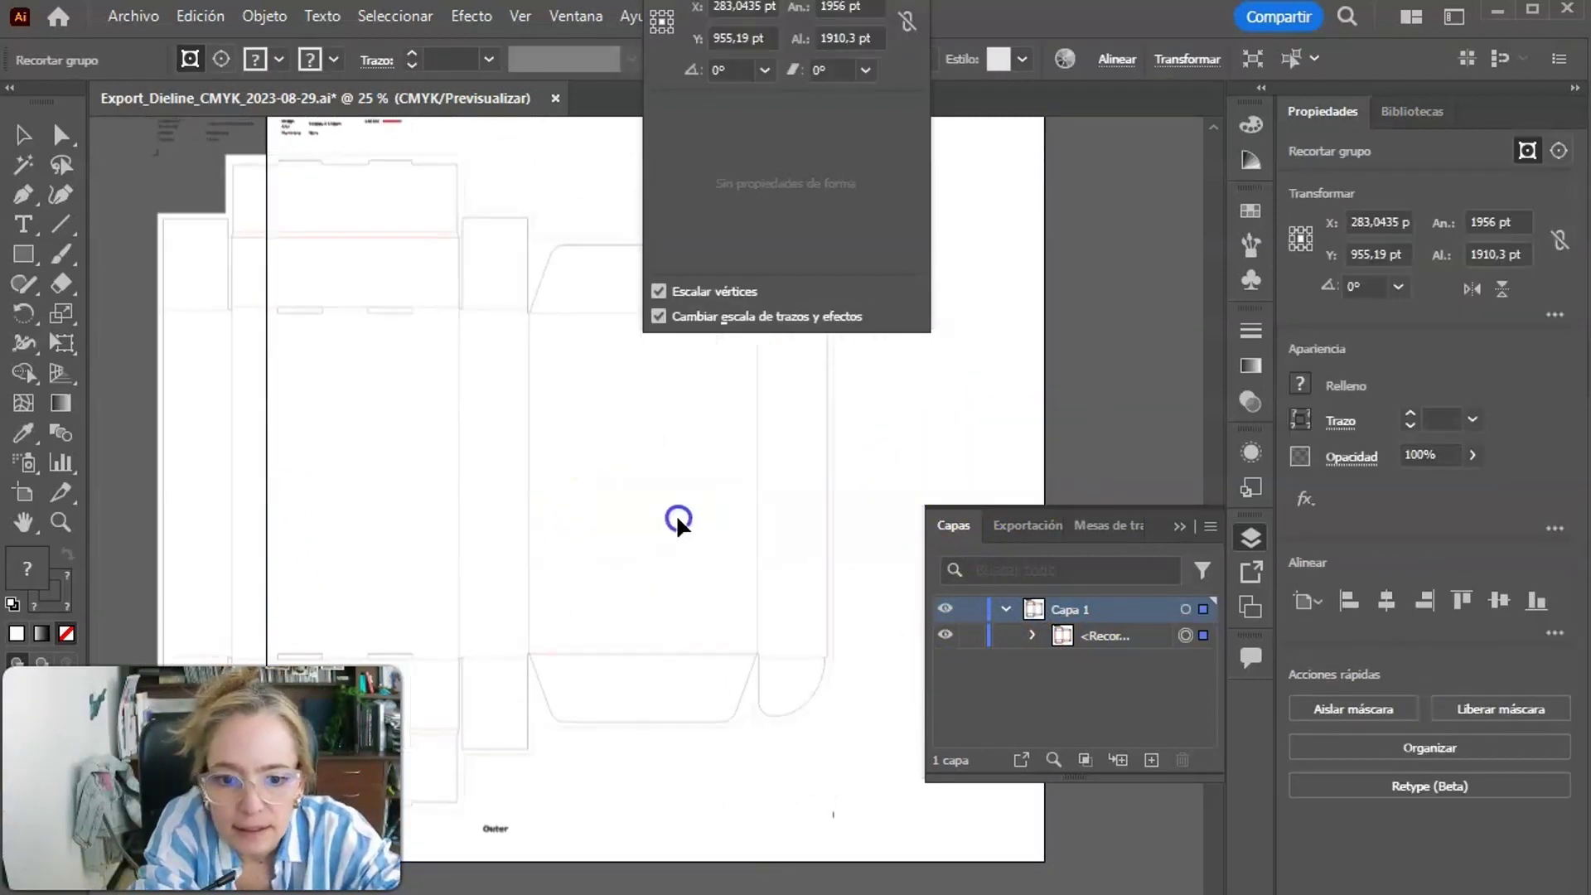
Enlarge the Layers list, isolate the dieline group and move its white shape left.
click(1032, 636)
drag(953, 525, 934, 206)
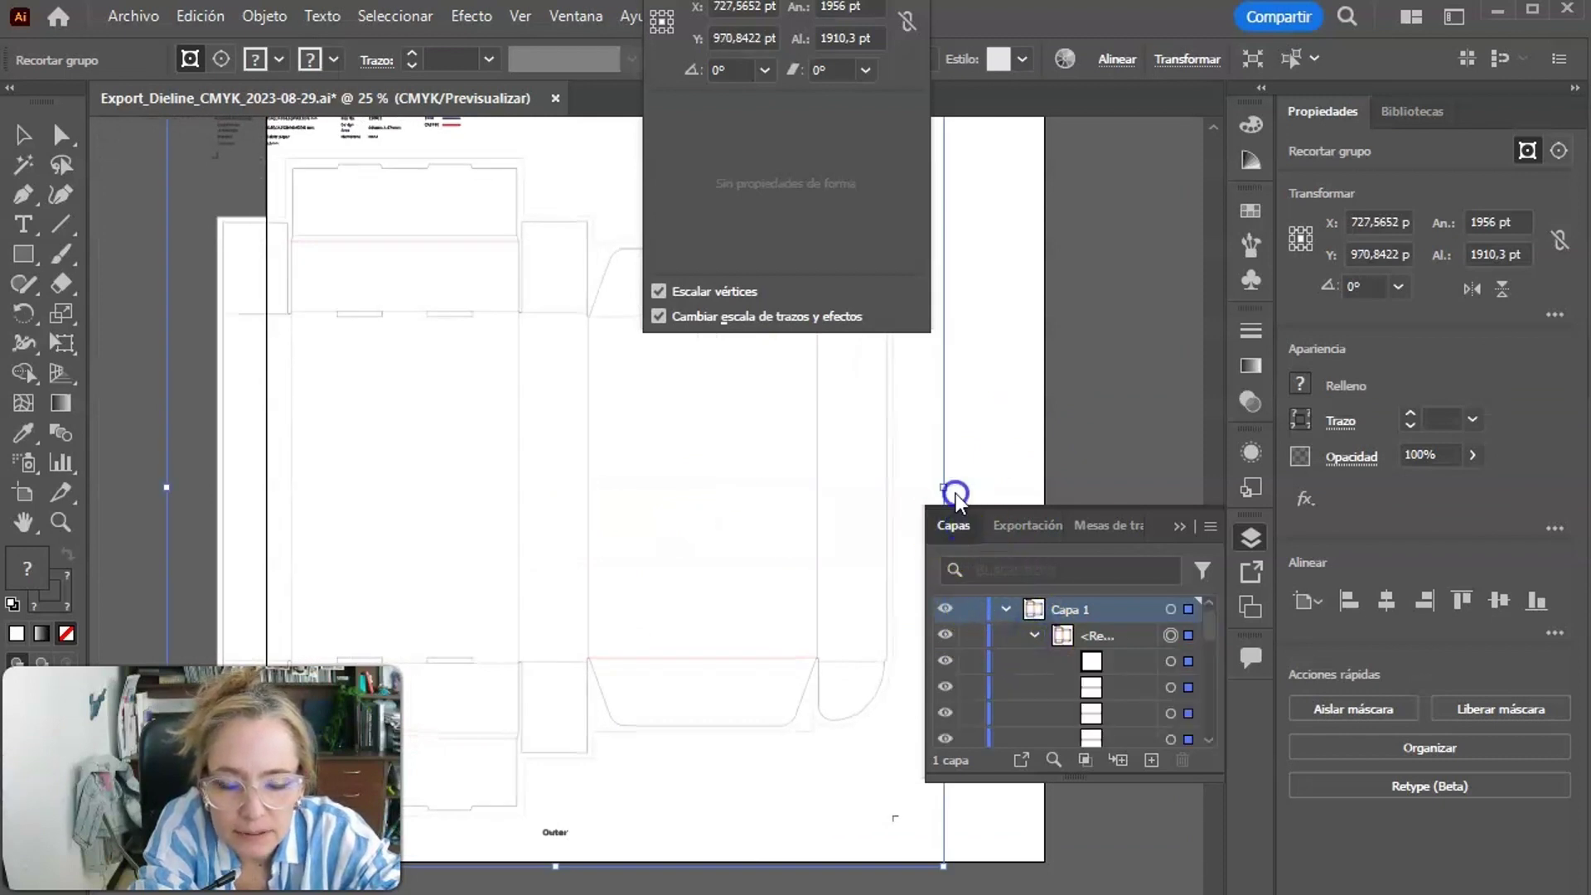
drag(1073, 452, 1028, 808)
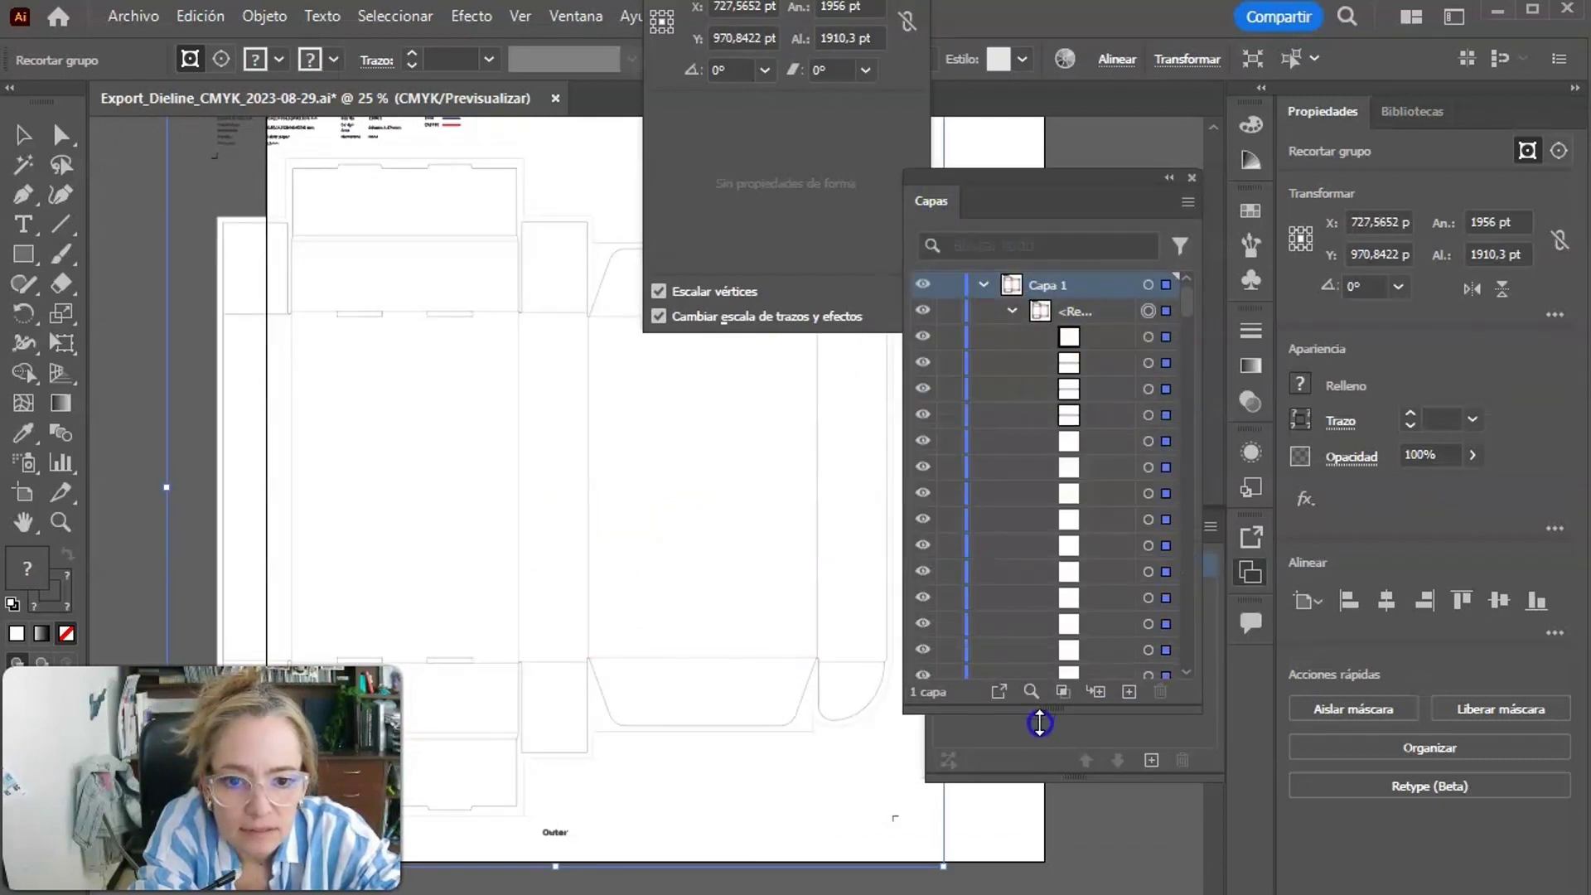
scroll(1067, 551, down, 1)
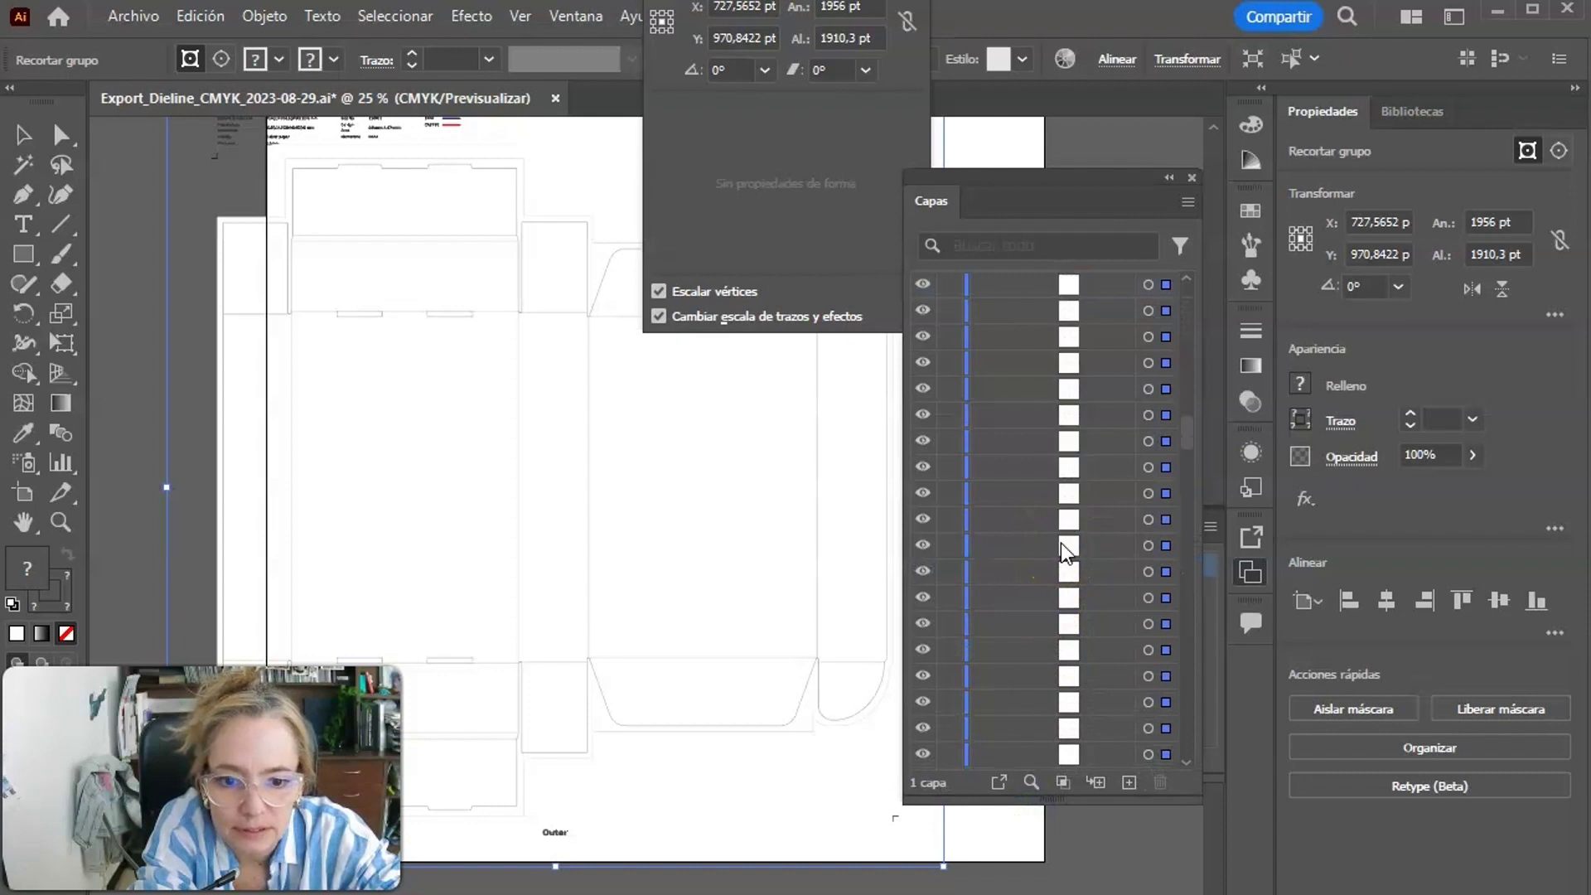
double_click(444, 415)
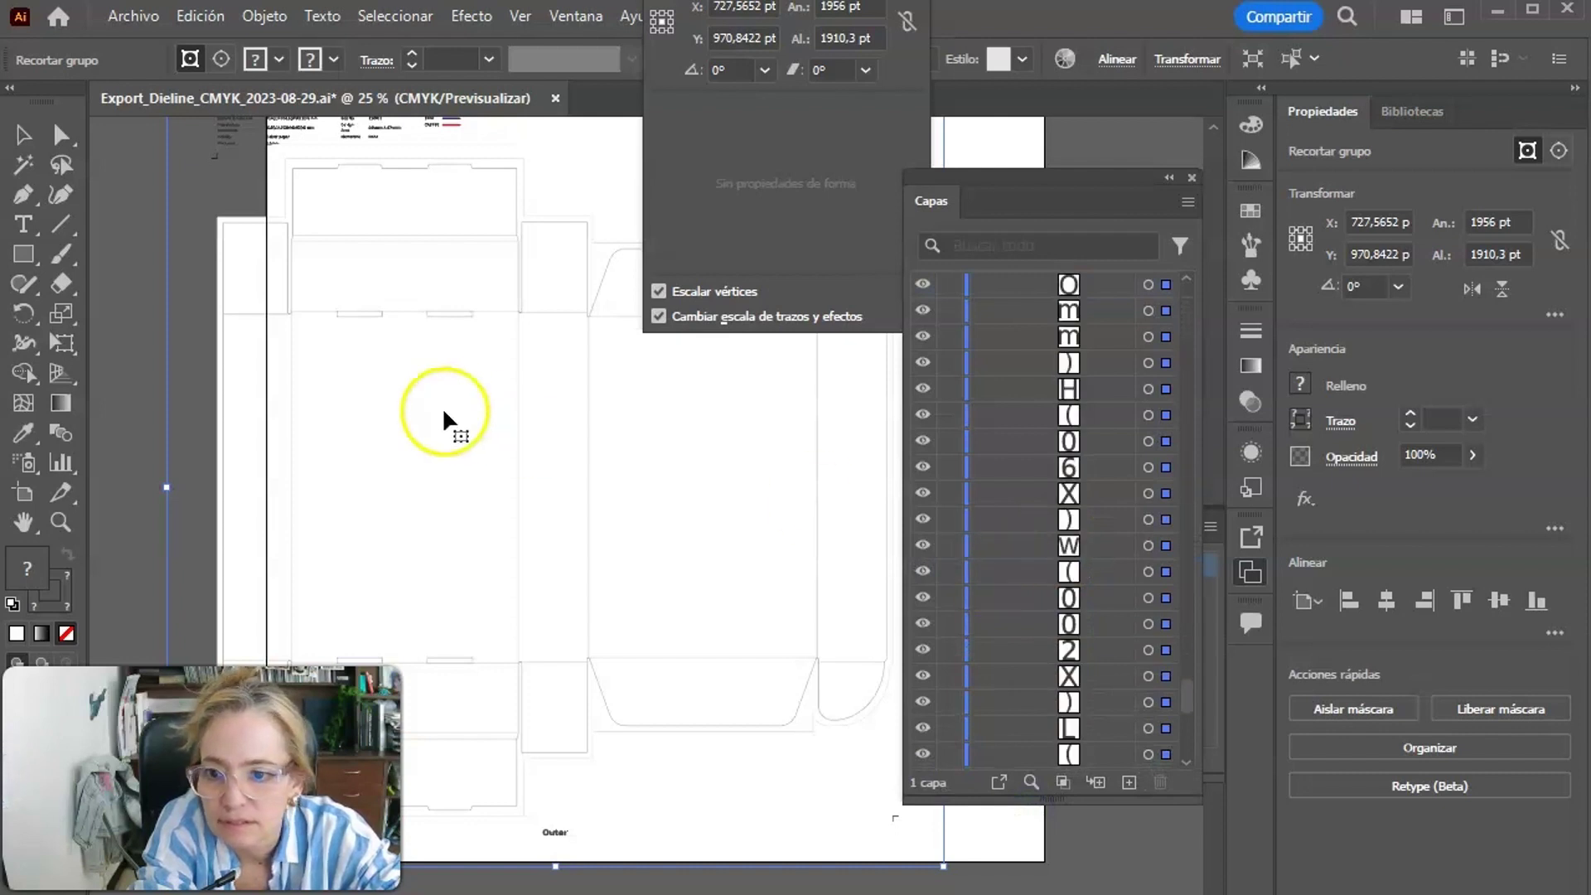
click(395, 454)
click(378, 435)
drag(384, 444, 324, 460)
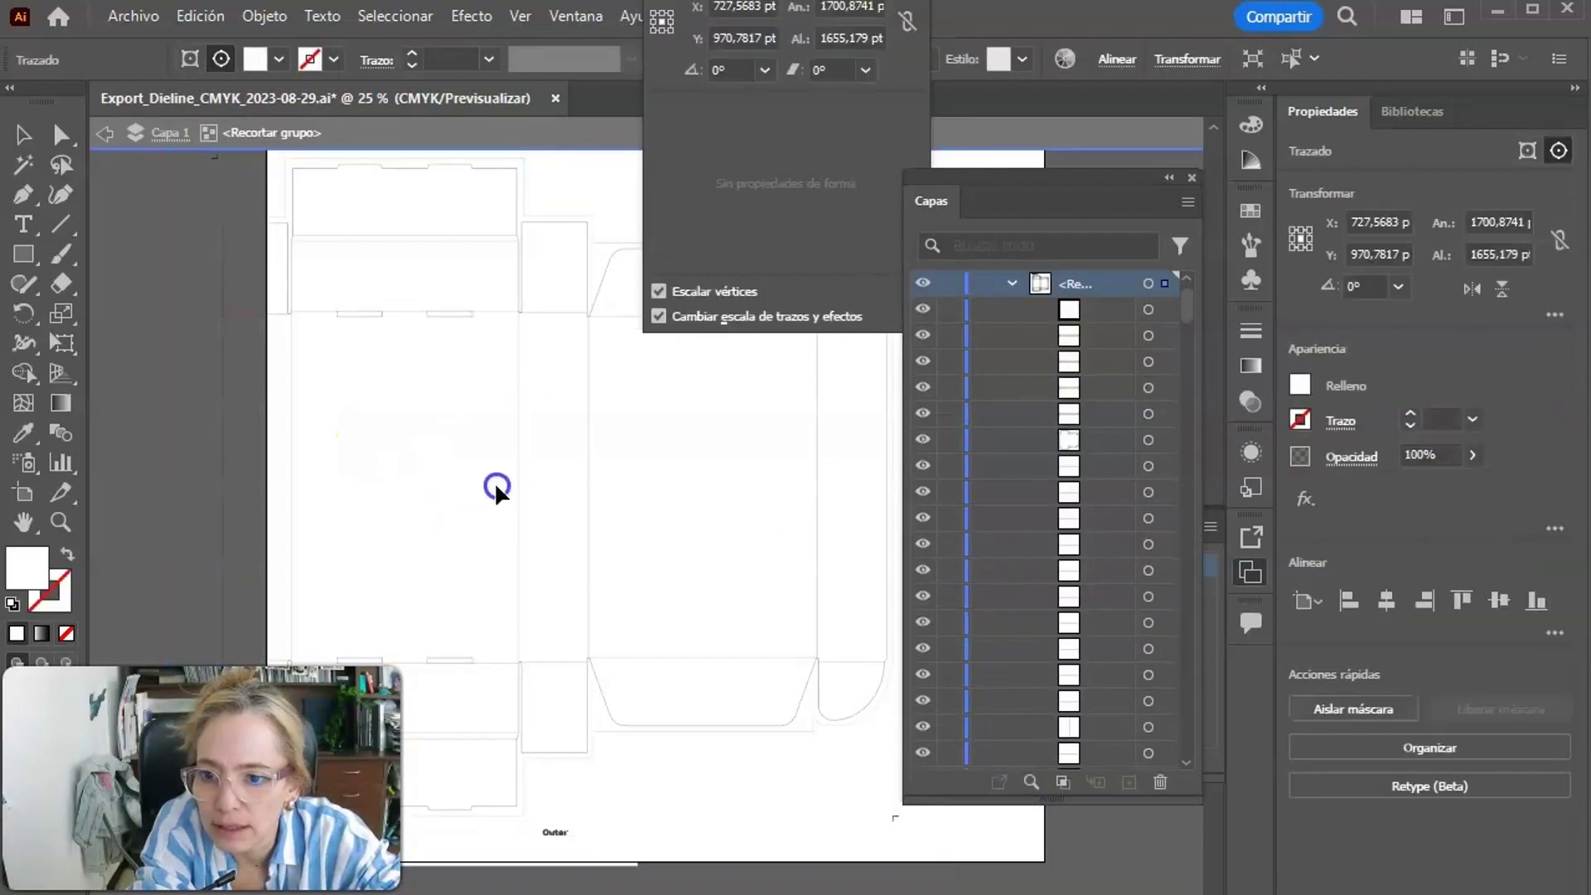
double_click(149, 395)
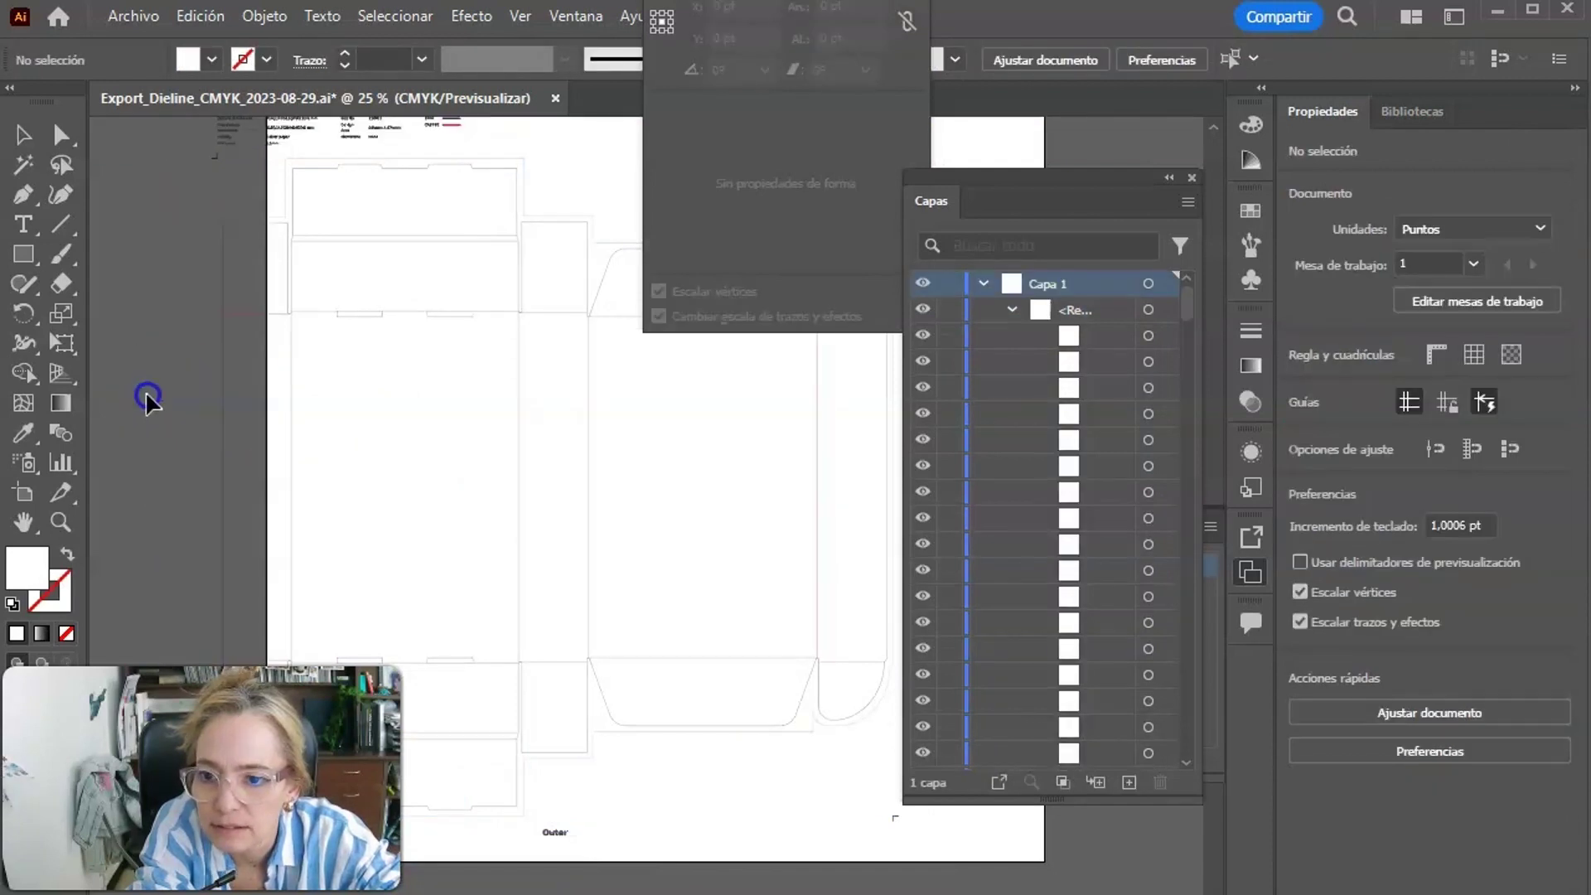
Shift the dieline right, zoom out to the whole page, and lock Capa 1.
drag(358, 253, 473, 246)
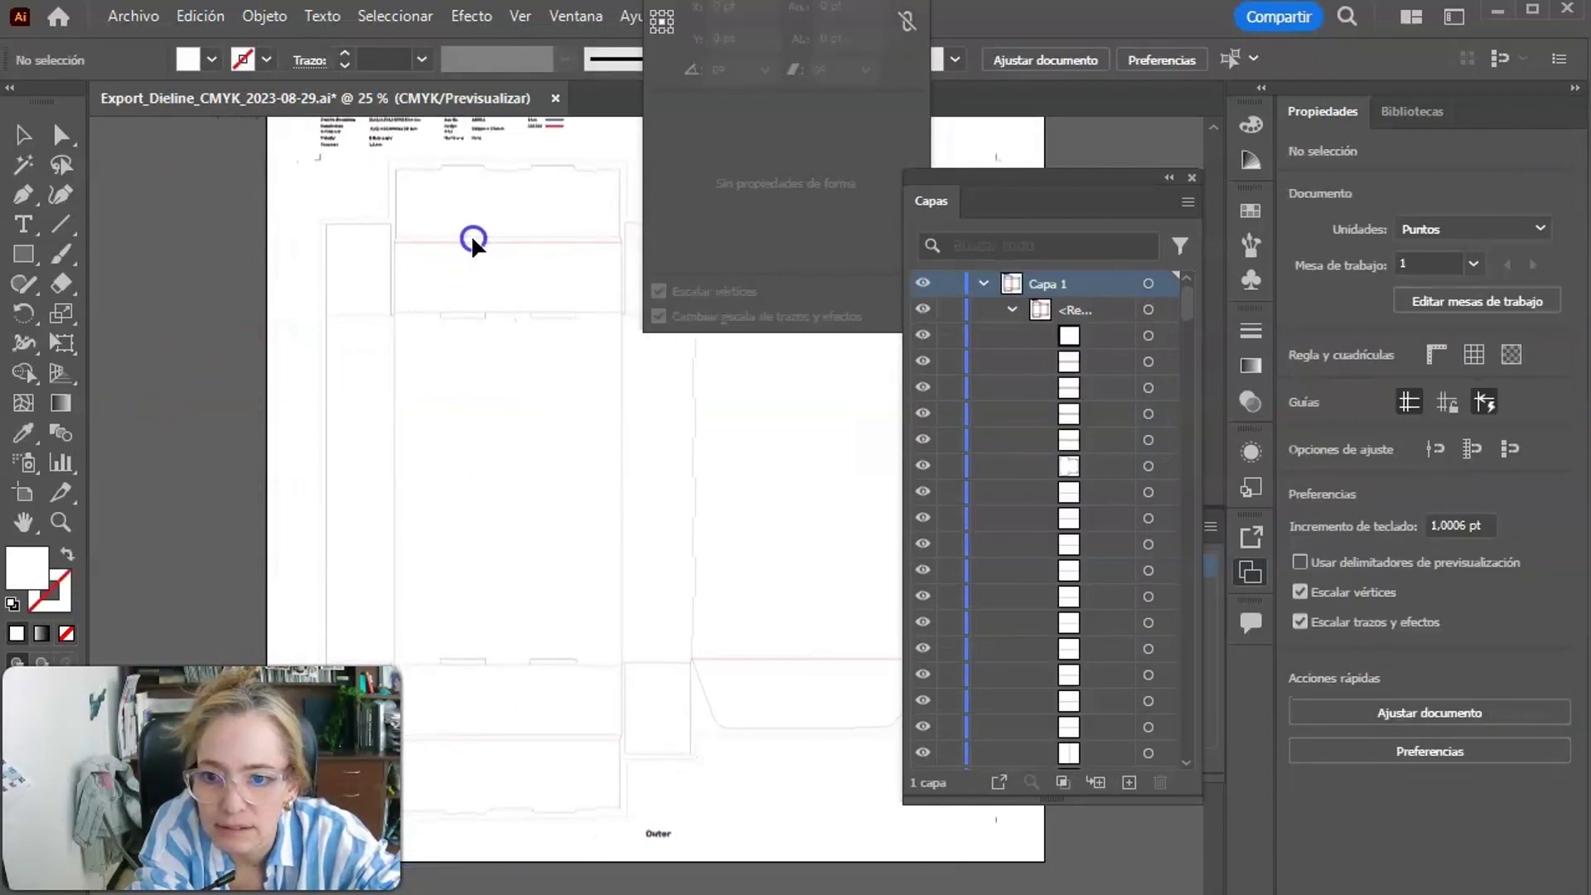
click(568, 266)
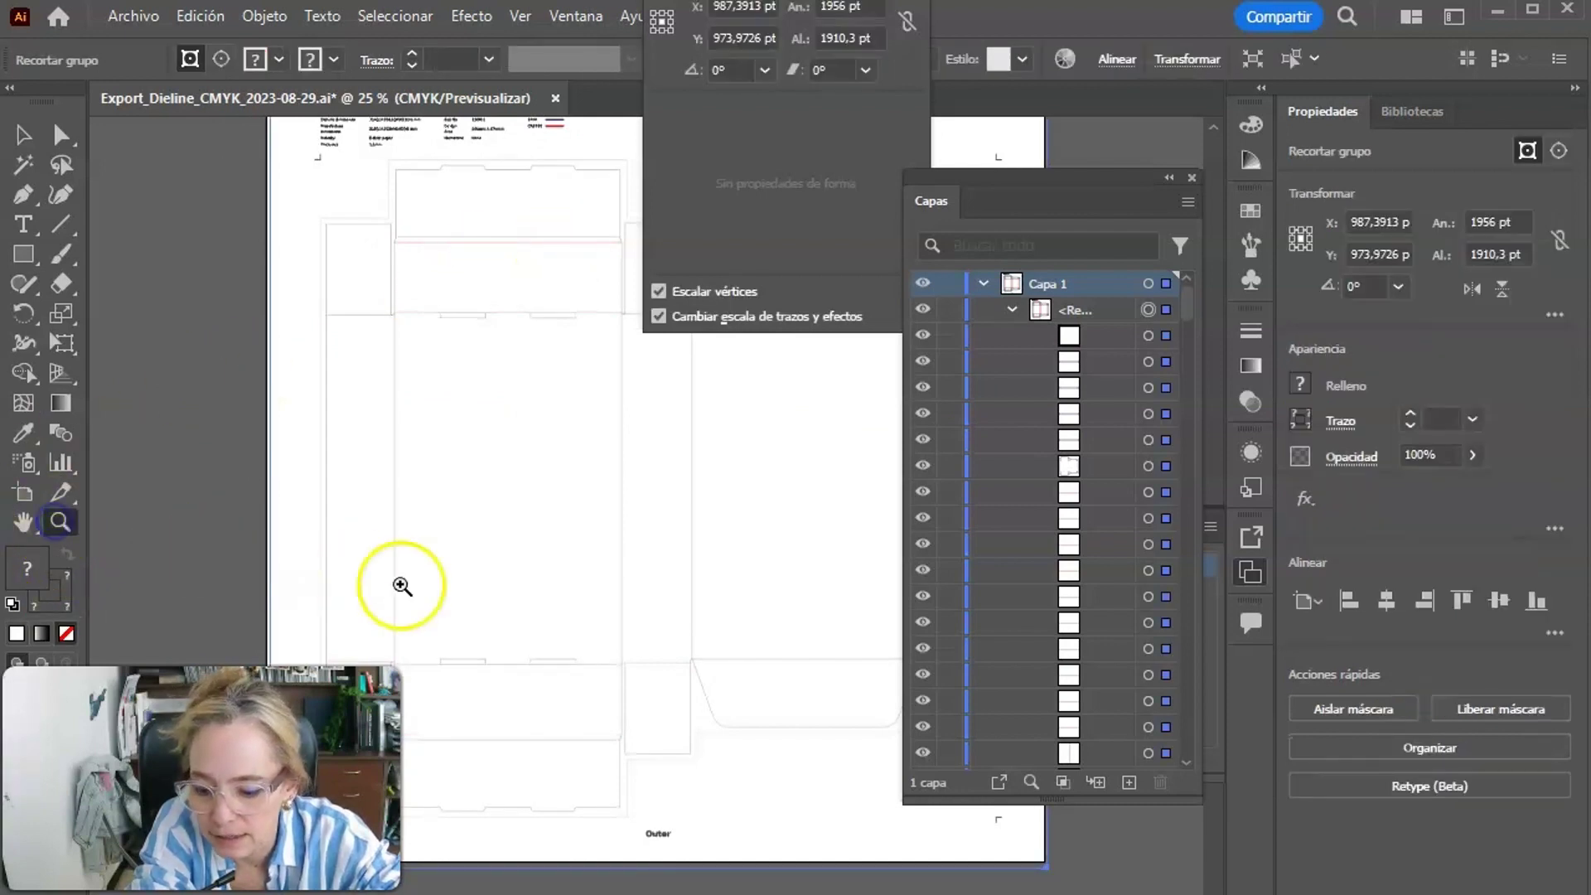
alt+click(659, 547)
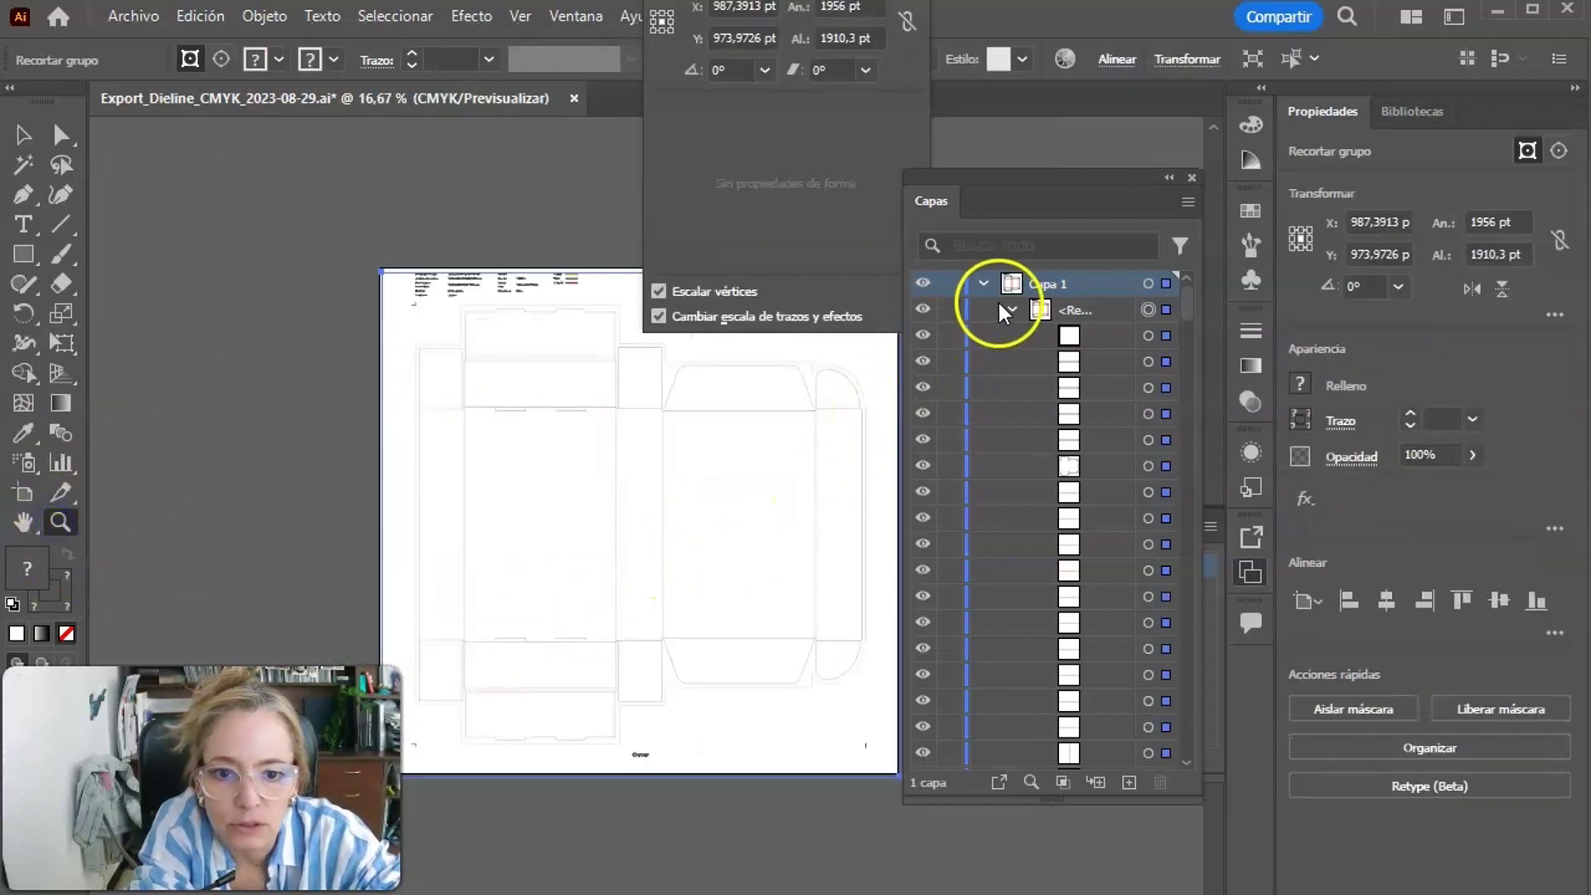
click(981, 285)
click(949, 284)
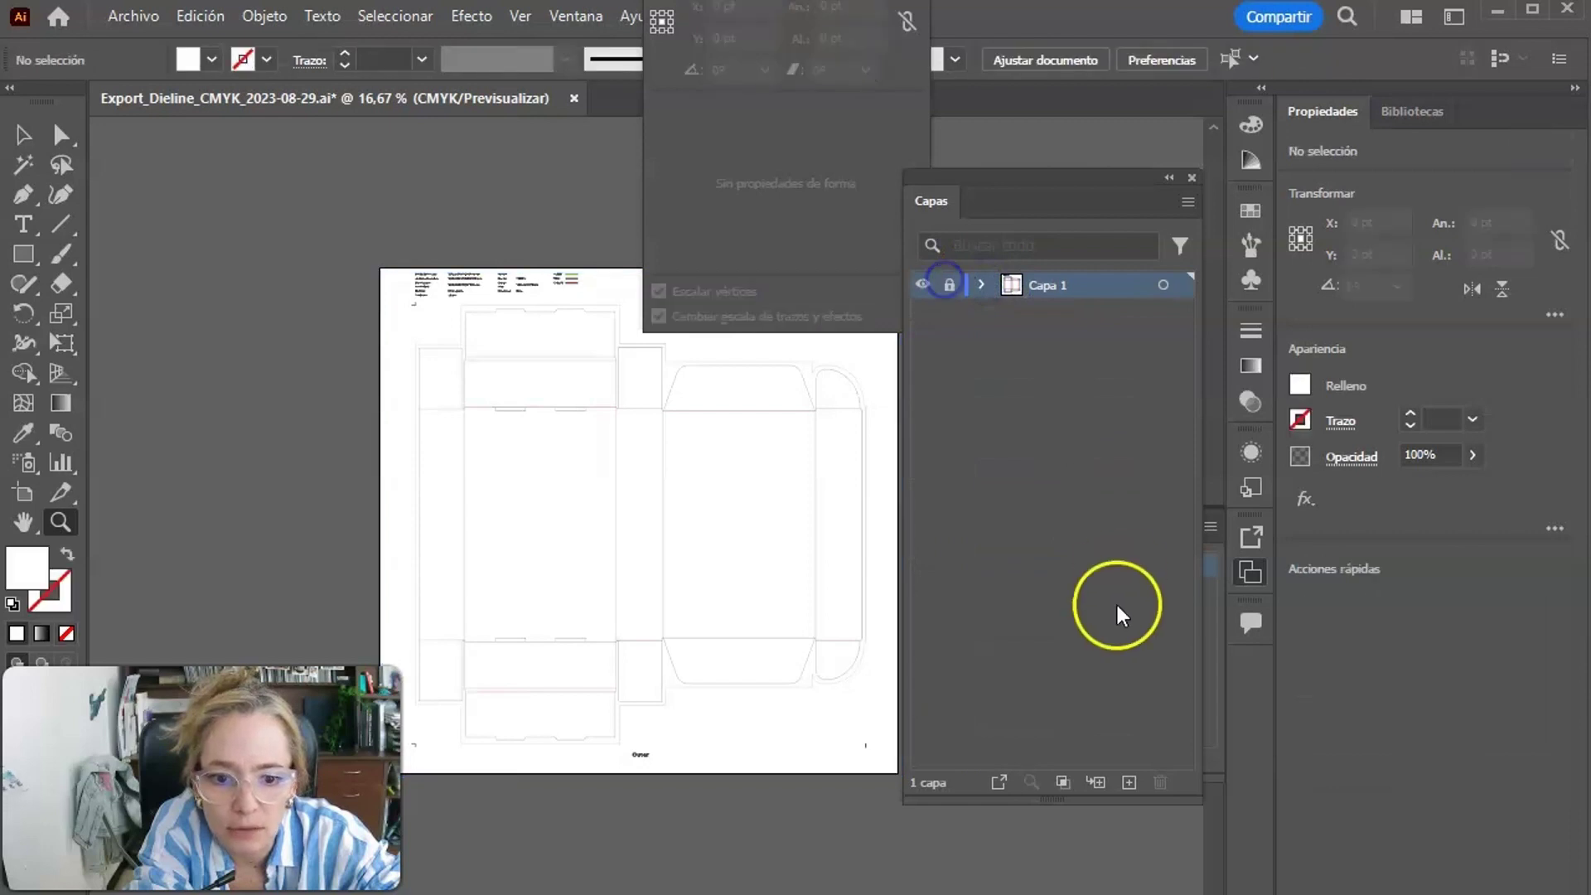
Add Capa 2 beneath Capa 1 and draw a rectangle over the entire dieline on it.
click(1127, 782)
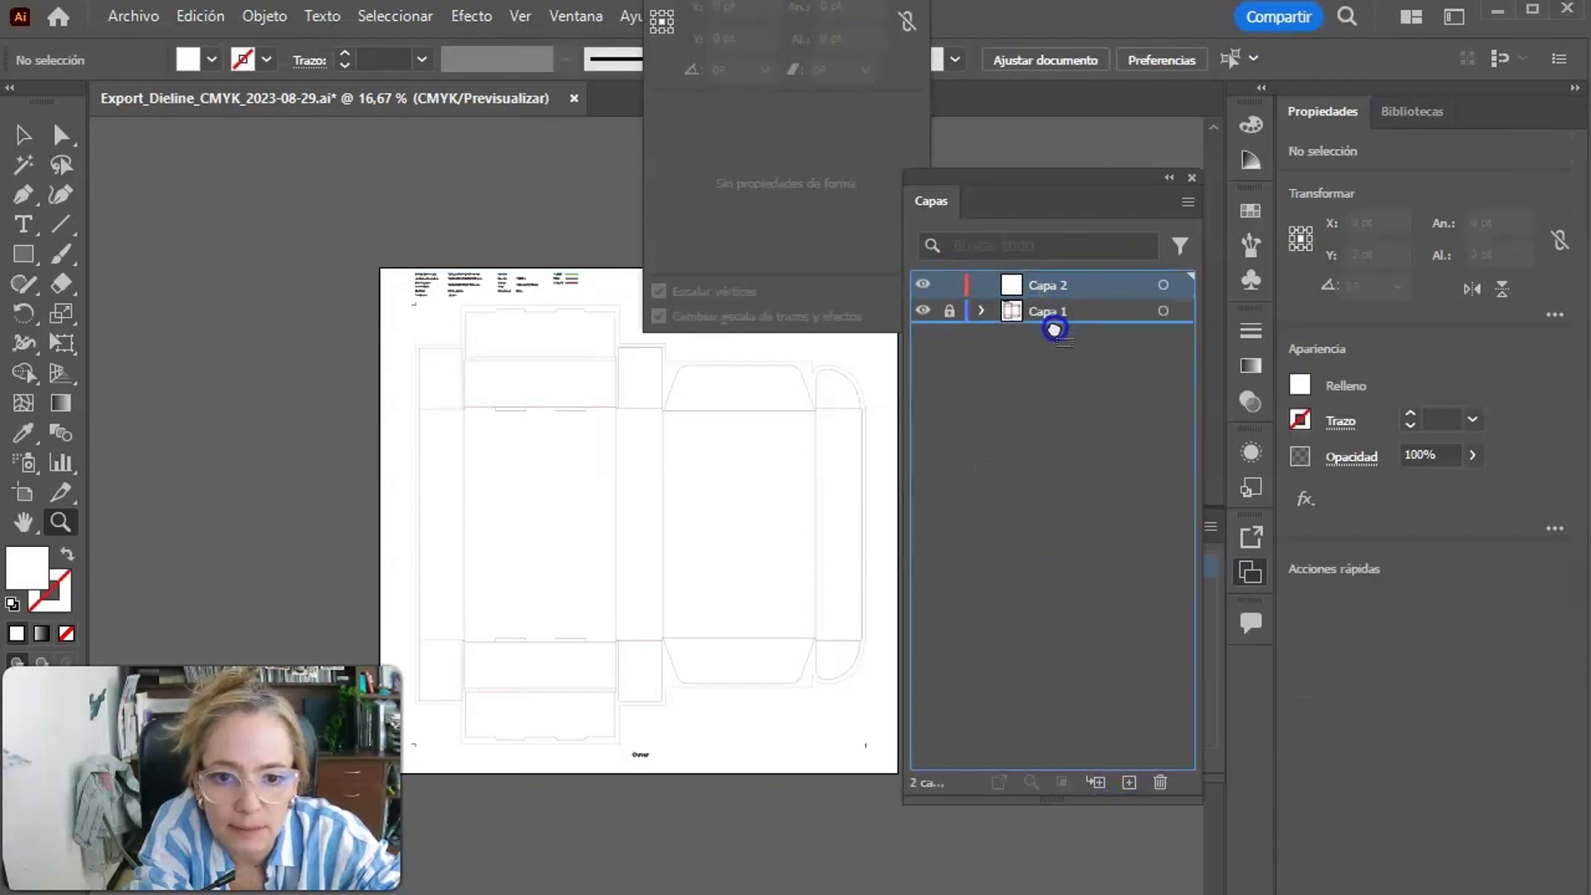
drag(1083, 290, 1057, 338)
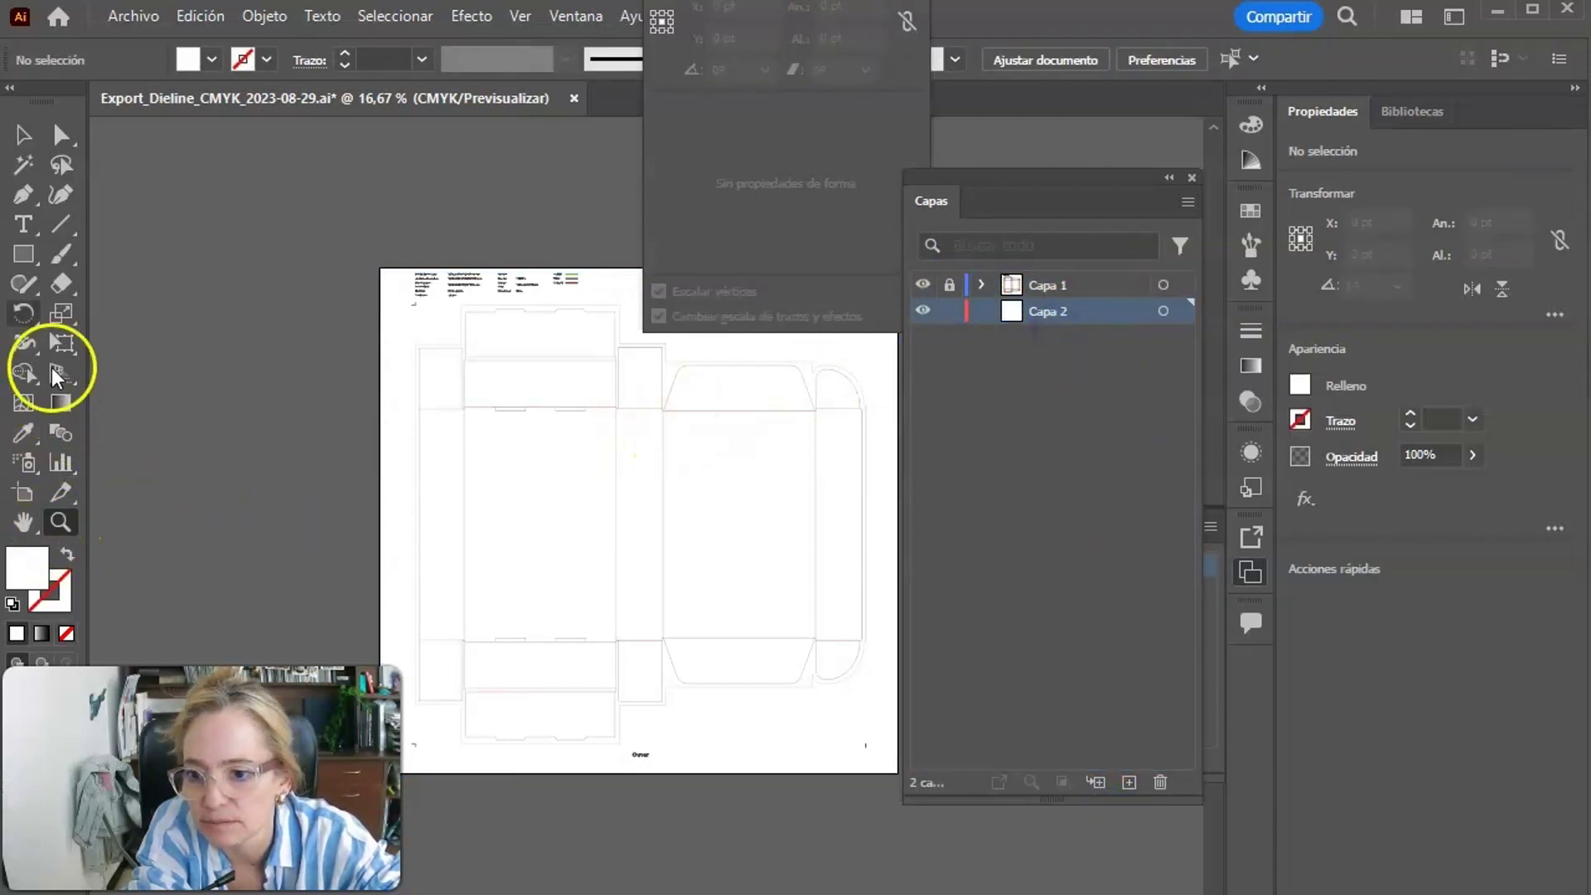
click(23, 254)
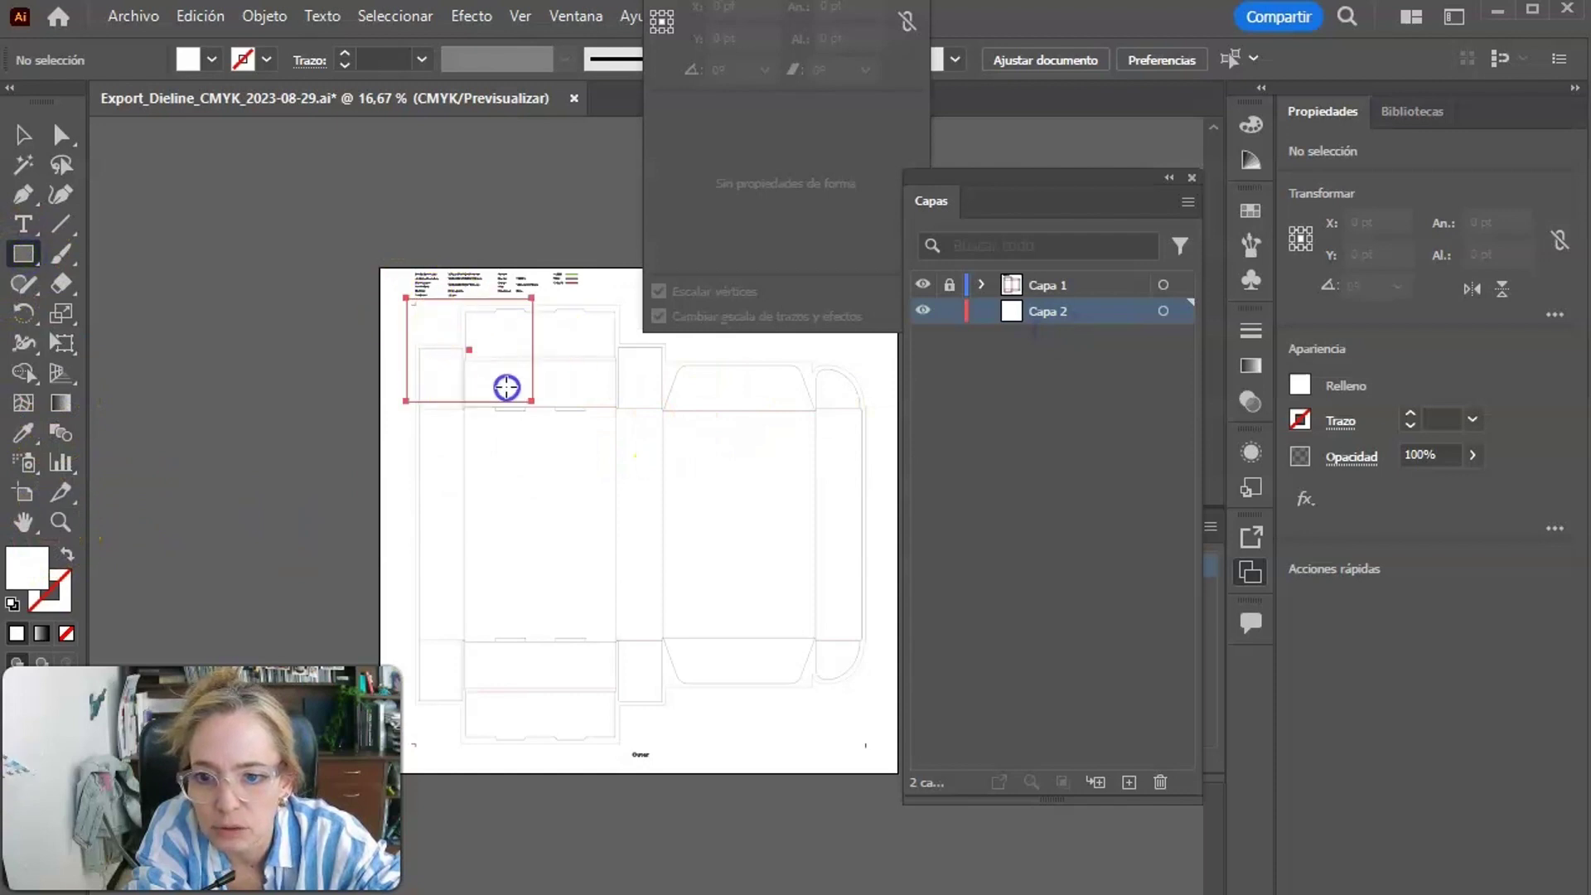
drag(507, 387, 875, 747)
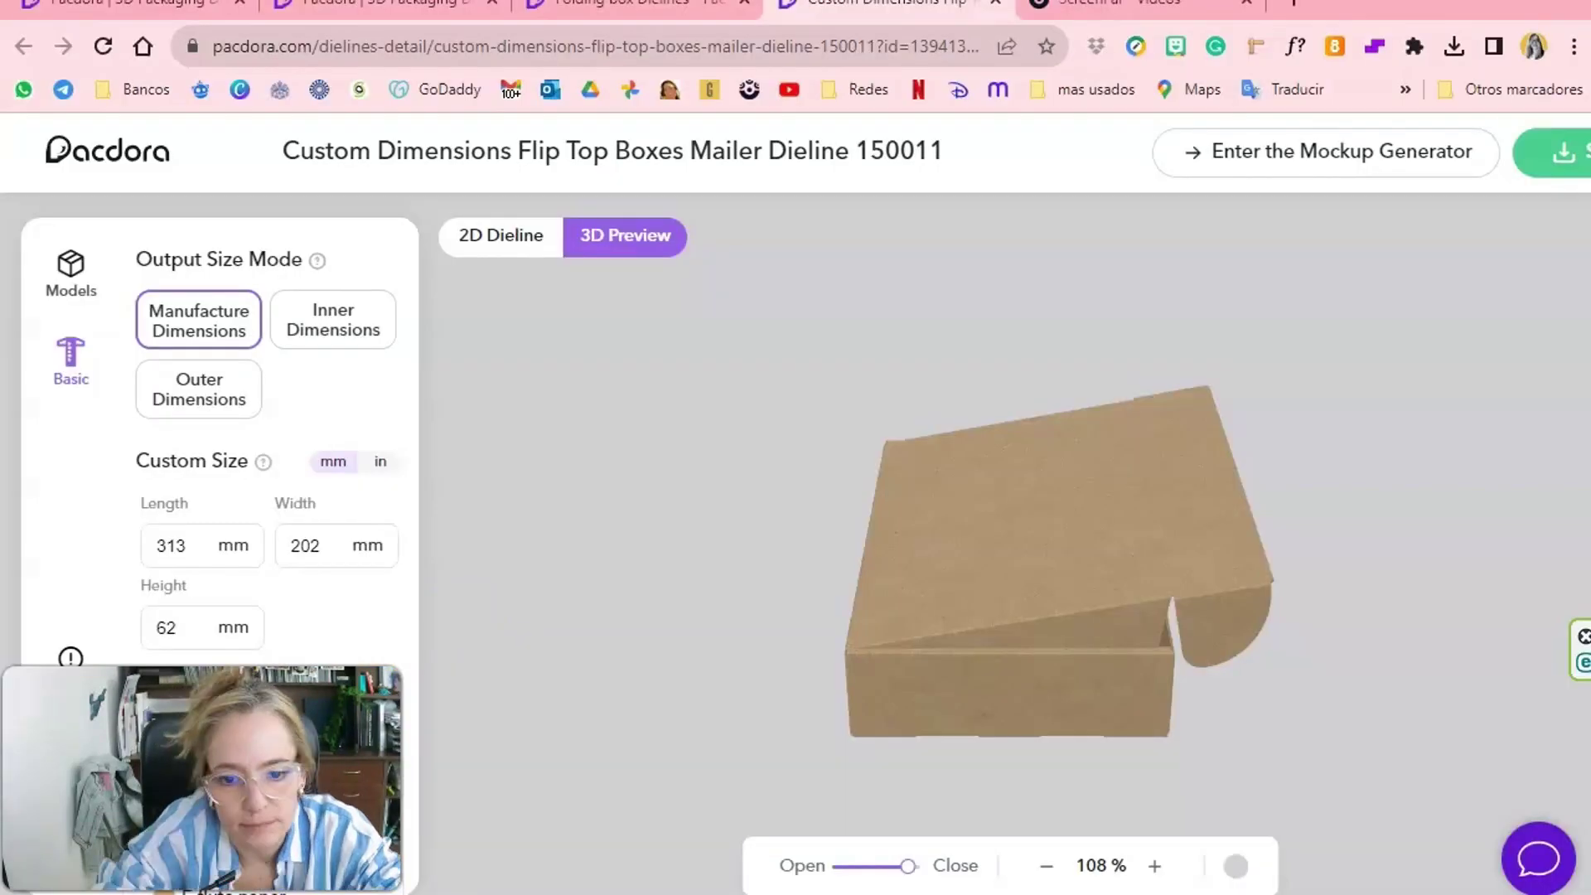
Slide the 3D preview toward Open to lift the mailer's flip-top lid.
mouse_move(876, 883)
mouse_down()
mouse_move(817, 861)
mouse_move(908, 866)
mouse_up()
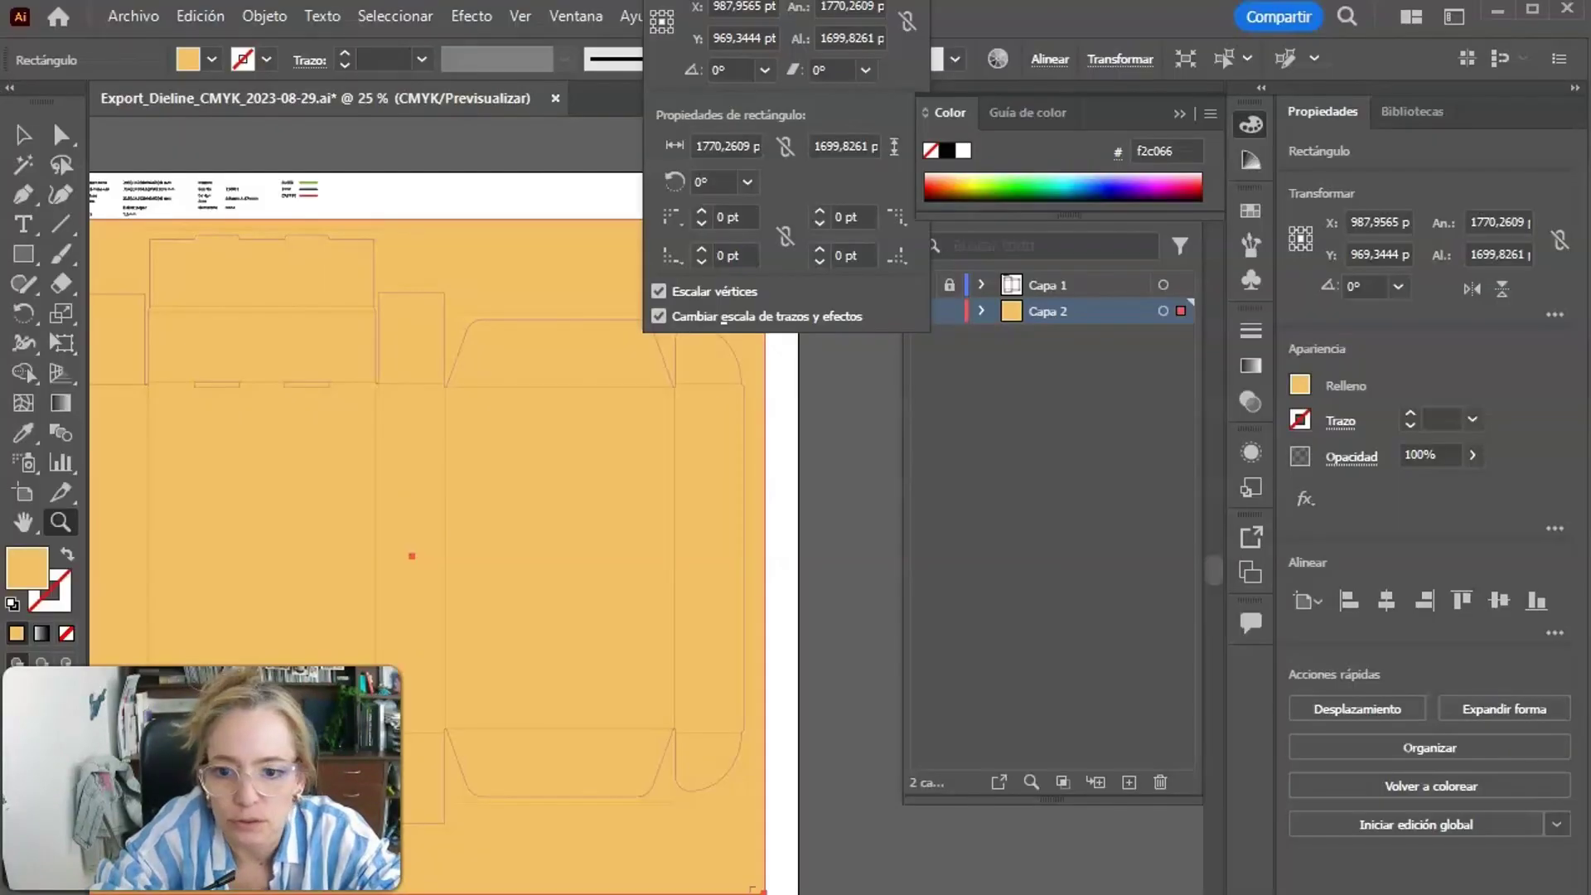
Unlock Capa 1 and rotate the dieline and orange rectangle together by 90°.
click(947, 286)
scroll(394, 419, up, 1)
scroll(393, 419, left, 5)
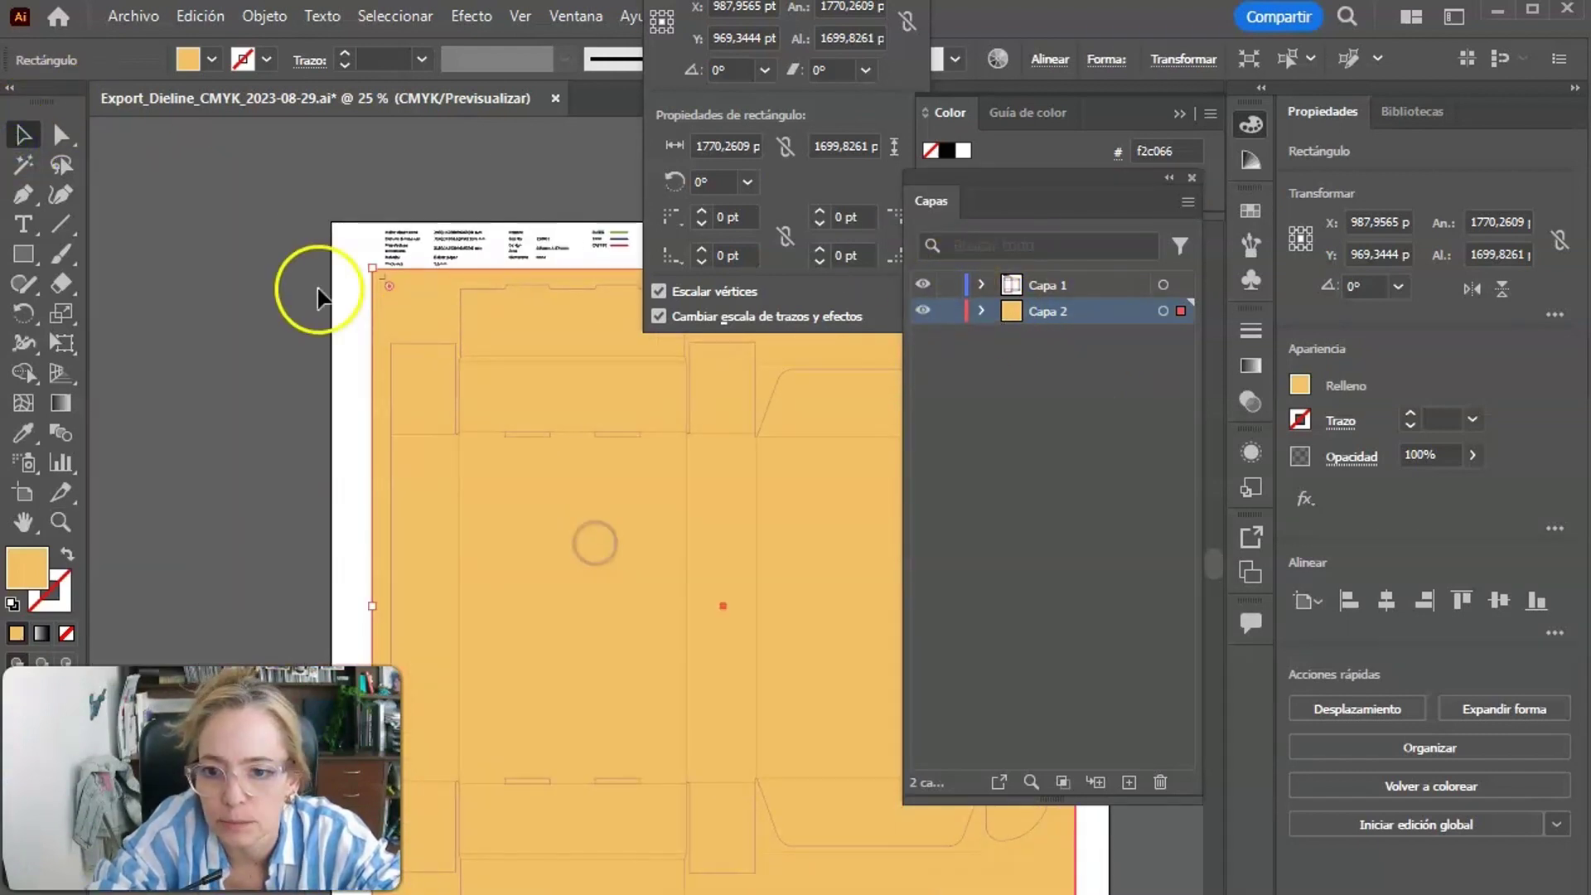
drag(312, 291, 550, 469)
drag(312, 230, 515, 507)
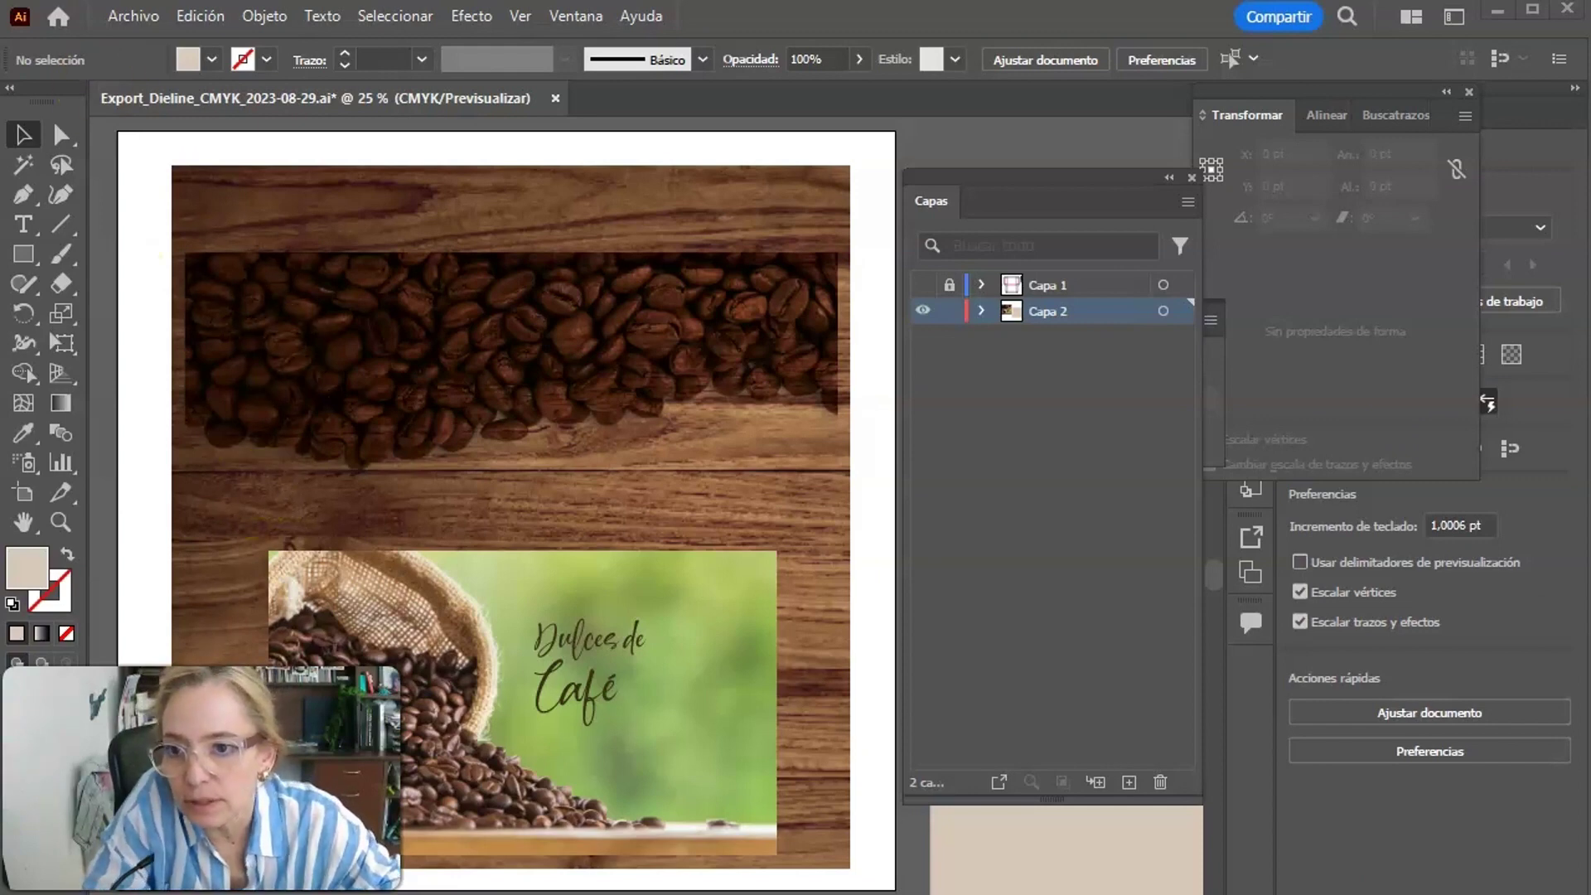
click(137, 16)
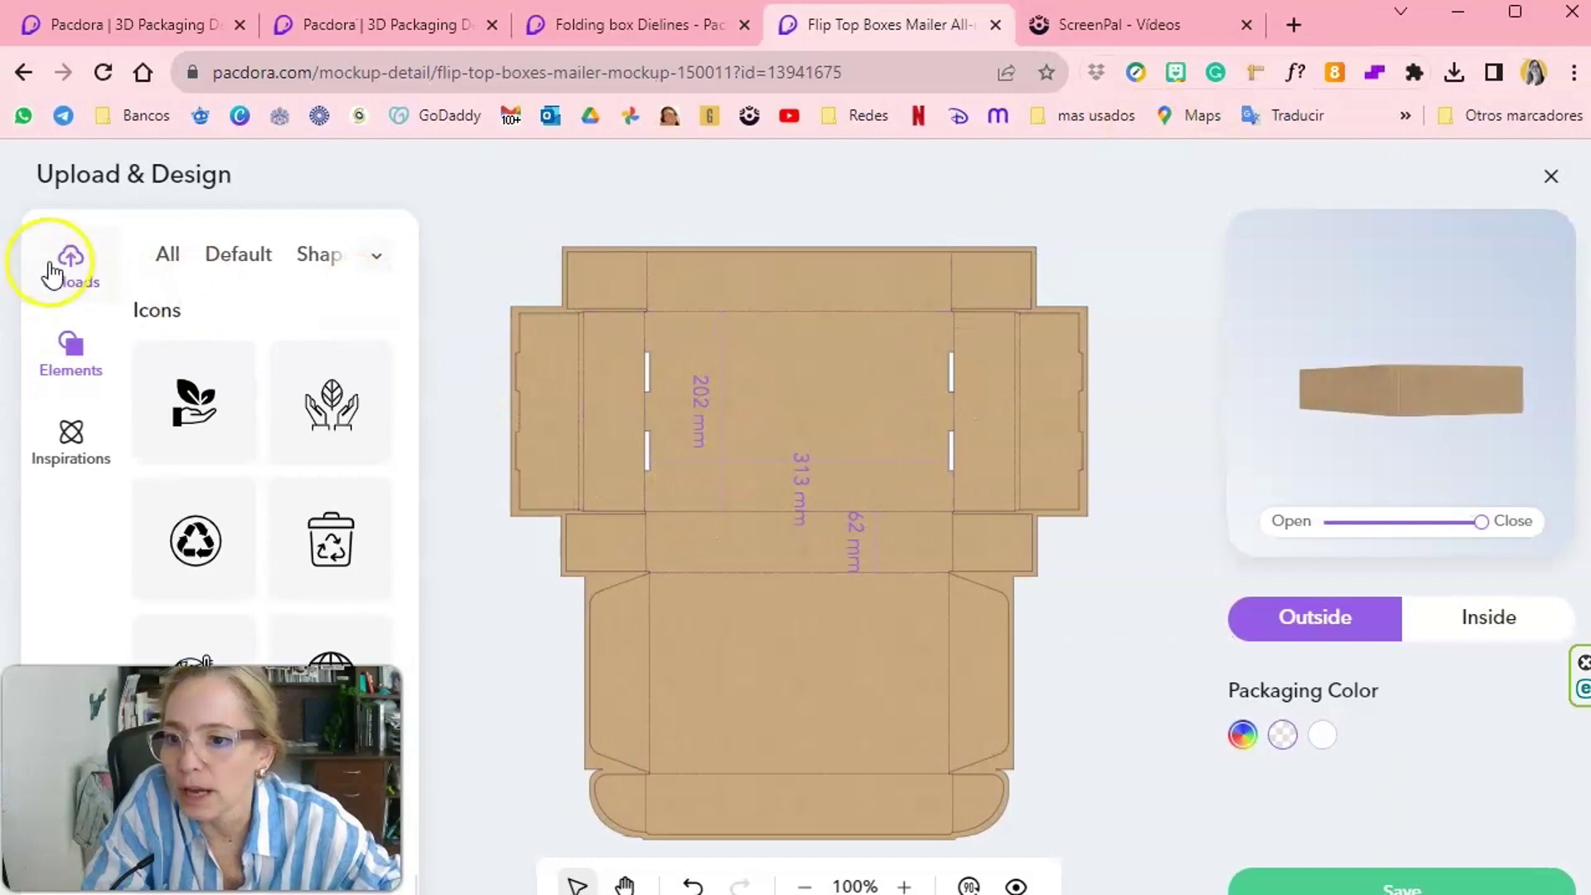
Upload the 'Dulces de Café' coffee artwork and move, rotate and scale it to cover the outside dieline.
click(69, 273)
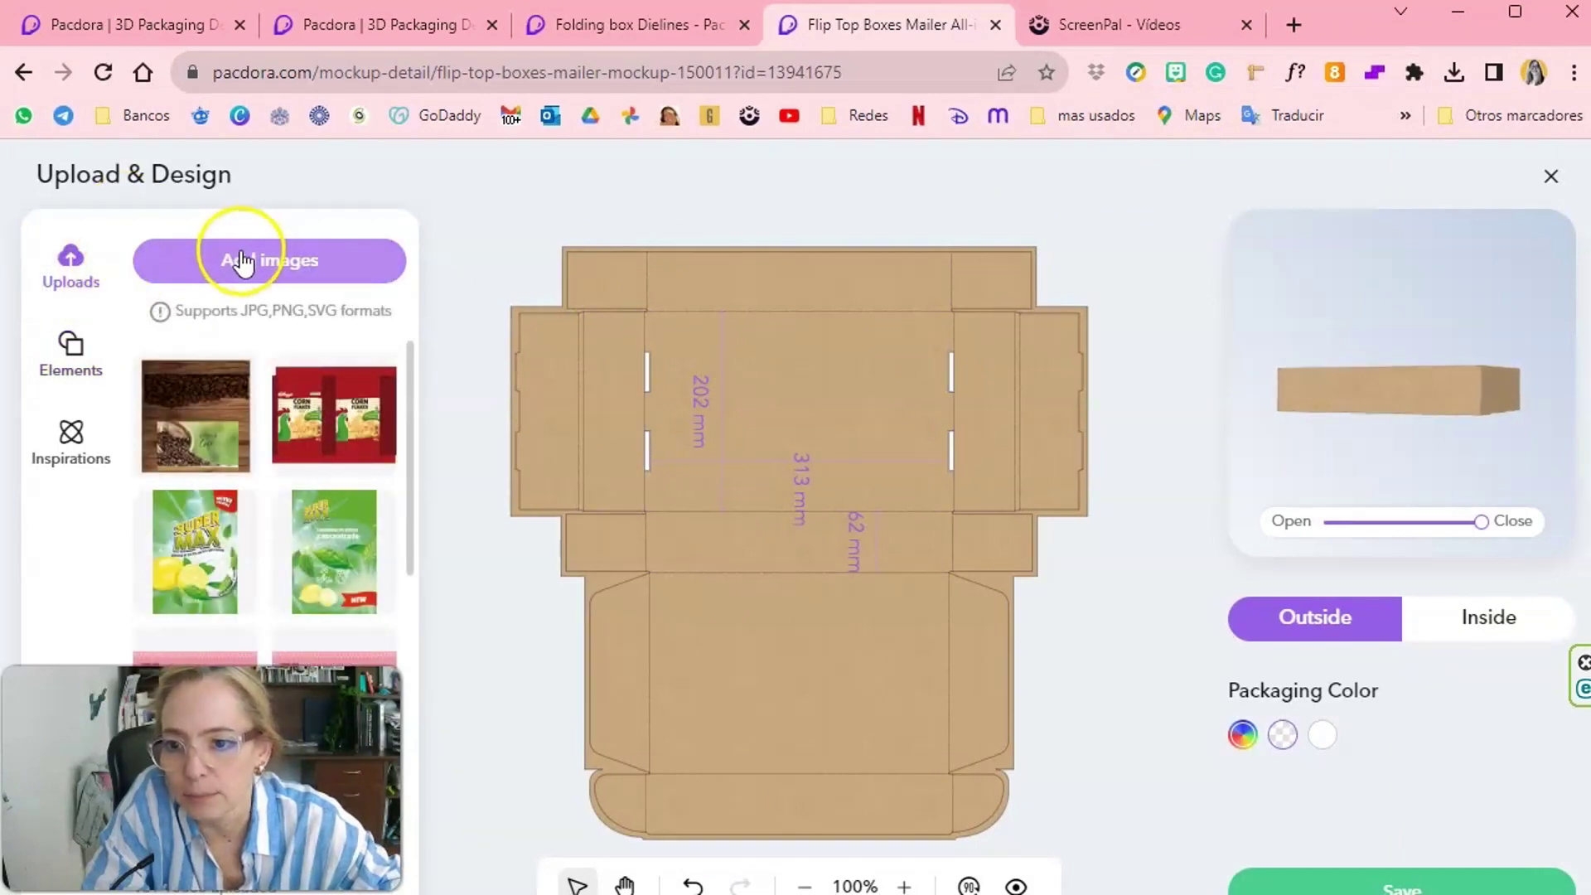
click(301, 264)
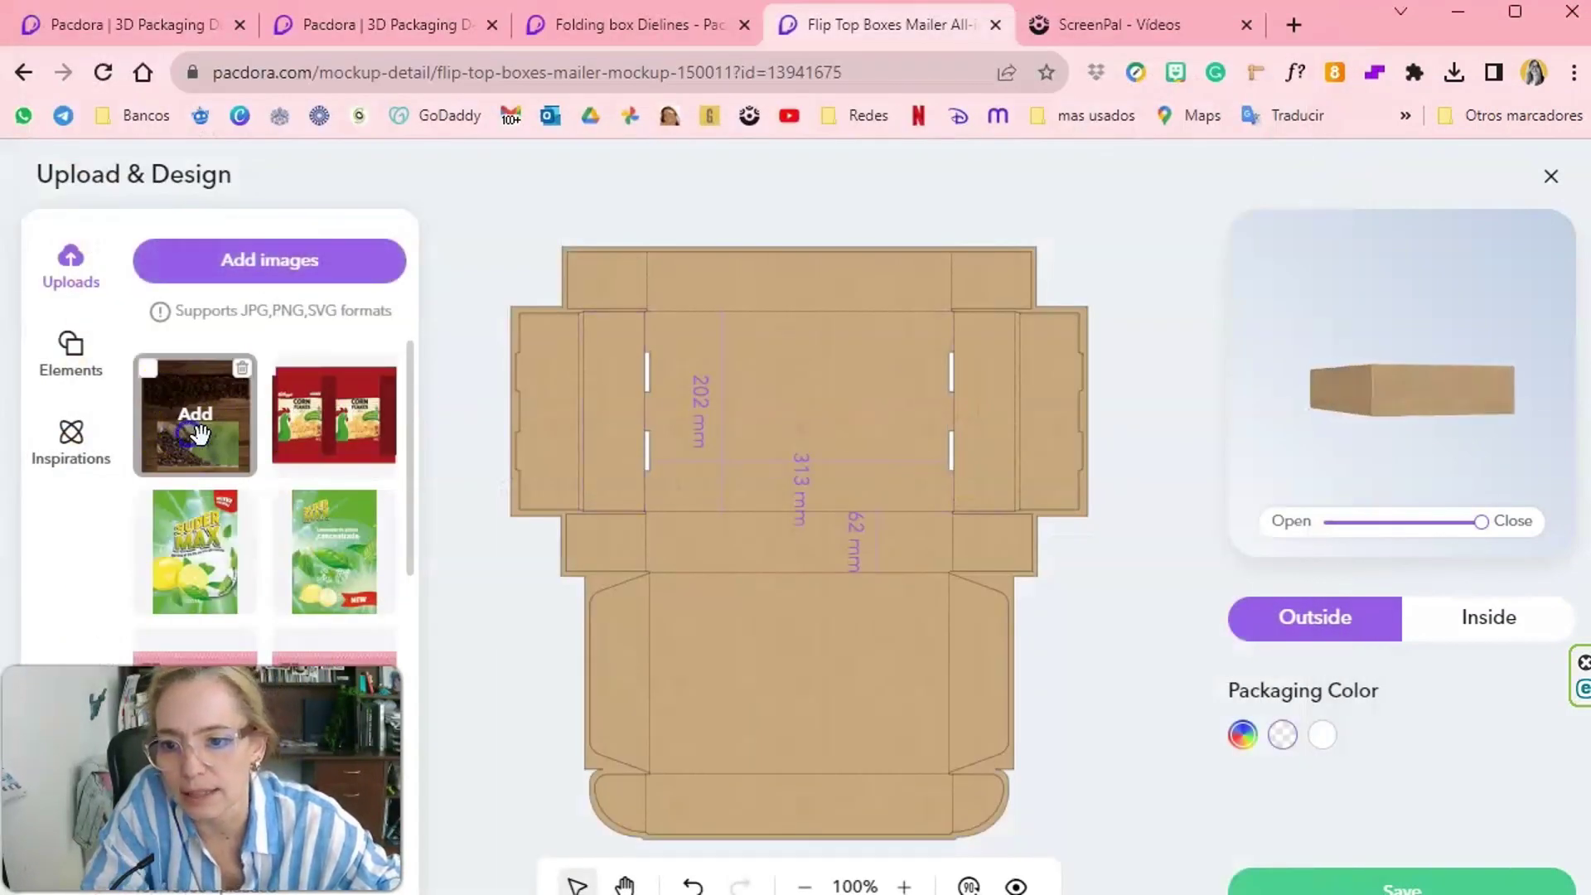
click(195, 414)
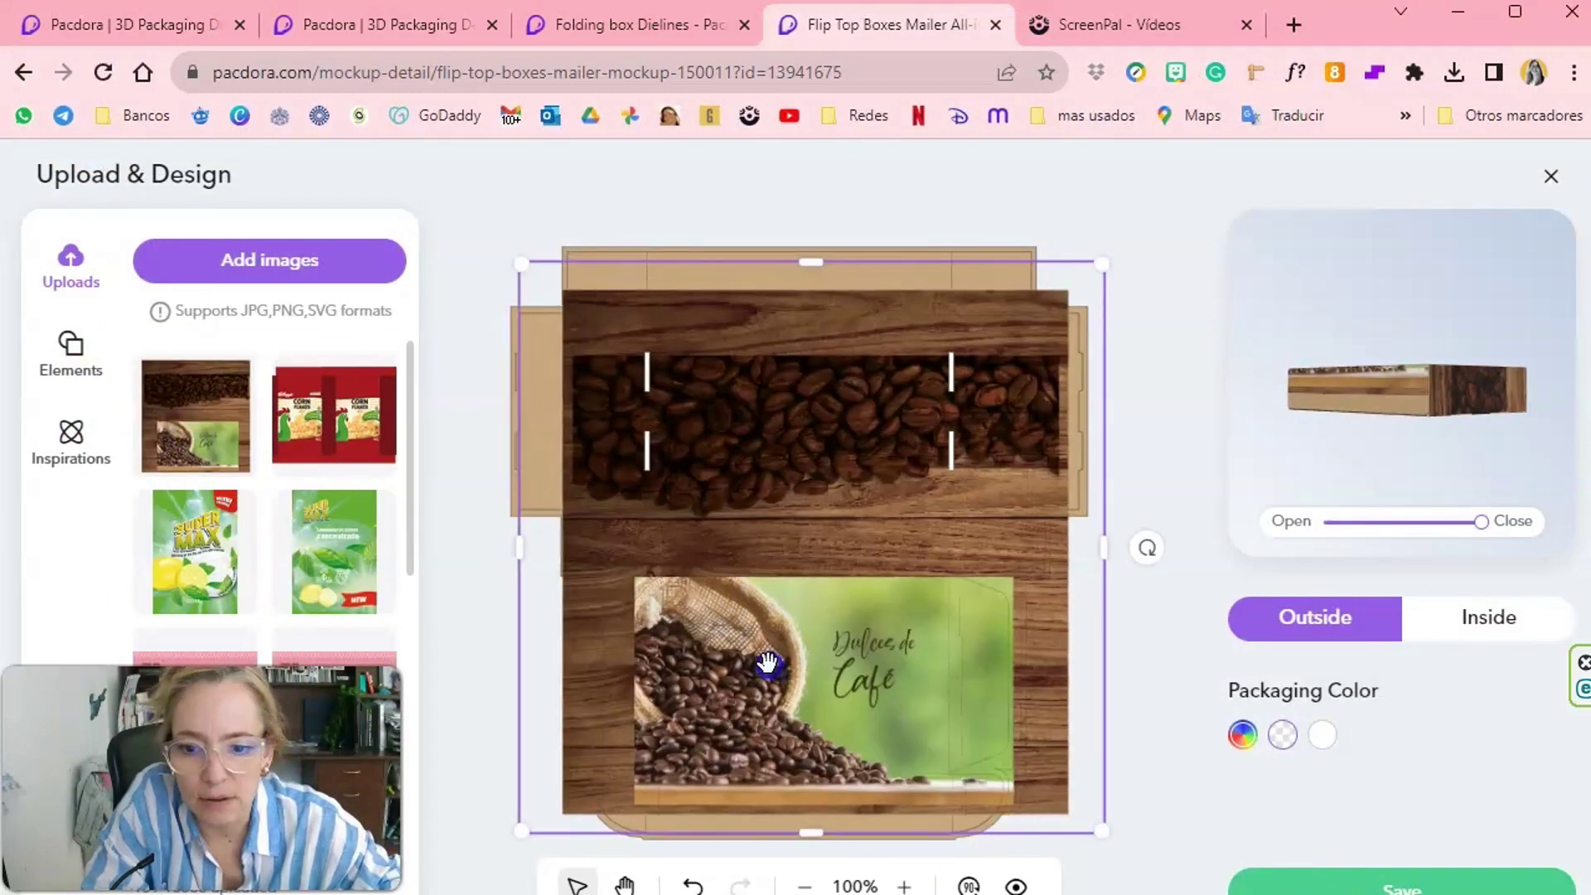
mouse_move(743, 604)
mouse_down()
mouse_move(885, 485)
mouse_move(749, 622)
mouse_up()
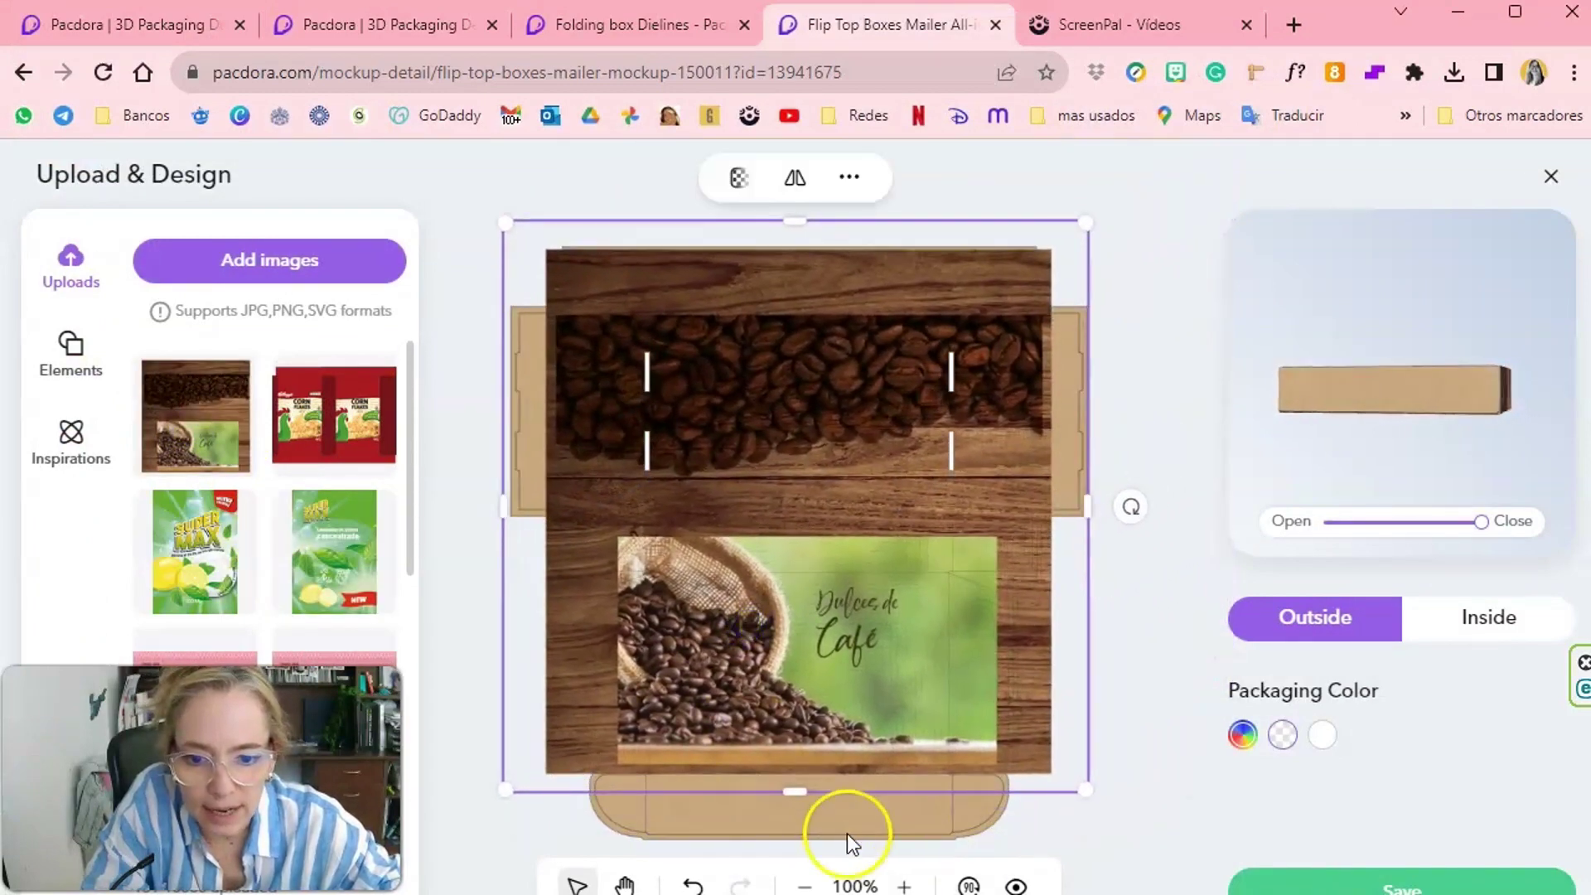
mouse_move(1133, 510)
mouse_down()
mouse_move(1102, 292)
mouse_move(1107, 475)
mouse_up()
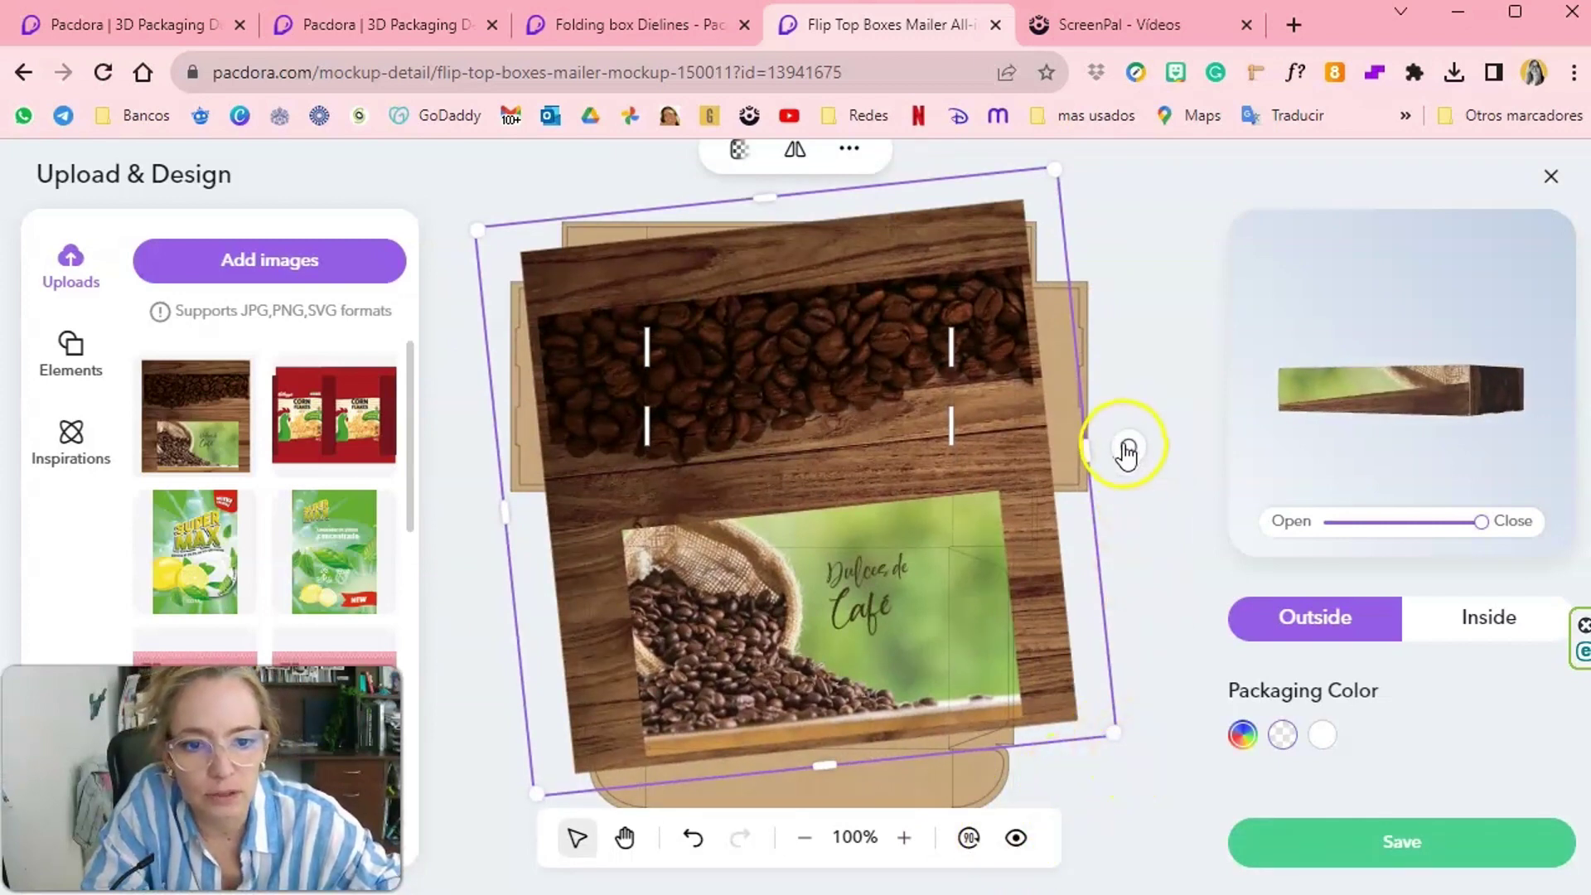
drag(1127, 448, 1134, 541)
drag(782, 632, 807, 681)
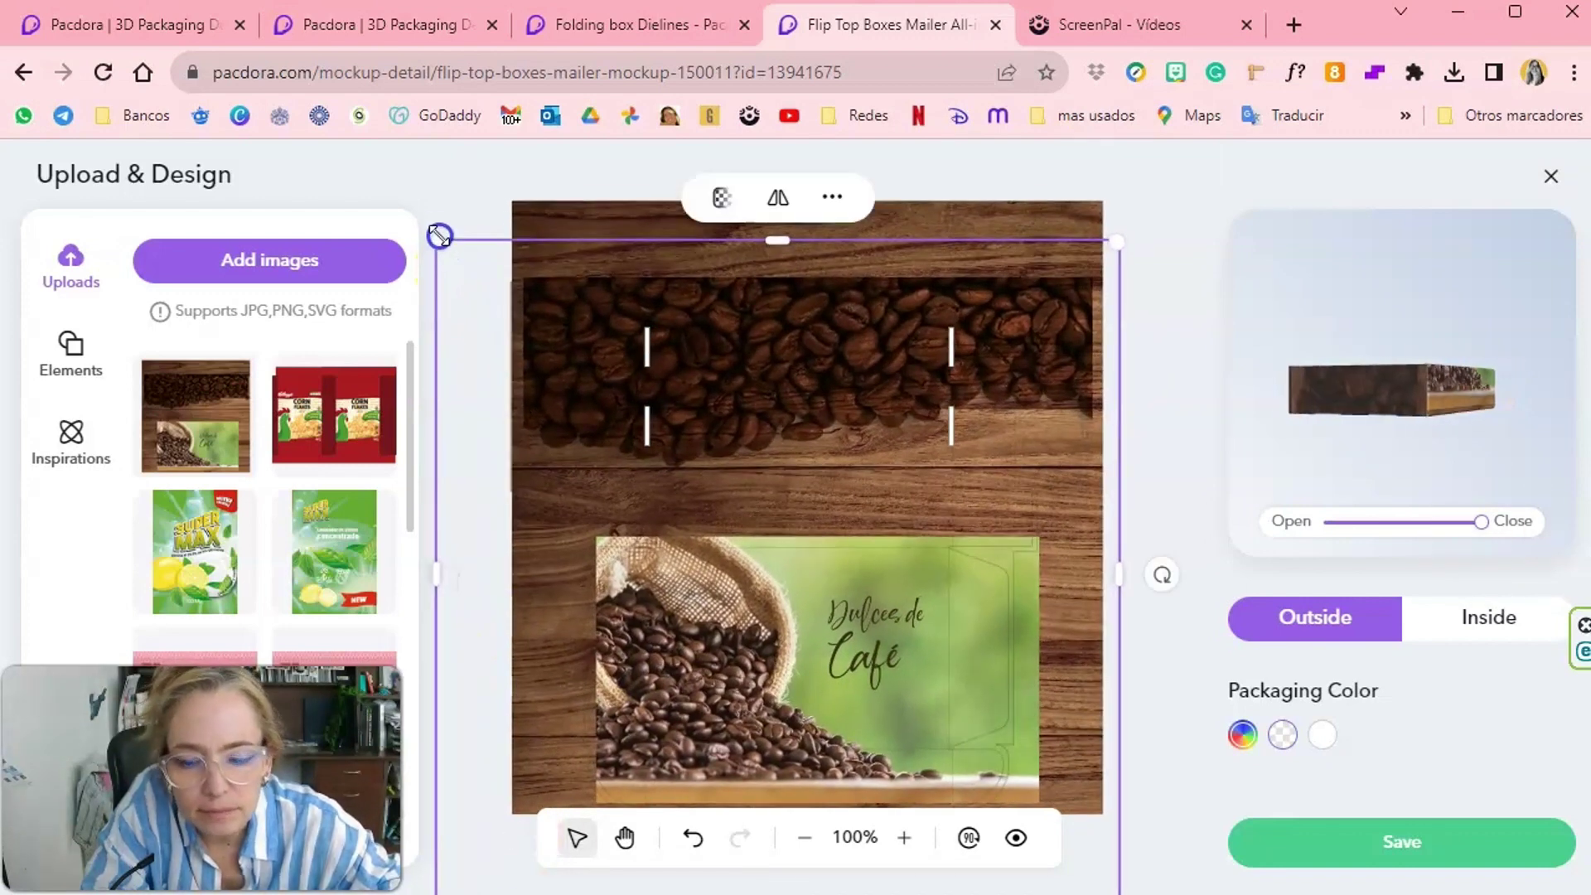
drag(461, 272, 424, 251)
Inspect the wrapped mailer in the 3D preview, then switch to the inside faces.
click(1126, 823)
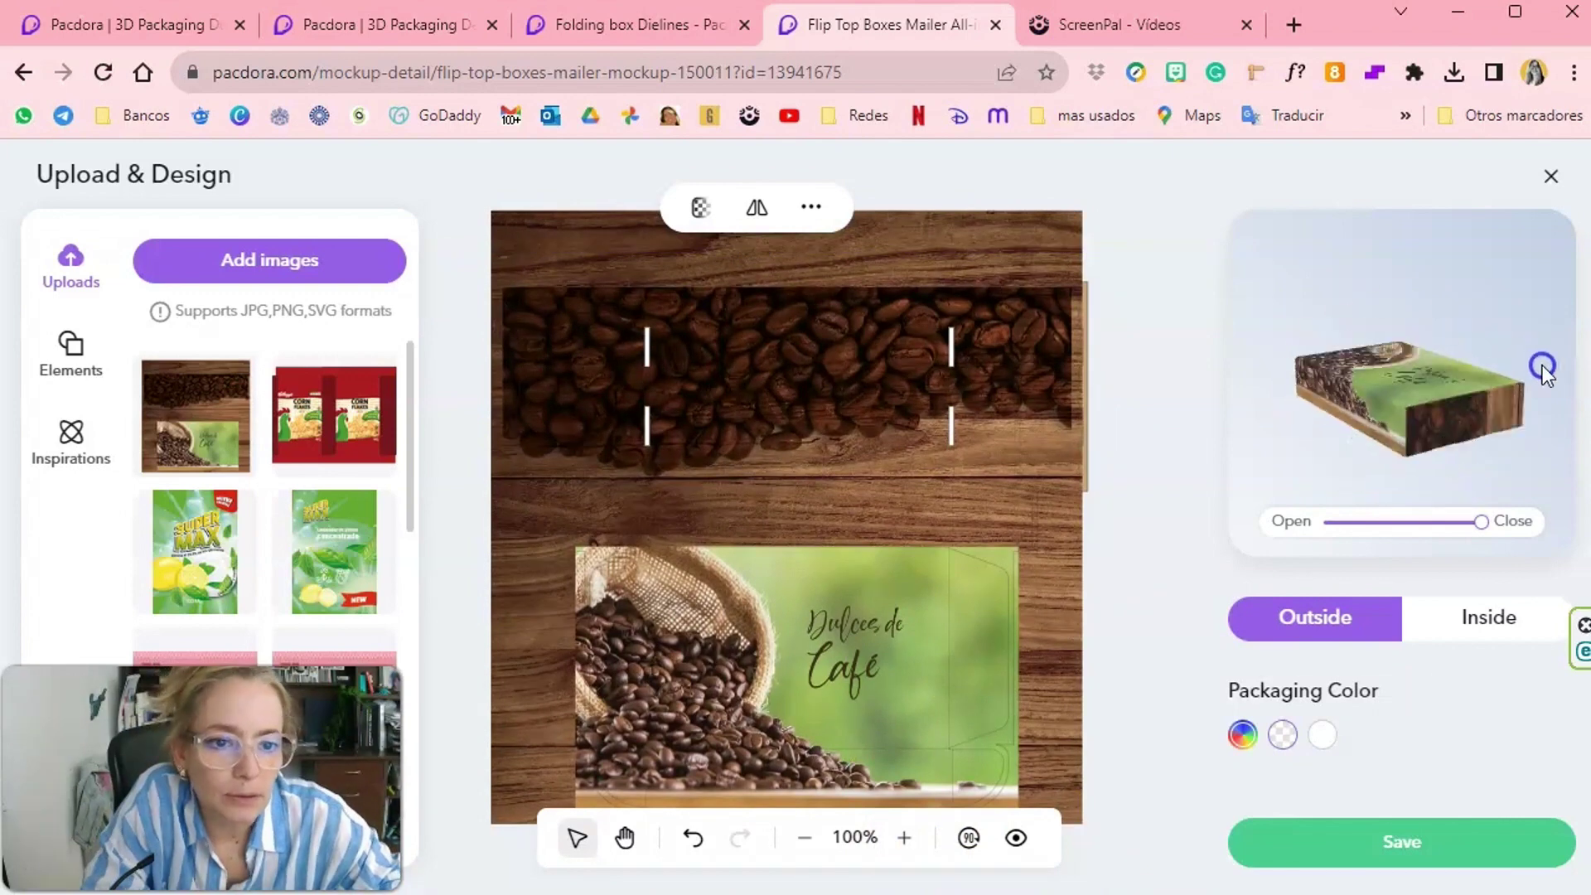
drag(1481, 521, 1414, 521)
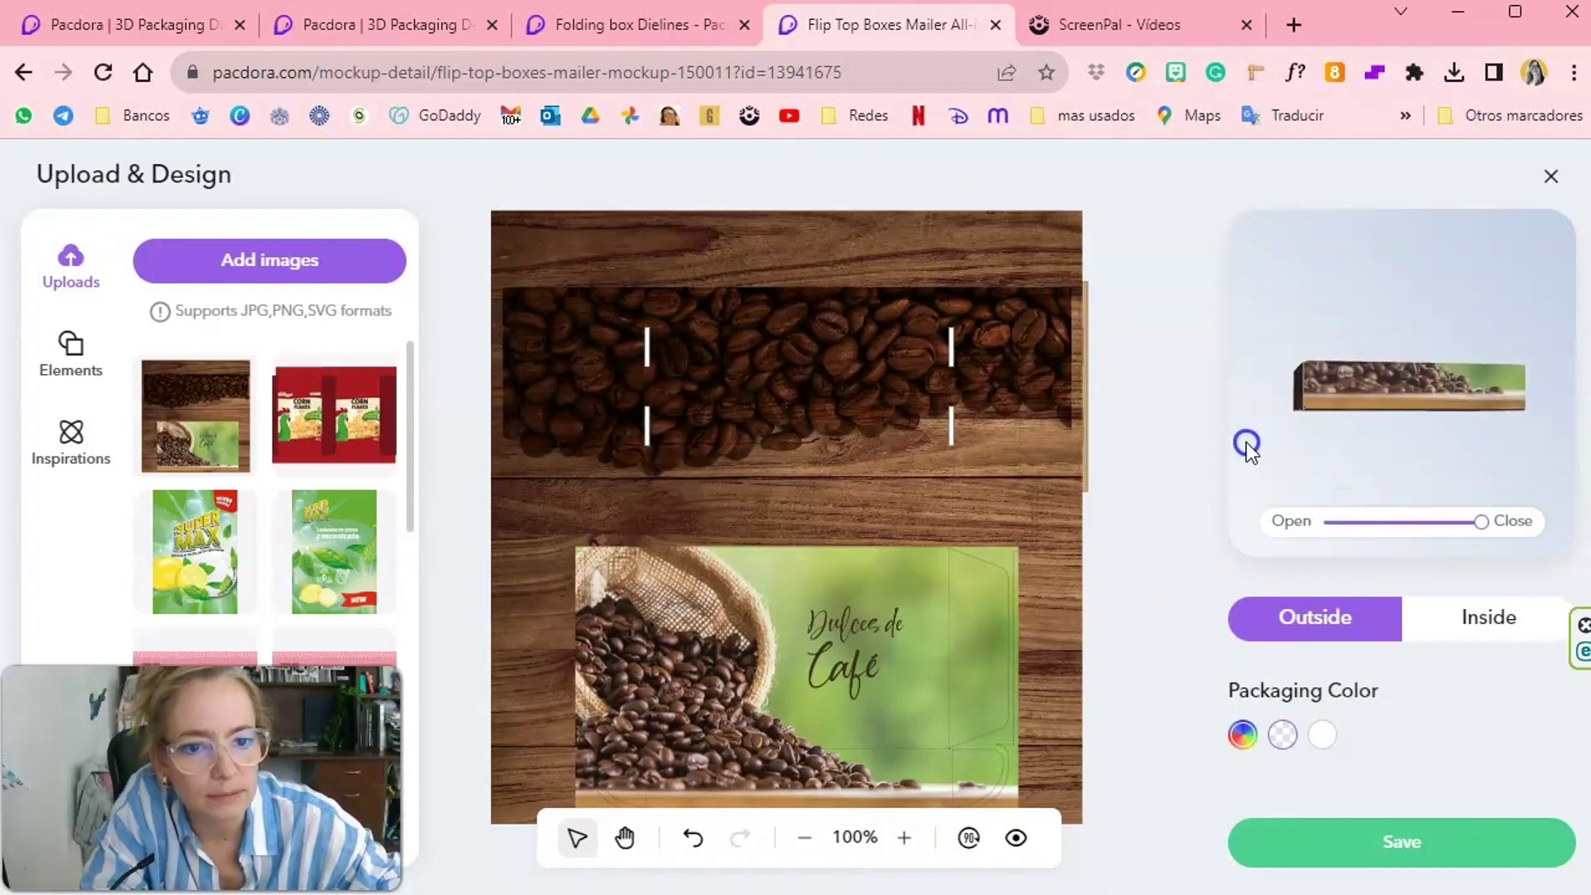
click(1456, 630)
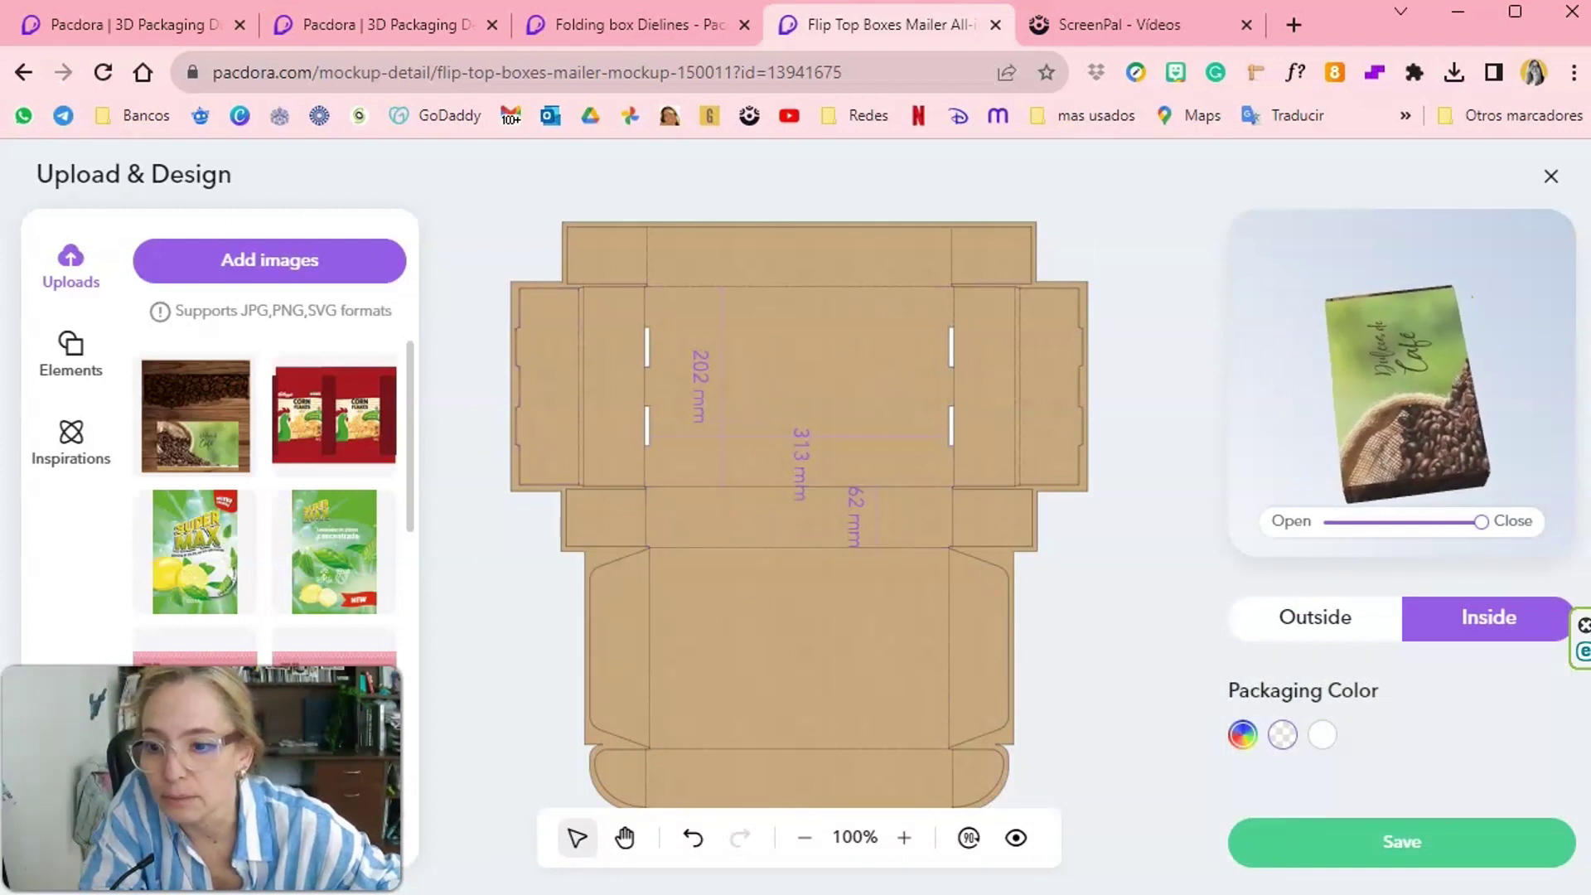
Browse the ready-made pattern collection and try the dark green leaf pattern inside.
click(71, 439)
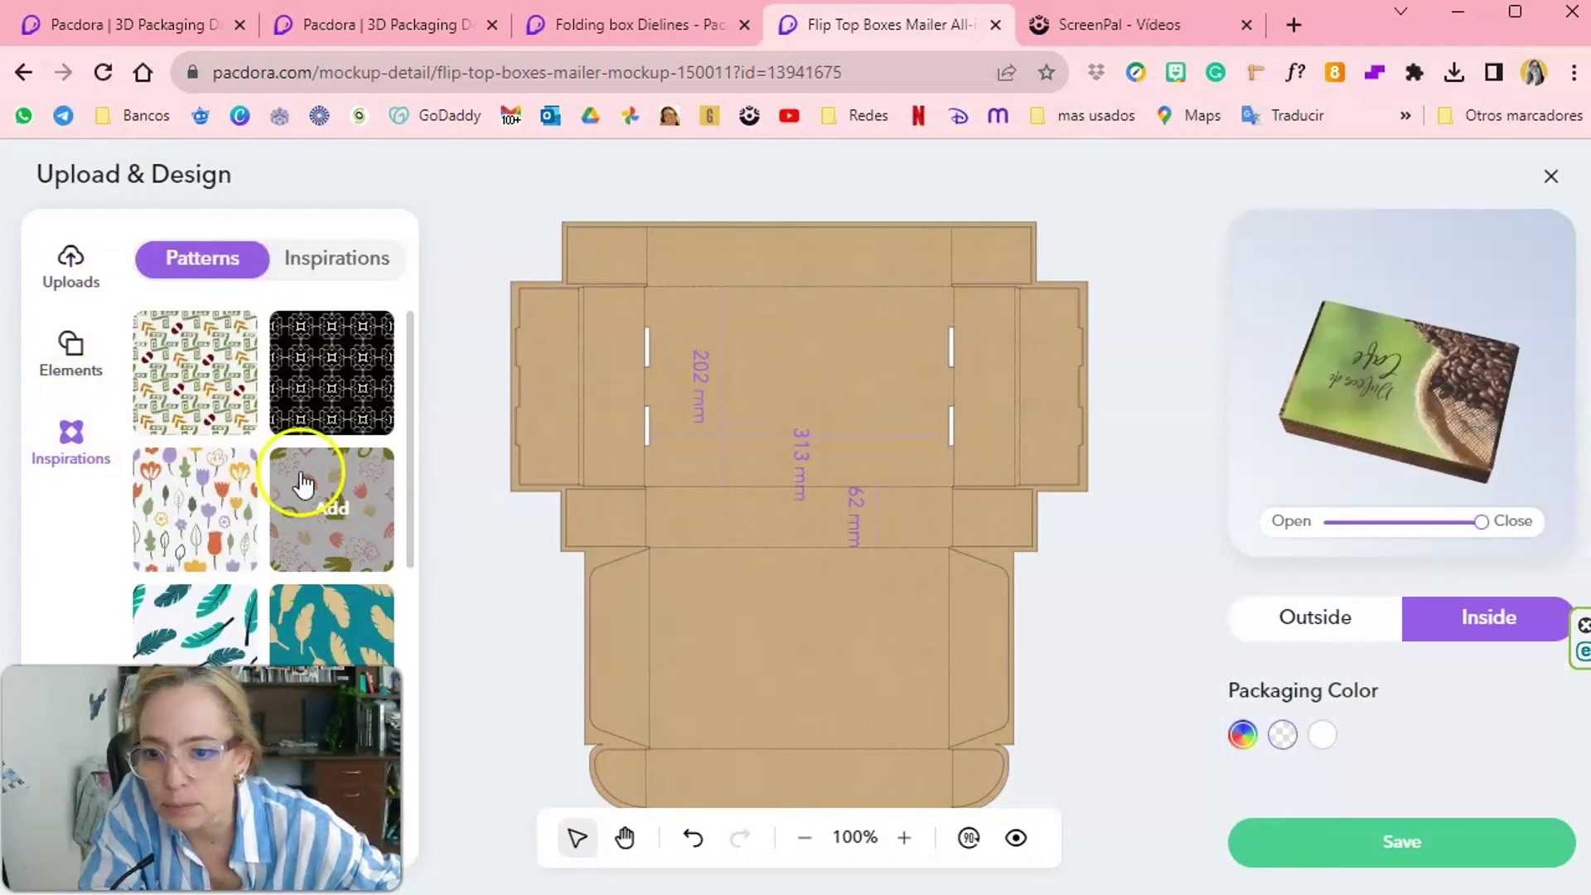
mouse_move(332, 509)
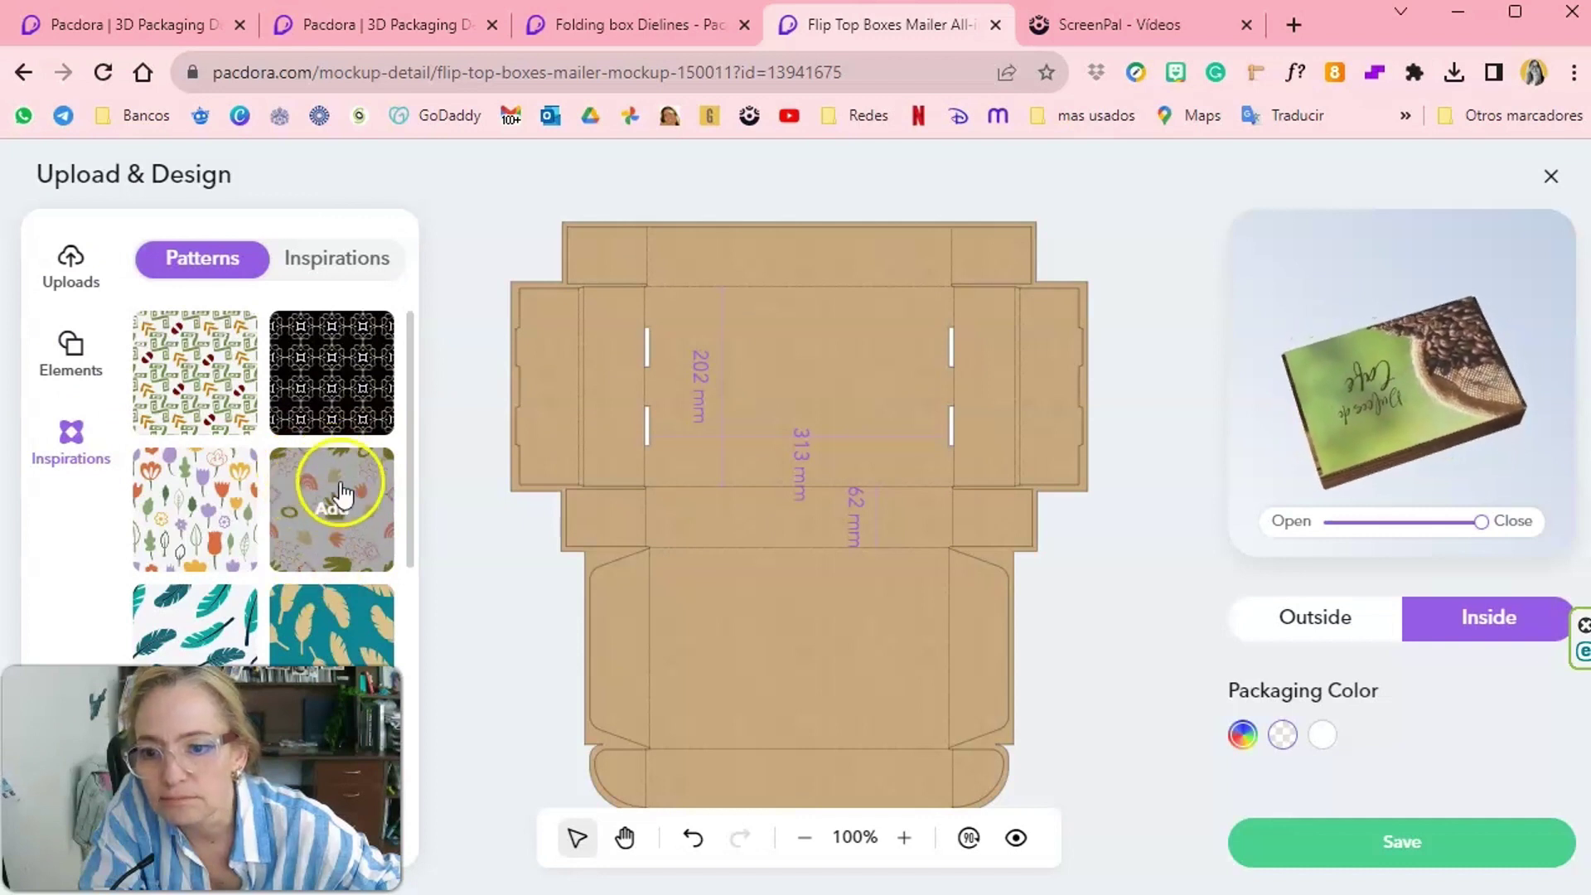
scroll(337, 491, down, 3)
scroll(343, 491, down, 2)
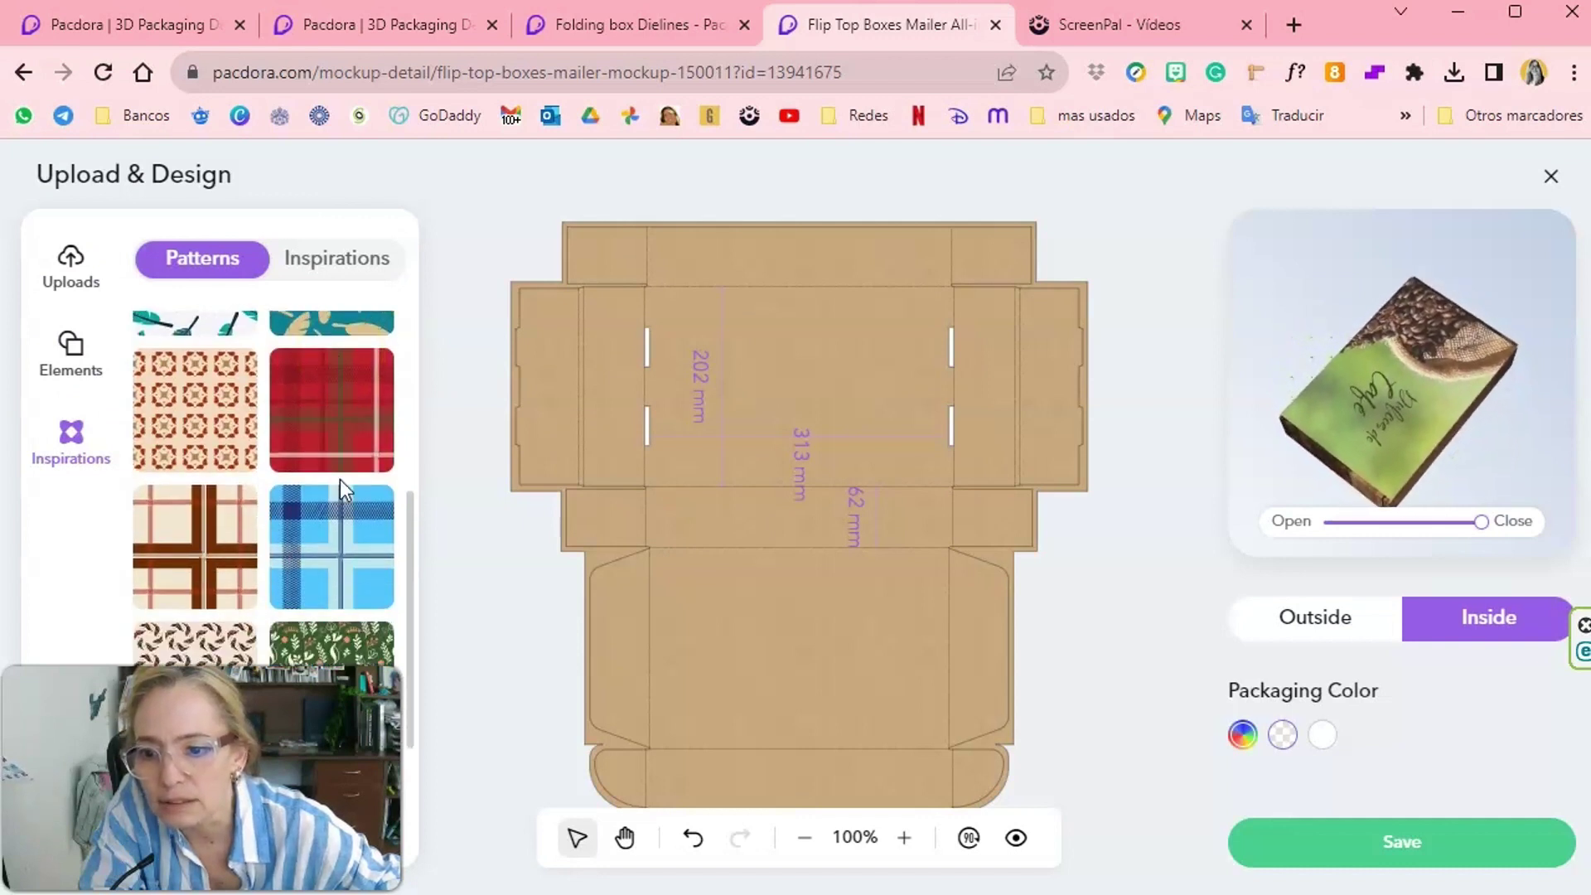
scroll(342, 491, down, 2)
scroll(339, 494, down, 1)
click(334, 500)
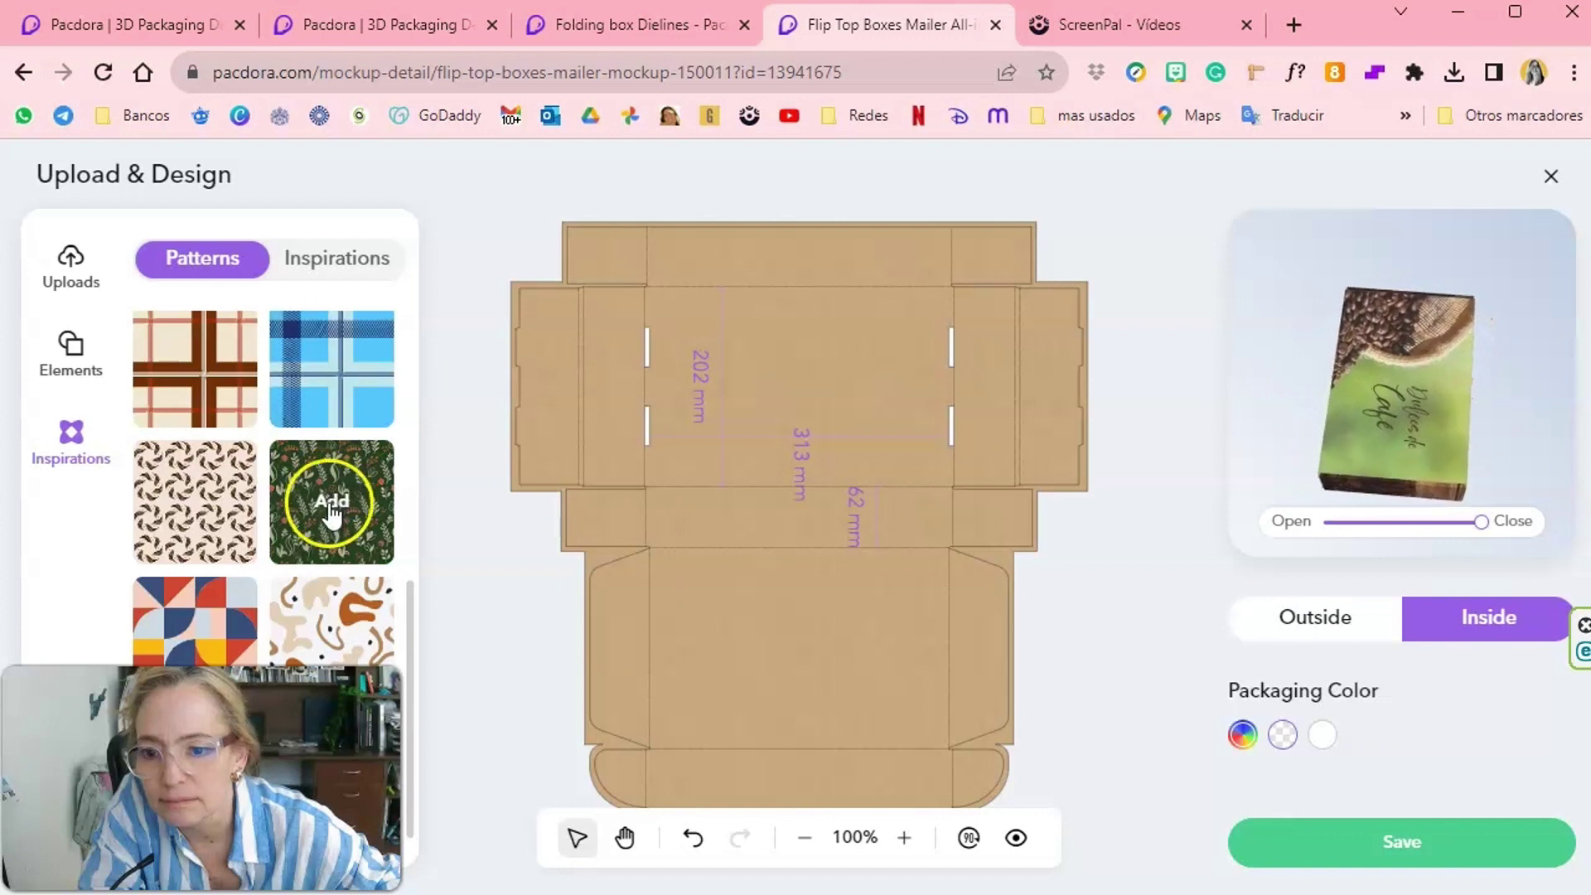
Apply the brown abstract pattern inside, view it with the lid open, and close the editor.
click(336, 603)
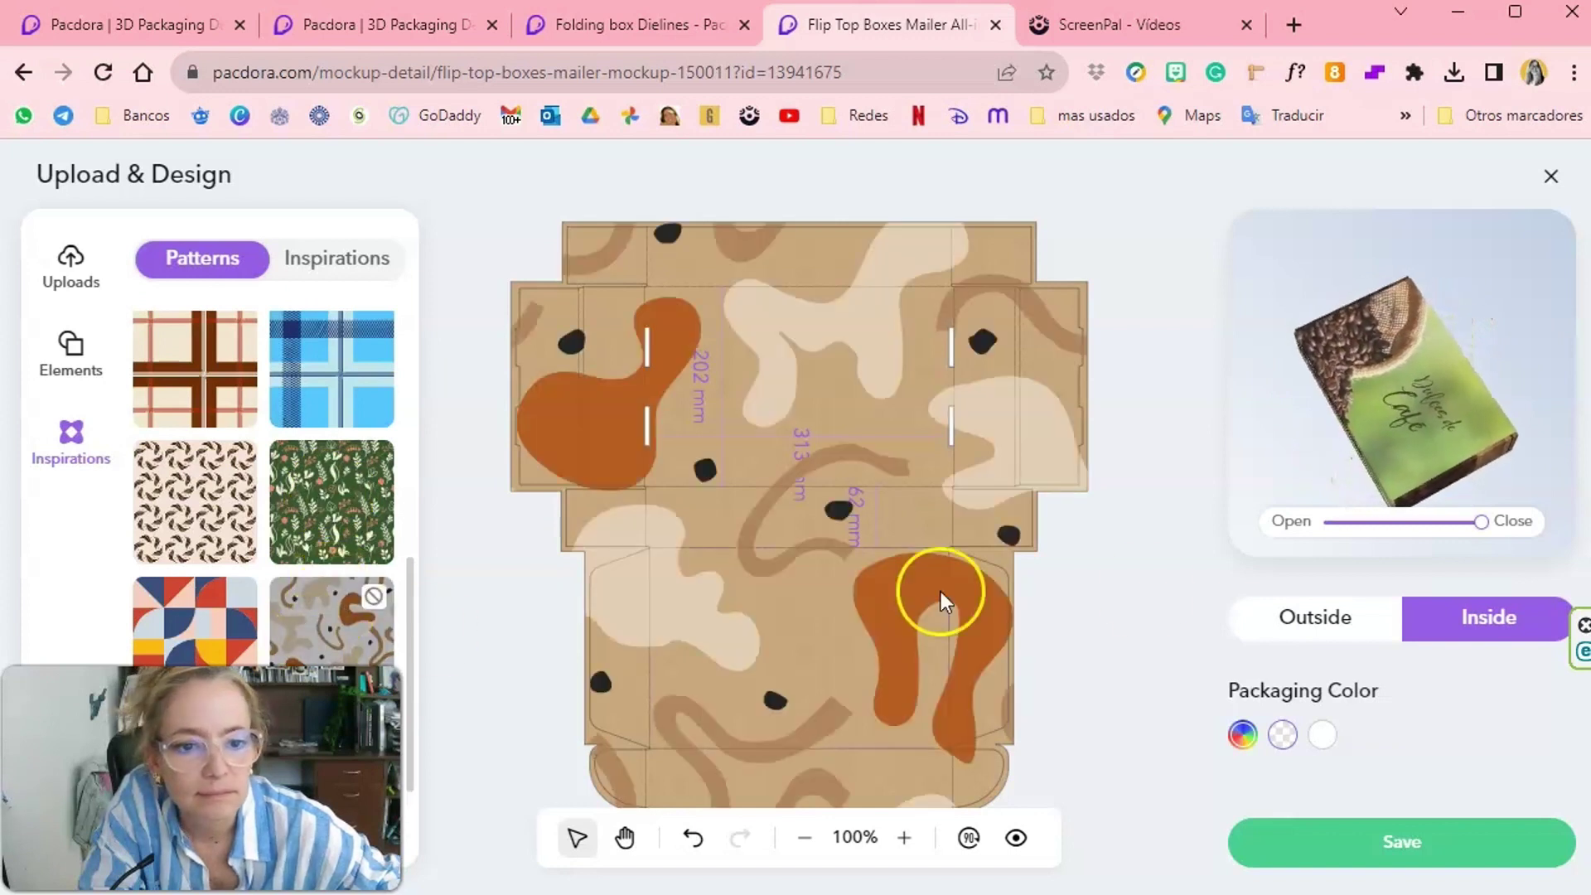
mouse_move(1481, 522)
mouse_down()
mouse_move(1309, 518)
mouse_move(1470, 528)
mouse_up()
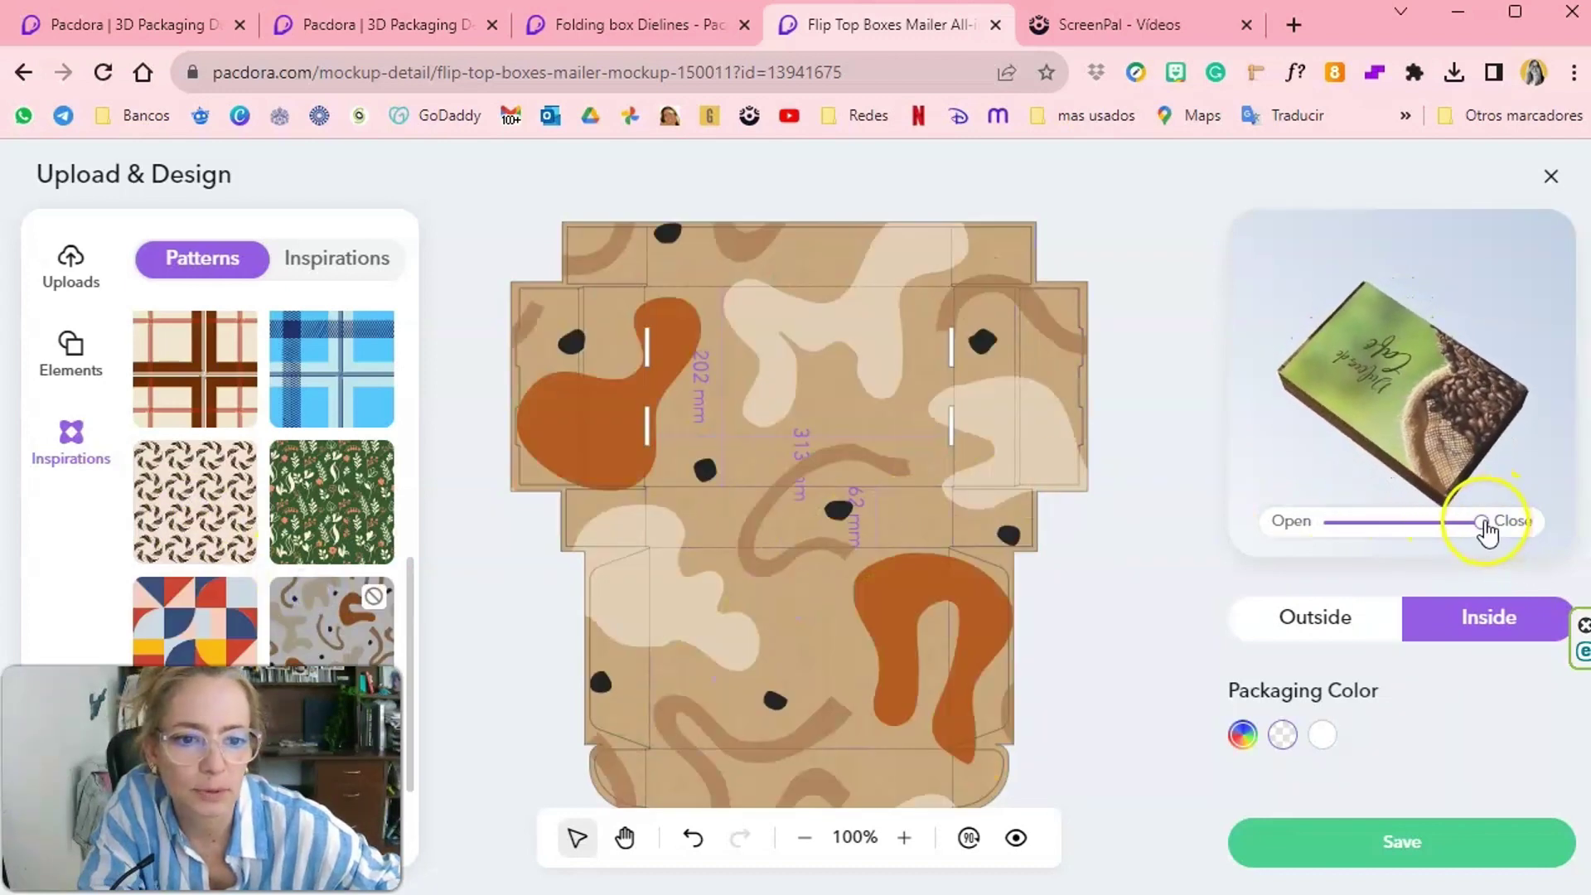
key(Escape)
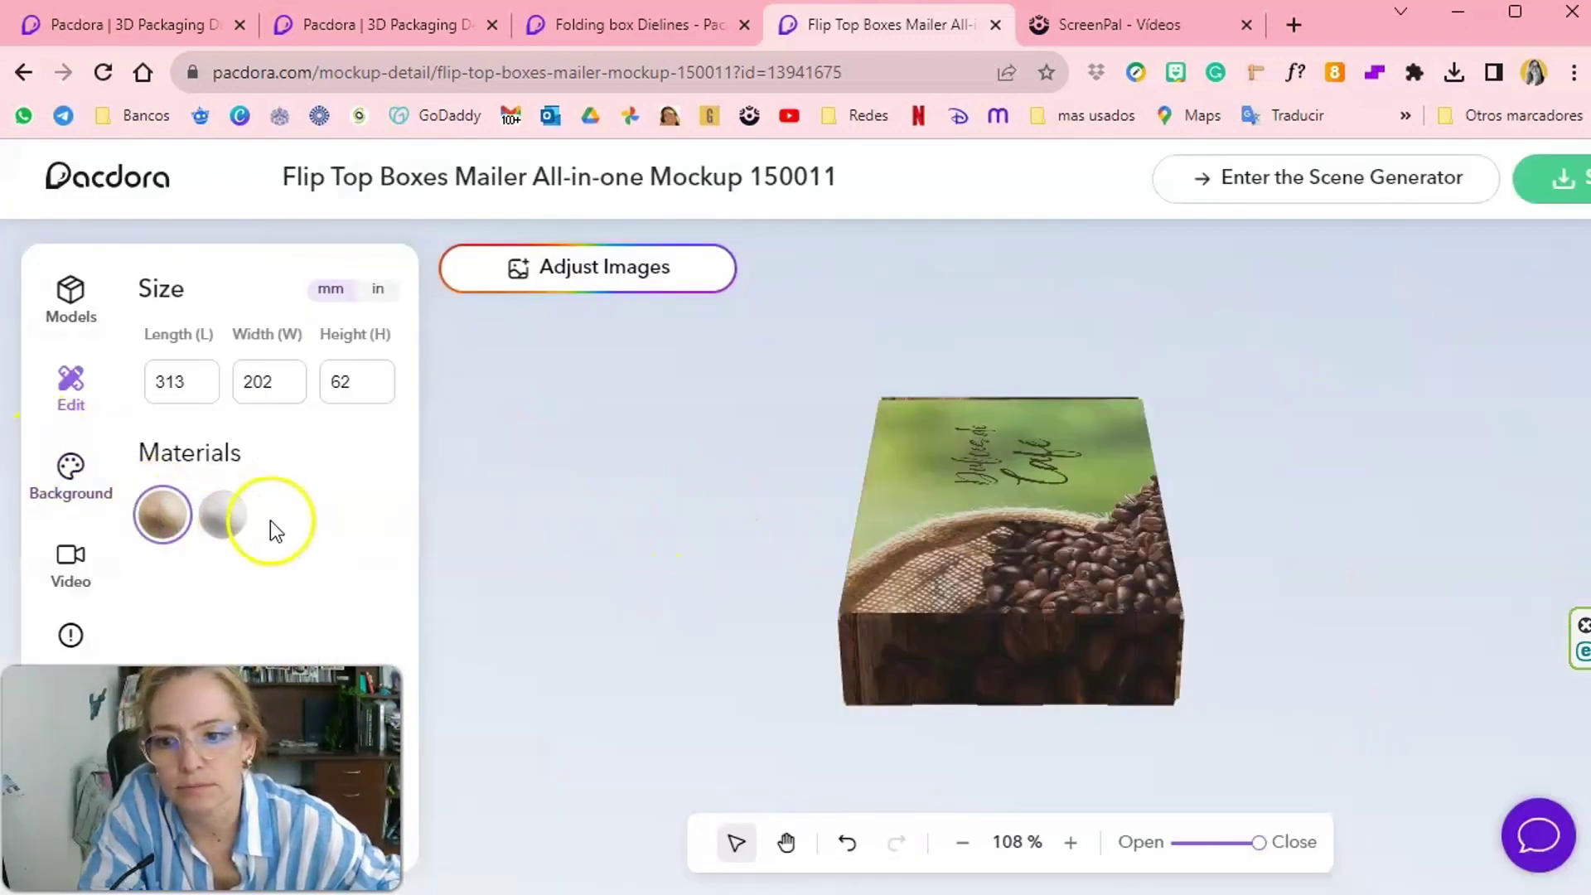
Try White board for the box material, then go back to kraft.
click(224, 518)
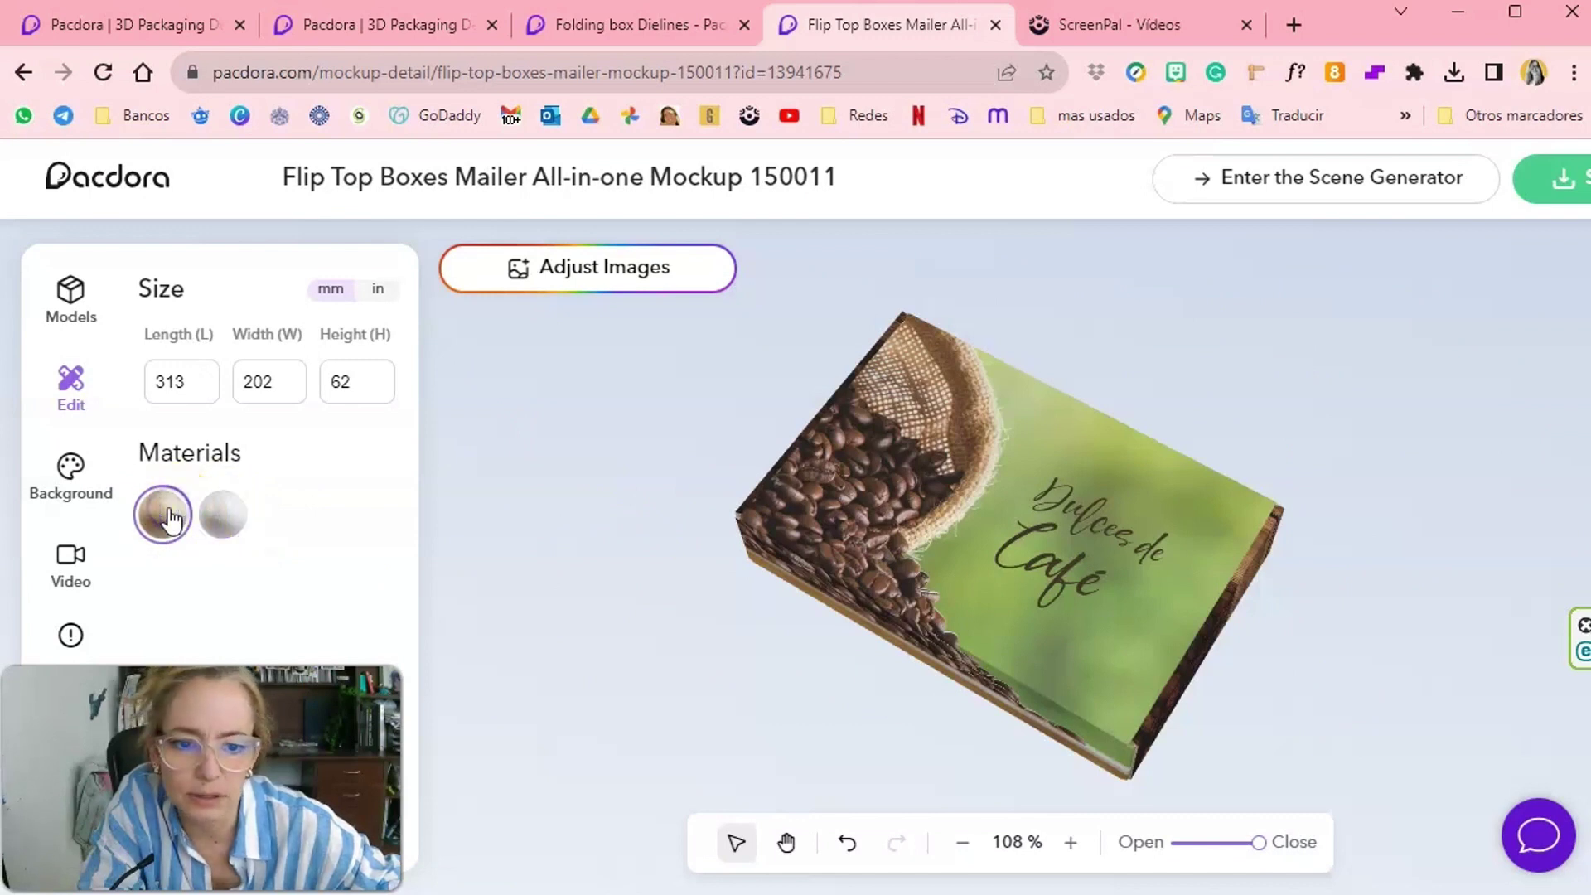
click(219, 523)
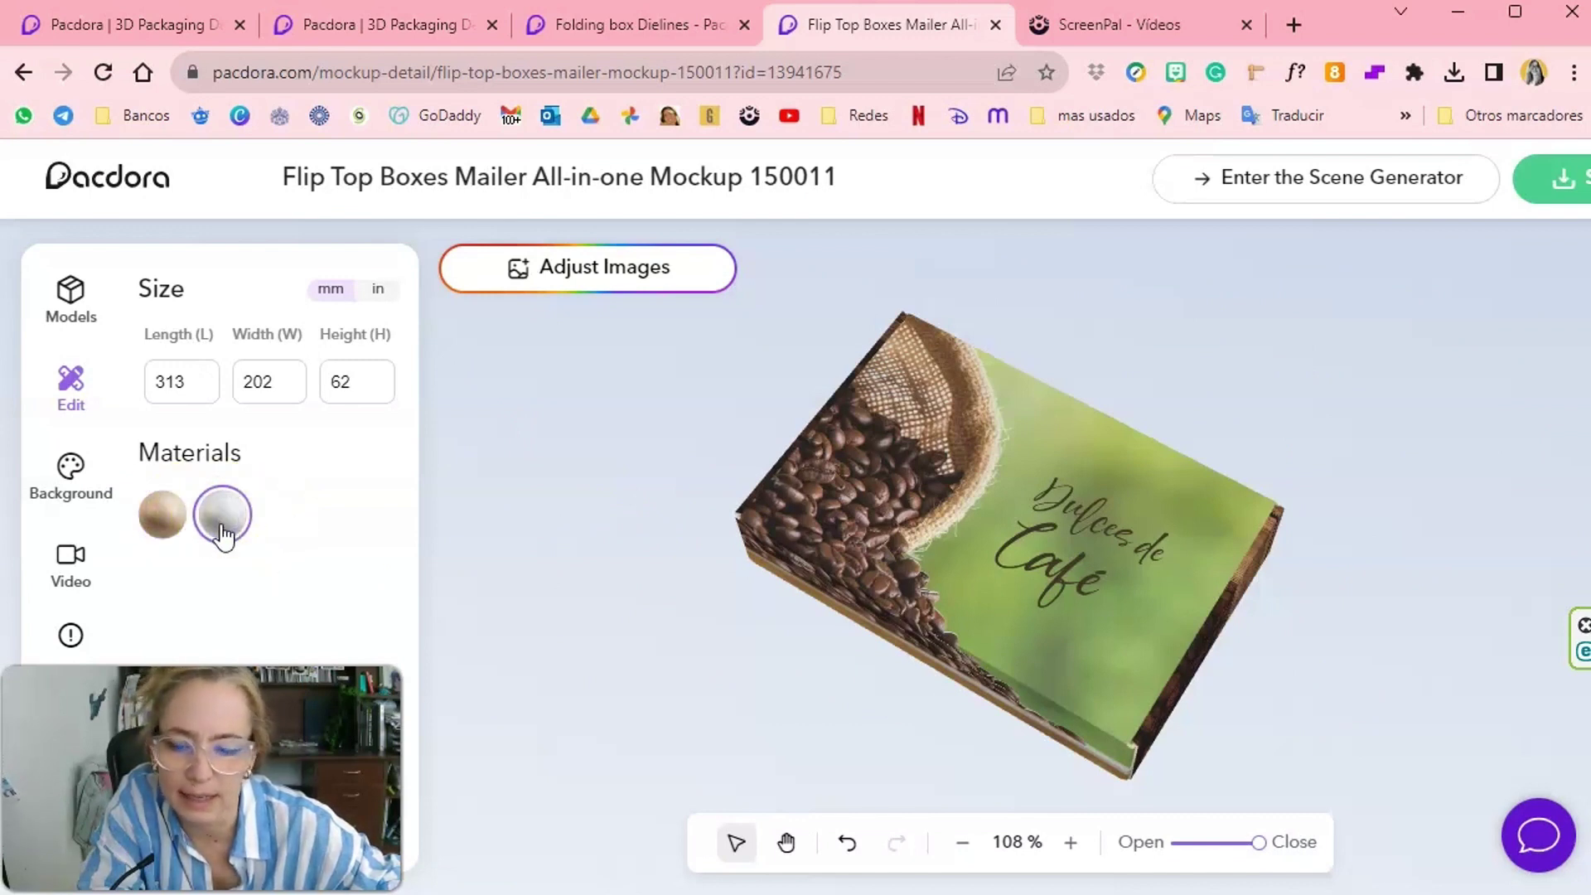
click(166, 512)
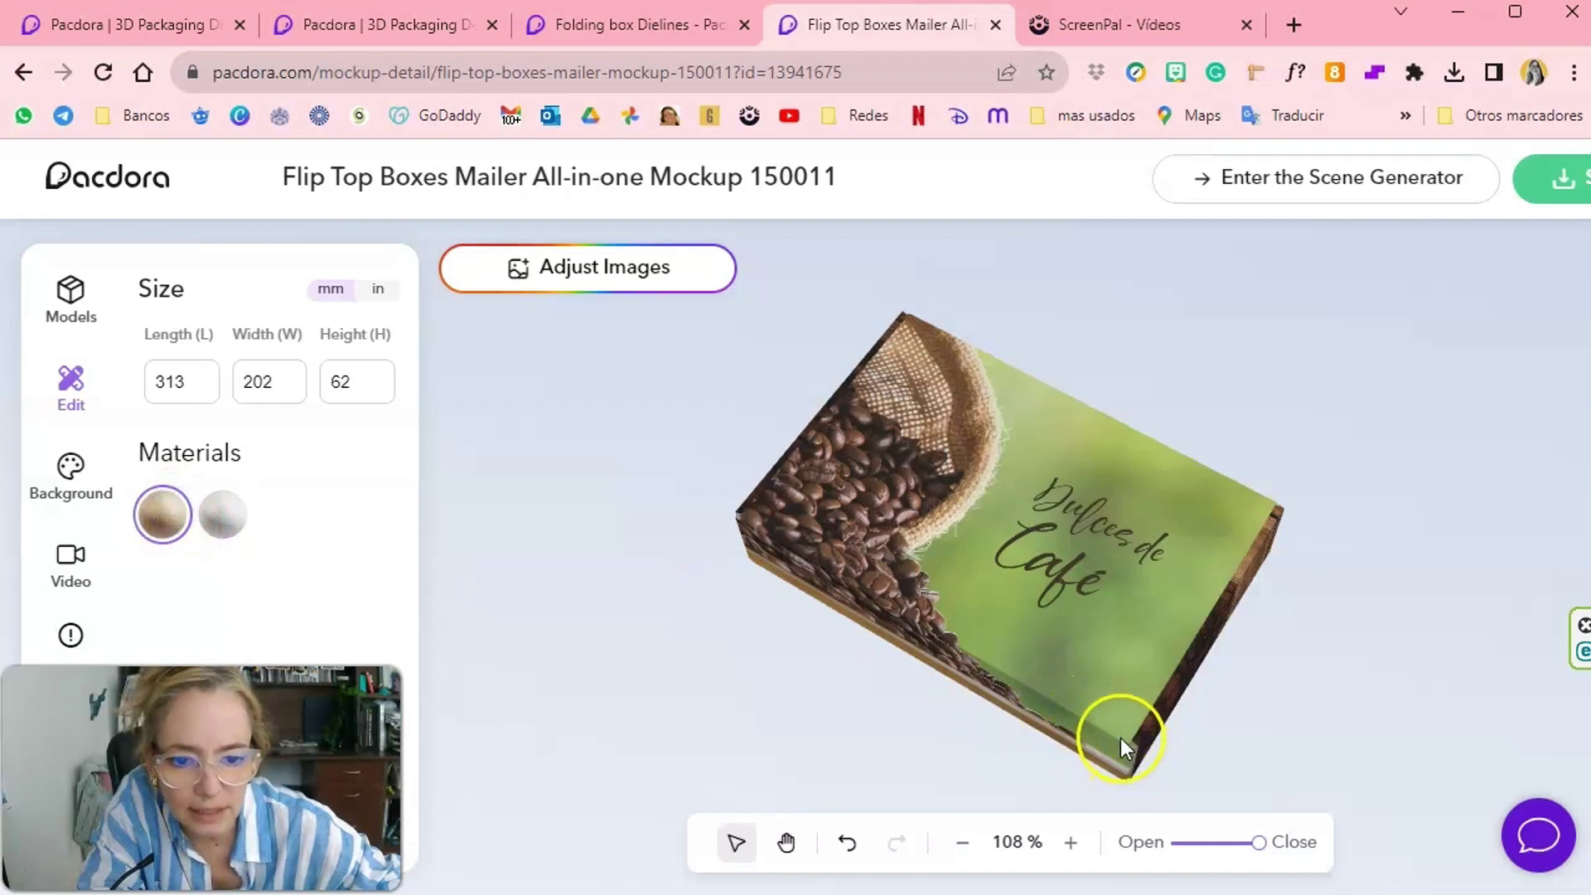
Upload the green coffee-bean photo as the mockup's background image.
click(71, 469)
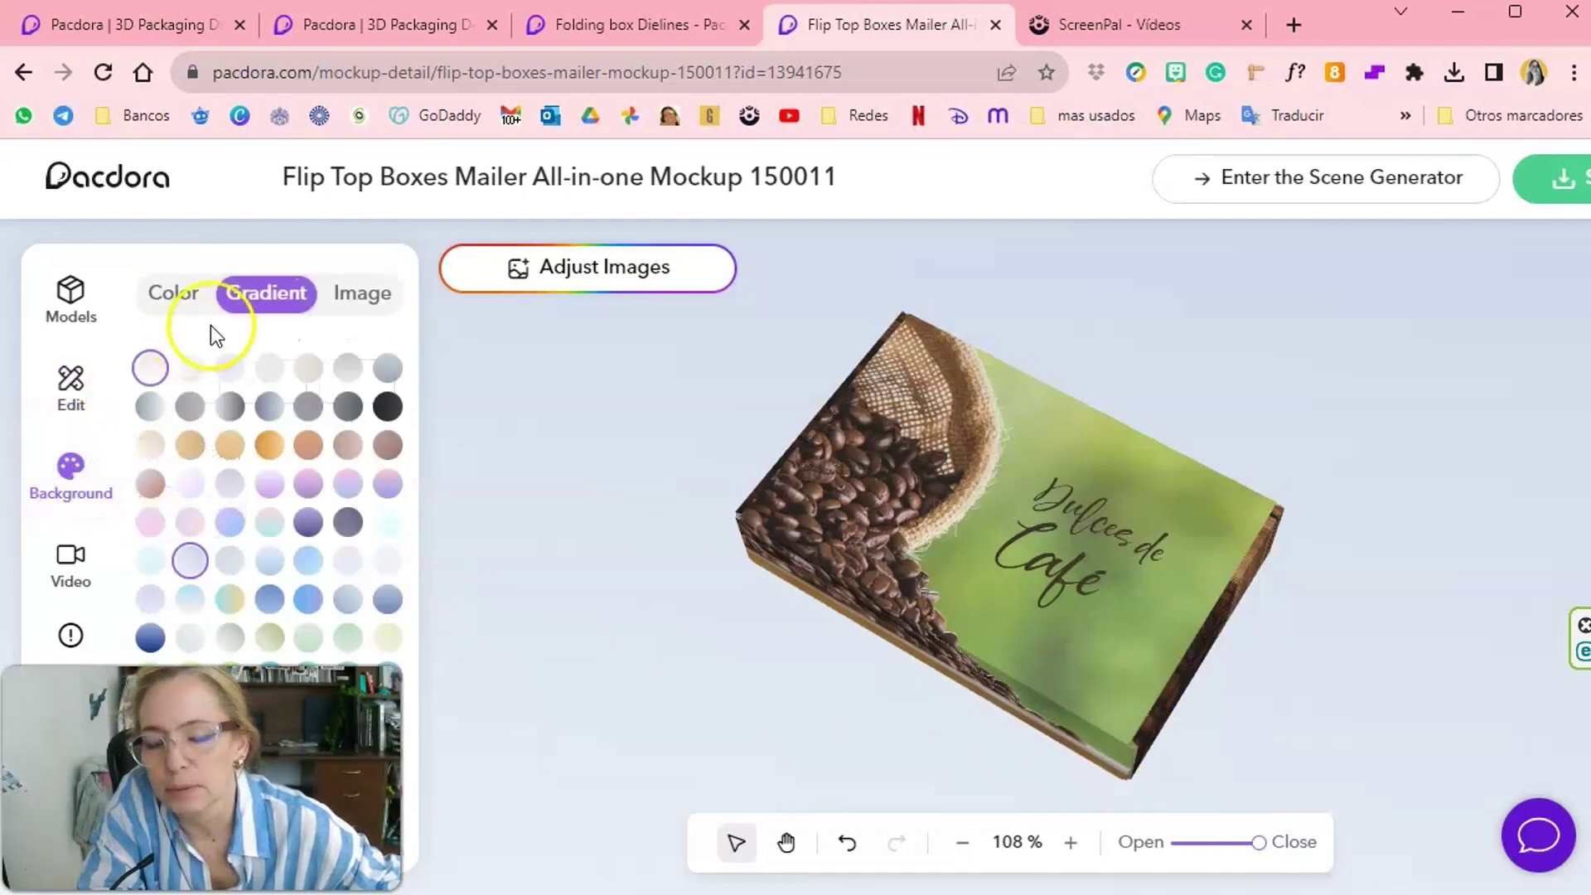
click(367, 300)
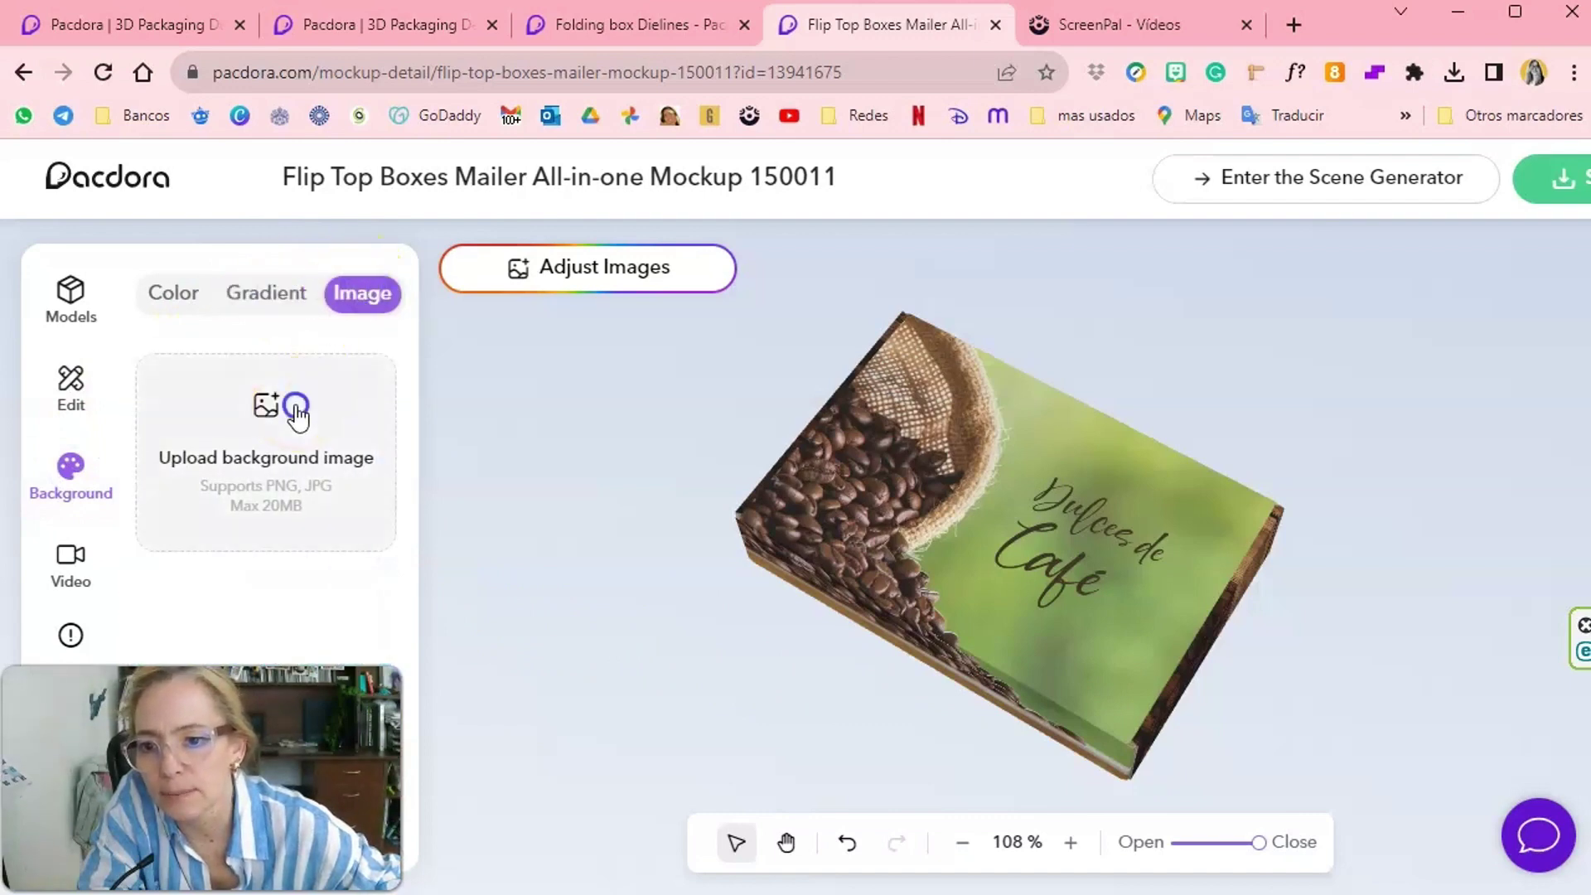
click(295, 404)
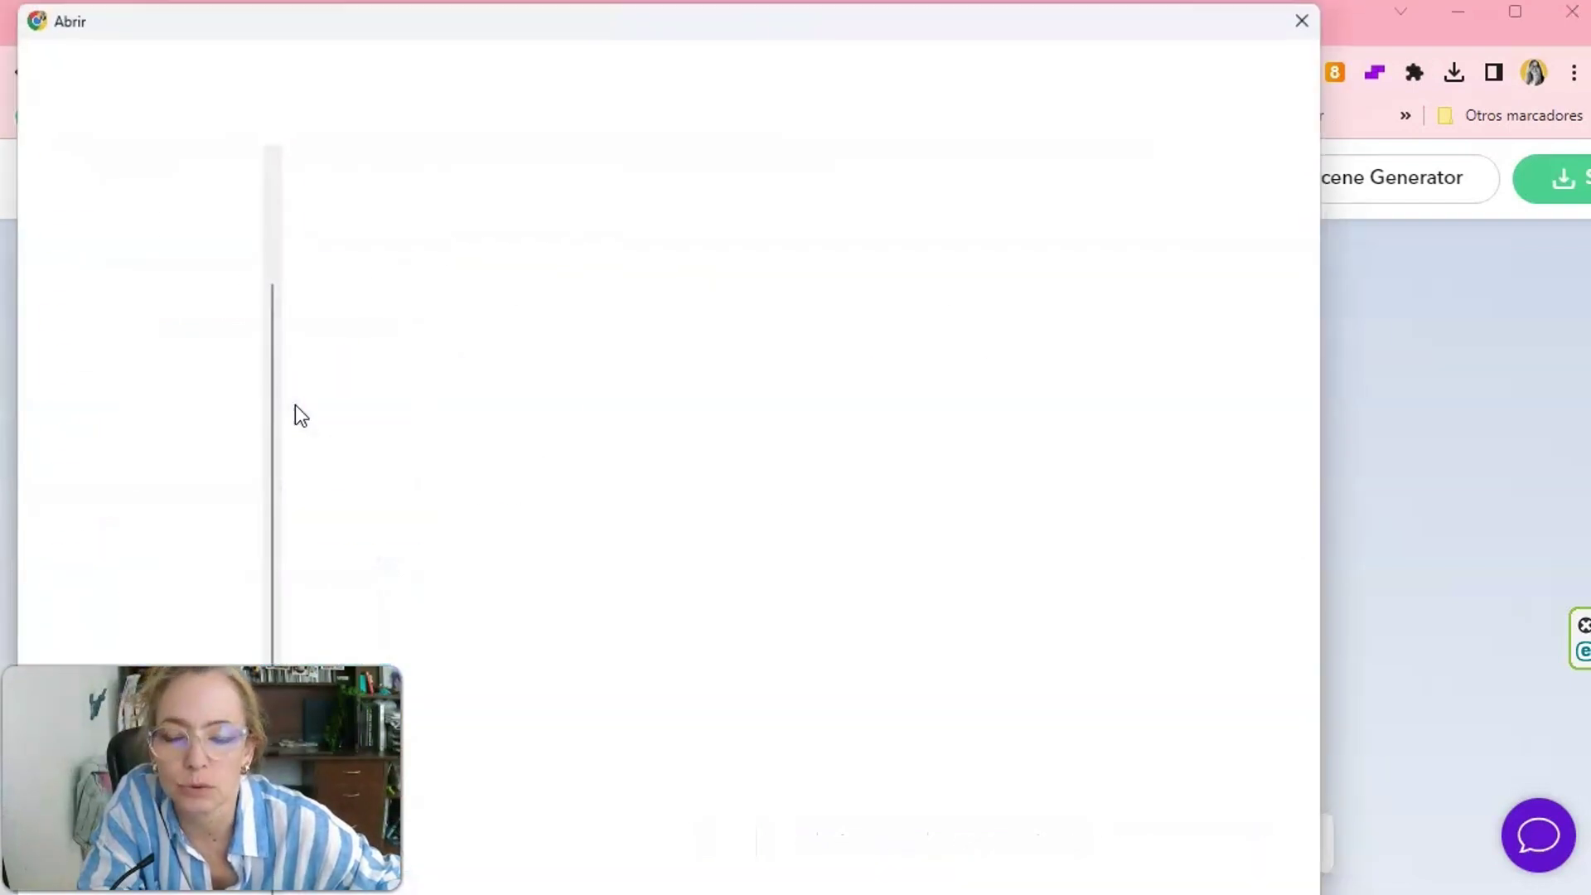
double_click(359, 574)
mouse_move(265, 450)
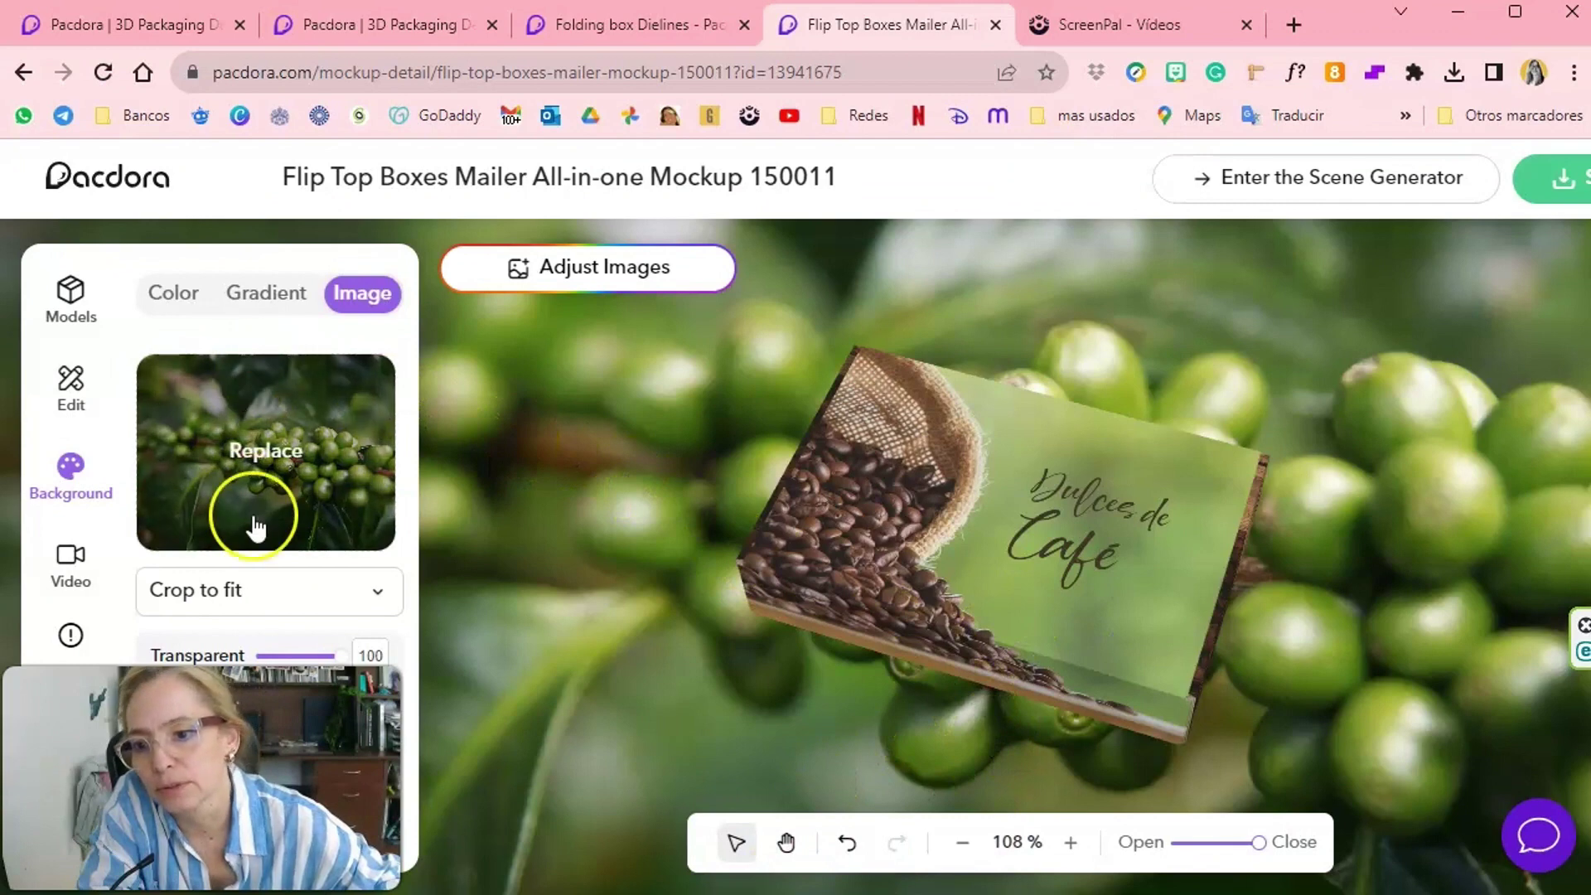
click(68, 564)
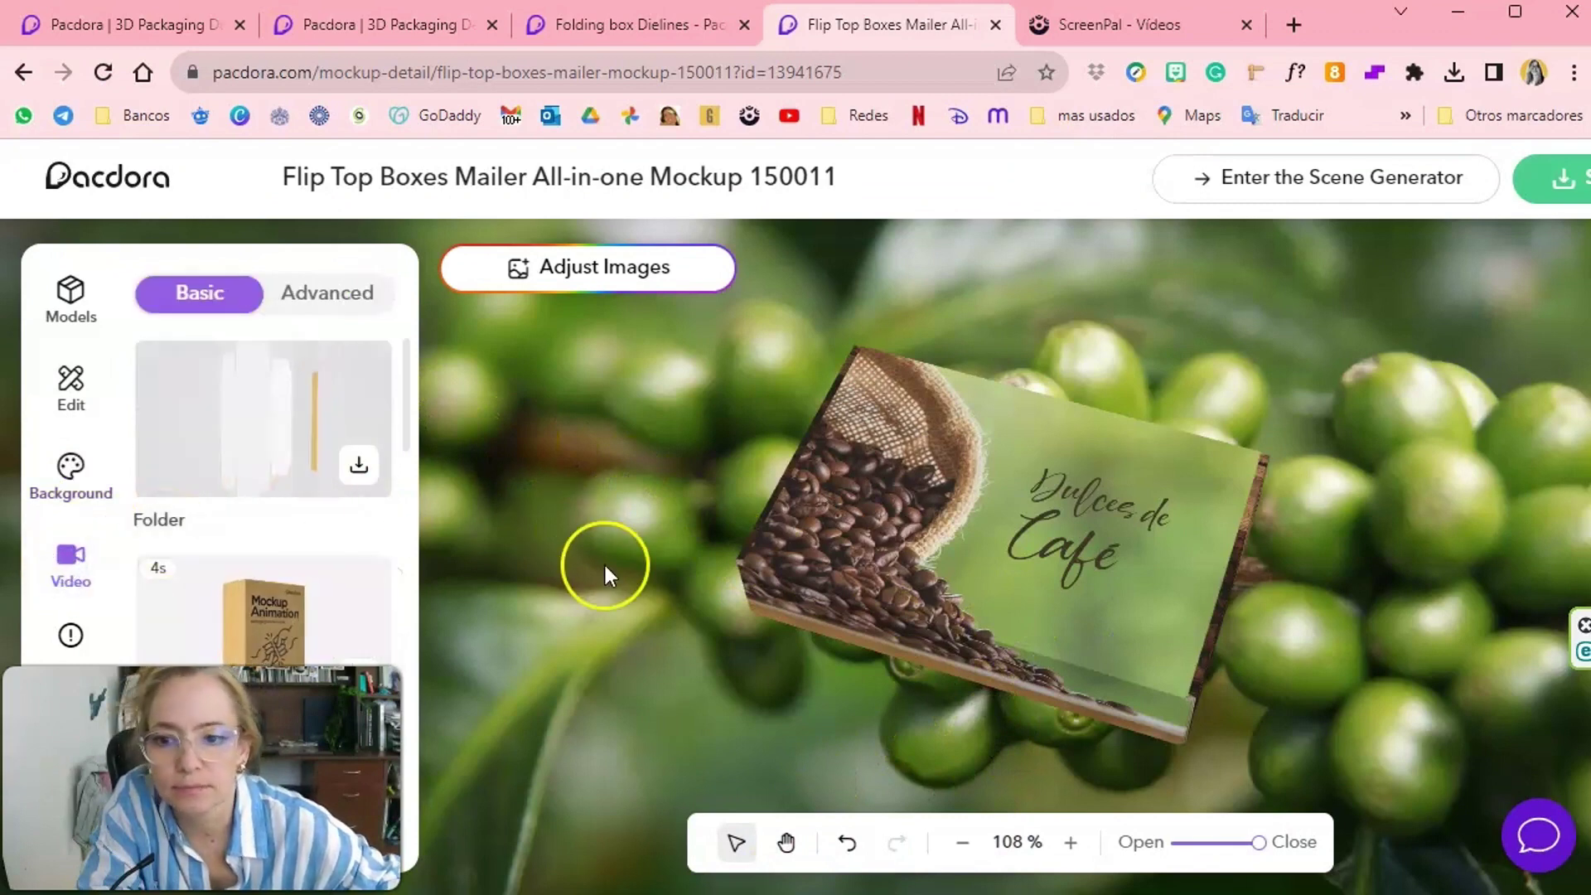
Preview the box animations, including Folder, and open the export panel offering 2K or 4K JPG.
click(278, 635)
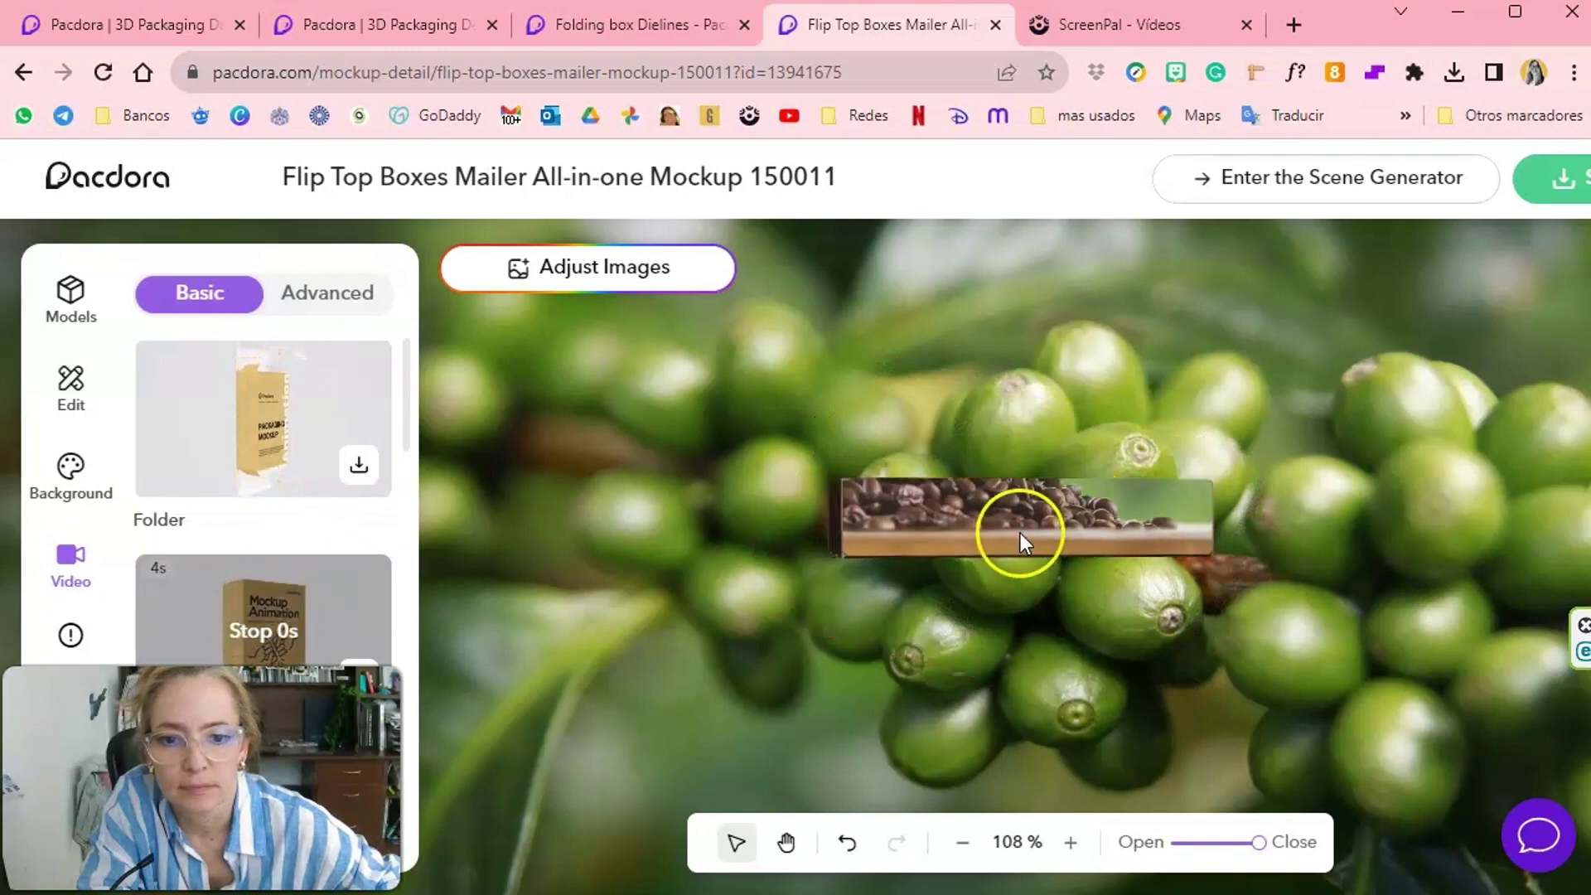
click(270, 458)
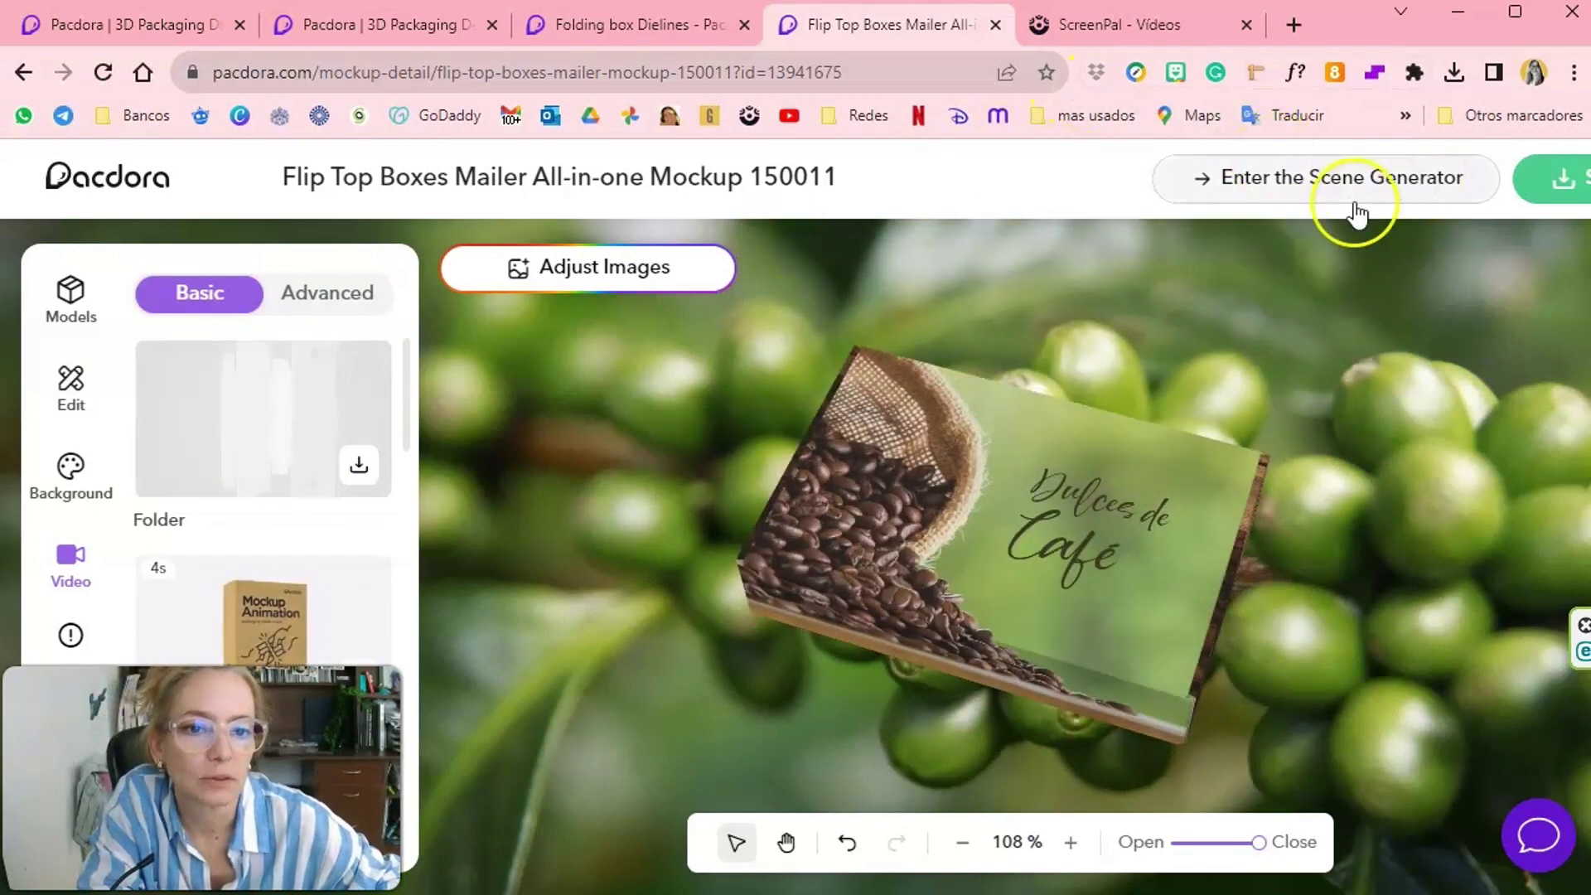
click(1550, 182)
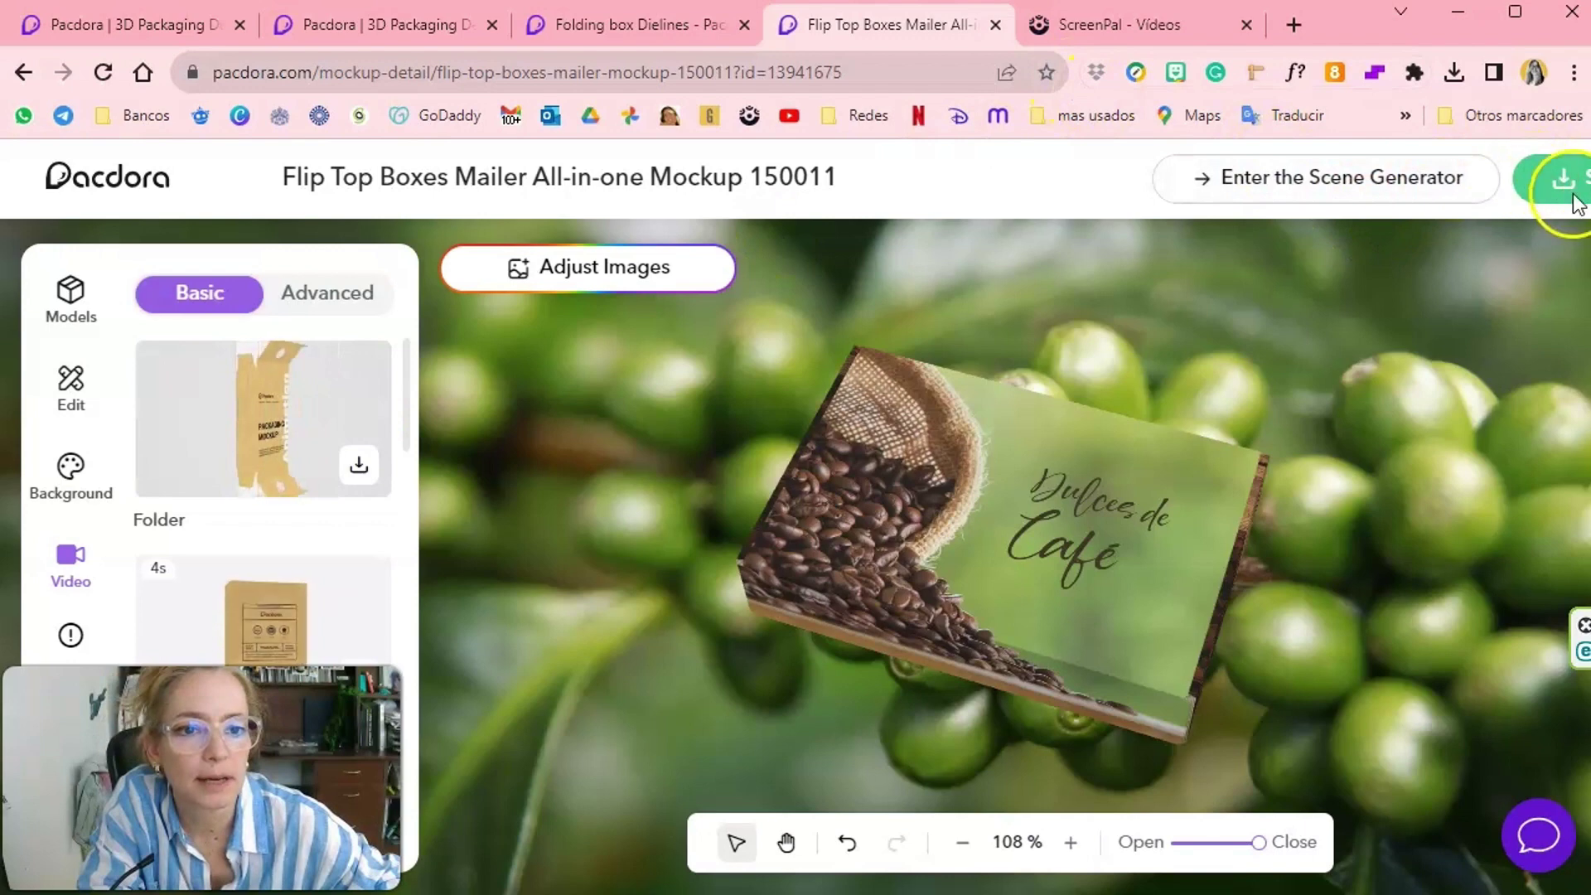
click(1566, 179)
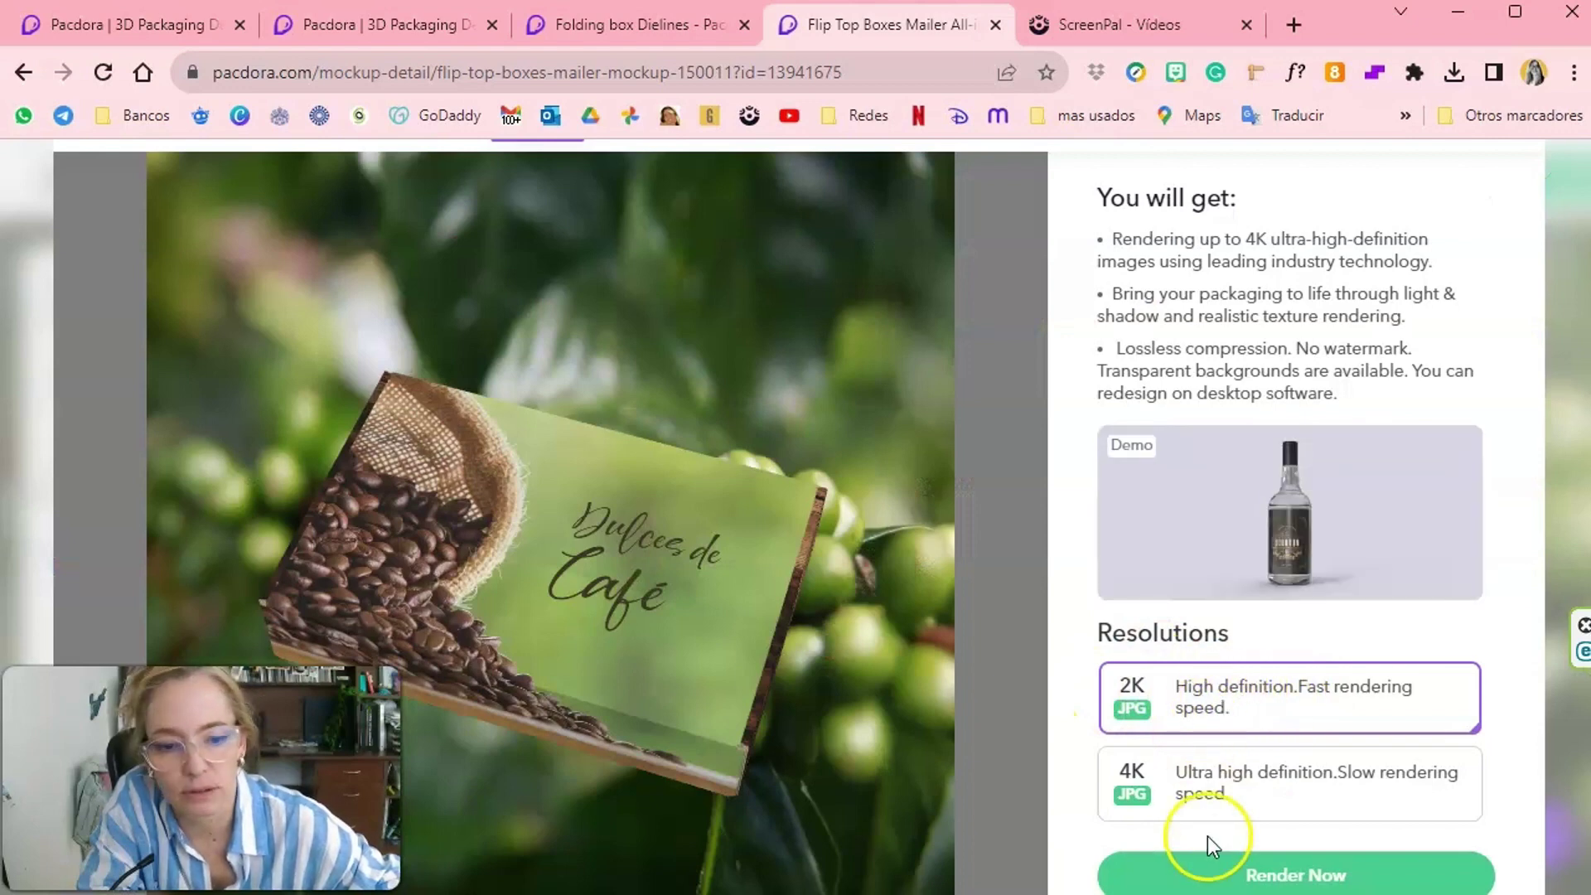
Rotate the box toward a top-down view and preview the Dieline and Video export options.
key(Escape)
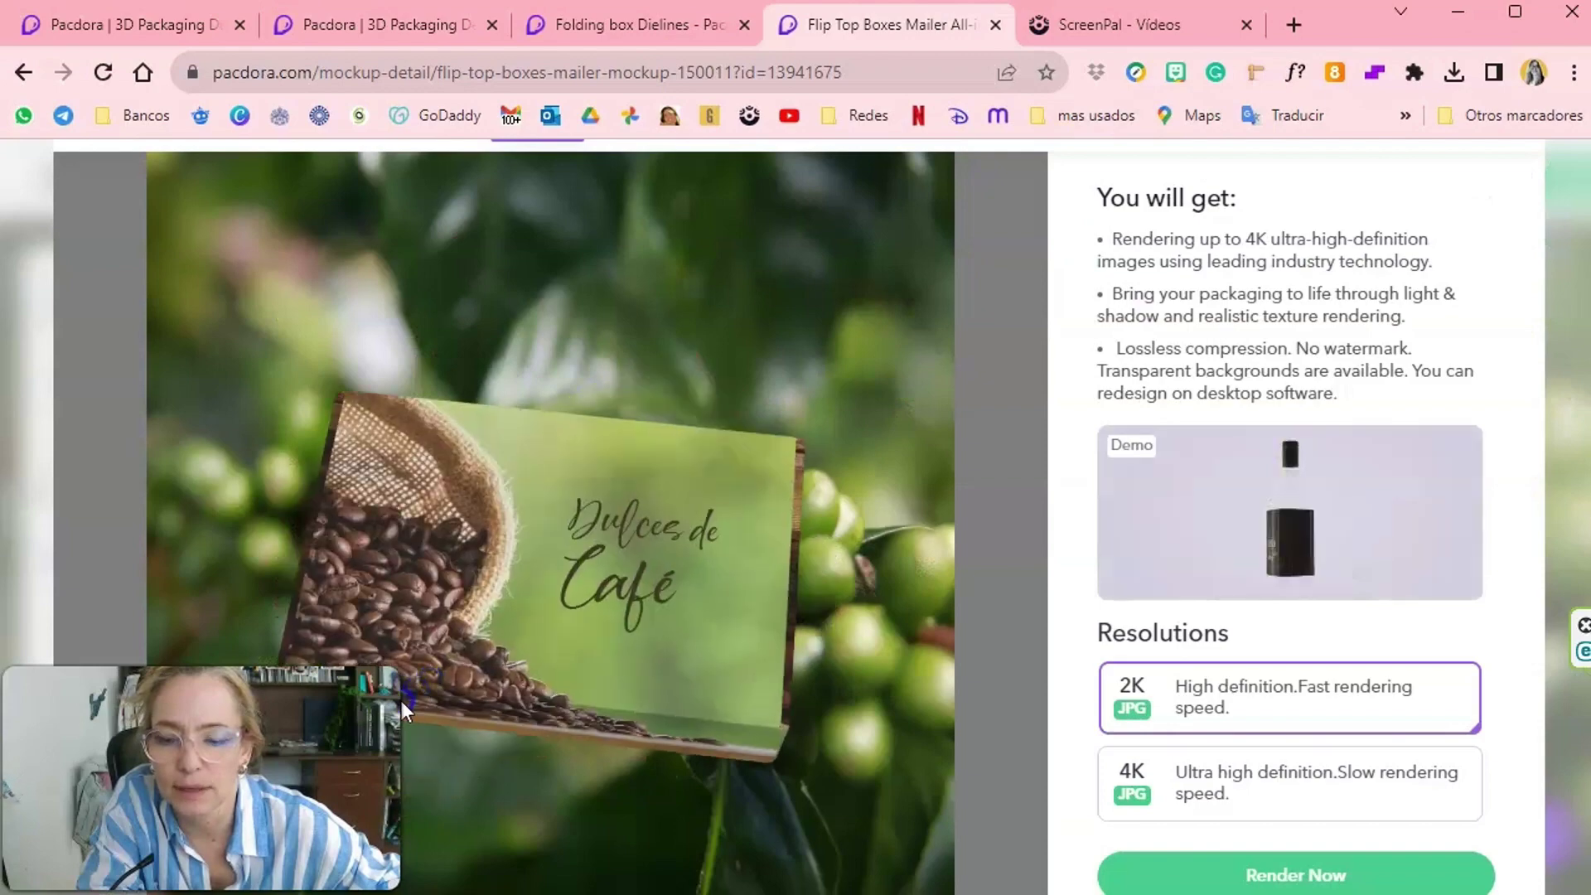
mouse_move(401, 701)
mouse_down()
mouse_move(409, 648)
mouse_move(604, 700)
mouse_up()
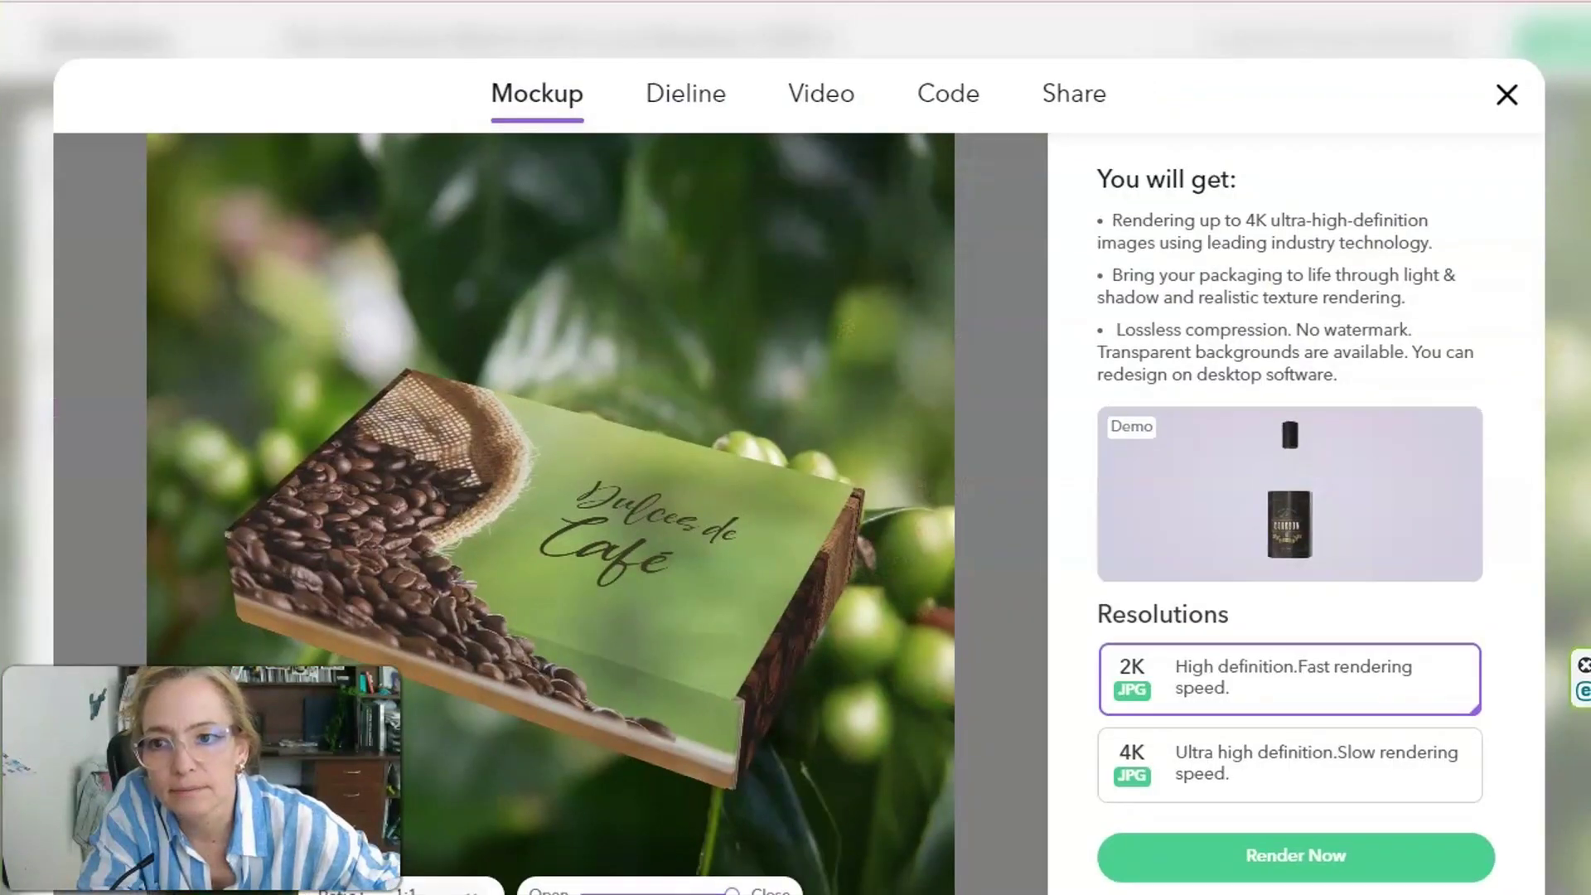
click(666, 110)
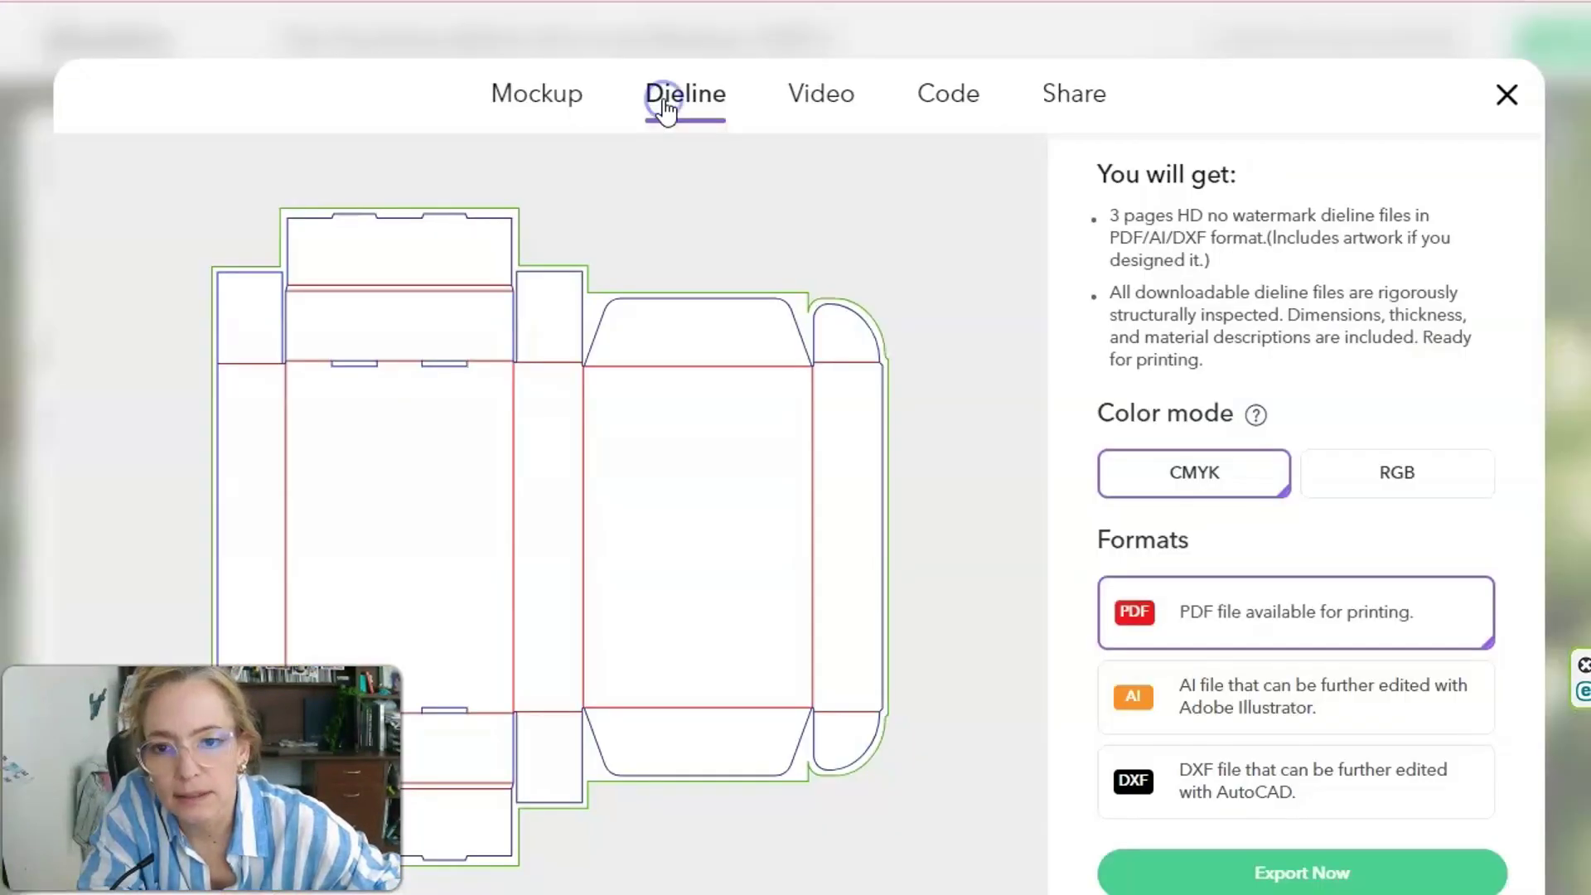
click(832, 104)
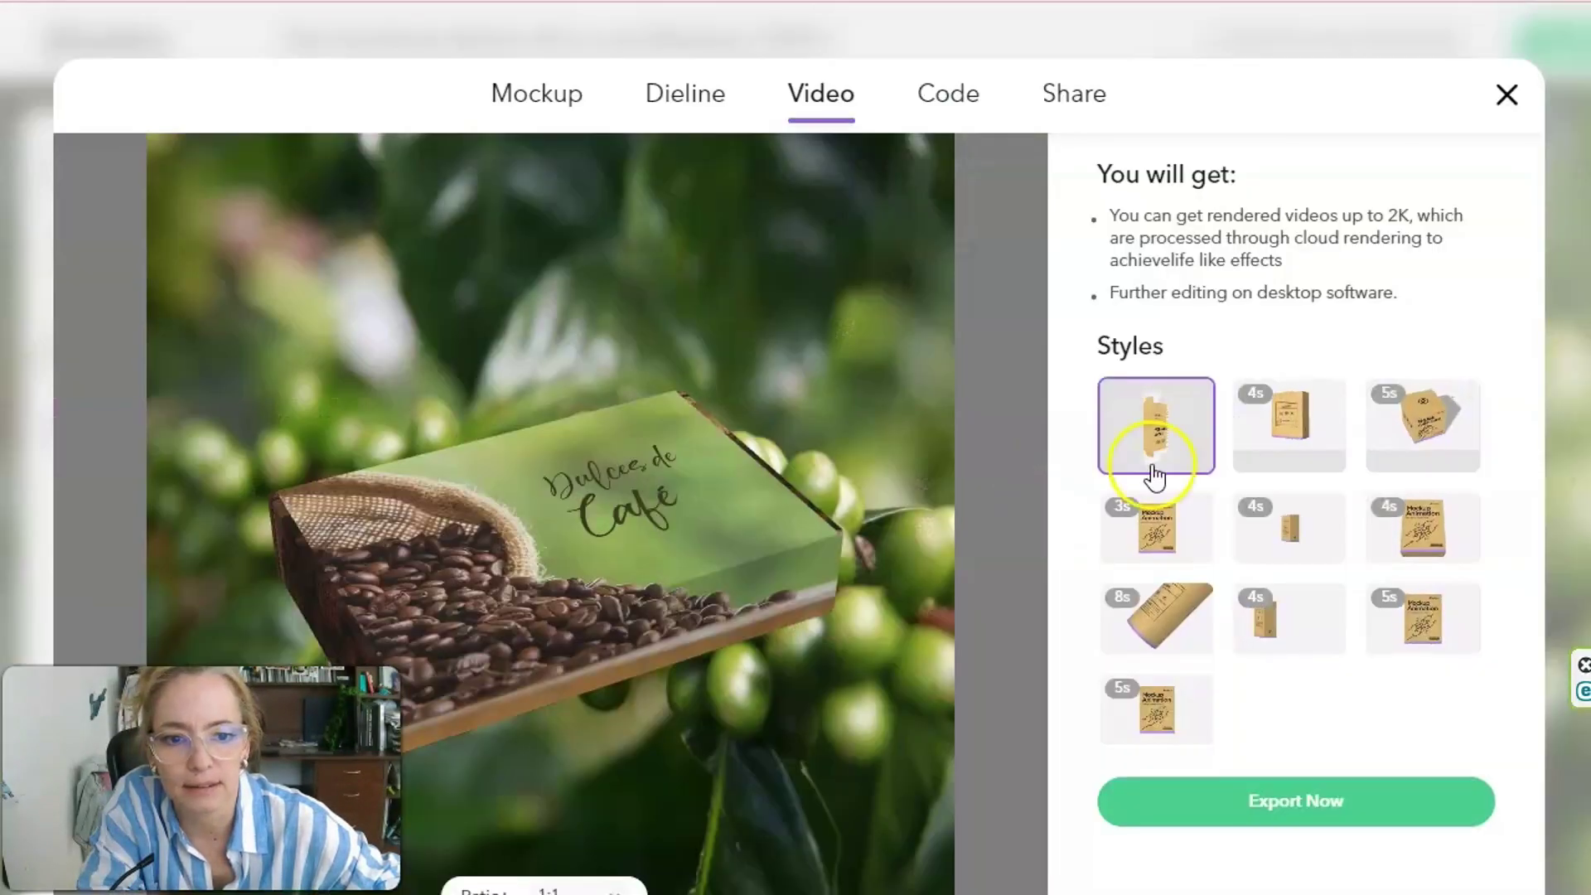
Check the embed Code options, then copy the mockup's share link from the Share tab.
click(953, 103)
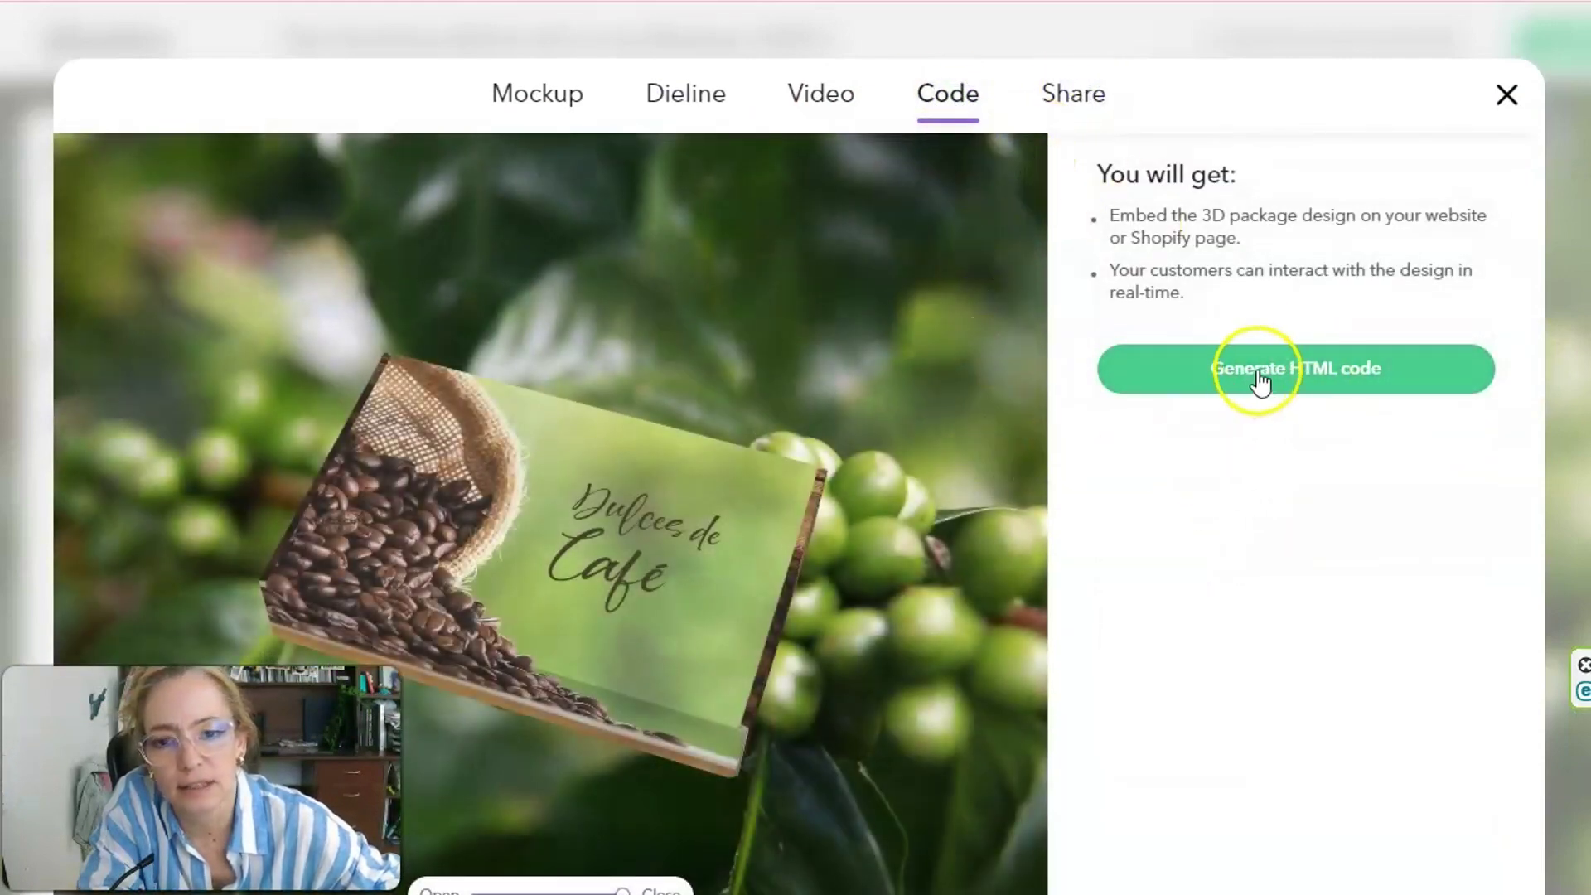
click(1289, 373)
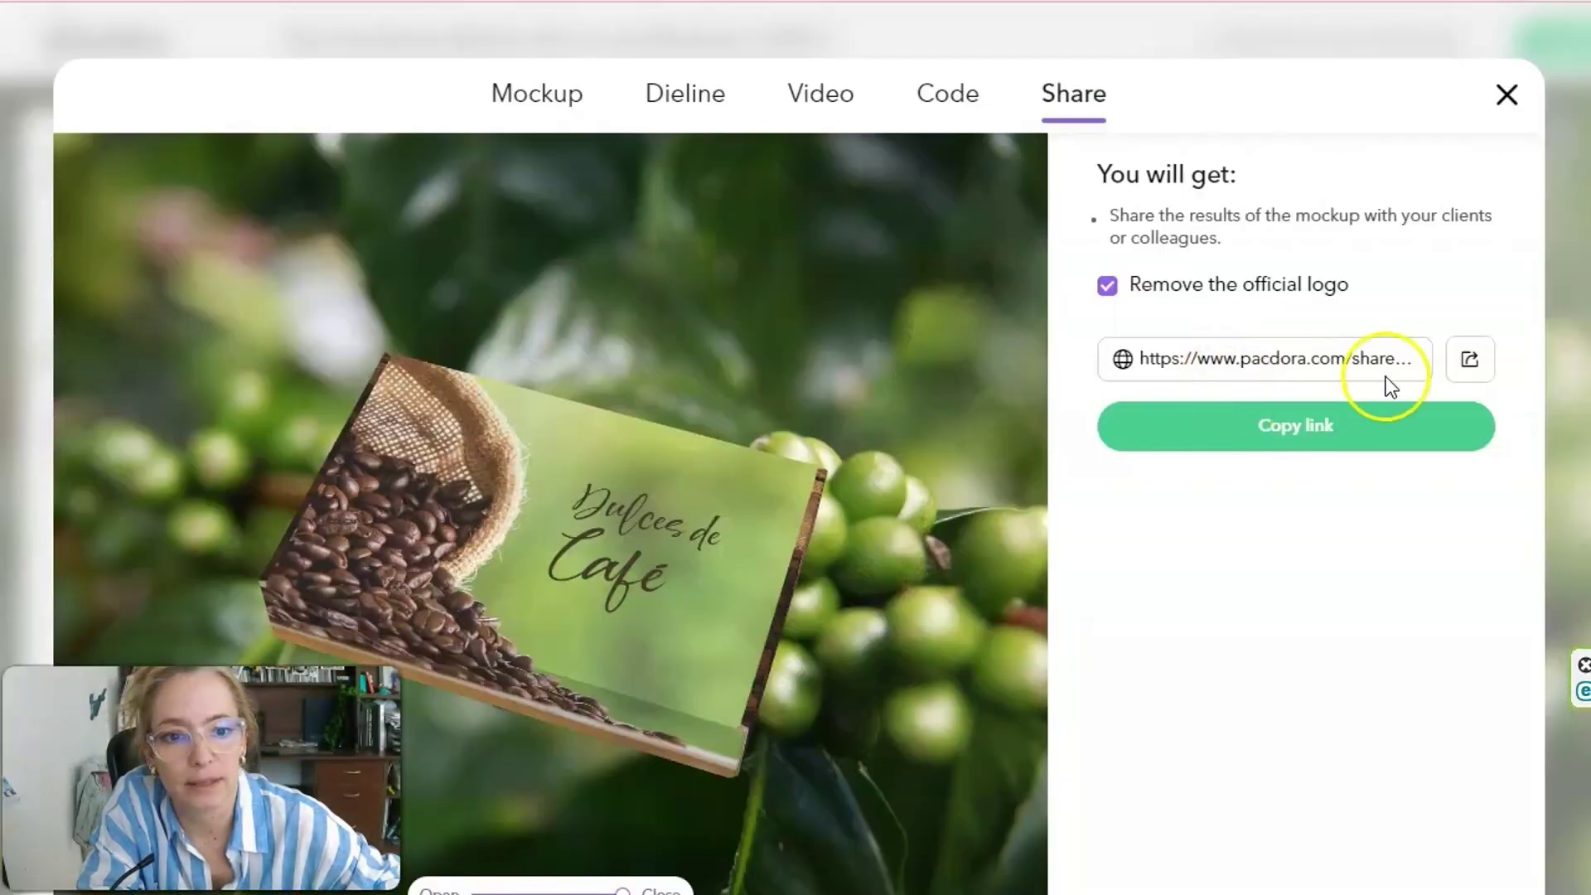
click(1364, 422)
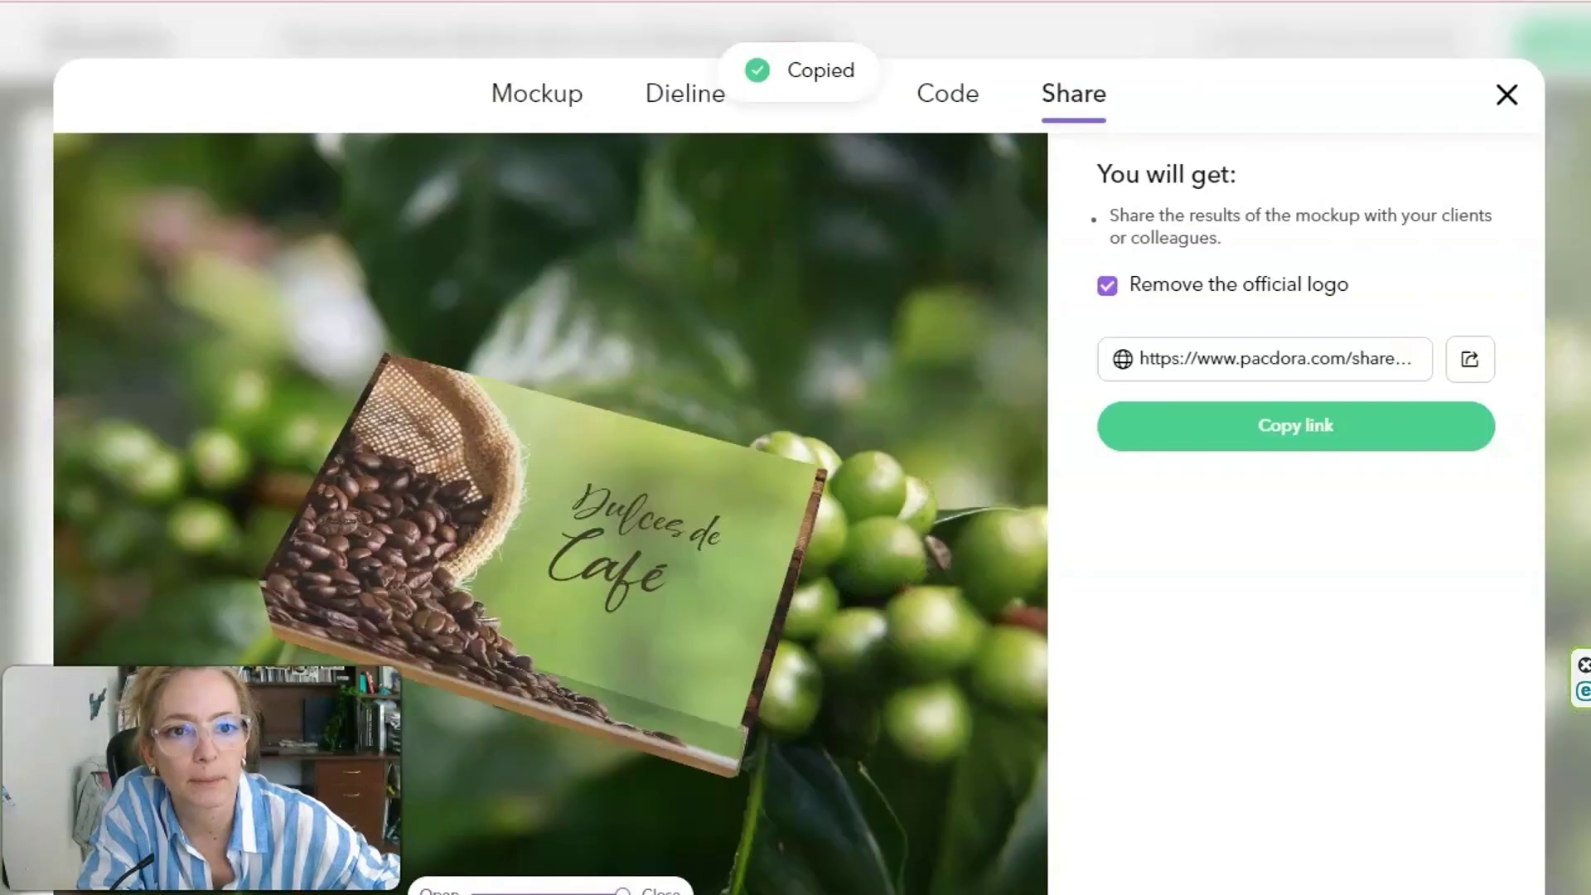
Load the pasted Dulces de Café share link and slide the box toward Open to unfold it.
text(https://www.pacdora.com/share?filter_url=psi7h6yr22)
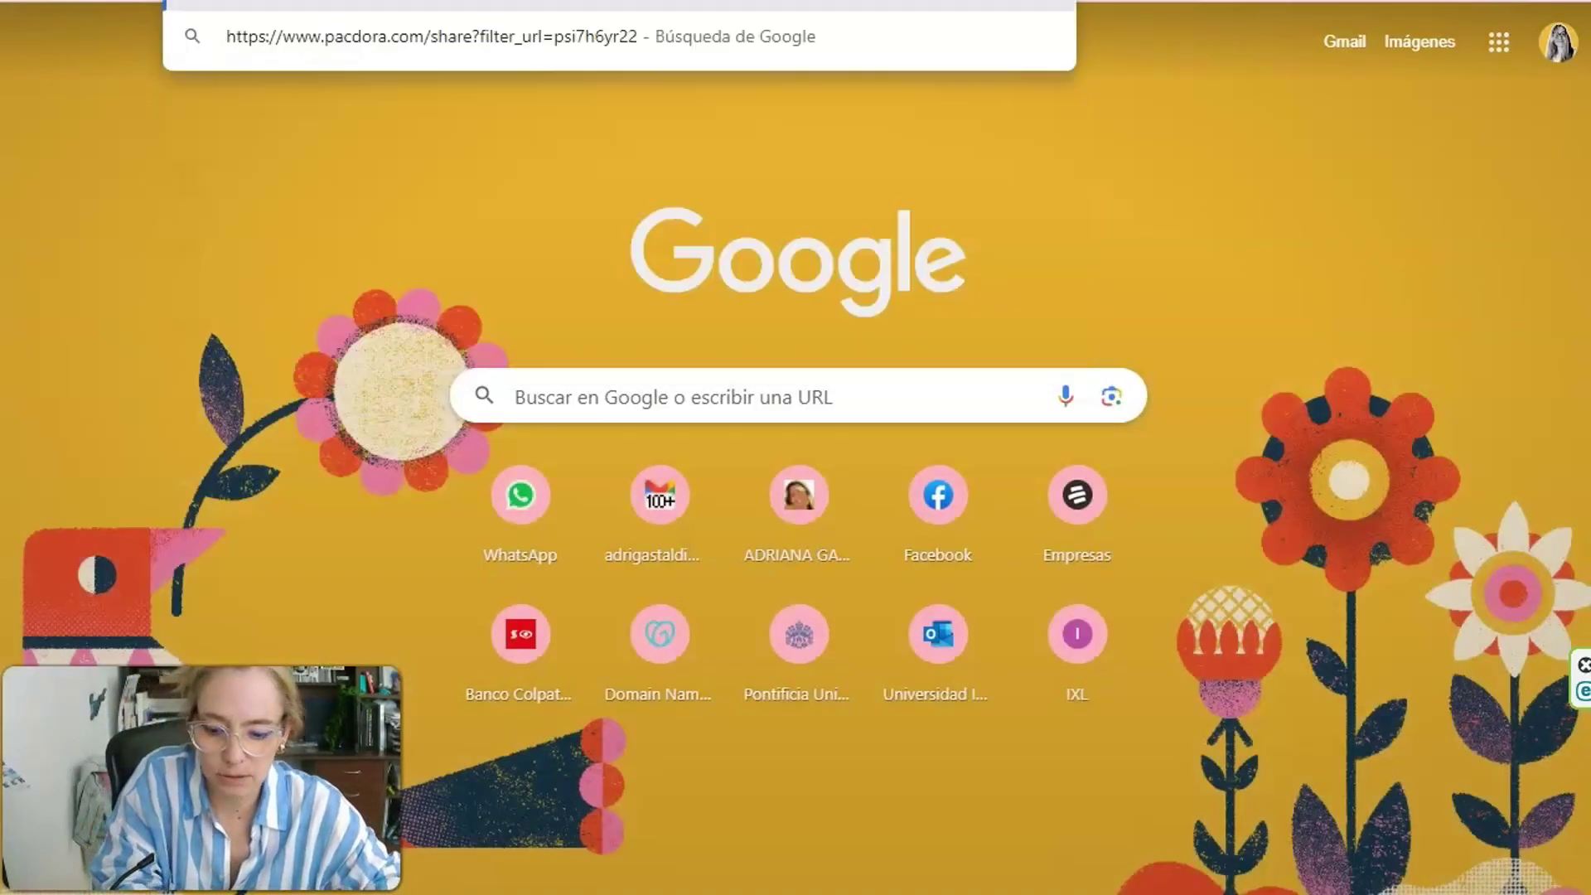
key(Return)
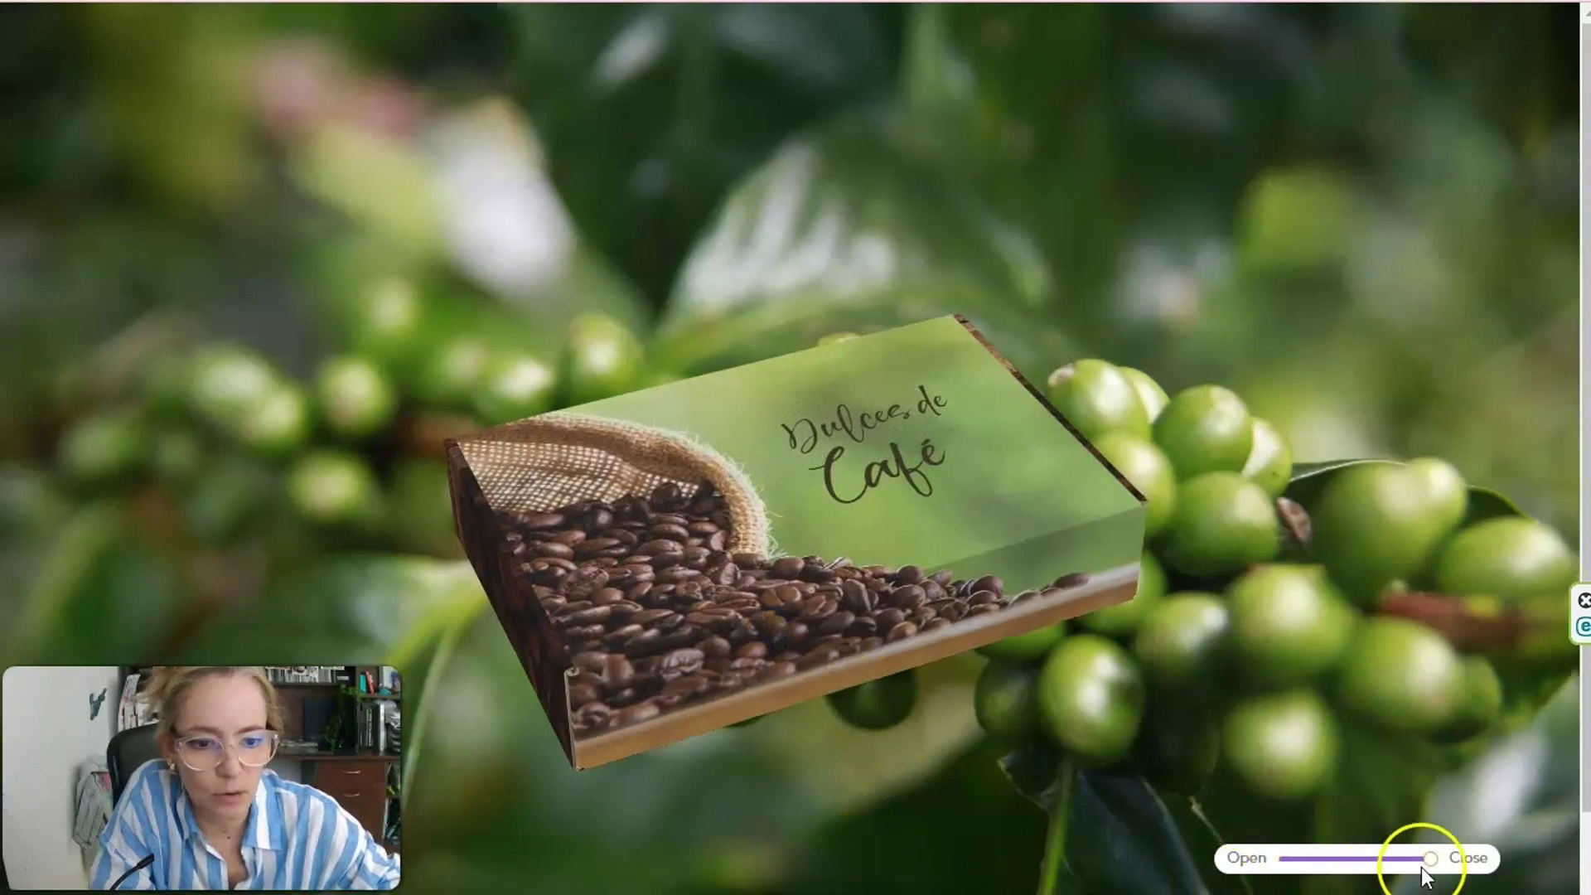
mouse_move(1431, 858)
mouse_down()
mouse_move(1257, 857)
mouse_move(1472, 866)
mouse_up()
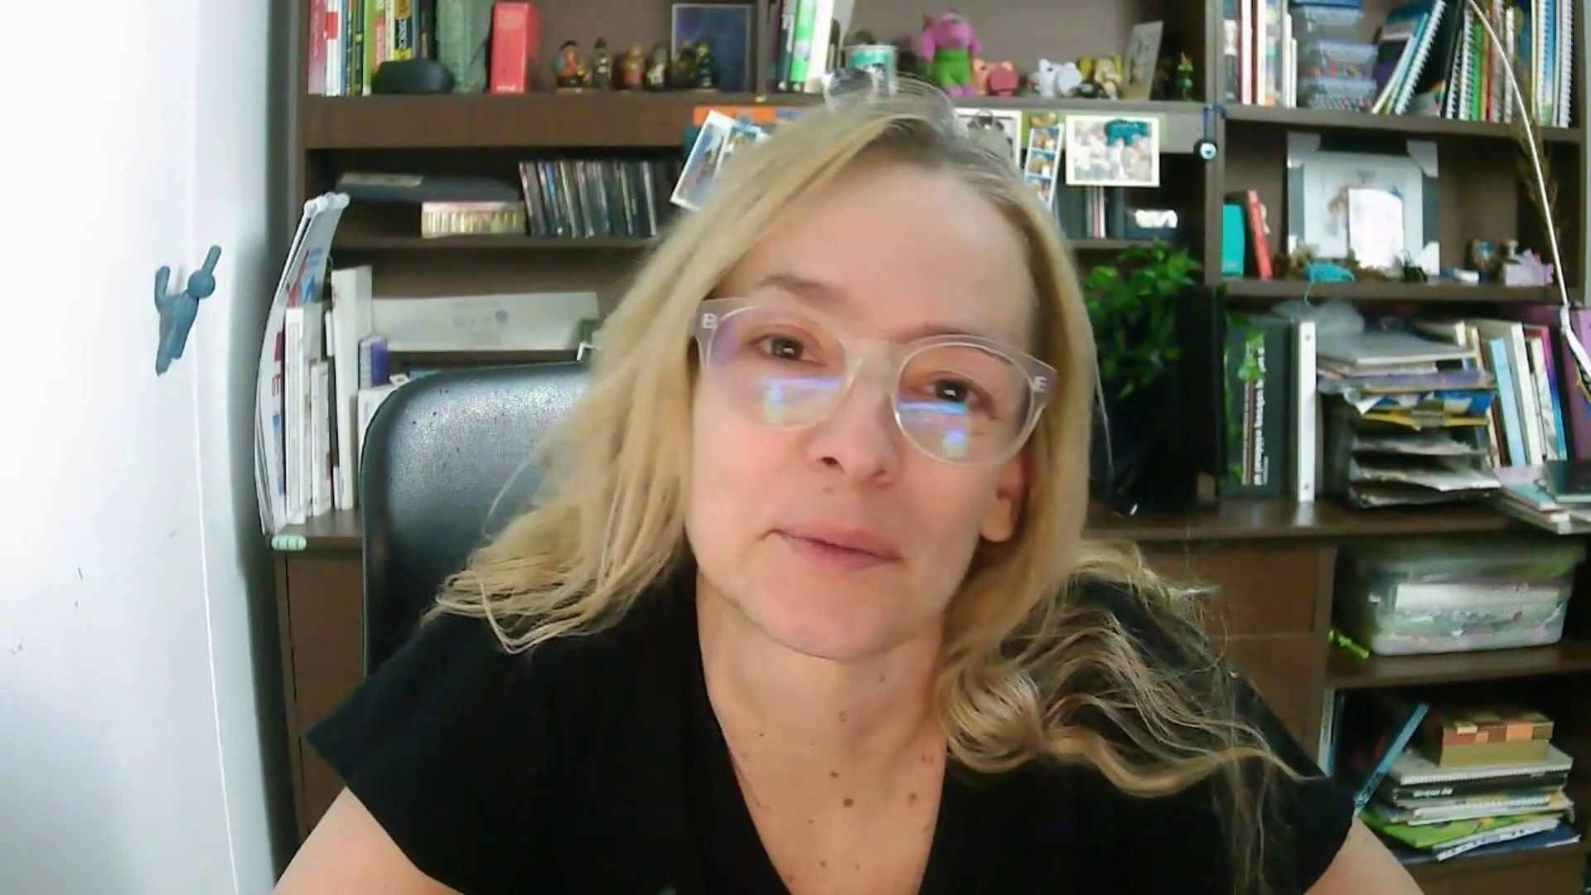